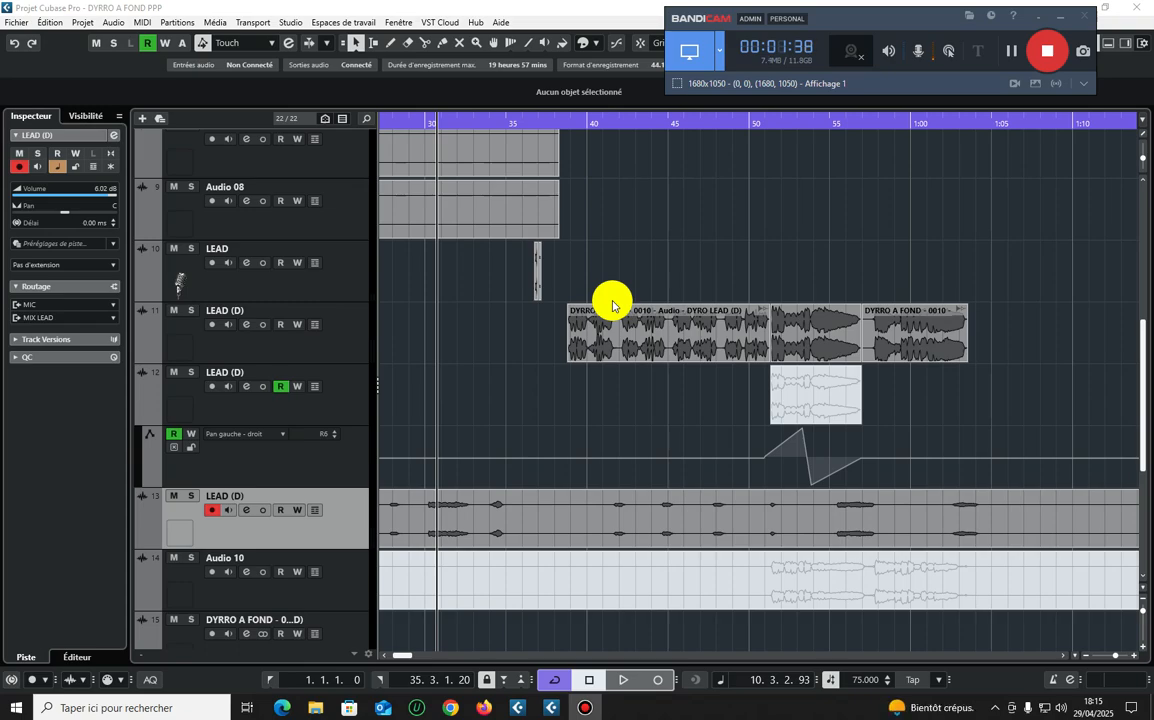
- Select the LEAD (D) track 11 and play the project from about 35 seconds
click(512, 122)
mouse_move(639, 15)
mouse_down()
mouse_move(657, 39)
mouse_move(644, 165)
mouse_move(622, 38)
mouse_move(652, 18)
mouse_up()
double_click(855, 26)
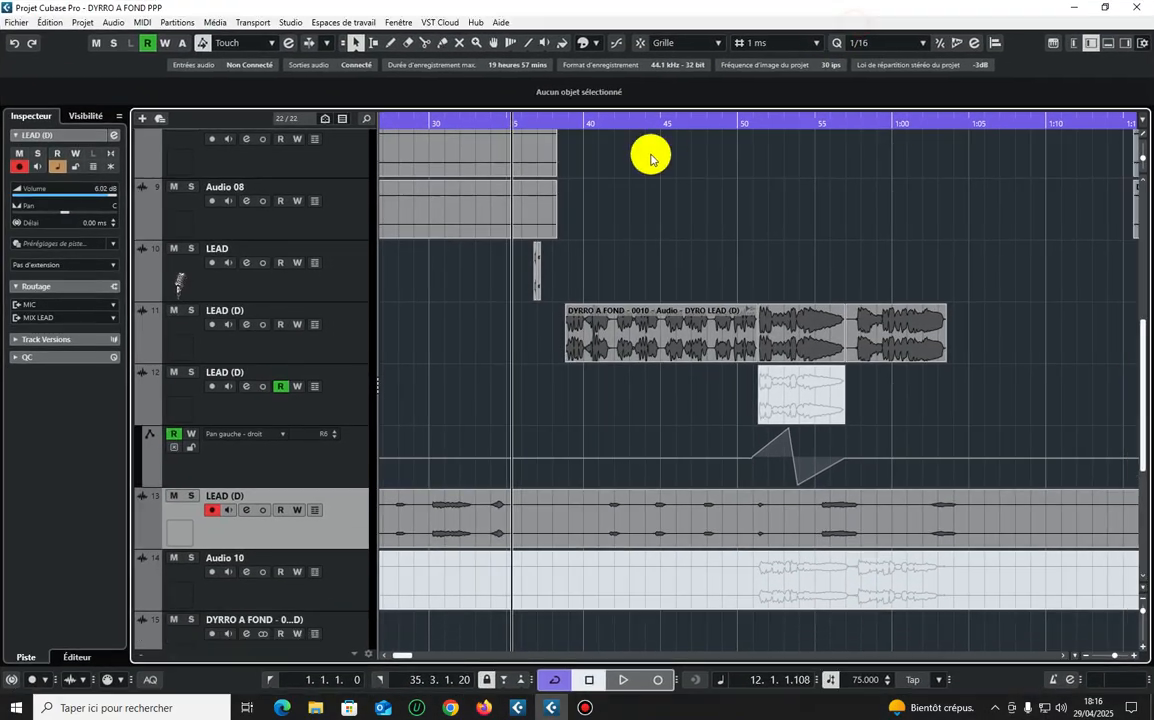
click(300, 335)
click(535, 122)
drag(535, 122, 516, 117)
key(space)
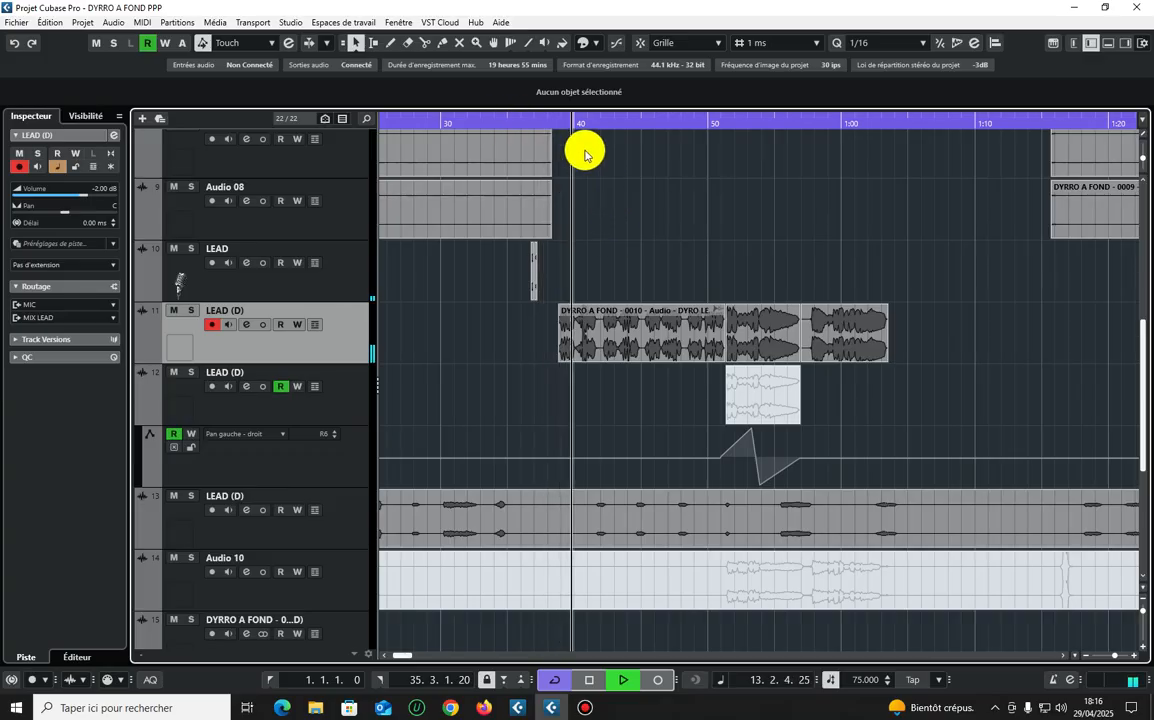
- Lower the volume of the first track to -2.92 dB during playback, then stop just before the LEAD (D) vocal section
scroll(639, 197, up, 5)
click(198, 175)
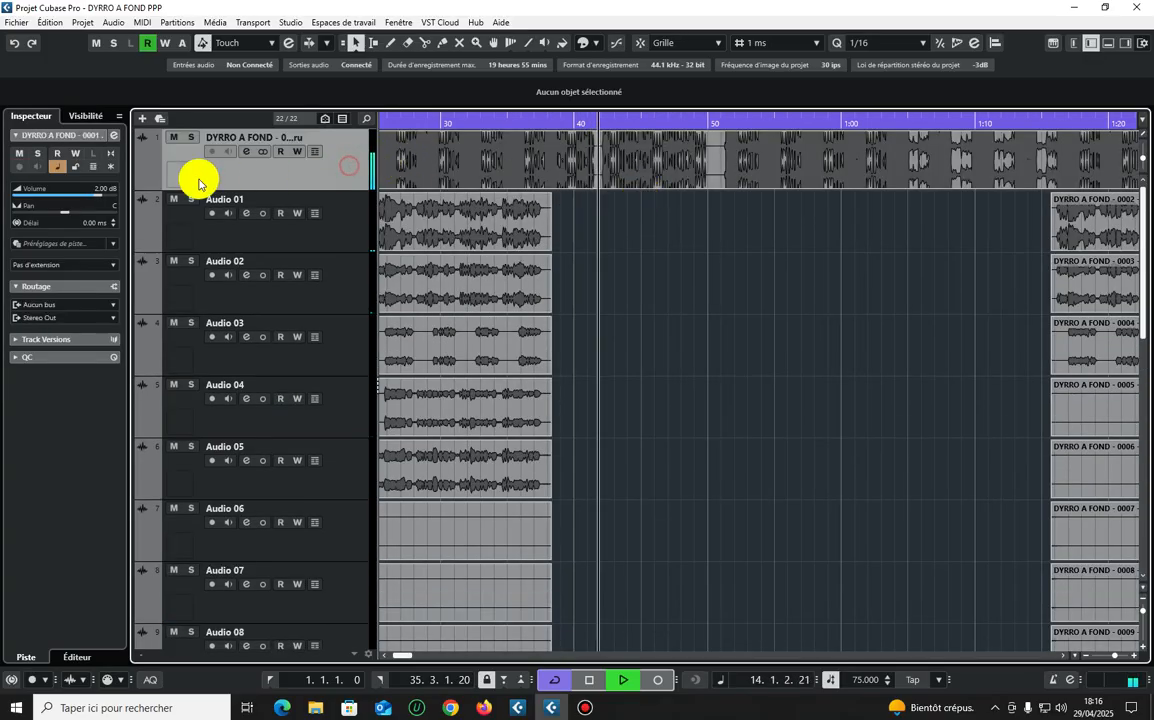
mouse_move(83, 203)
mouse_down()
mouse_move(62, 185)
mouse_move(66, 197)
mouse_move(80, 188)
mouse_up()
scroll(762, 335, down, 5)
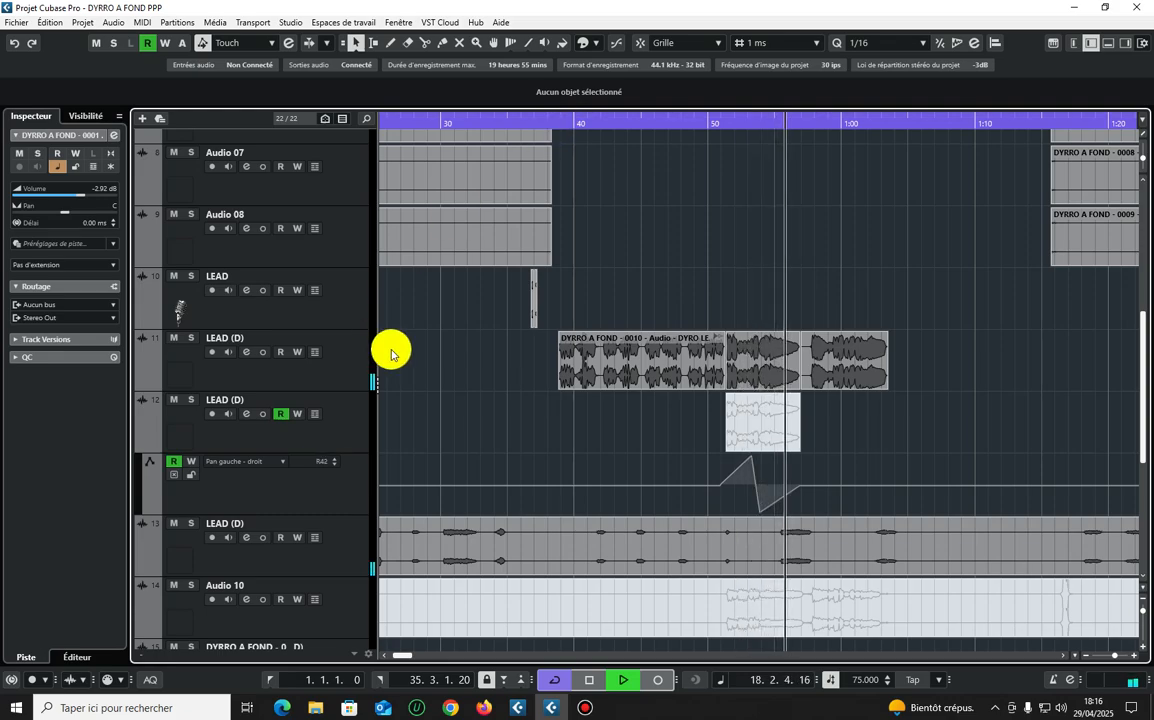
double_click(545, 124)
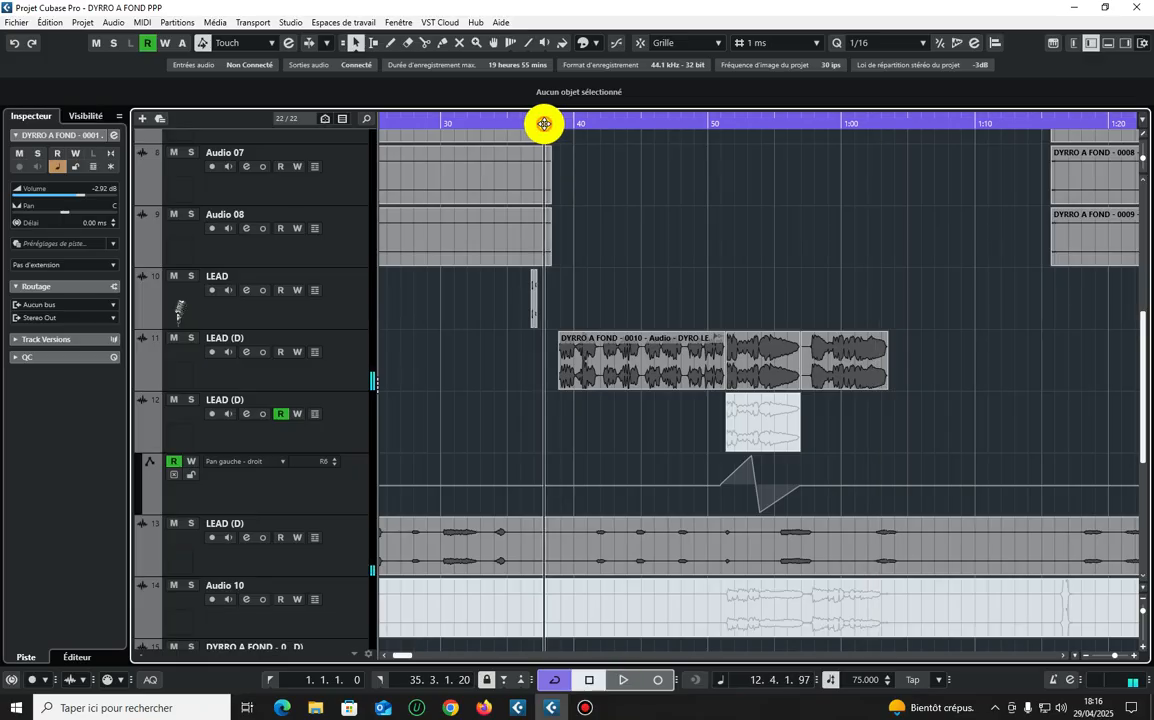
- Select the vocal events on LEAD (D) track 11, set the locators to their range and return the playhead to its start
click(342, 366)
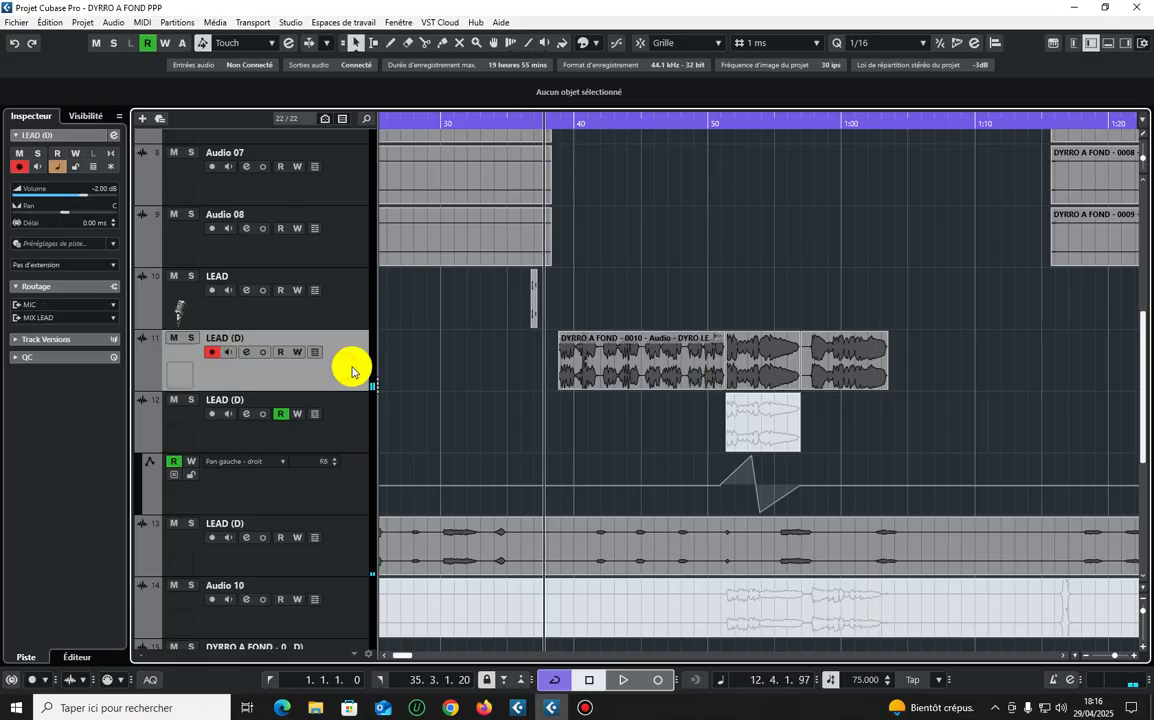
click(567, 369)
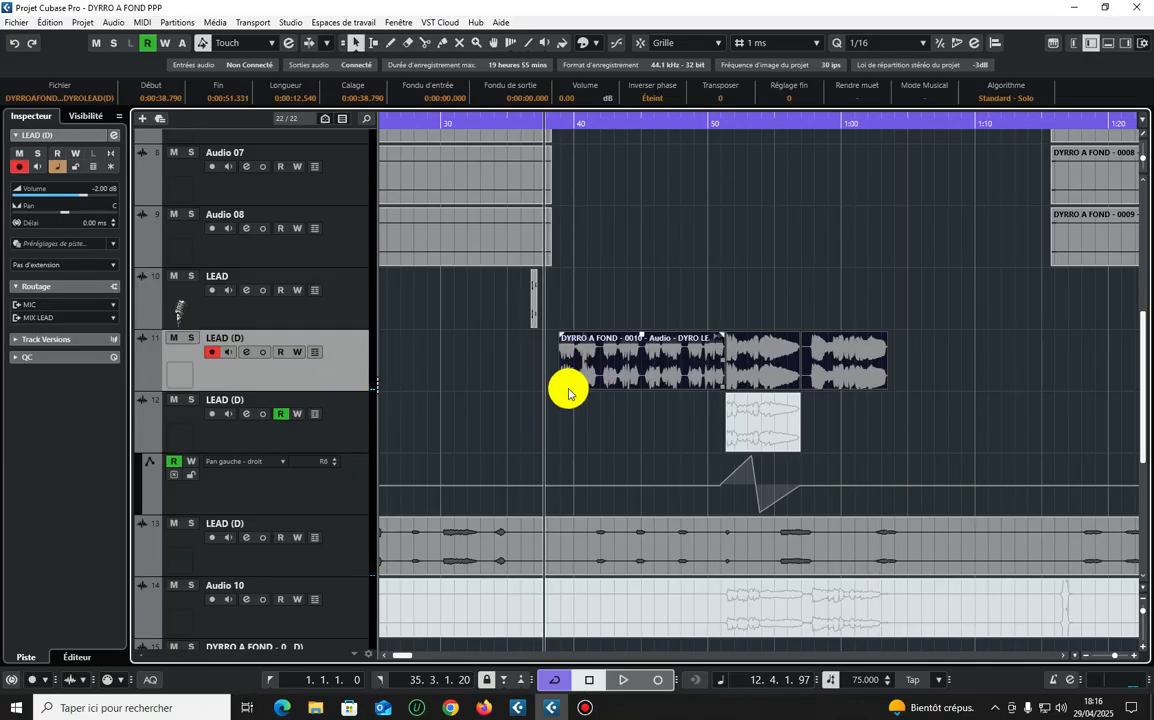
key(p)
click(628, 330)
key(KP_1)
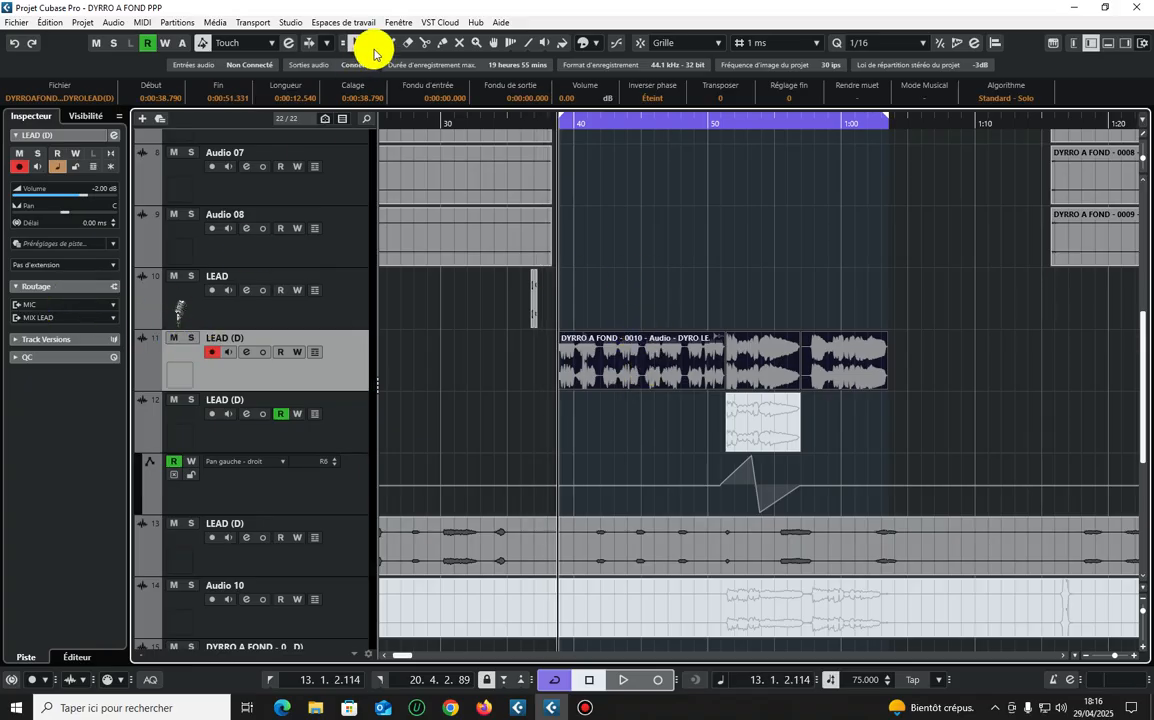
- Open the Xpitch insert of the LEAD (D) channel and move its windows aside to uncover the vocal events
mouse_move(438, 8)
mouse_down()
mouse_move(438, 62)
mouse_move(451, 12)
mouse_up()
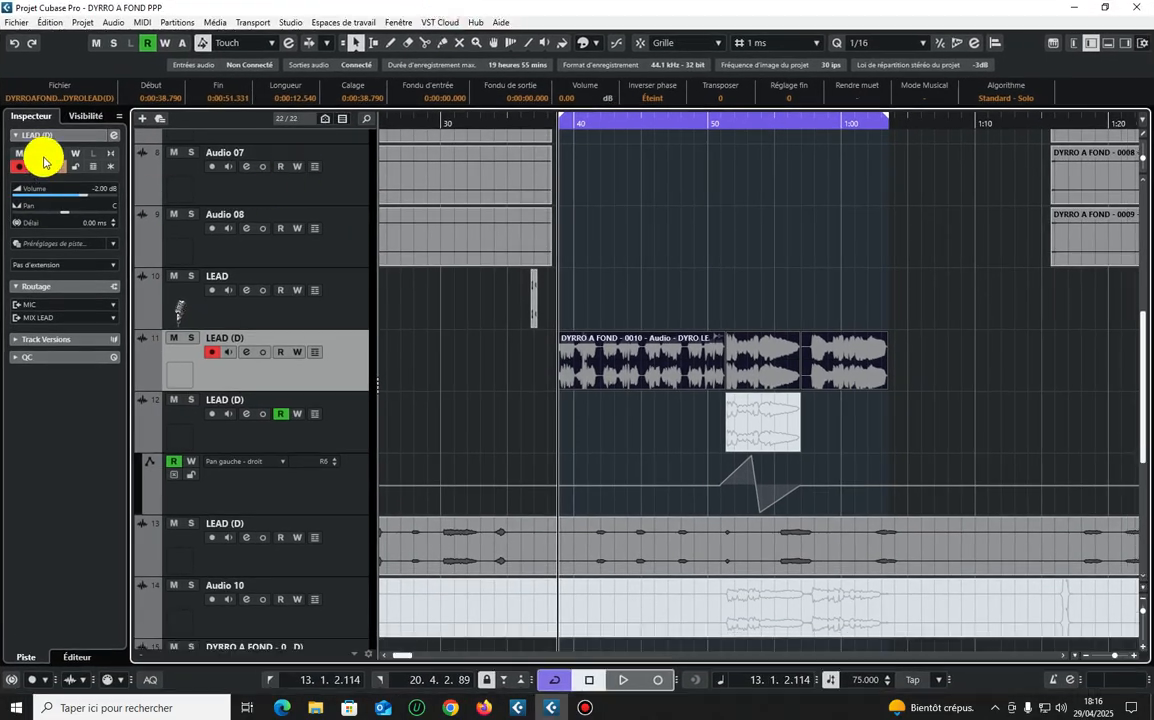
click(113, 136)
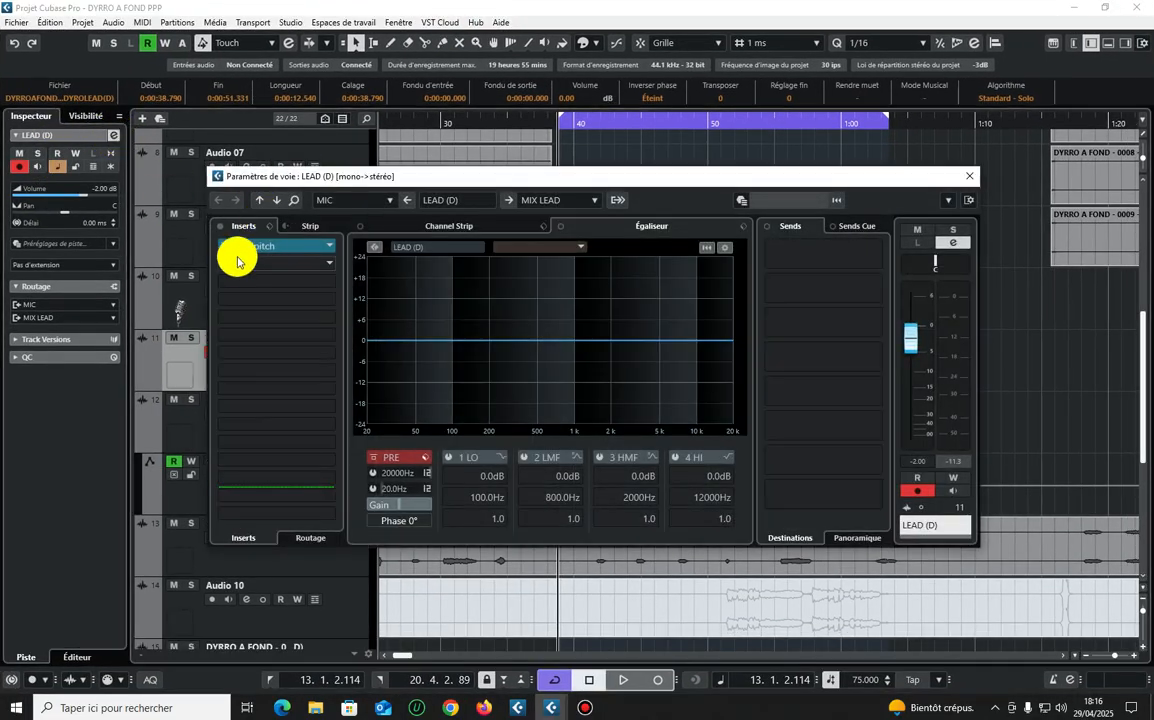
click(242, 250)
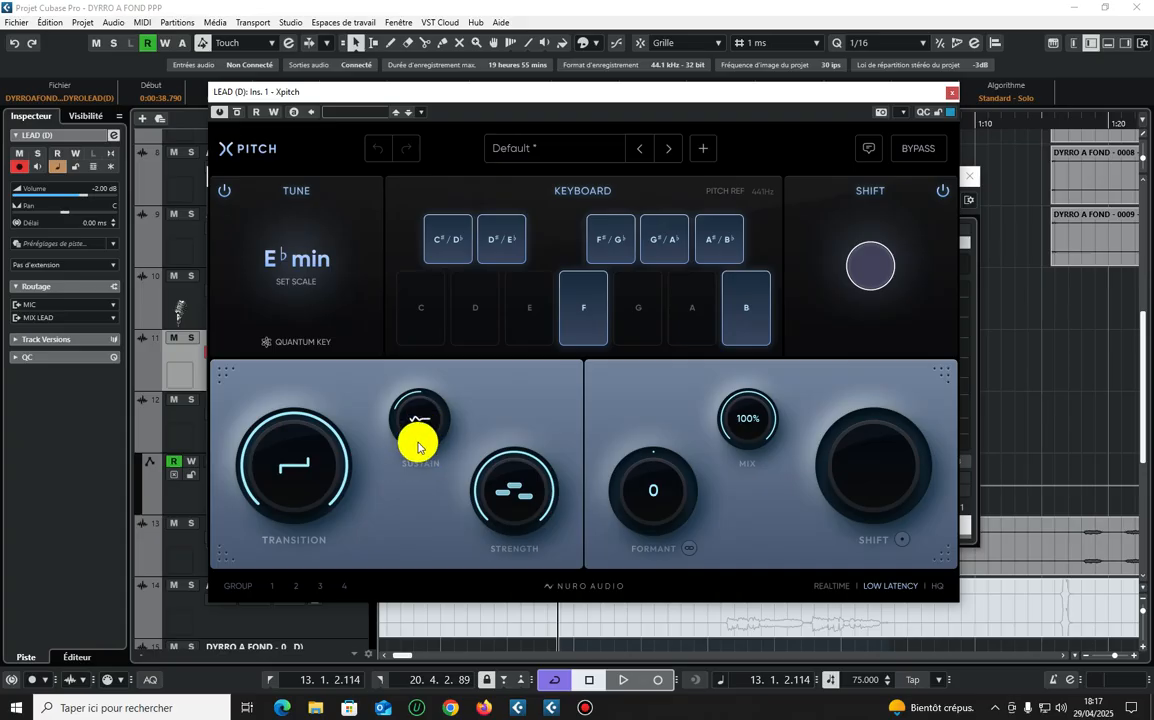
drag(453, 98, 886, 186)
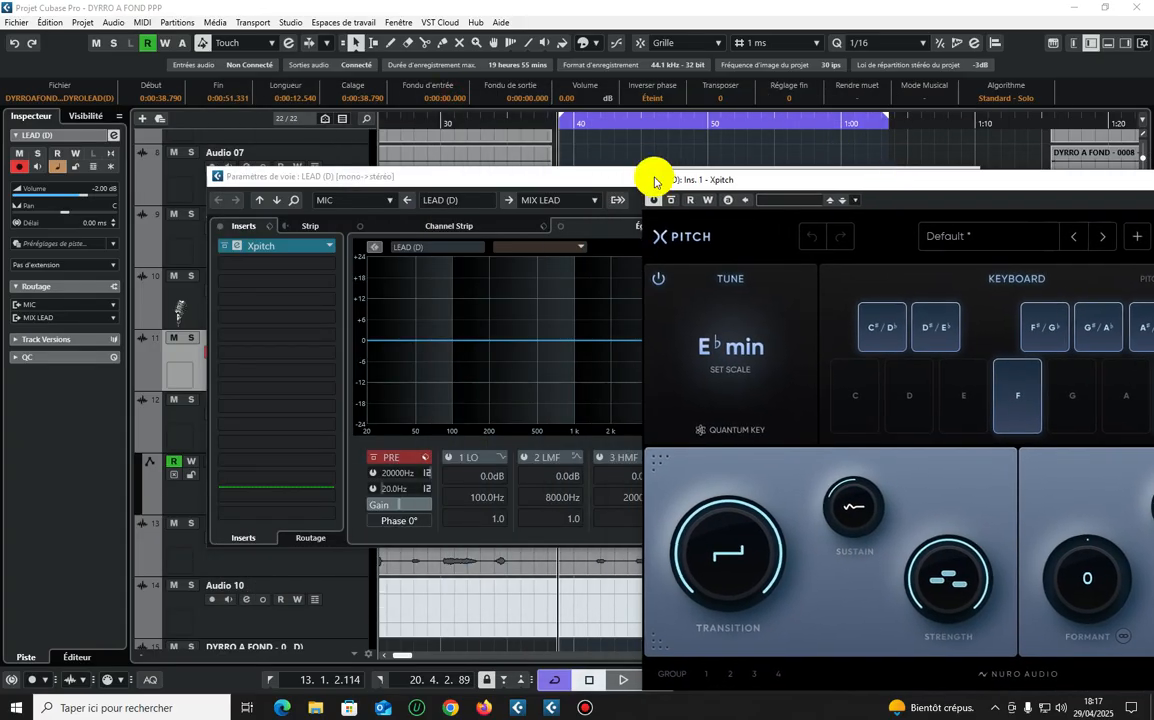
drag(598, 178, 557, 420)
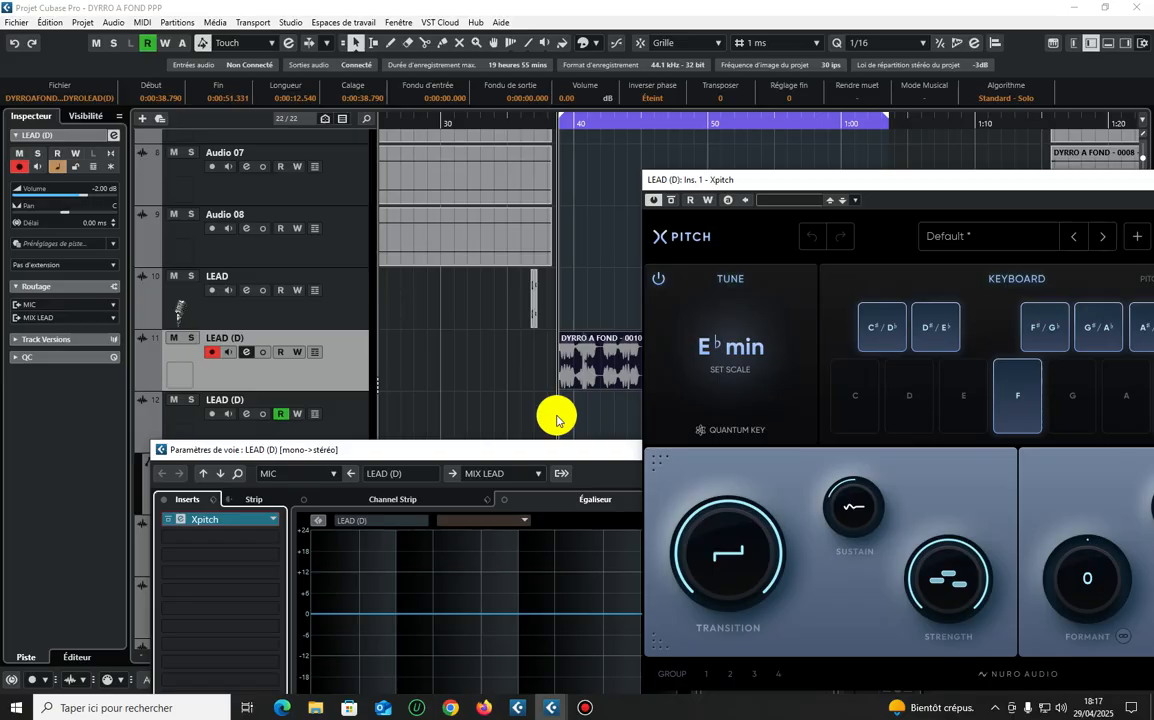
- Open the first LEAD (D) vocal event in the Sample Editor as a separate window, keeping Xpitch below the waveform
click(600, 377)
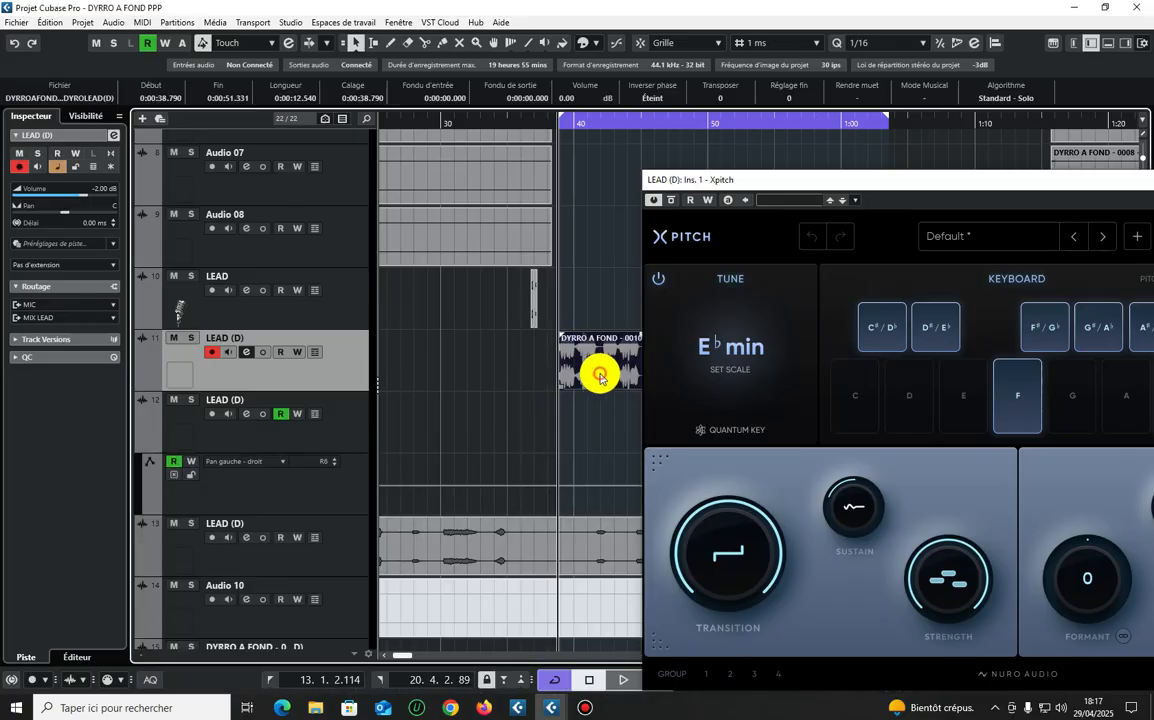
double_click(600, 377)
click(857, 510)
mouse_move(857, 510)
mouse_down()
mouse_move(850, 523)
mouse_move(853, 497)
mouse_move(862, 500)
mouse_up()
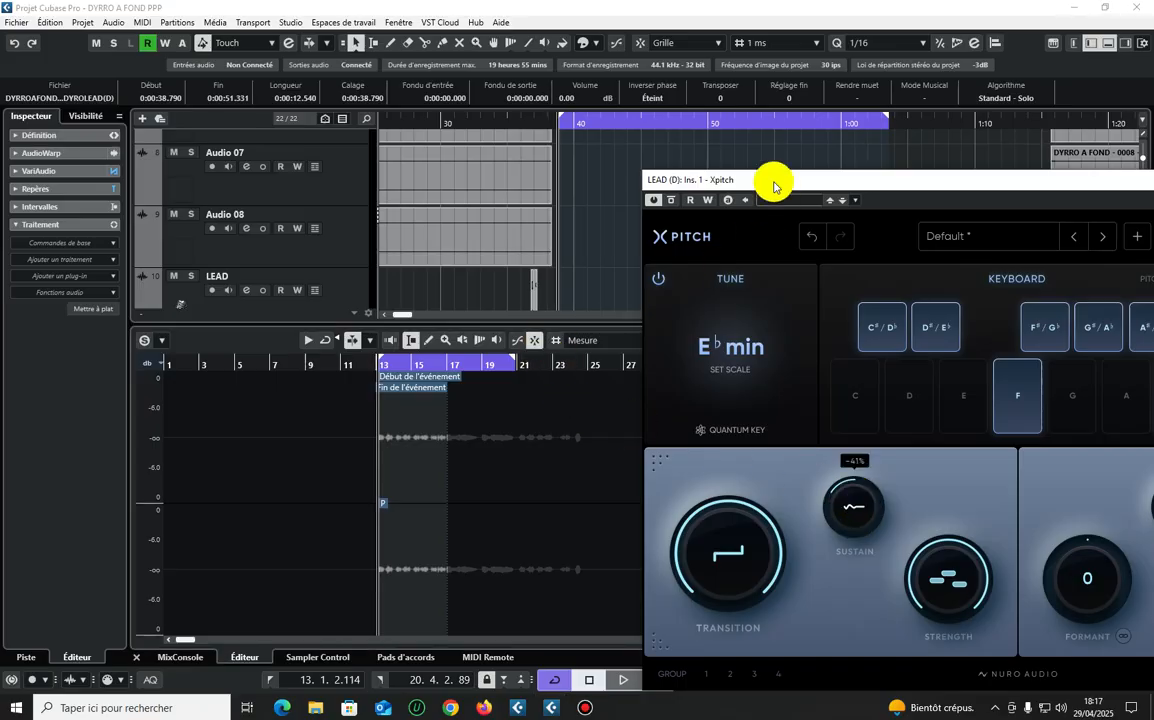
drag(775, 183, 866, 241)
click(430, 446)
click(825, 237)
drag(825, 237, 228, 380)
click(1116, 339)
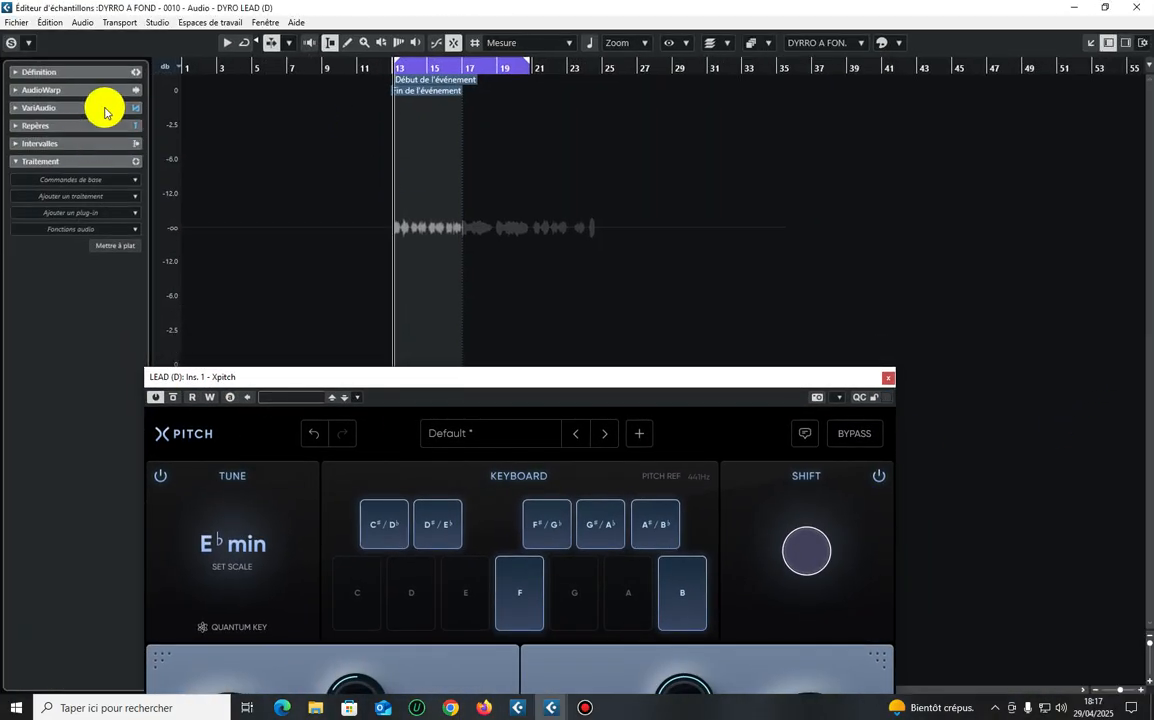
- Enable VariAudio editing for the vocal event, with the Xpitch window moved away from the VariAudio options
click(100, 108)
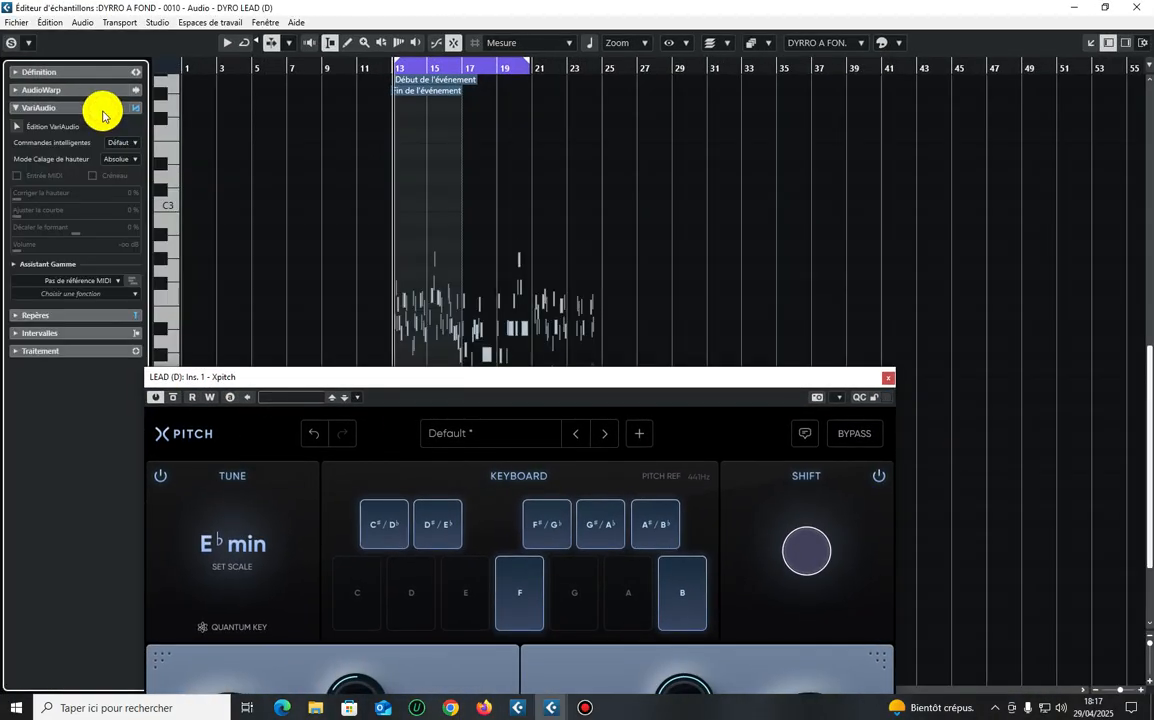
drag(535, 388, 705, 392)
click(18, 127)
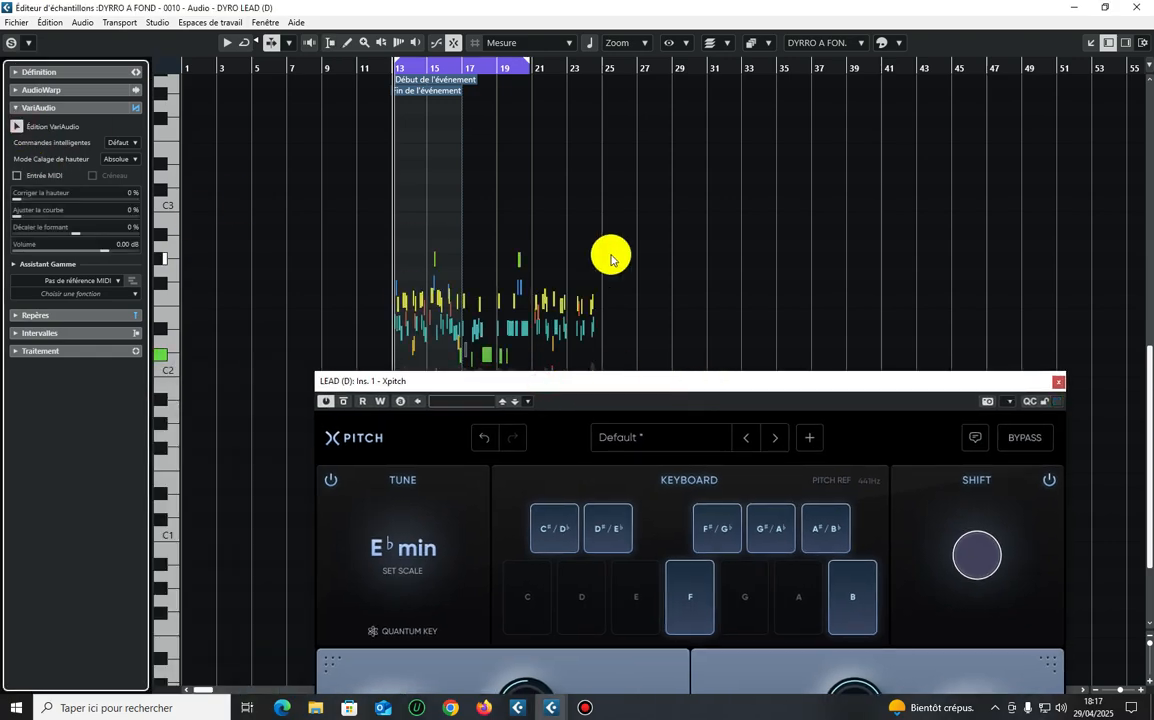
- Examine the pitch curve of the long note at bar 15.2 in the VariAudio view
key(h)
key(h)
key(h)
key(h)
key(h)
key(h)
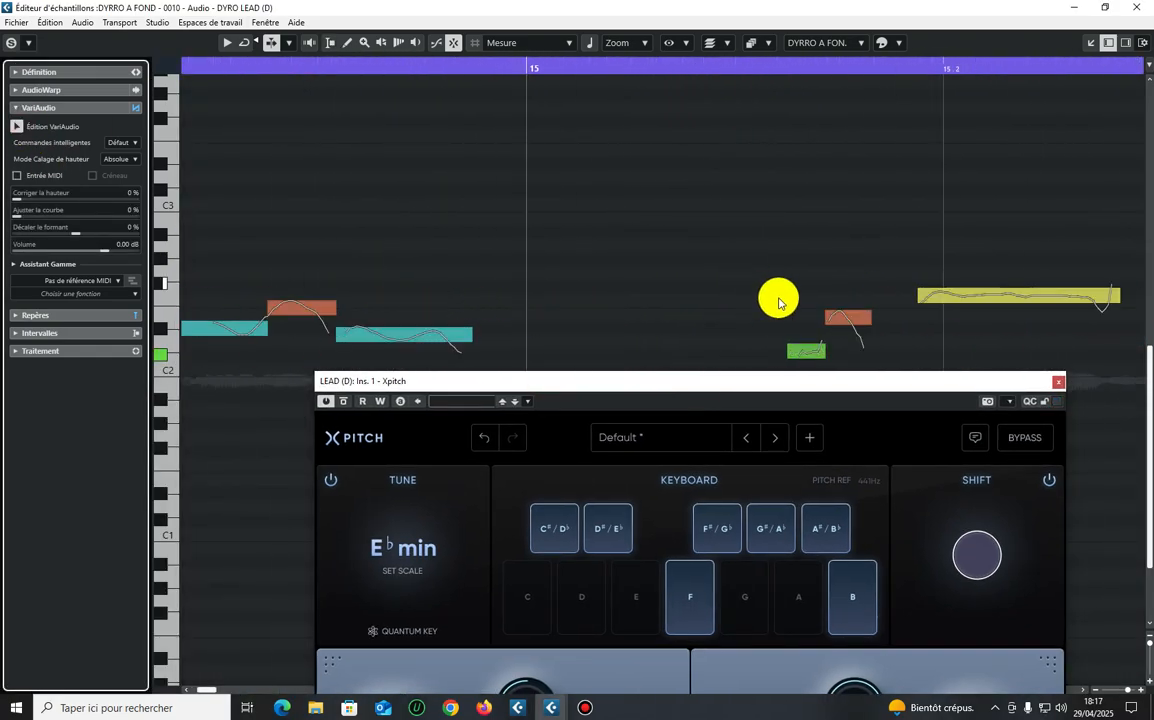
key(g)
mouse_move(958, 287)
mouse_down()
mouse_move(955, 333)
mouse_move(958, 303)
mouse_up()
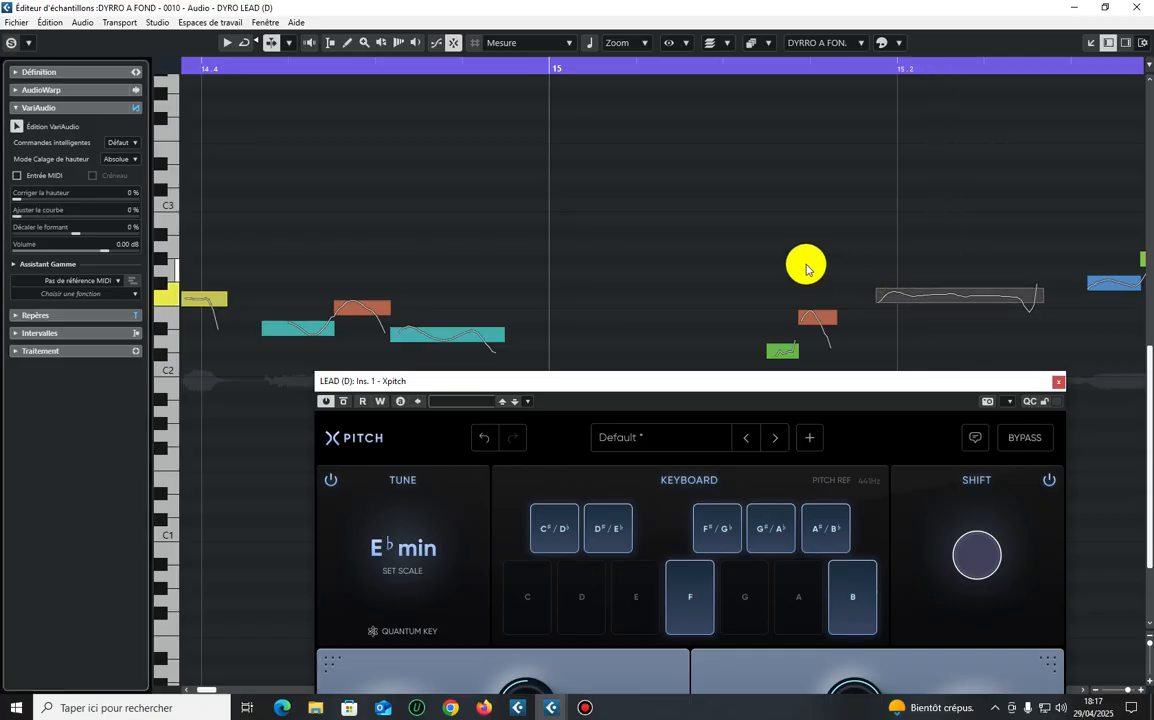
click(890, 292)
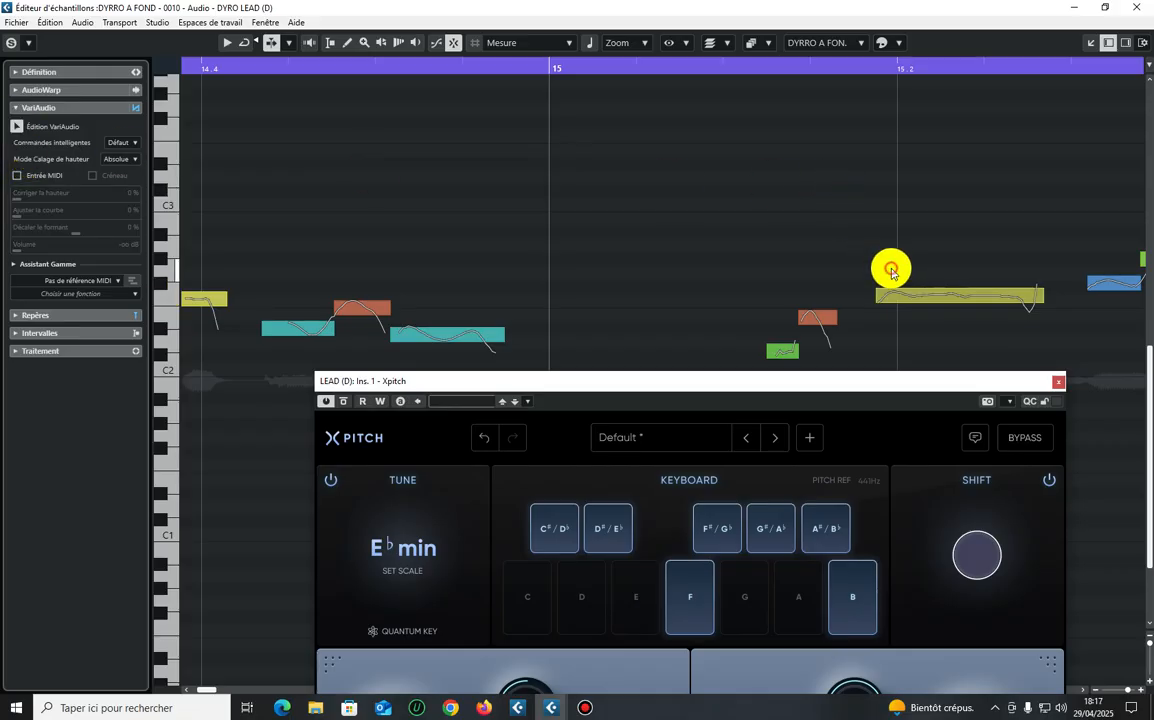
- Try the Xpitch Sustain at +54%, then return it to a negative setting
drag(590, 386, 561, 127)
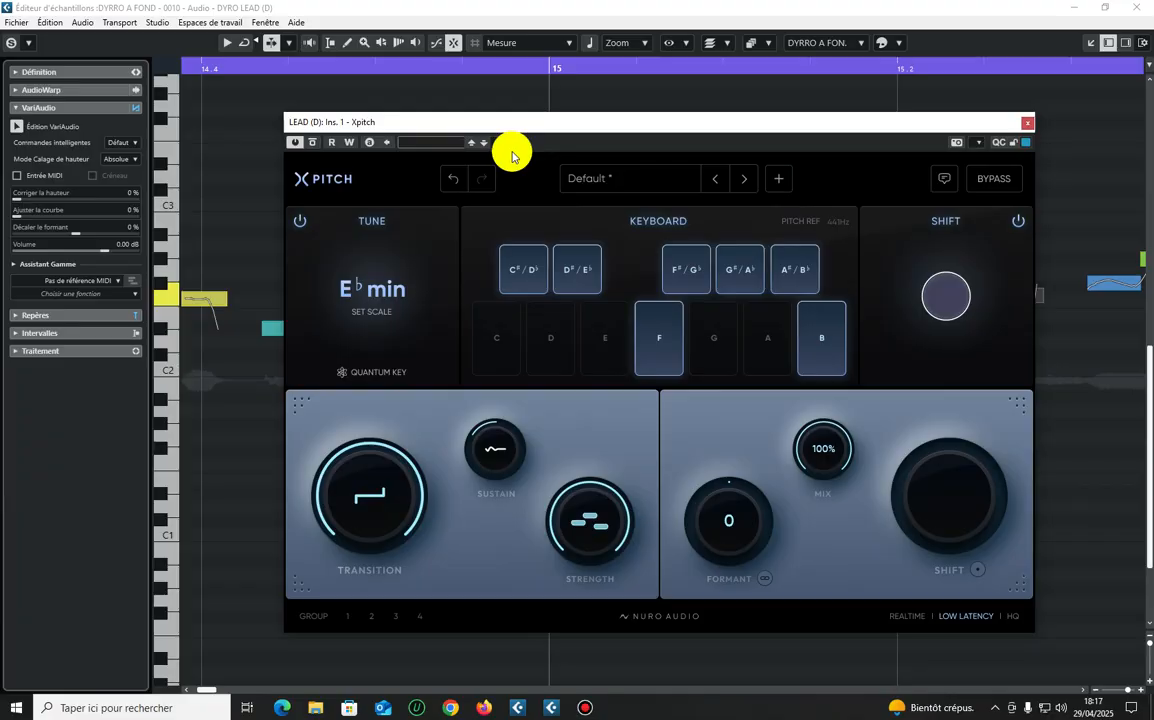
drag(495, 448, 525, 278)
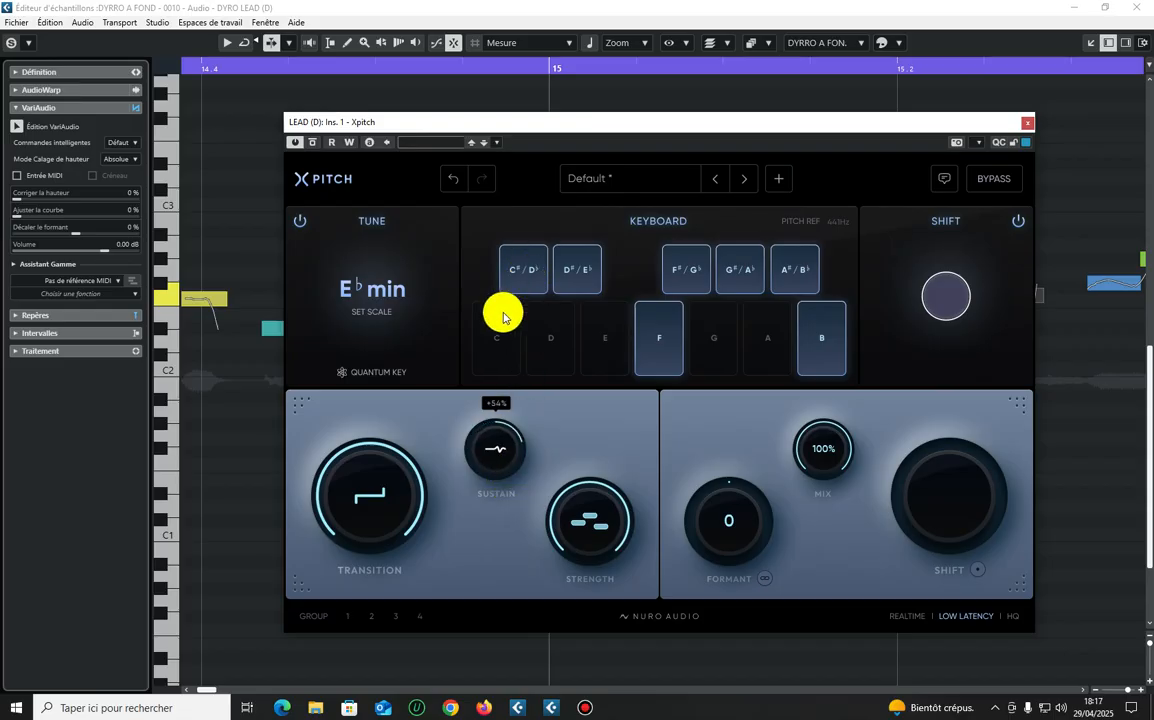
drag(475, 457, 502, 400)
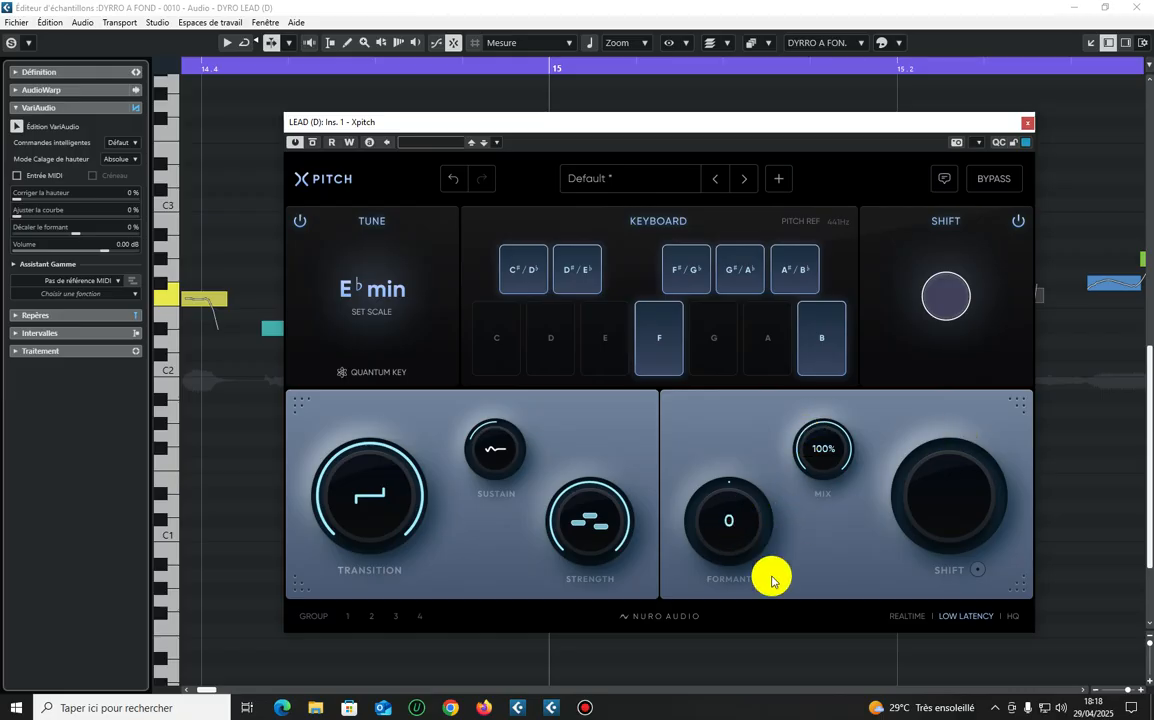
- Close Xpitch and the Sample Editor, then solo the LEAD (D) track 11
click(1027, 122)
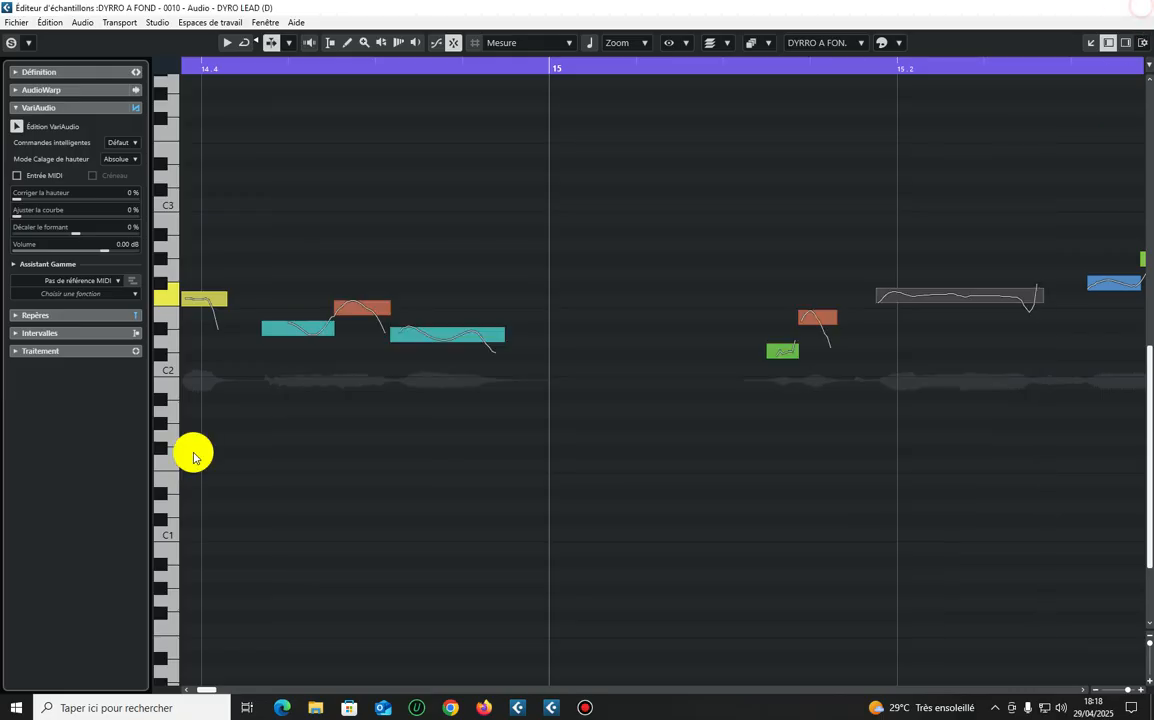
key(ctrl+w)
click(134, 658)
click(191, 338)
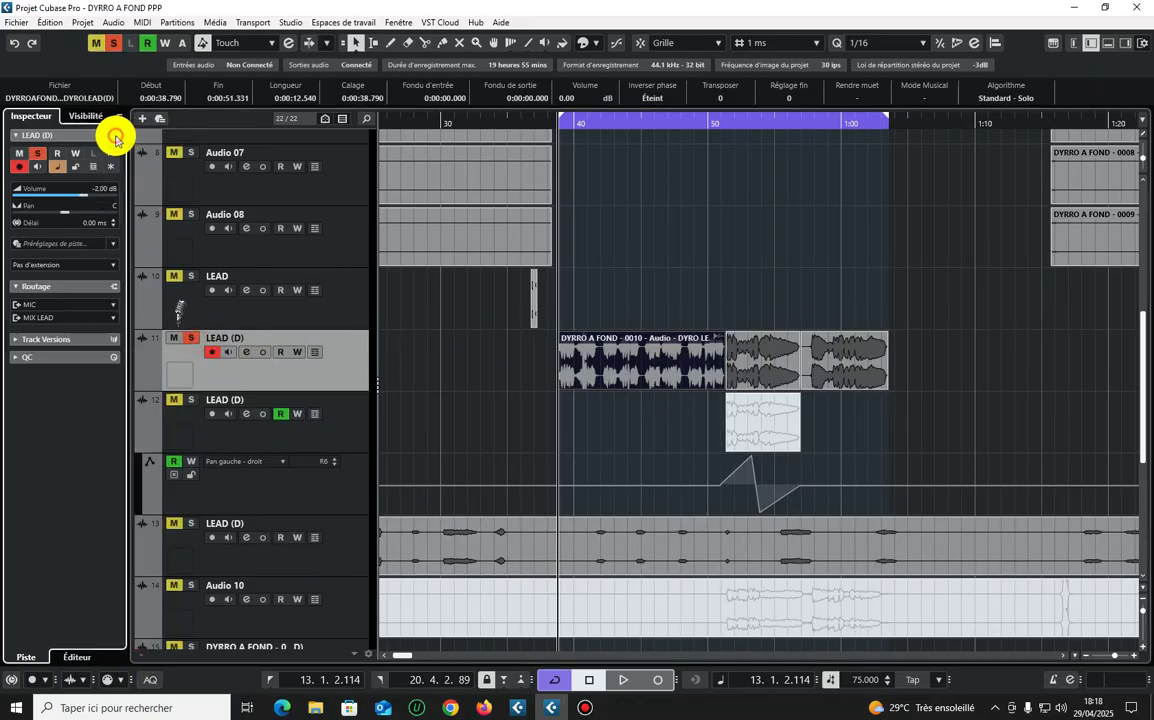
- Reopen the LEAD (D) channel settings and bring up the Xpitch insert
click(115, 138)
double_click(765, 13)
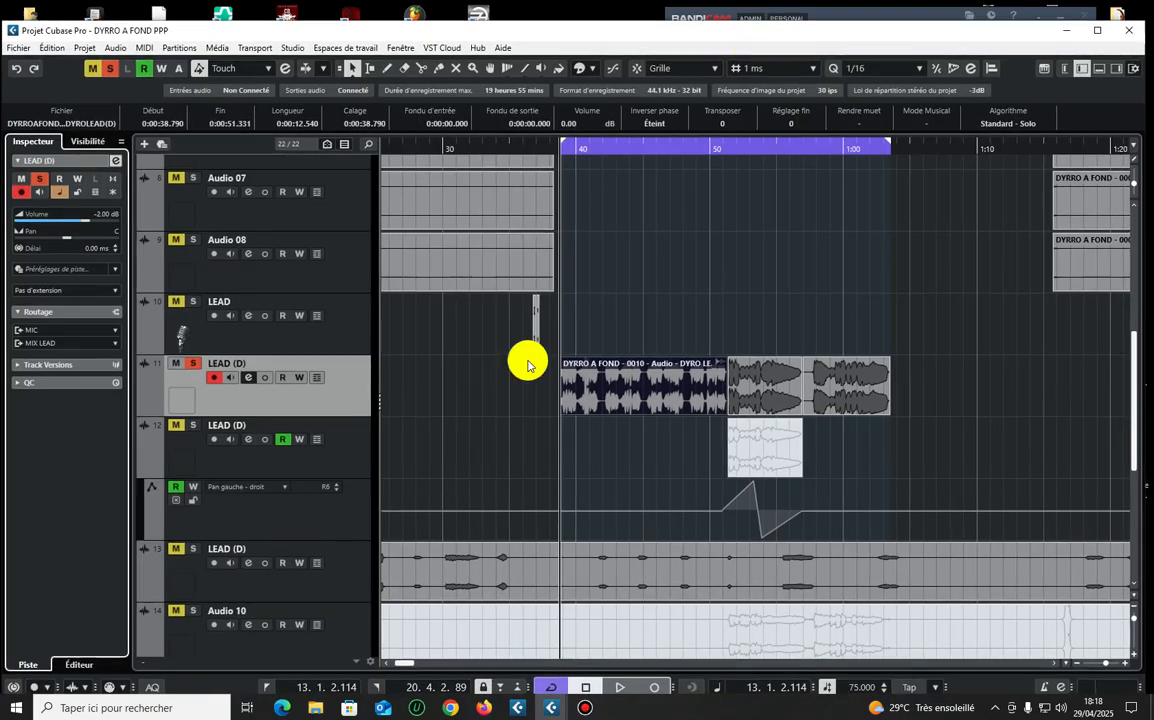
click(115, 160)
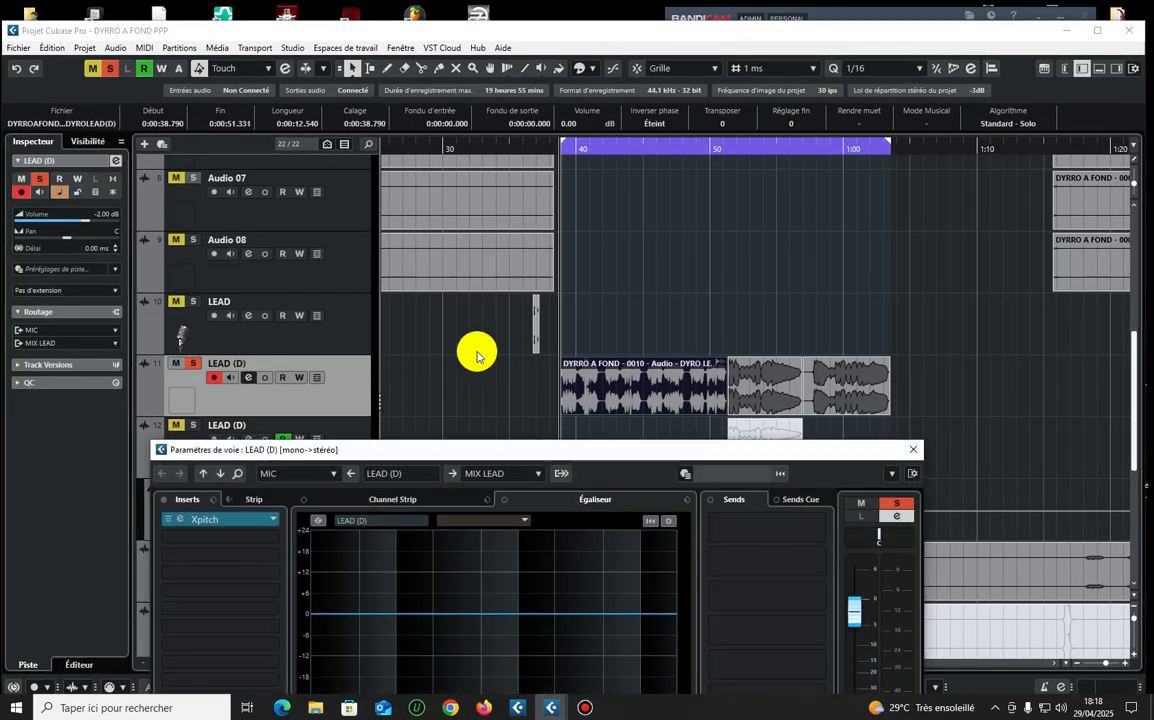
double_click(613, 31)
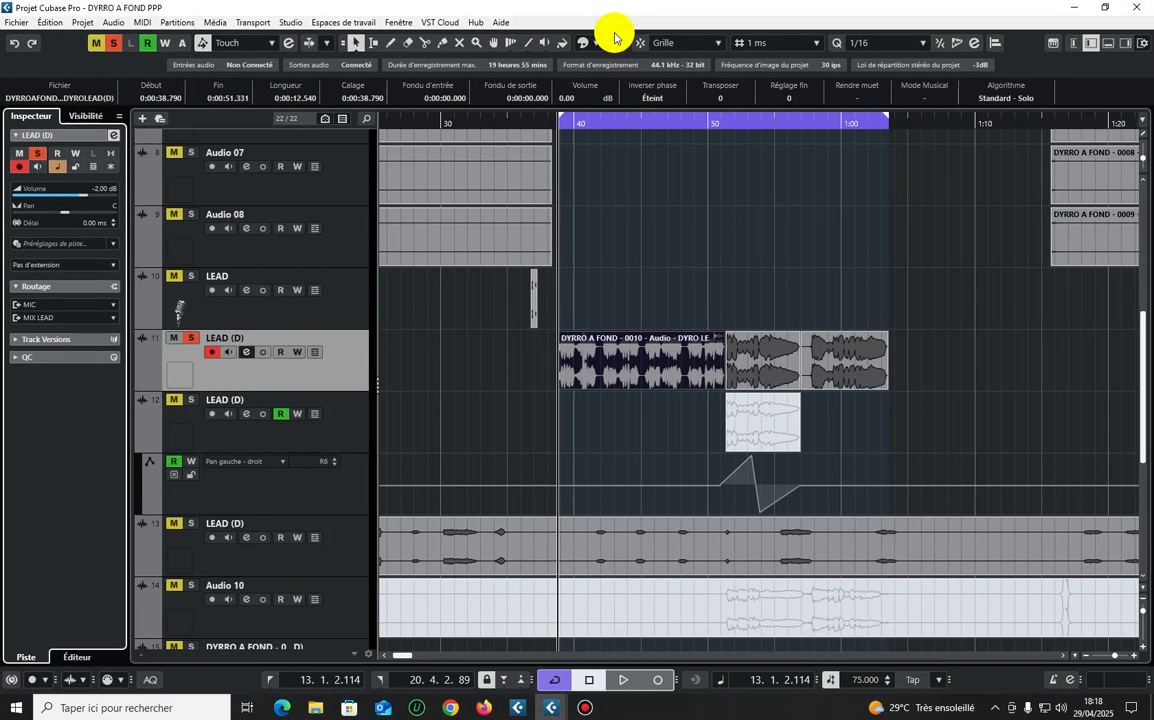
click(113, 135)
drag(216, 460, 497, 211)
click(516, 185)
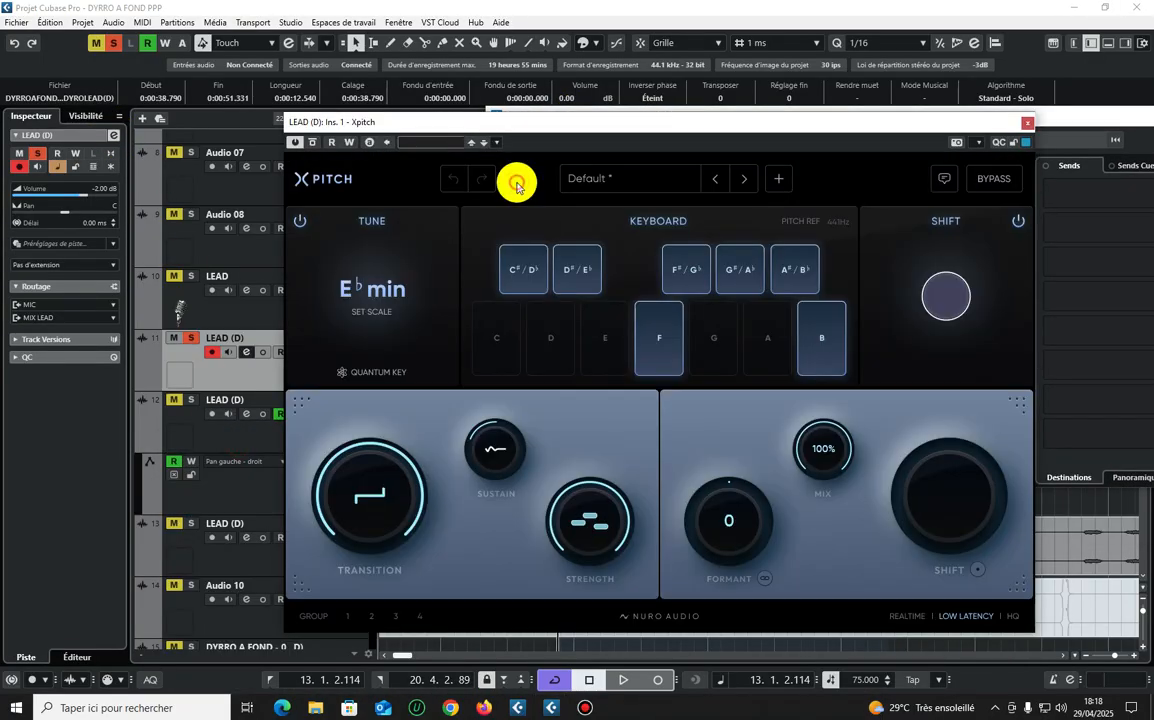
- Play the soloed vocal with the Xpitch Formant at -24, then stop and reset Formant to 0
key(space)
drag(732, 500, 705, 705)
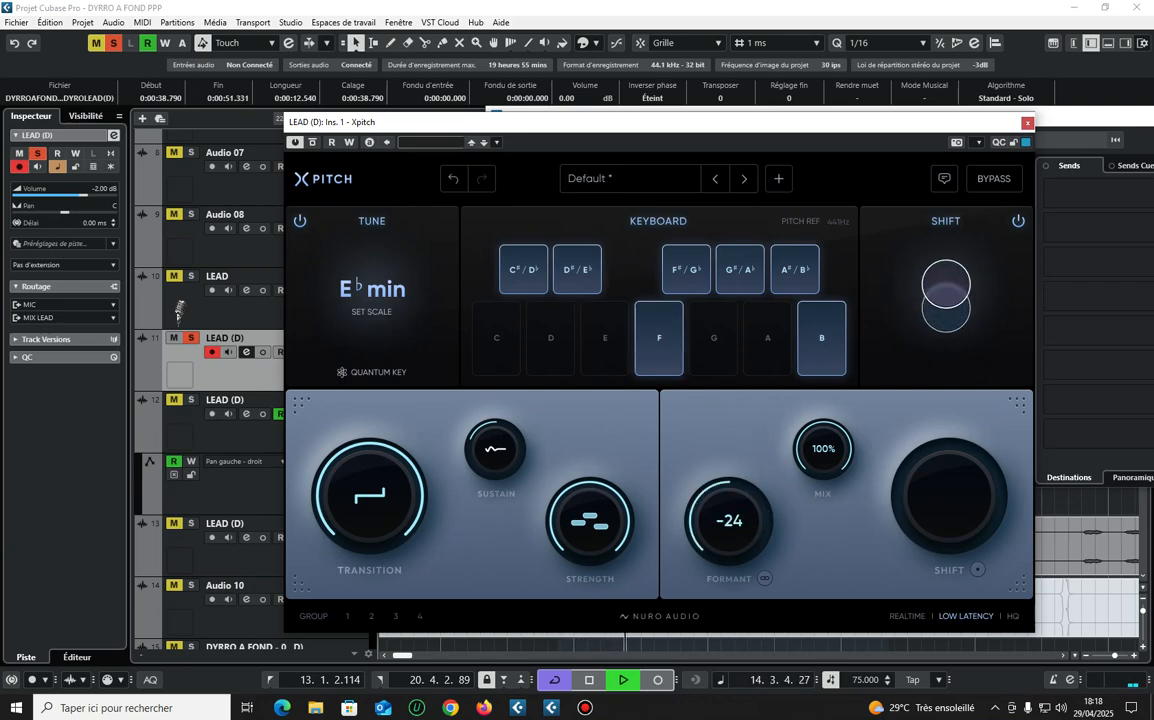
key(space)
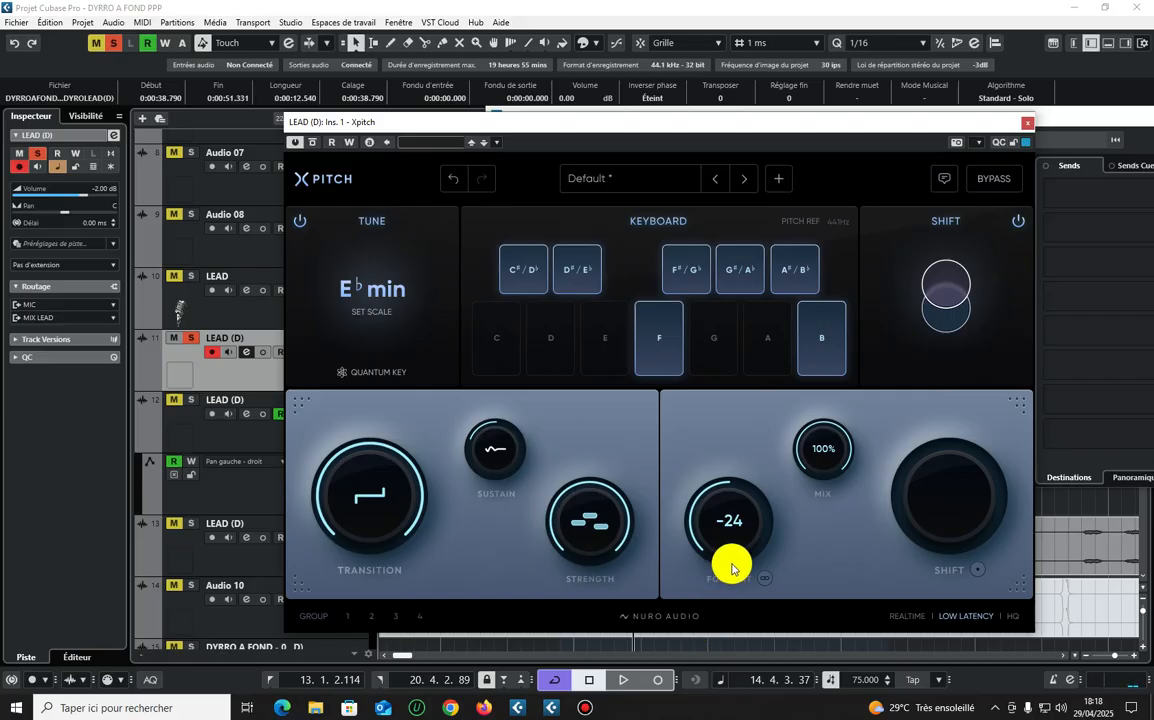
drag(737, 546, 732, 516)
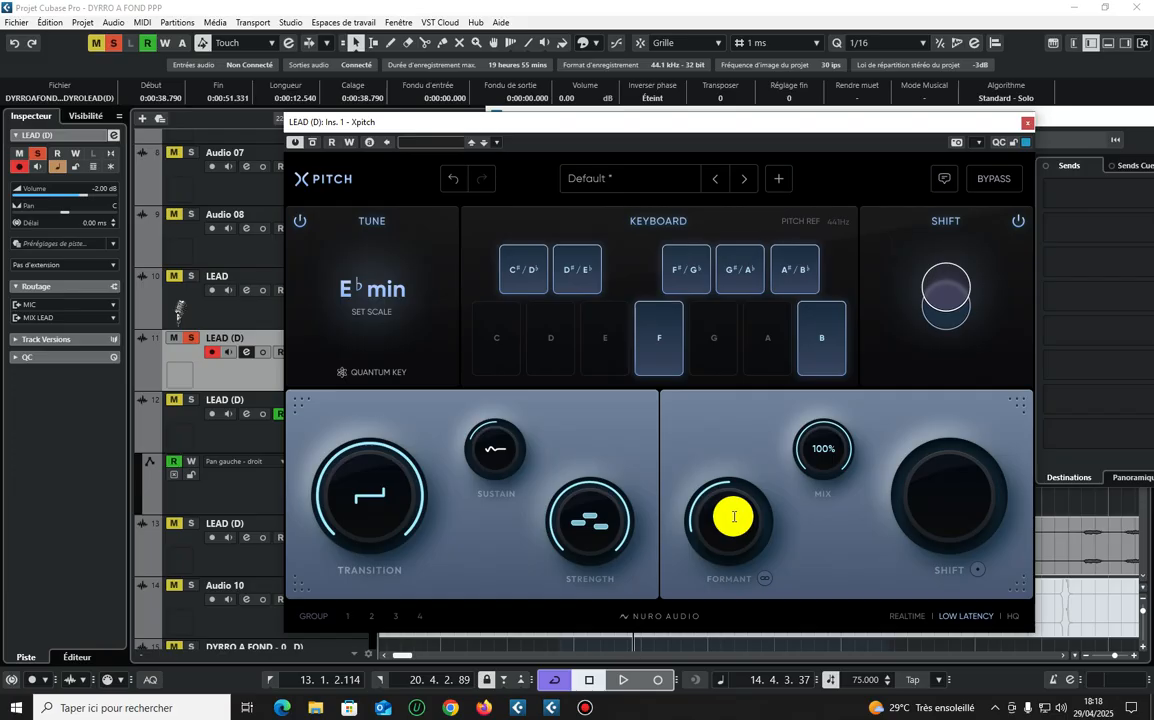
- Set the Xpitch Strength to 75% and start playback of the soloed vocal
mouse_move(598, 533)
mouse_move(613, 472)
mouse_down()
mouse_move(543, 630)
mouse_move(556, 699)
mouse_move(558, 647)
mouse_move(616, 459)
mouse_up()
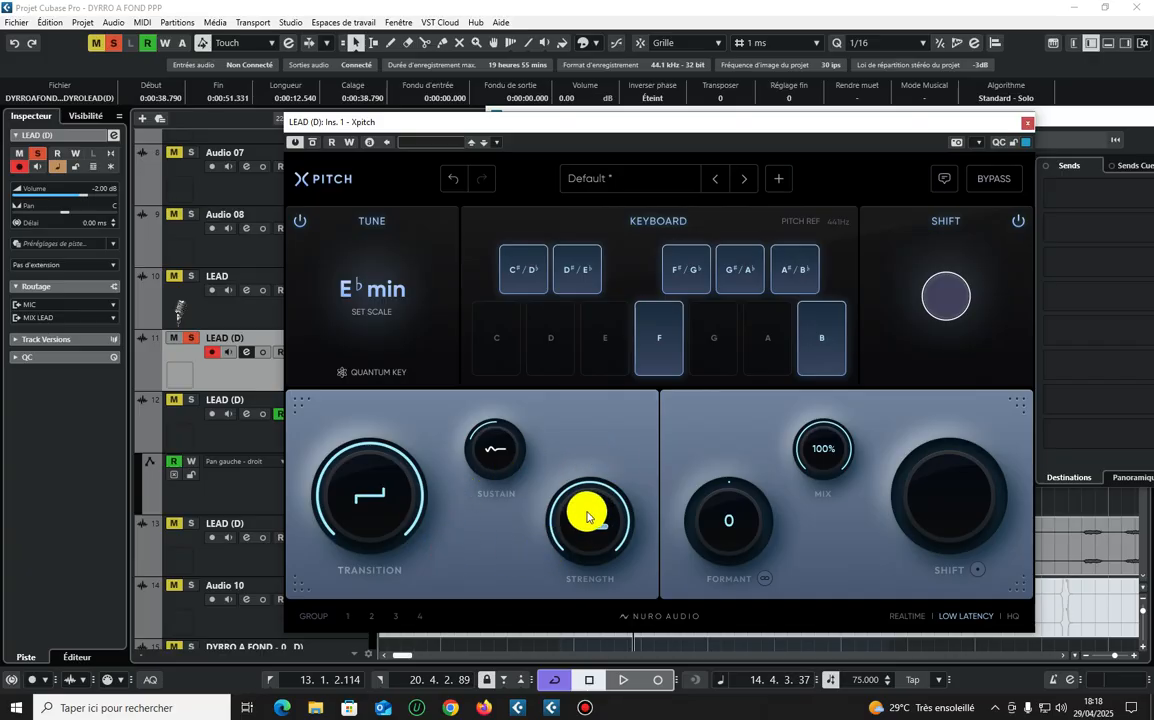
drag(584, 511, 579, 593)
key(space)
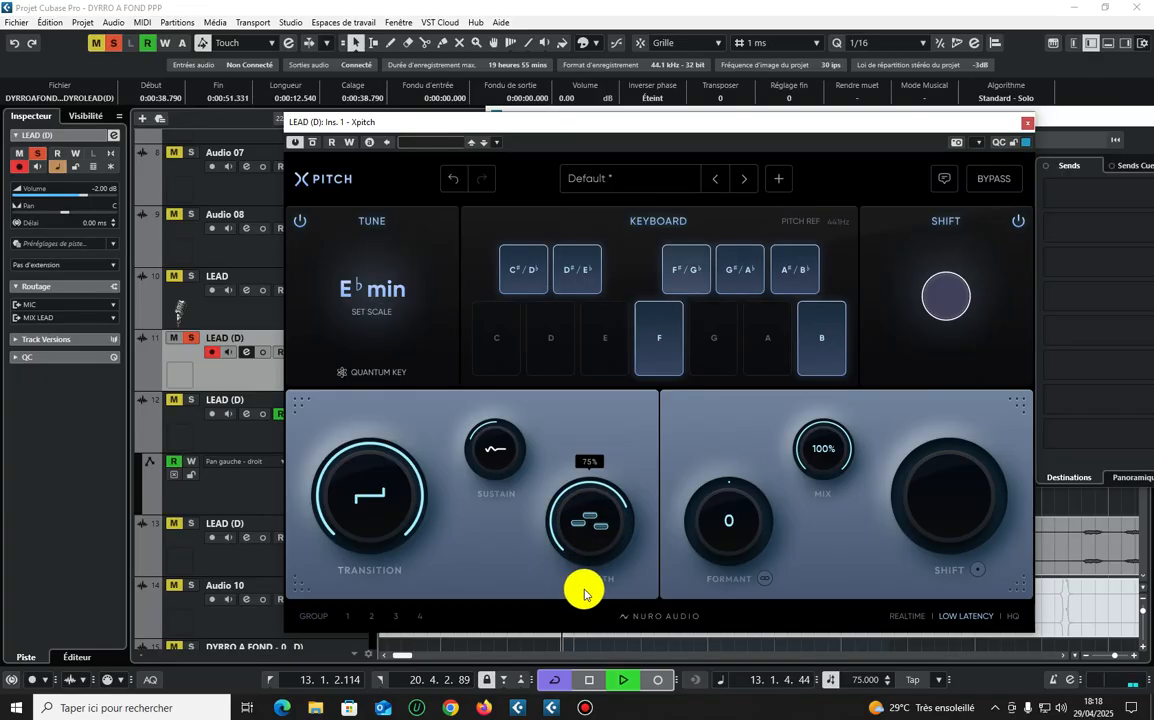
- Audition the soloed vocal with the Xpitch Strength at 45% and at 100%, leaving Strength at 100%
drag(587, 515, 554, 591)
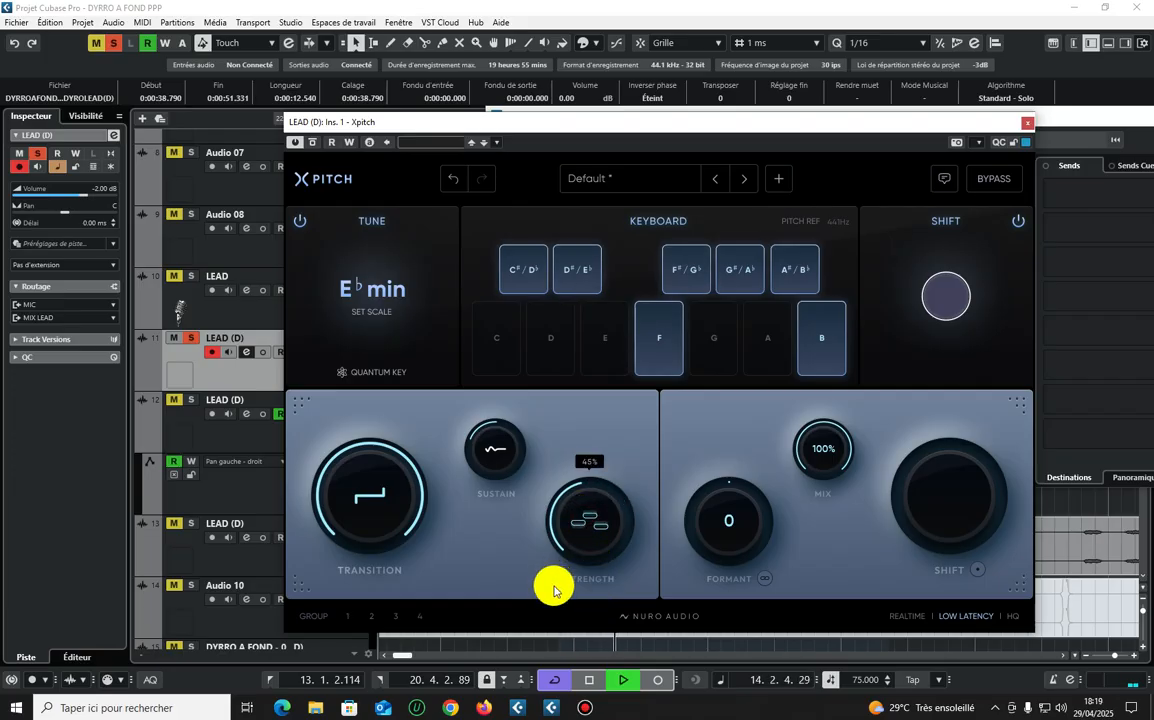
drag(554, 590, 618, 343)
key(space)
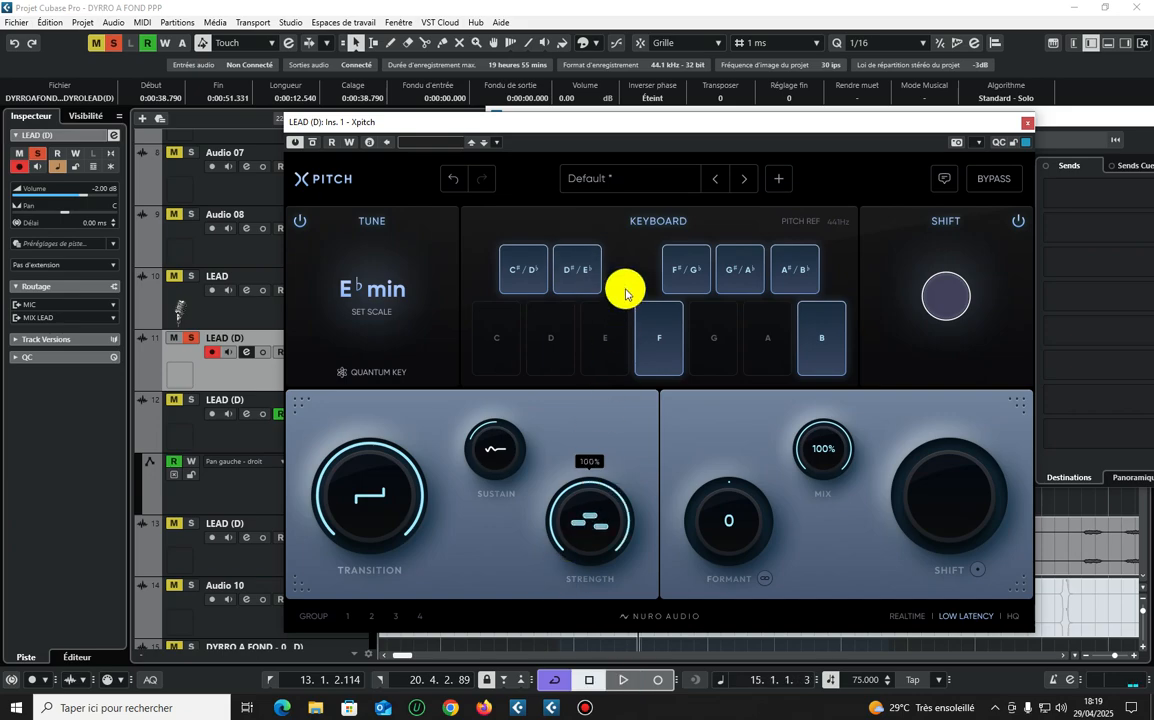
key(space)
mouse_move(639, 368)
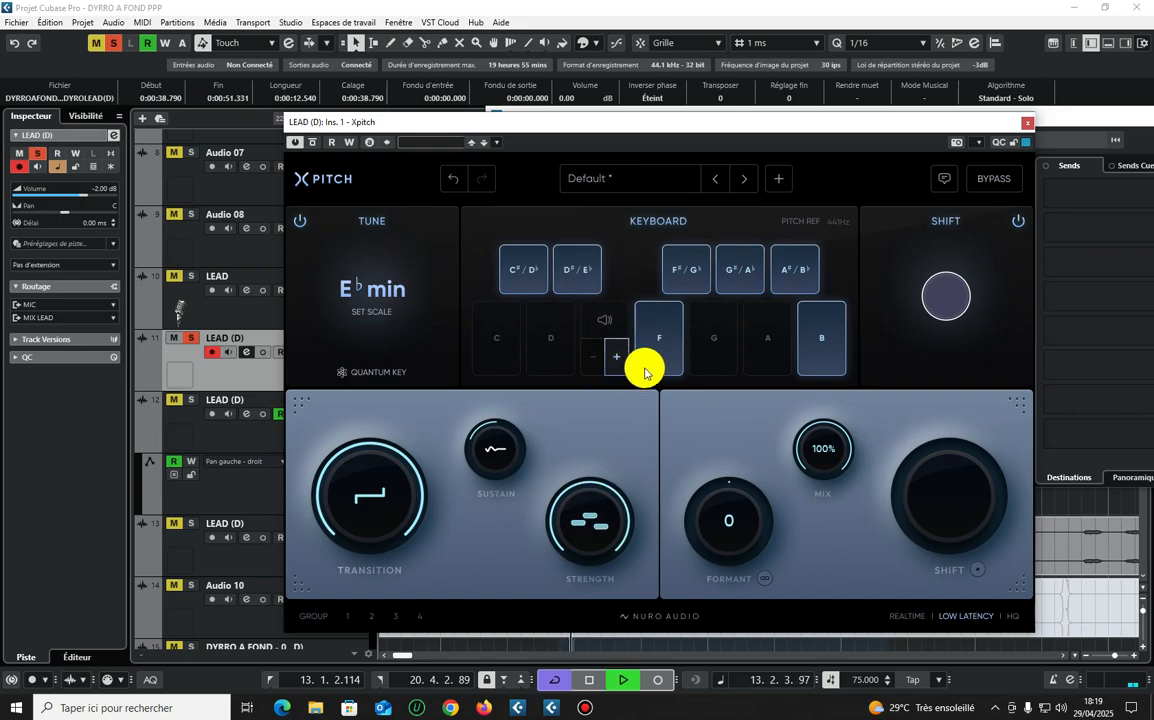
key(space)
- Vary the Xpitch Transition to demonstrate slower and faster correction, returning it to 0.00 ms
drag(381, 476, 384, 603)
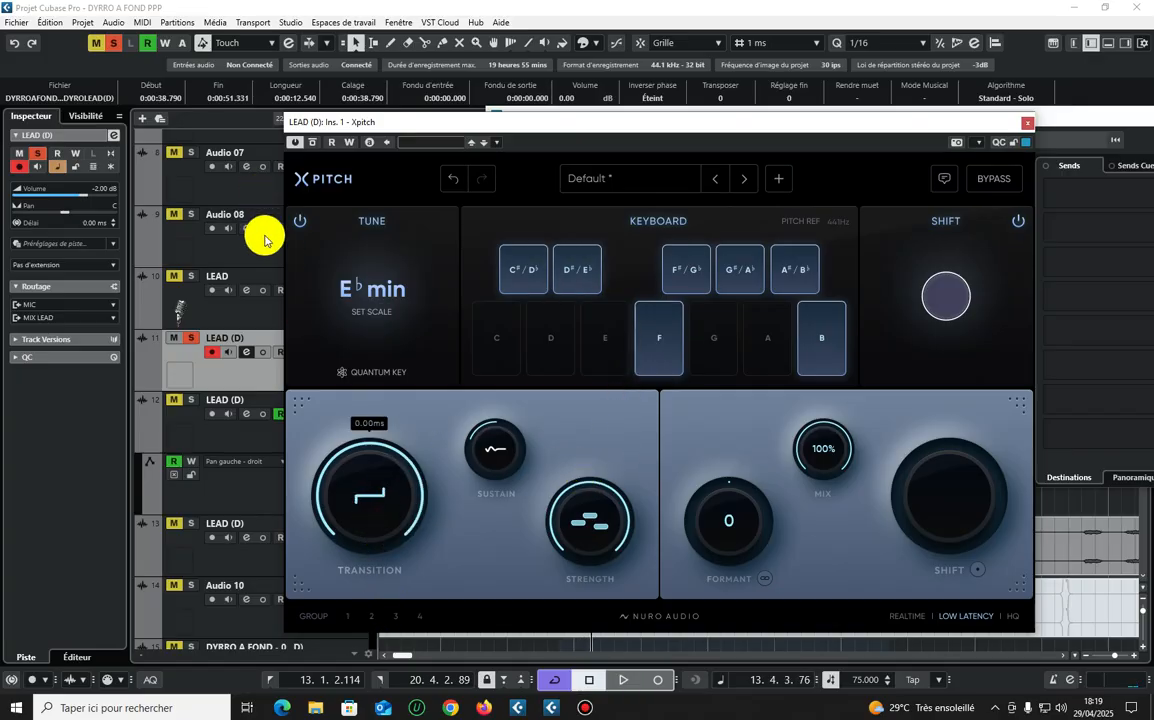
drag(380, 458, 355, 589)
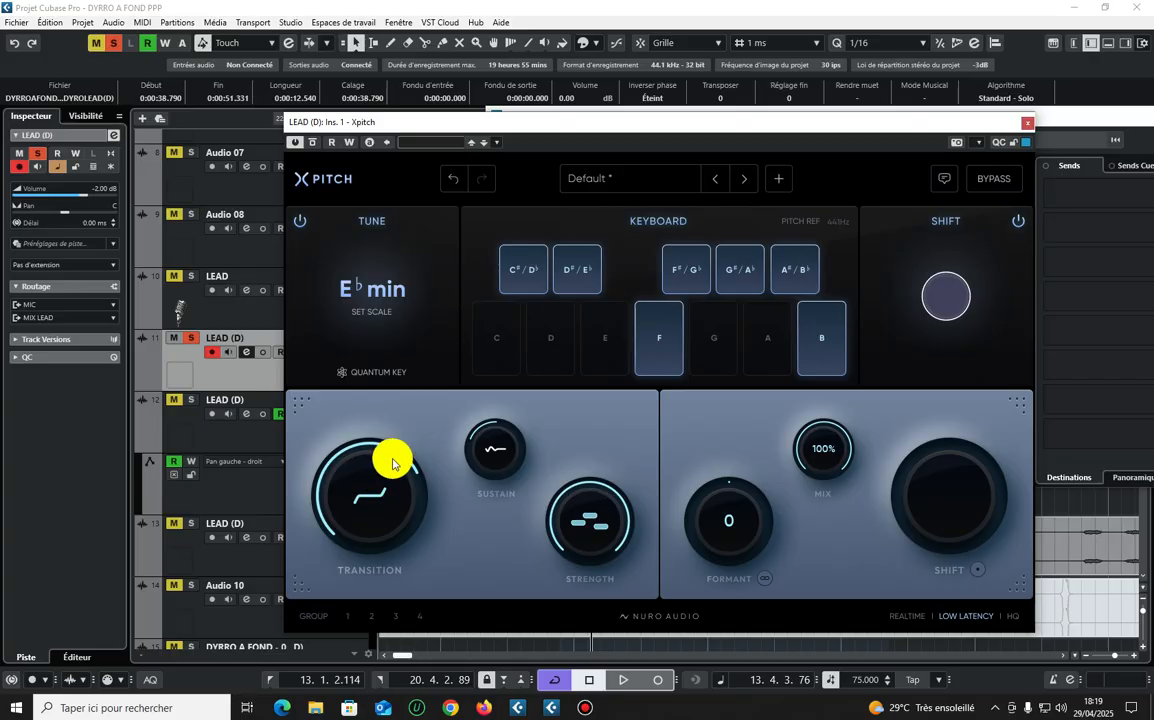
drag(405, 550, 388, 484)
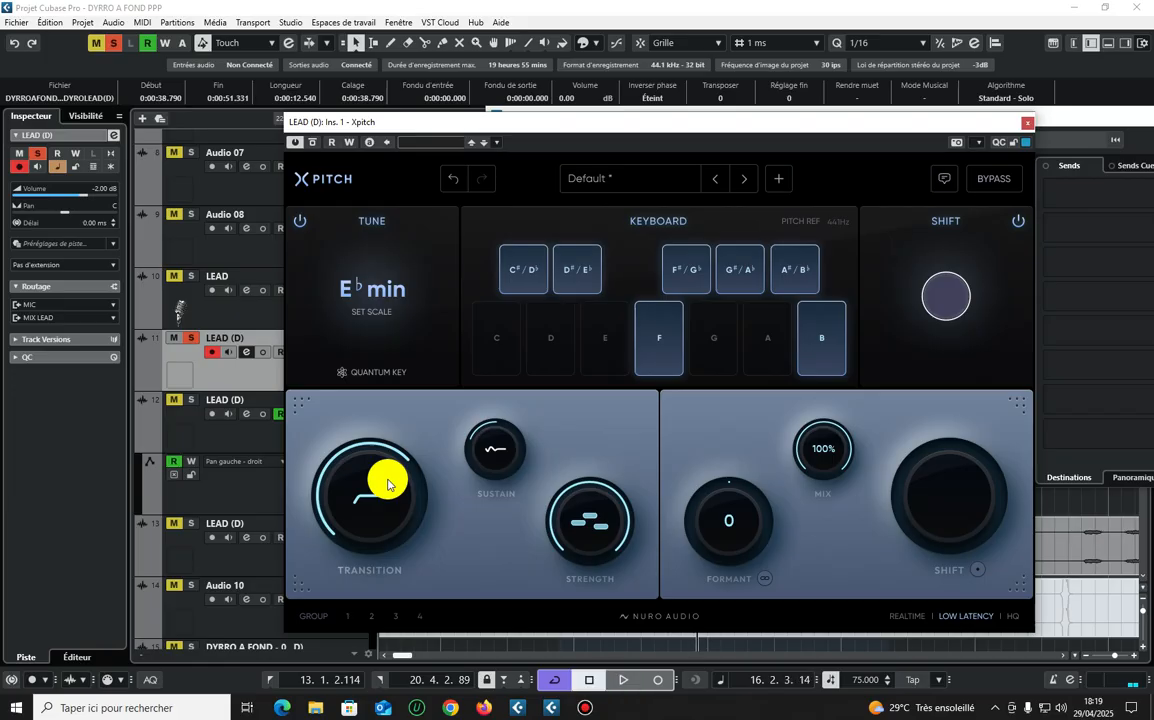
drag(394, 465, 386, 501)
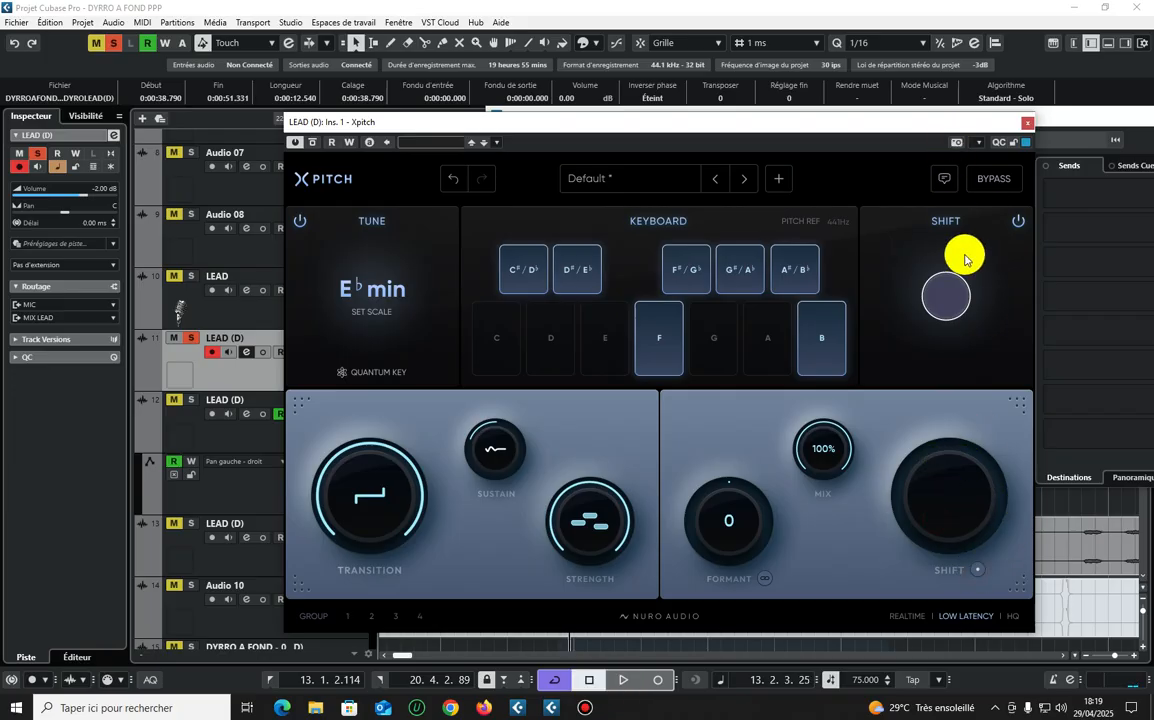
- Switch Xpitch to HQ mode and raise the Shift to +12.5 while auditioning the vocal
click(1019, 222)
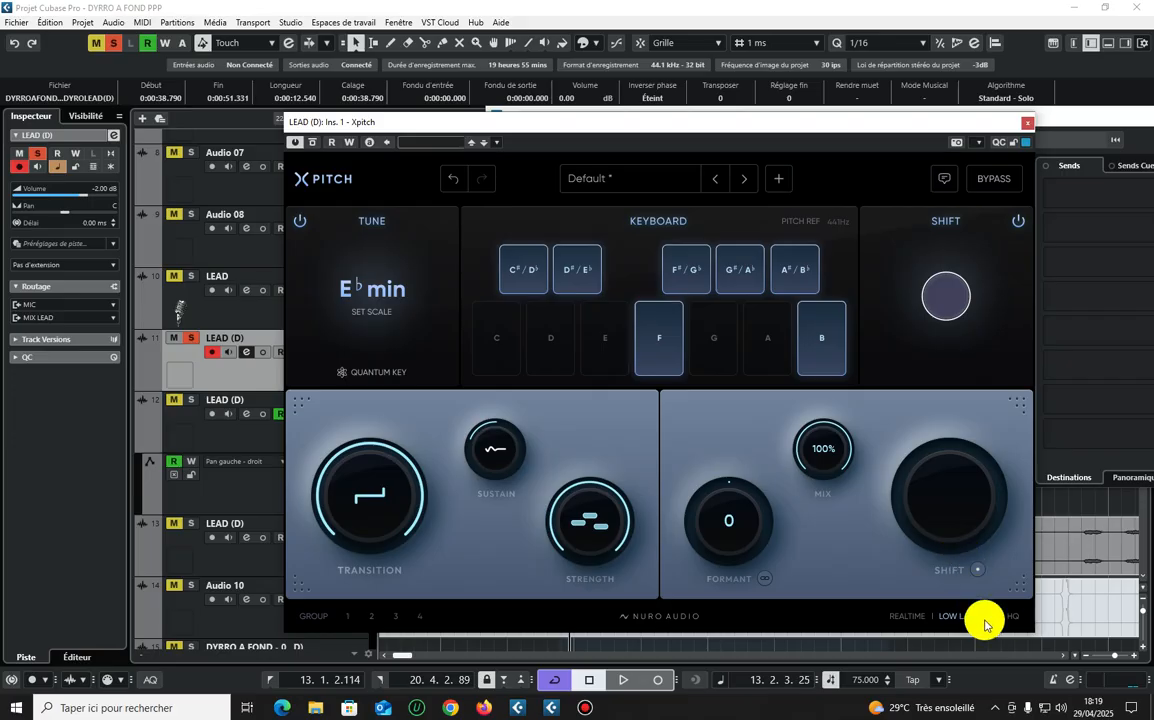
drag(945, 495, 975, 502)
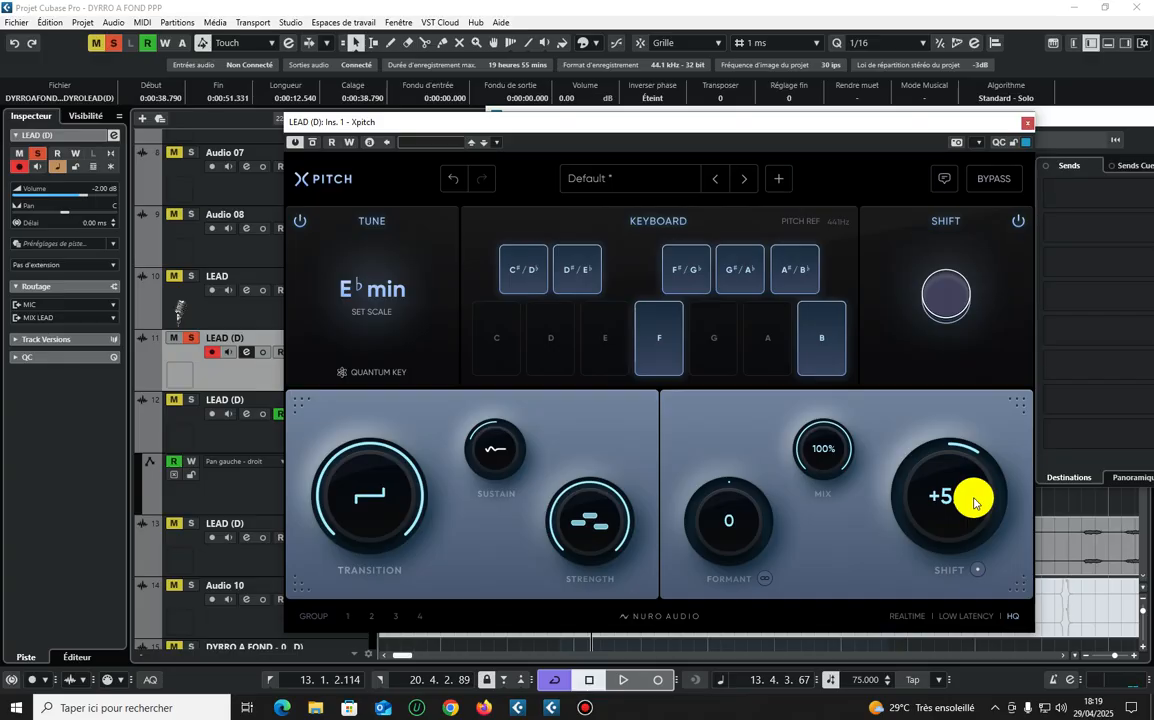
drag(975, 502, 961, 523)
drag(978, 418, 994, 458)
key(space)
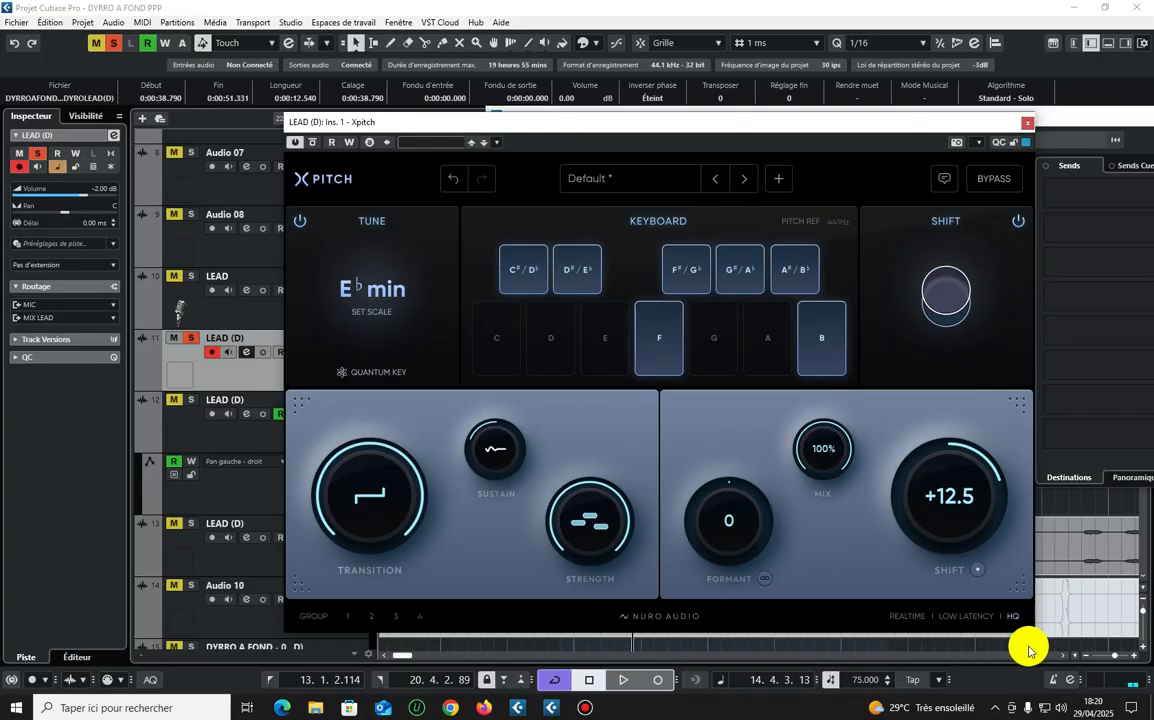
- Reset the Xpitch Shift to 0 and return the plug-in to Low Latency mode
double_click(953, 496)
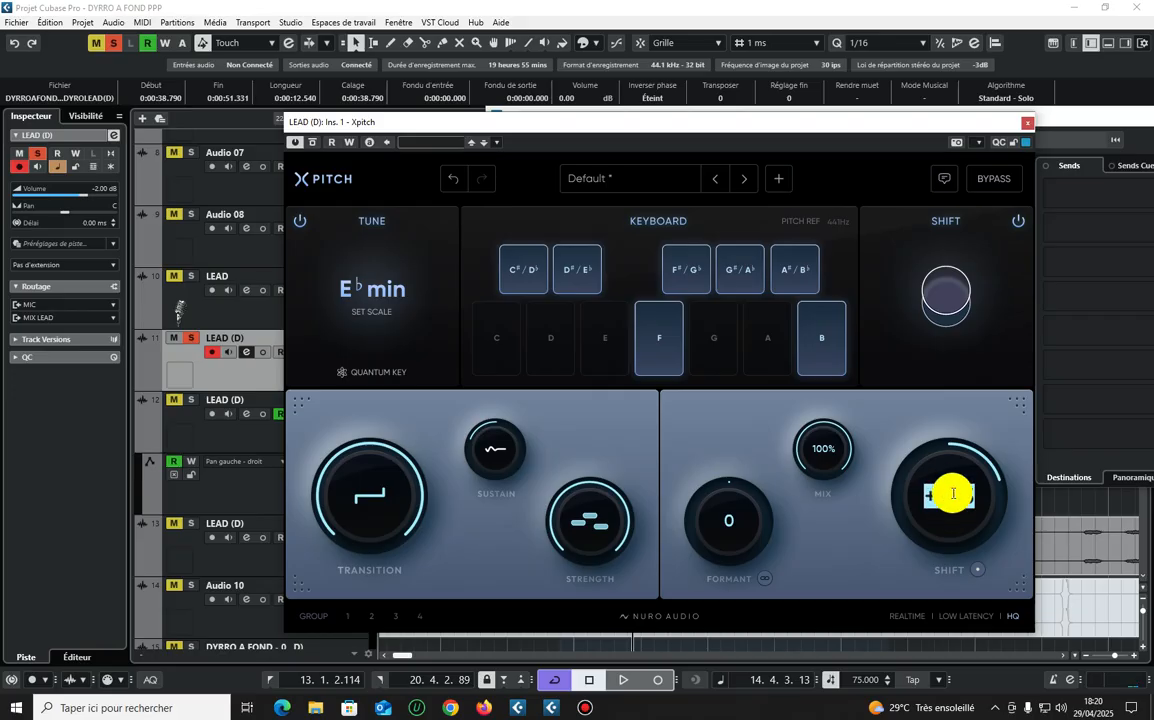
text(0)
key(Return)
click(985, 615)
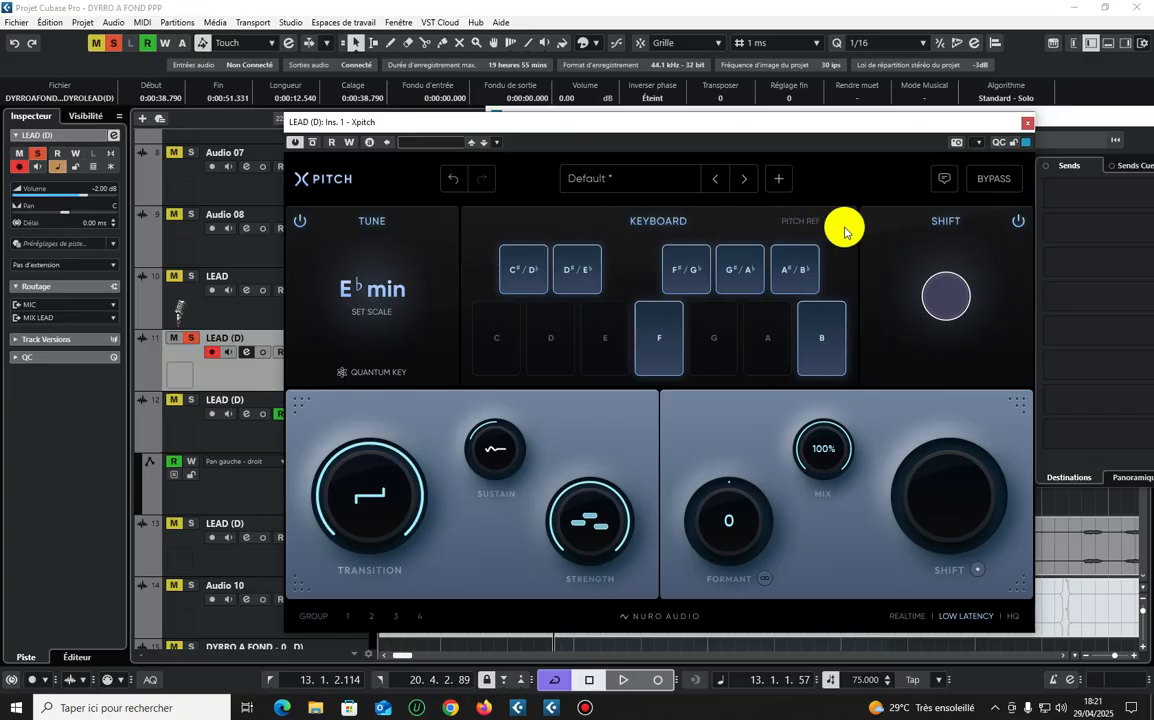
- Close Xpitch, move the LEAD (D) channel settings out of the way, and maximize the project window
click(1026, 123)
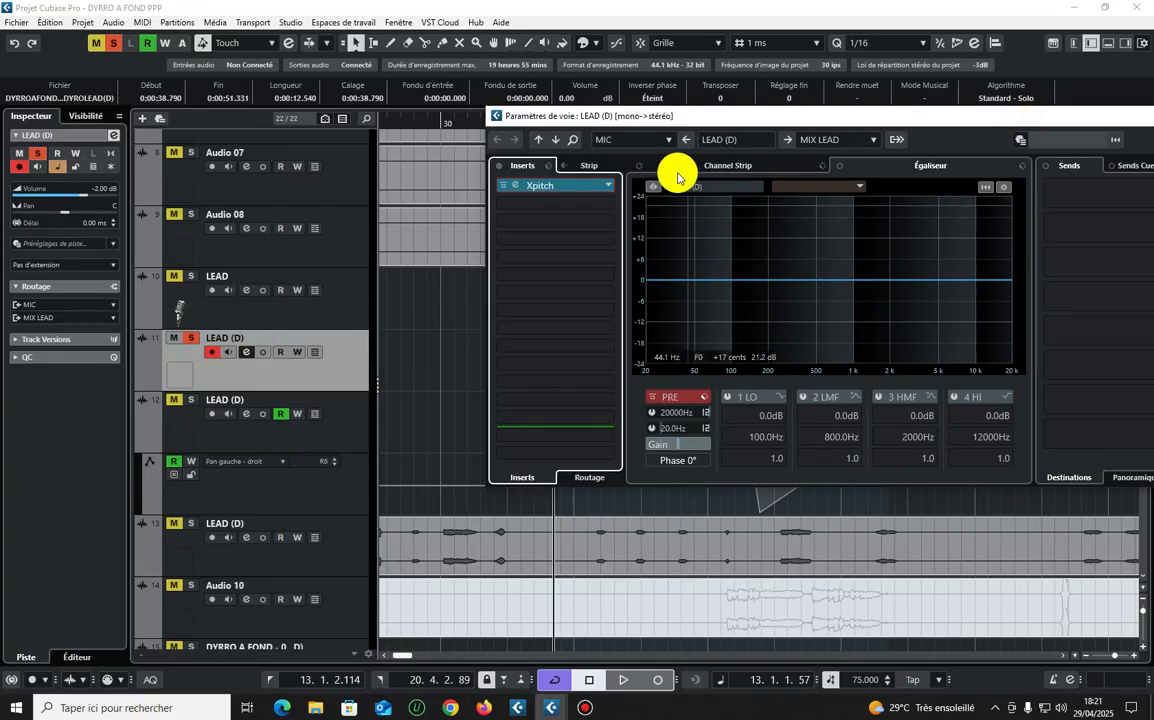
drag(690, 118, 920, 147)
drag(742, 10, 722, 130)
drag(729, 85, 727, 58)
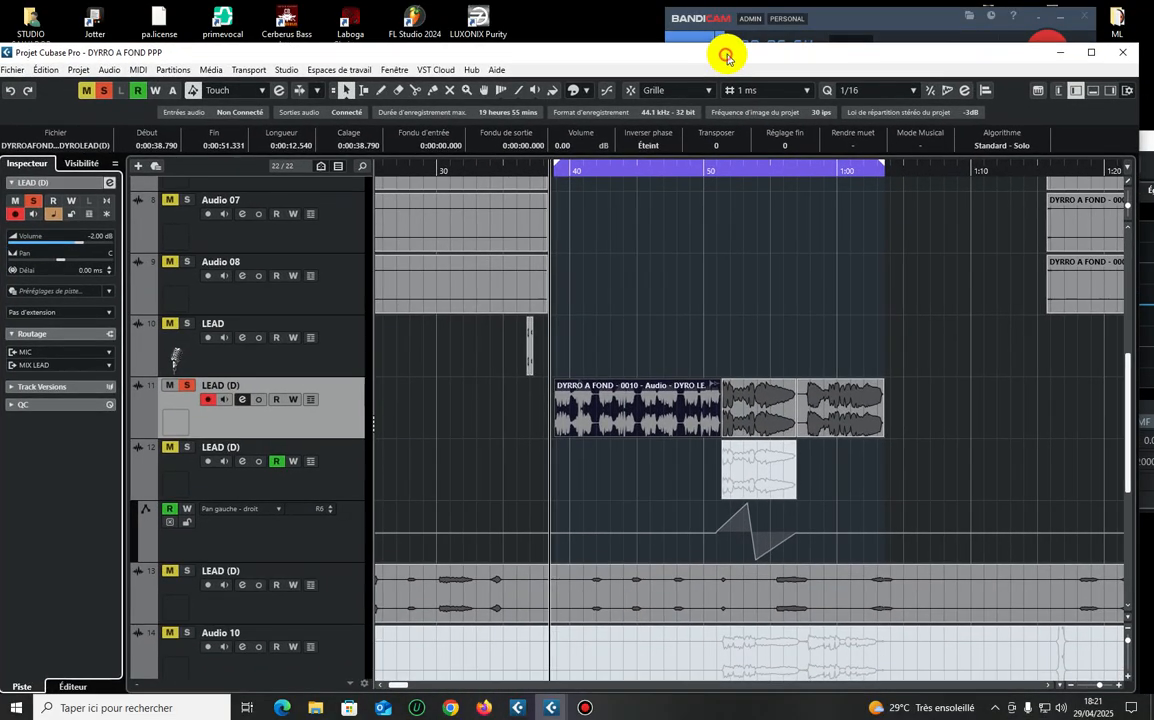
double_click(727, 58)
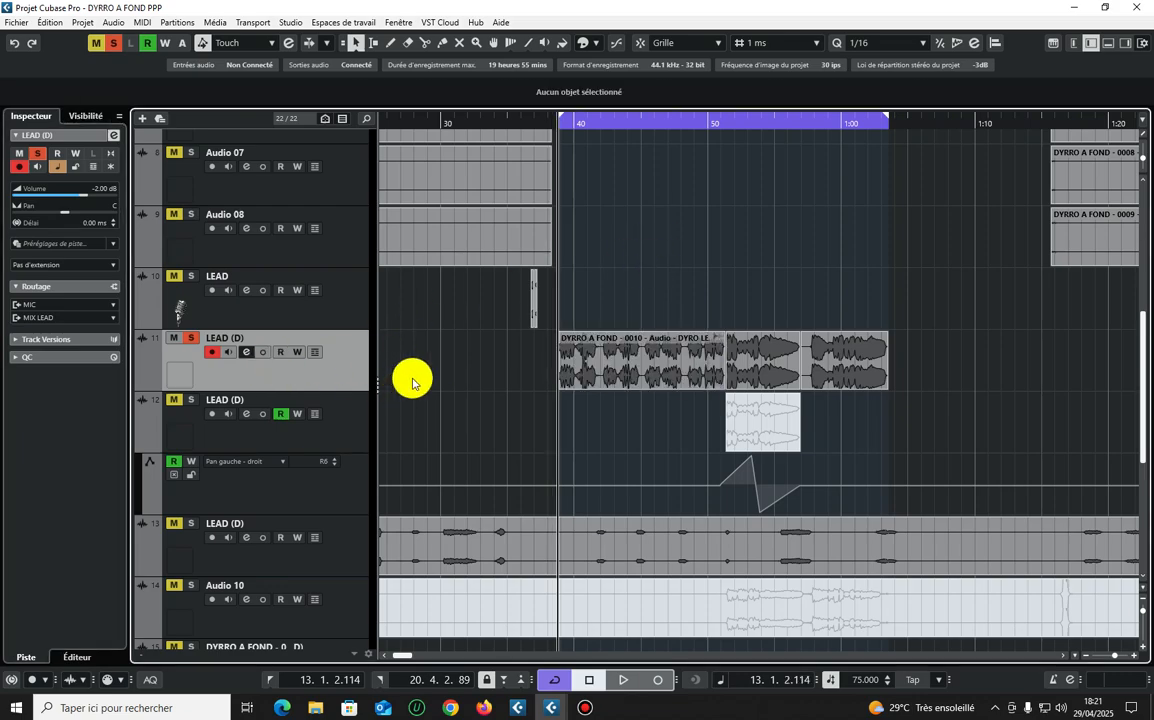
- Solo the instrumental track 1 in place of LEAD (D), then open its channel settings with the inserts in view
scroll(410, 375, up, 5)
scroll(230, 300, down, 5)
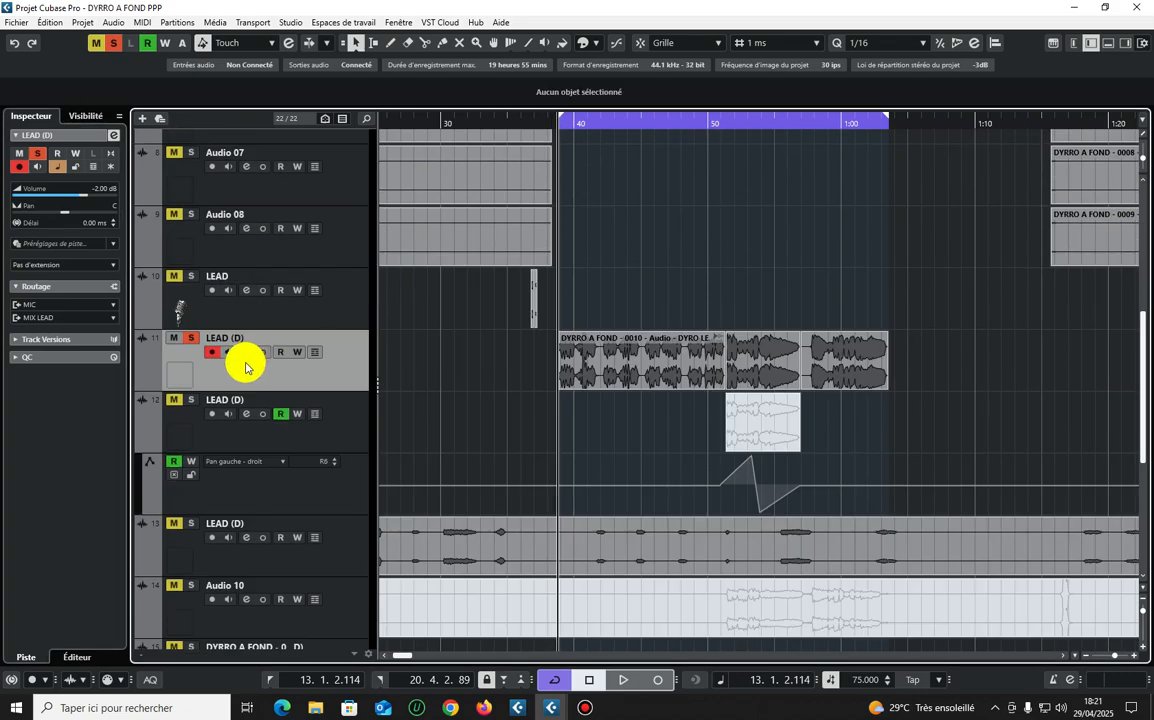
scroll(554, 360, down, 2)
scroll(533, 309, up, 10)
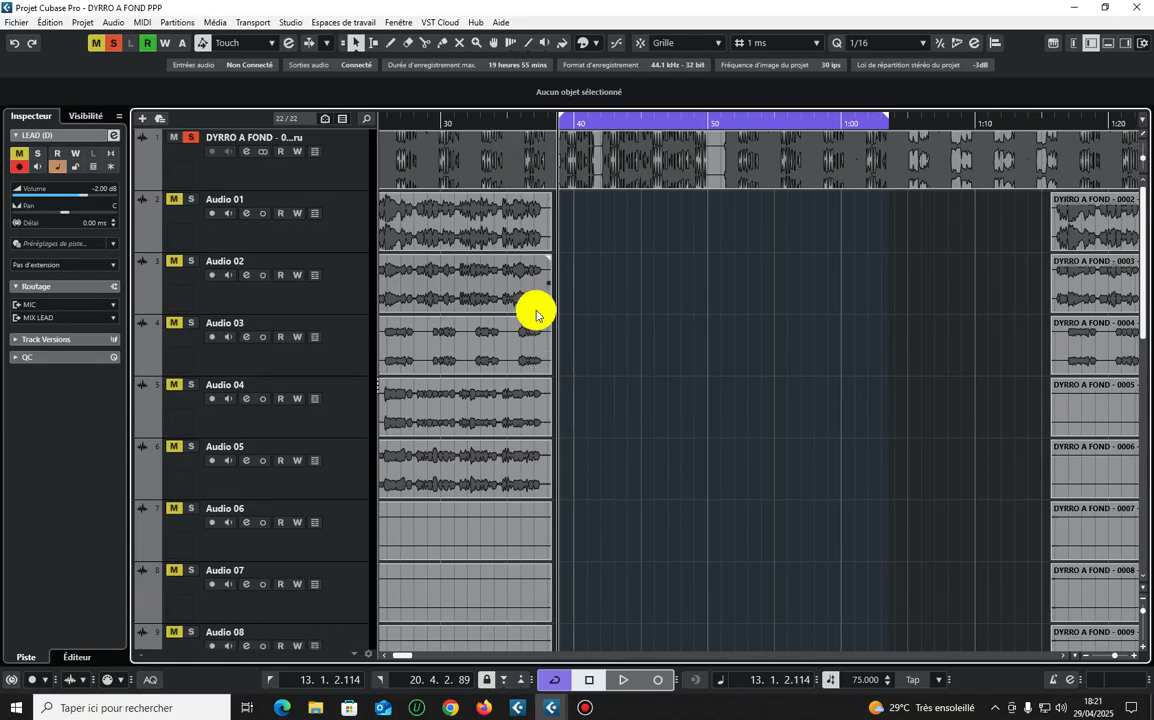
click(313, 183)
click(113, 135)
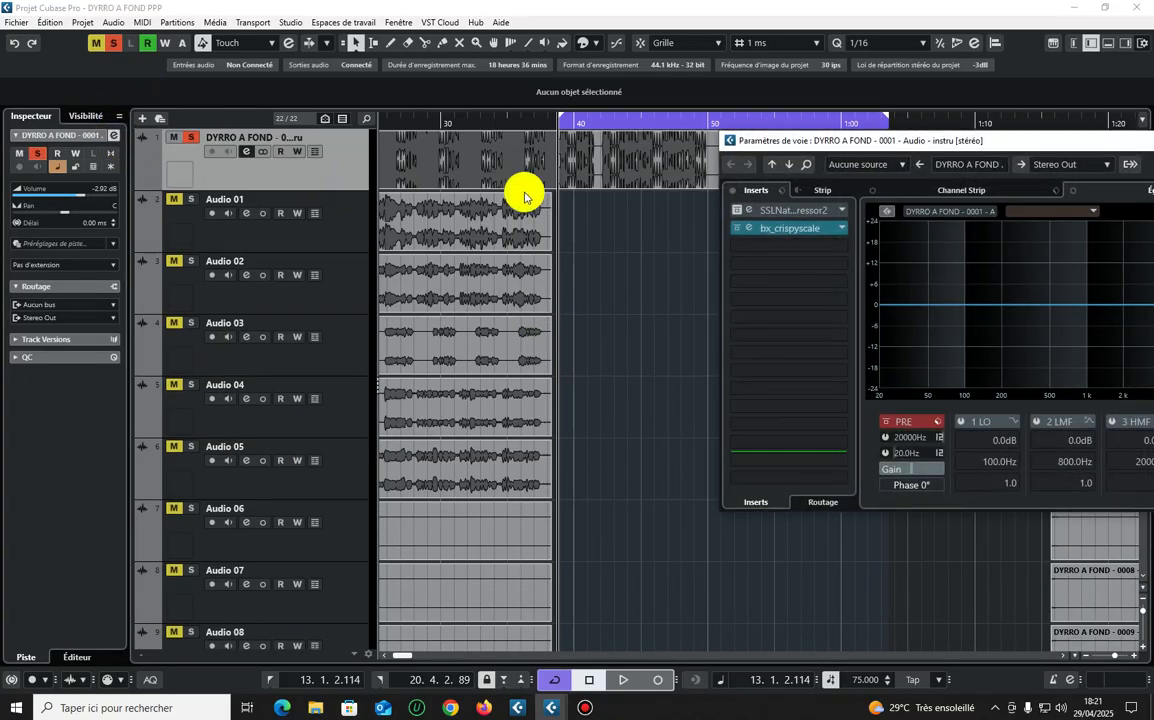
drag(811, 141, 654, 141)
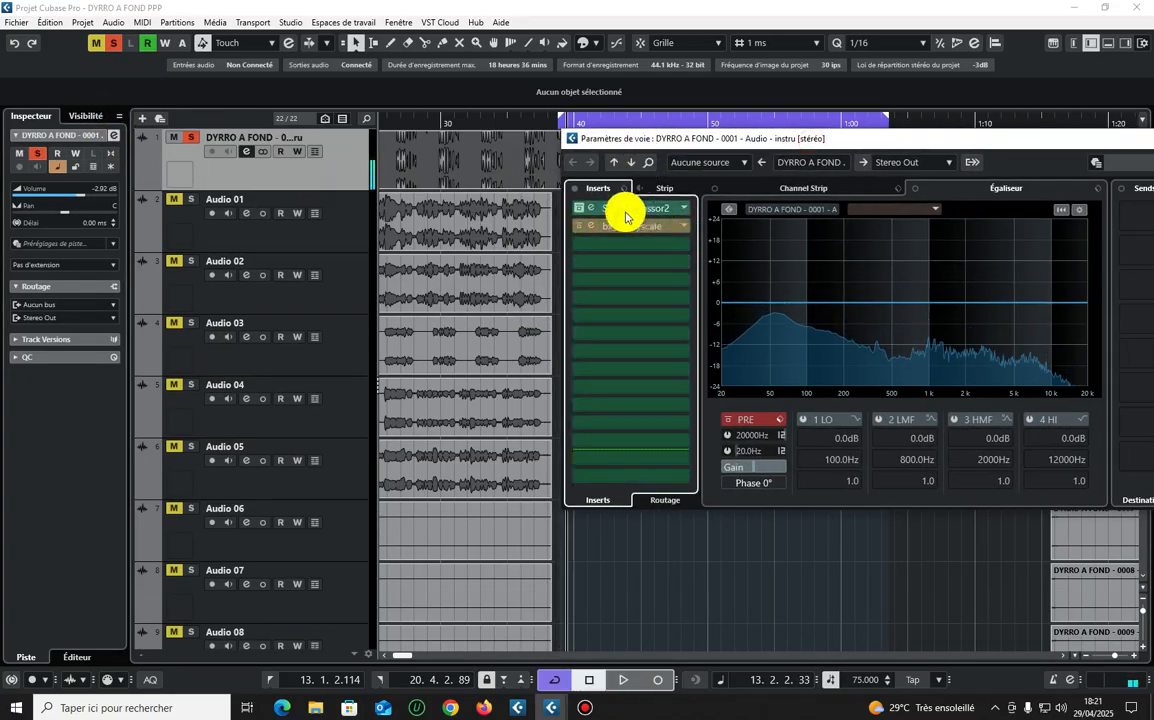
- Search the effects for "CRI" and load bx_crispyscale in the instrumental's second insert slot
click(627, 228)
text(CRIF)
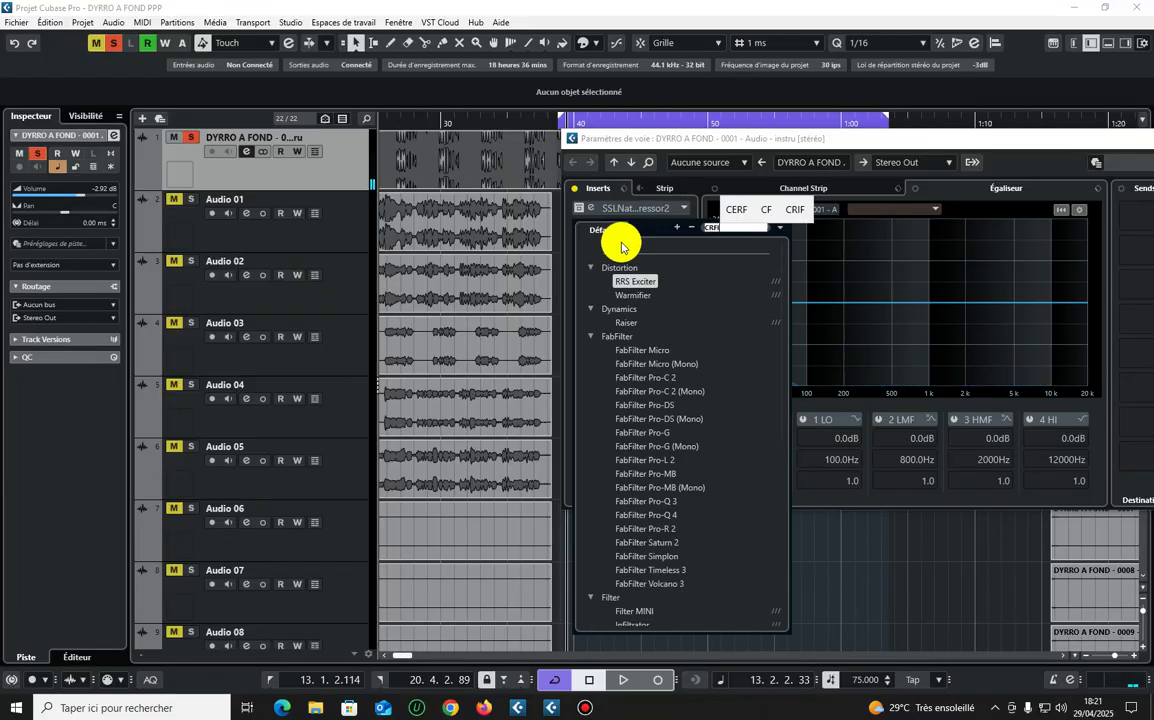
key(BackSpace)
key(BackSpace)
key(BackSpace)
key(BackSpace)
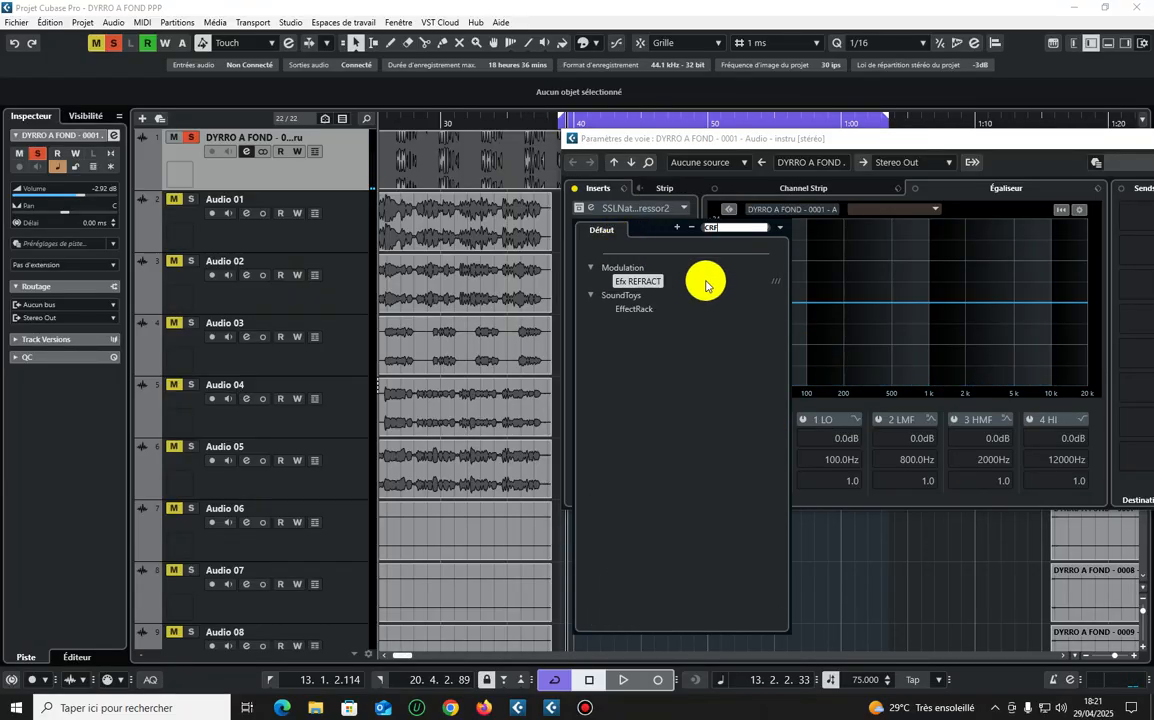
text(CRI)
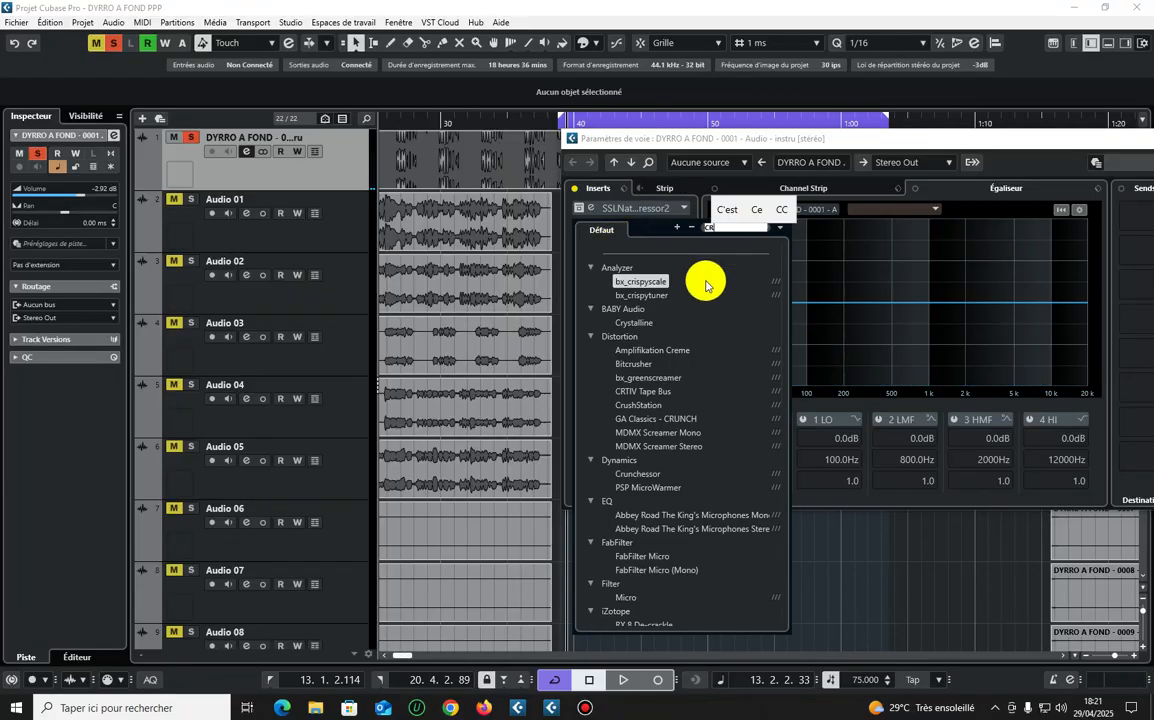
click(650, 282)
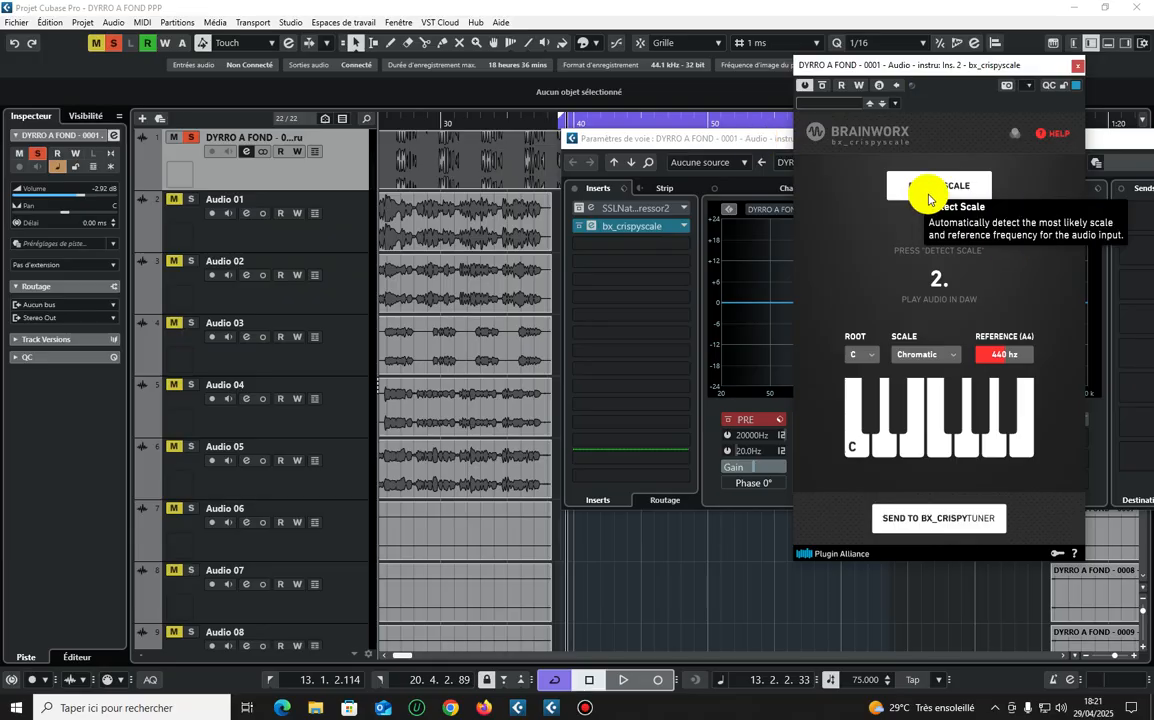
- Run Detect Scale in bx_crispyscale while the instrumental plays and check the detected scale and reference frequency
click(928, 186)
key(space)
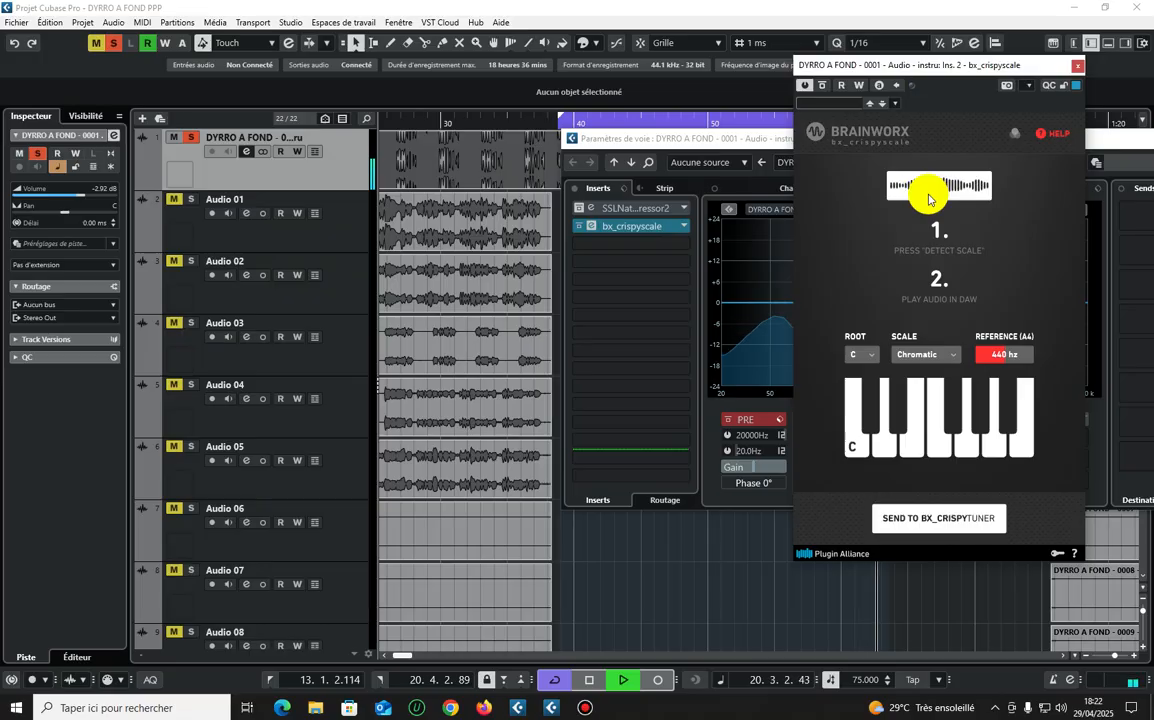
click(928, 199)
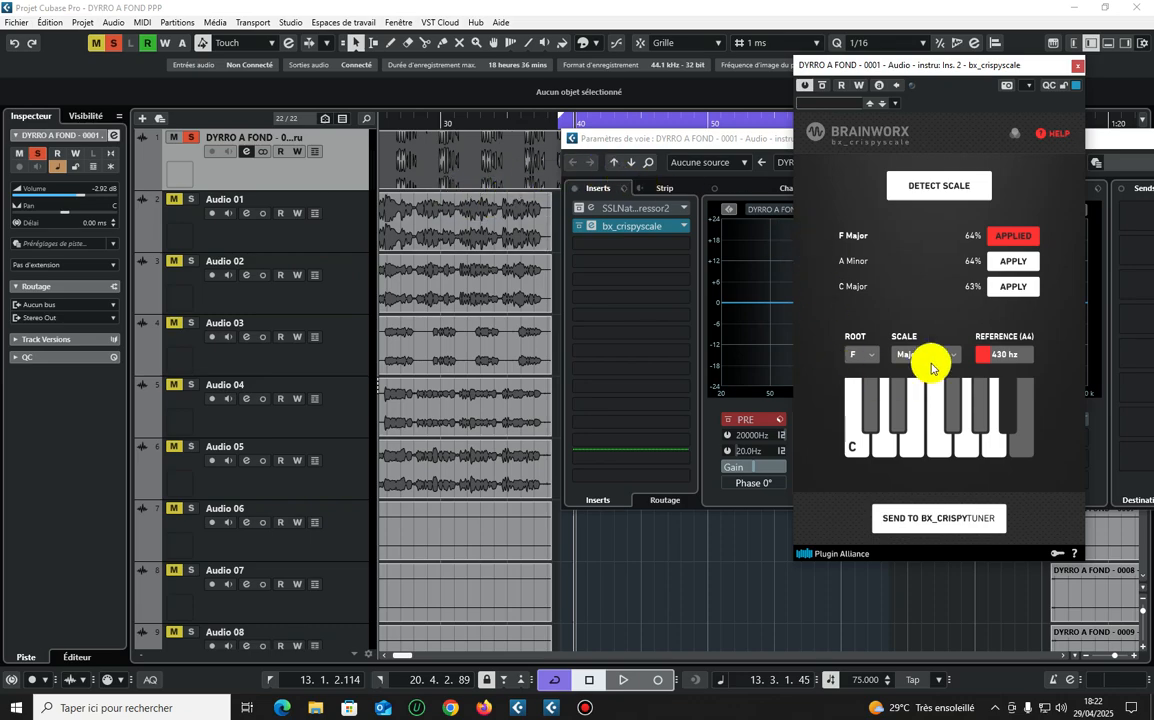
click(985, 355)
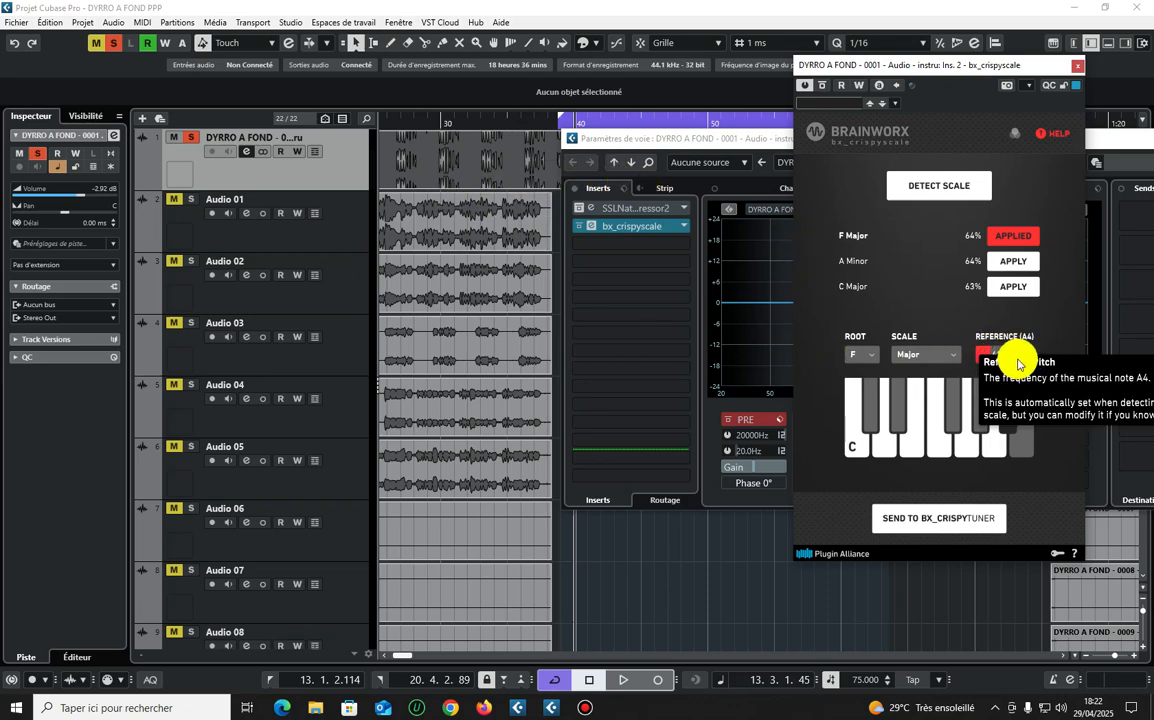
key(Return)
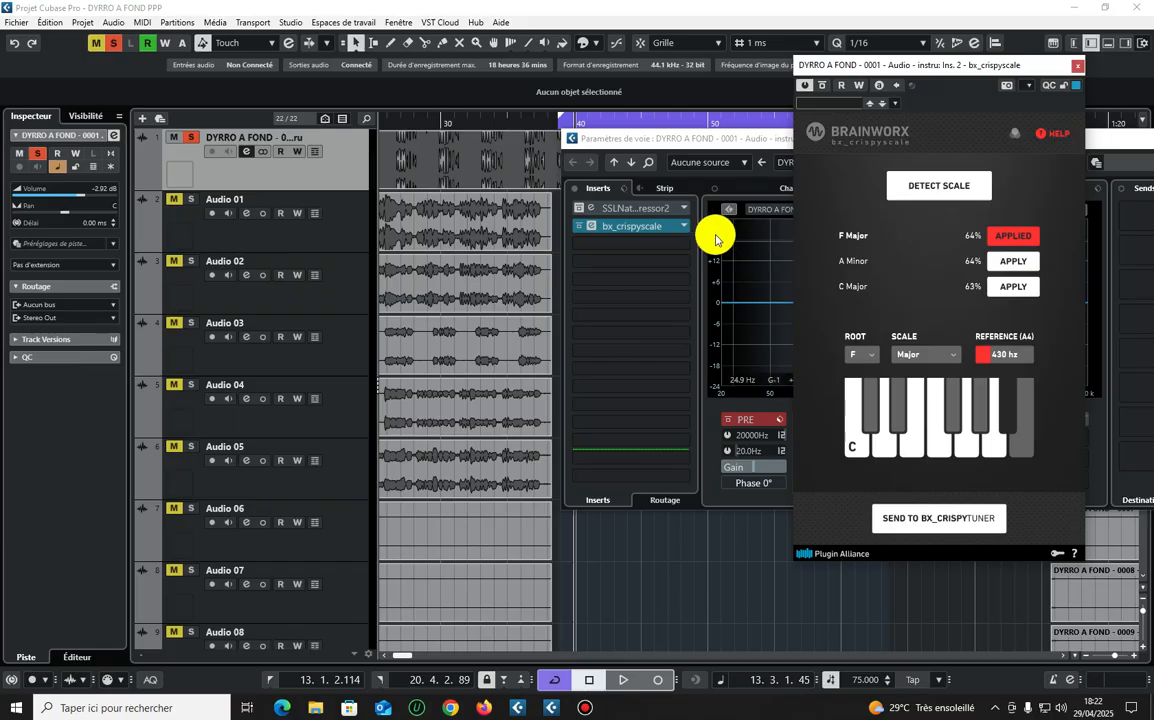
- Replace bx_crispyscale in the instrumental's second insert slot with Auto-Key 2, found by searching for "AUT"
drag(685, 229, 746, 244)
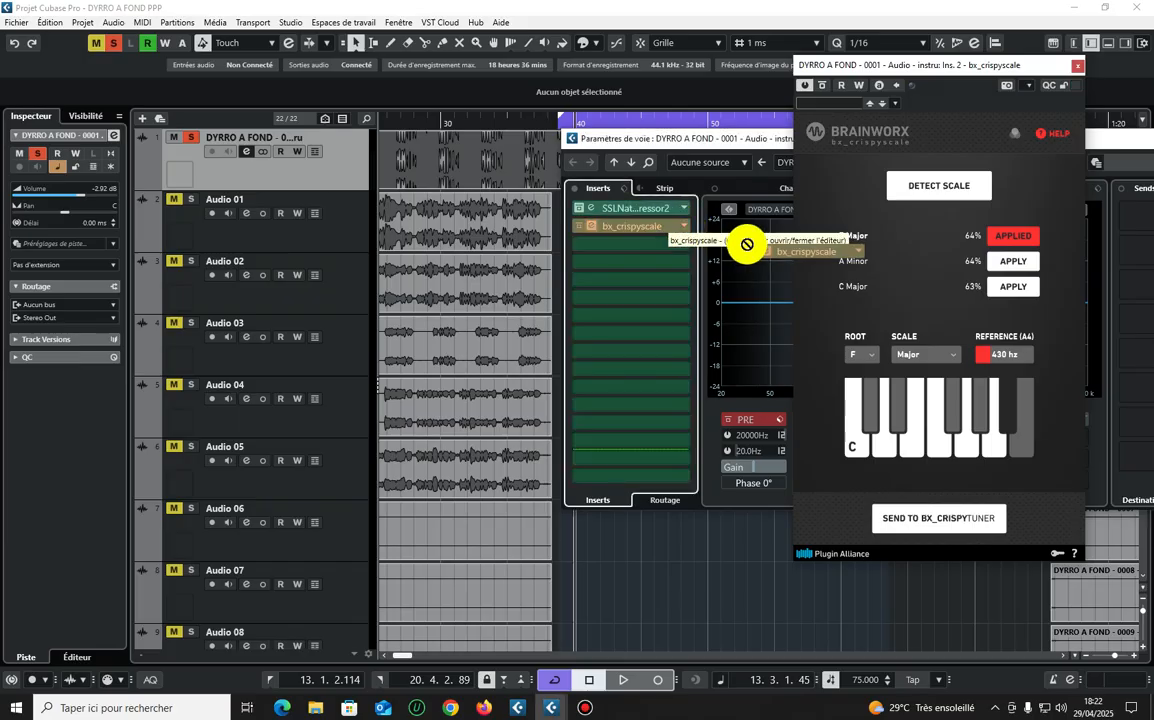
mouse_move(746, 244)
mouse_down()
mouse_move(644, 240)
mouse_move(647, 227)
mouse_move(750, 236)
mouse_up()
click(644, 226)
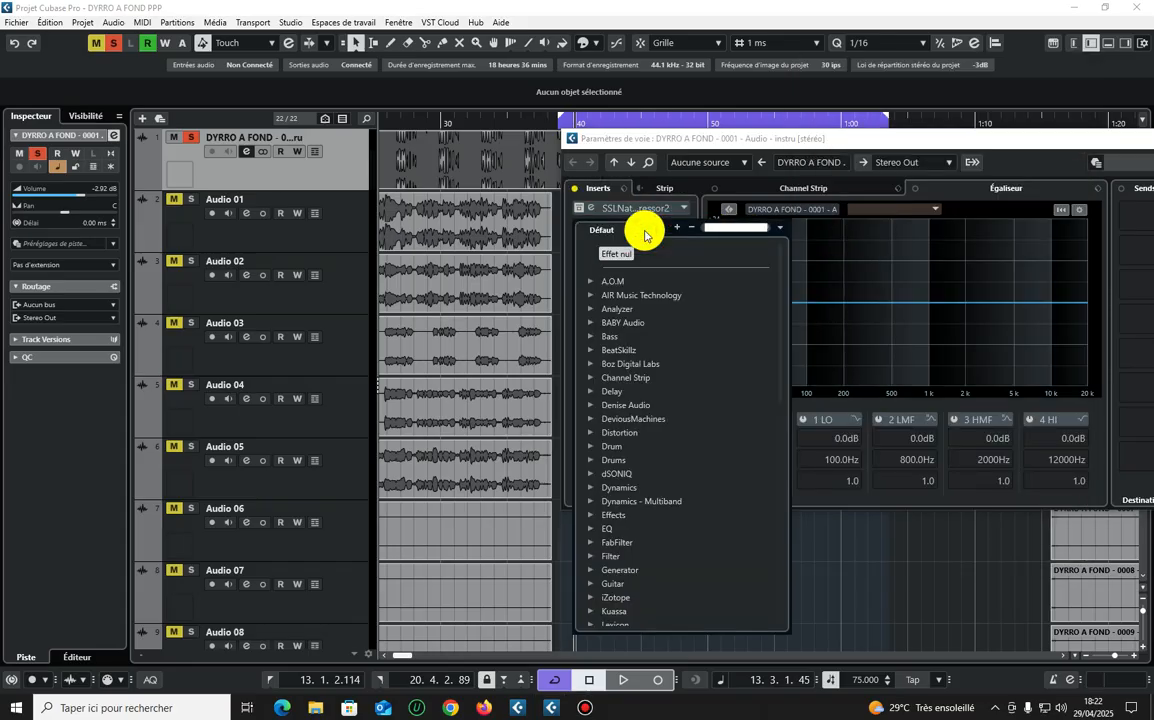
text(AUT)
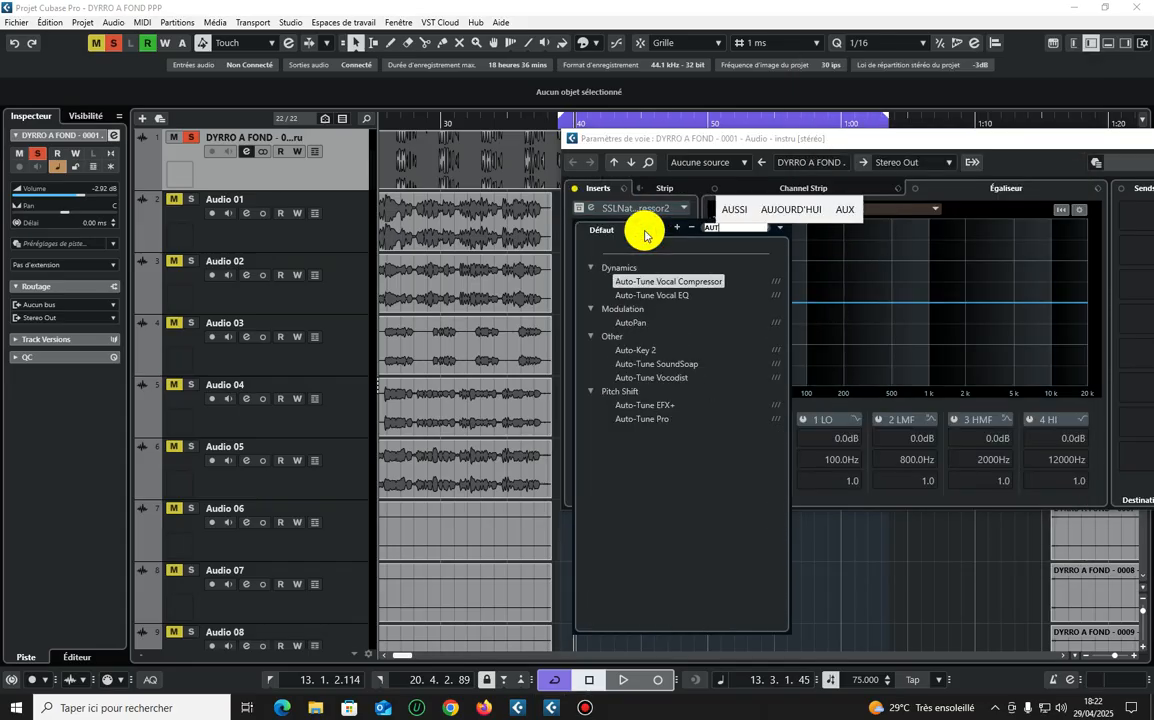
click(635, 350)
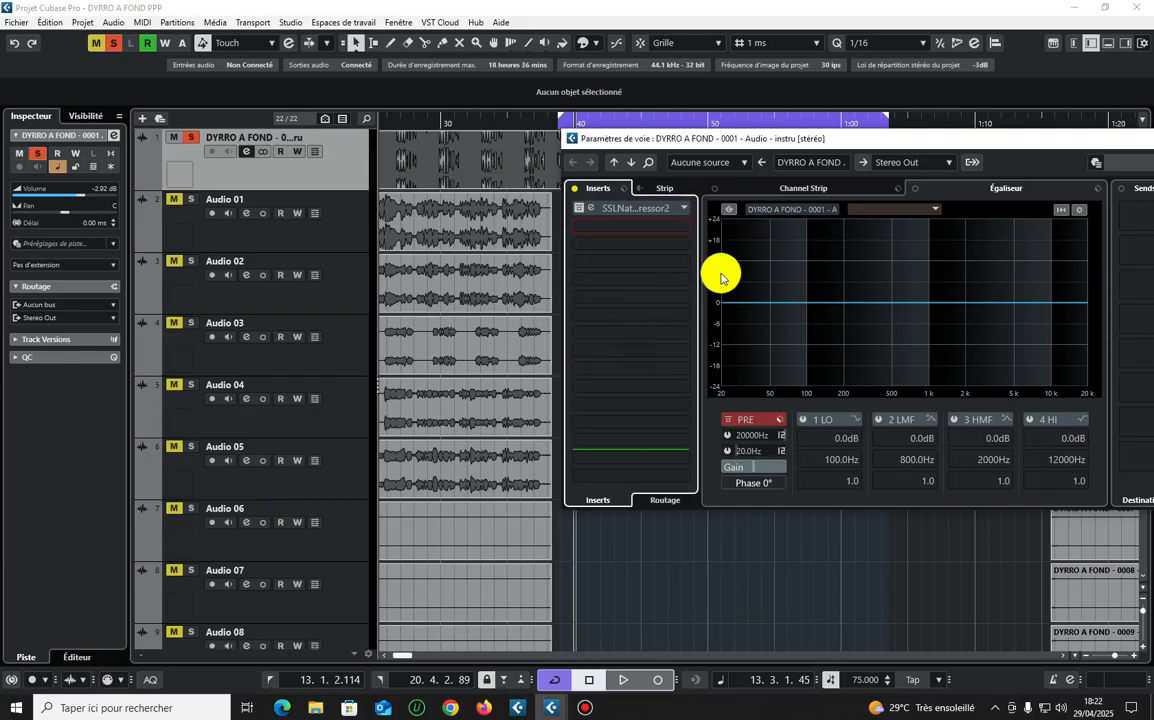
- Play the instrumental through Auto-Key 2 to detect its key, tempo and reference tuning, then stop playback
key(space)
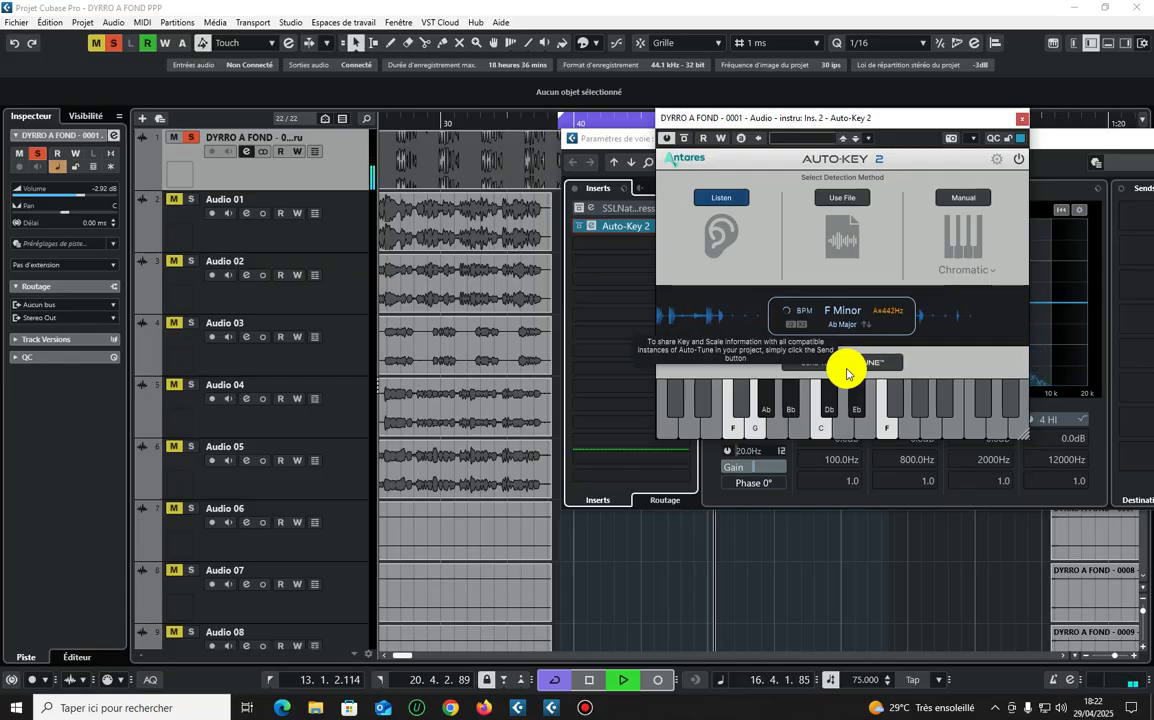
key(space)
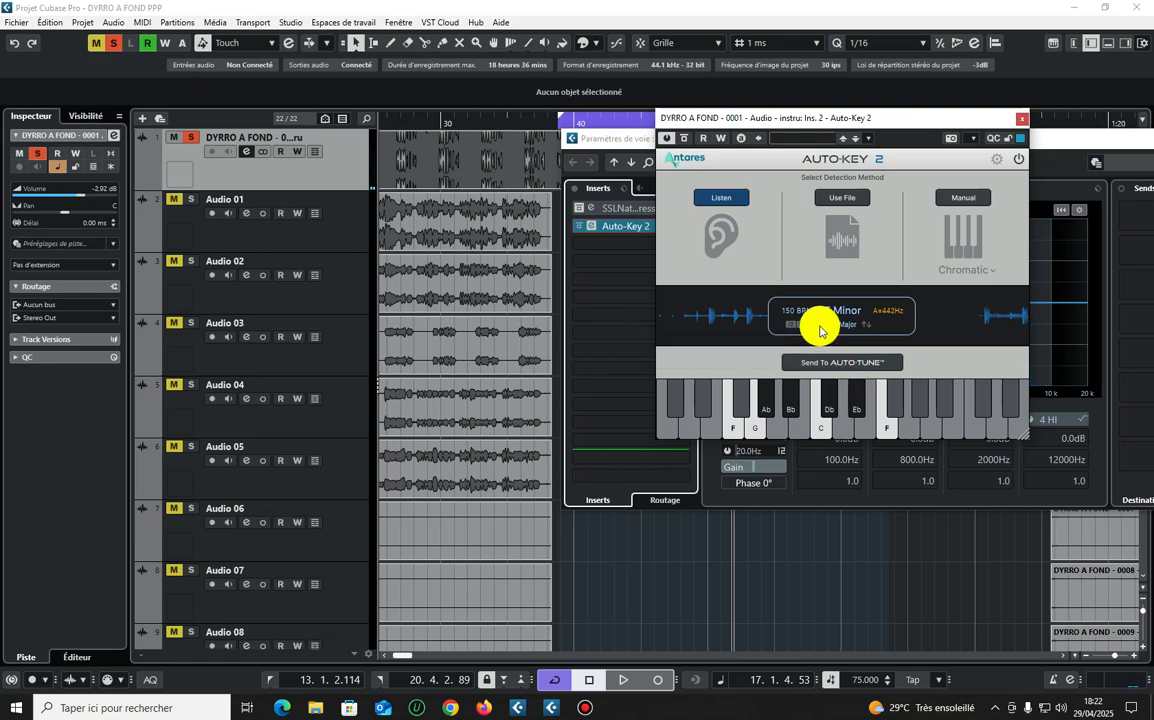
mouse_move(894, 313)
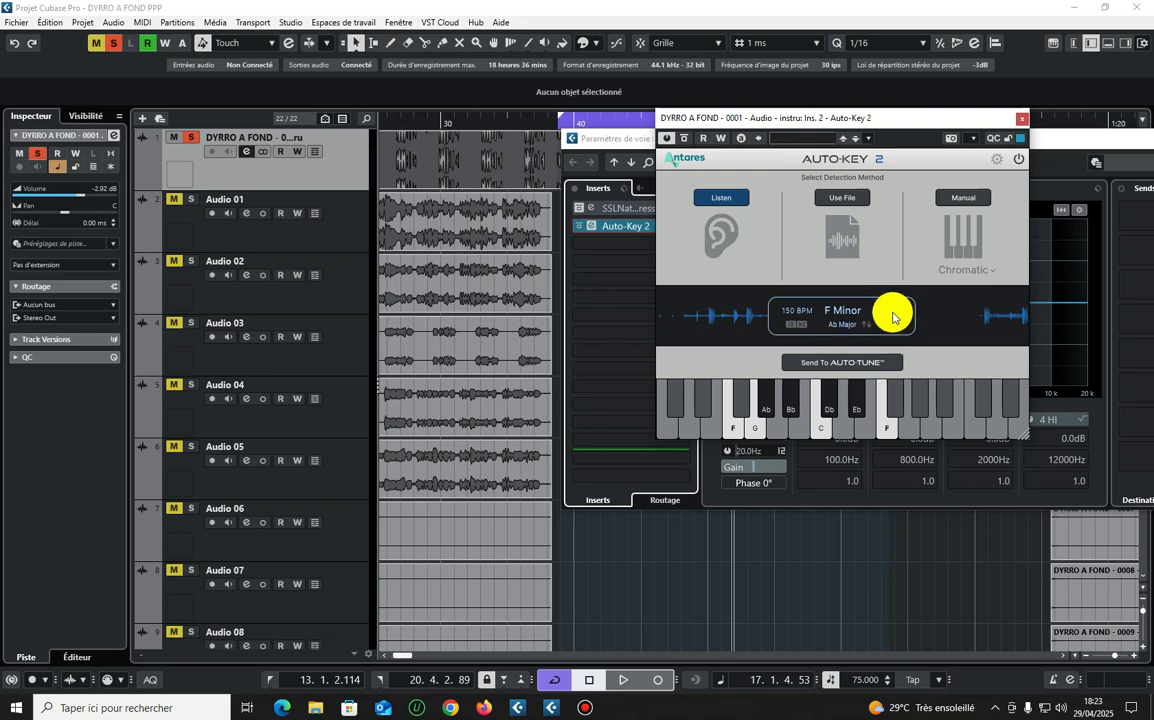
- Go back to the LEAD (D) vocal on track 11 and select it
click(729, 569)
scroll(727, 567, down, 3)
scroll(727, 567, down, 3)
click(245, 345)
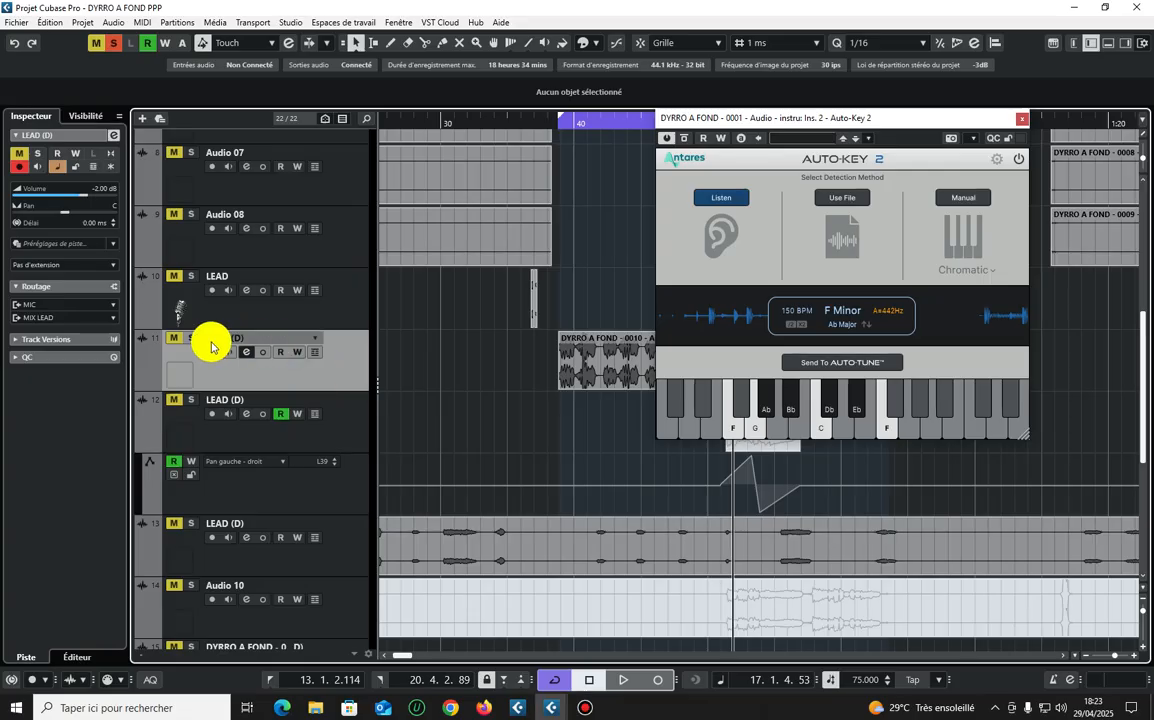
- Solo the LEAD (D) vocal on track 11 and open Xpitch from its first insert slot
key(space)
click(107, 135)
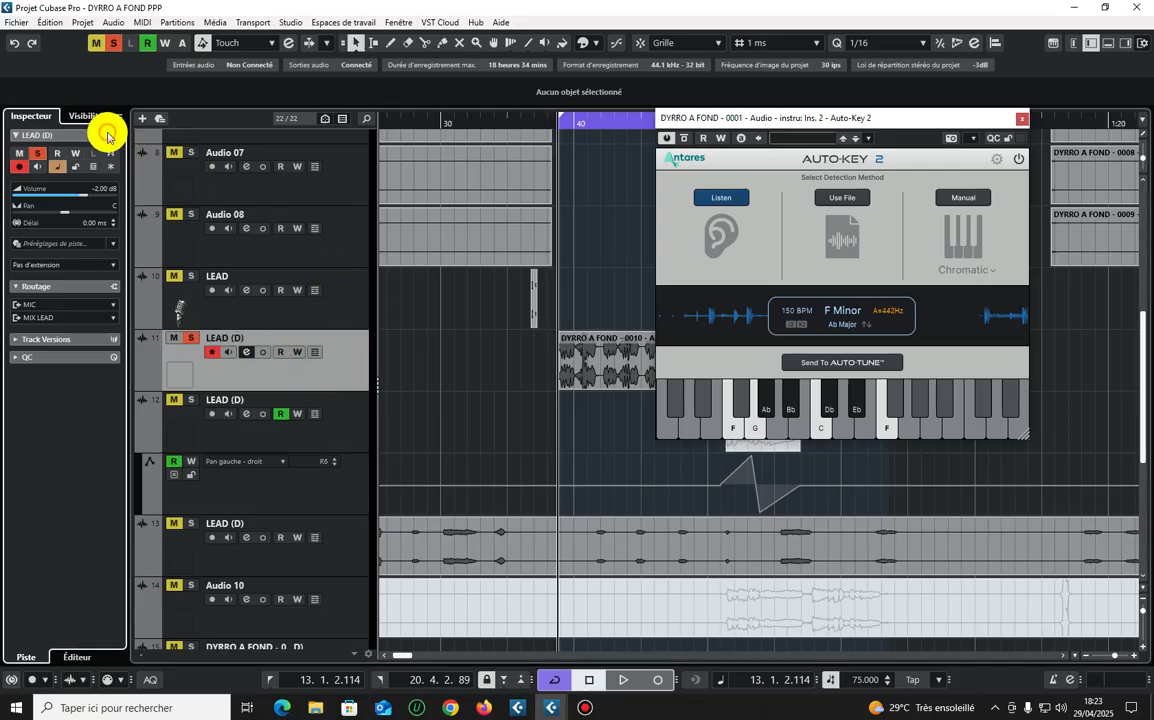
click(114, 136)
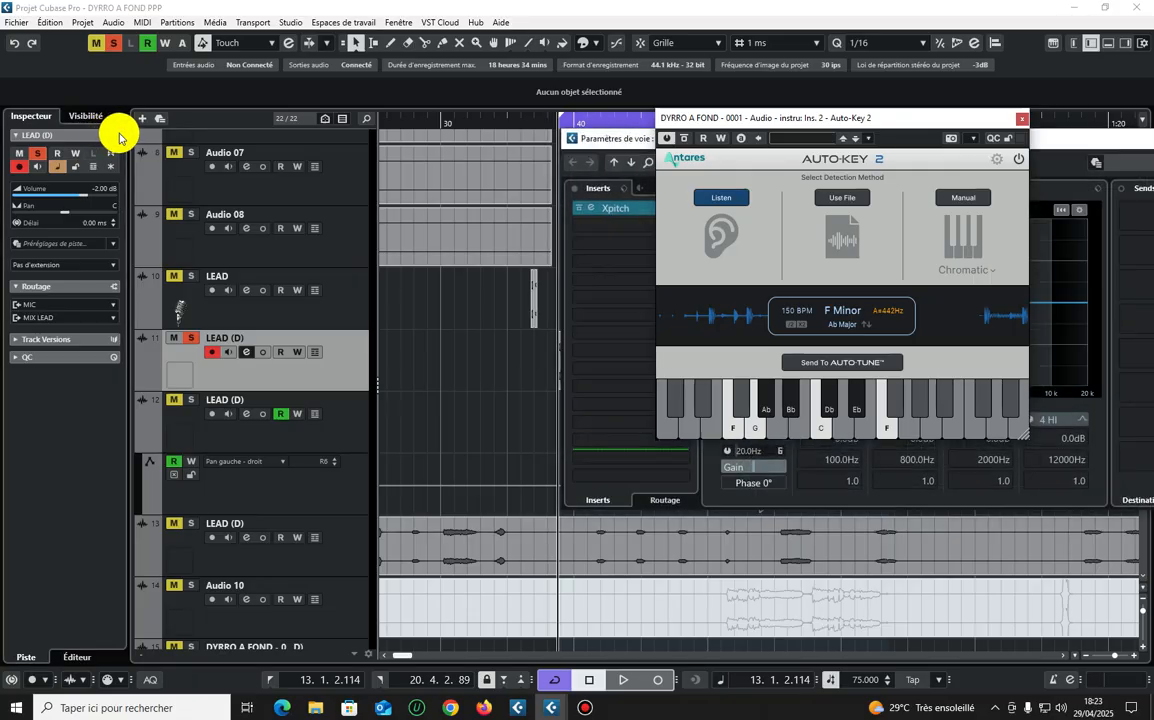
drag(600, 139, 467, 139)
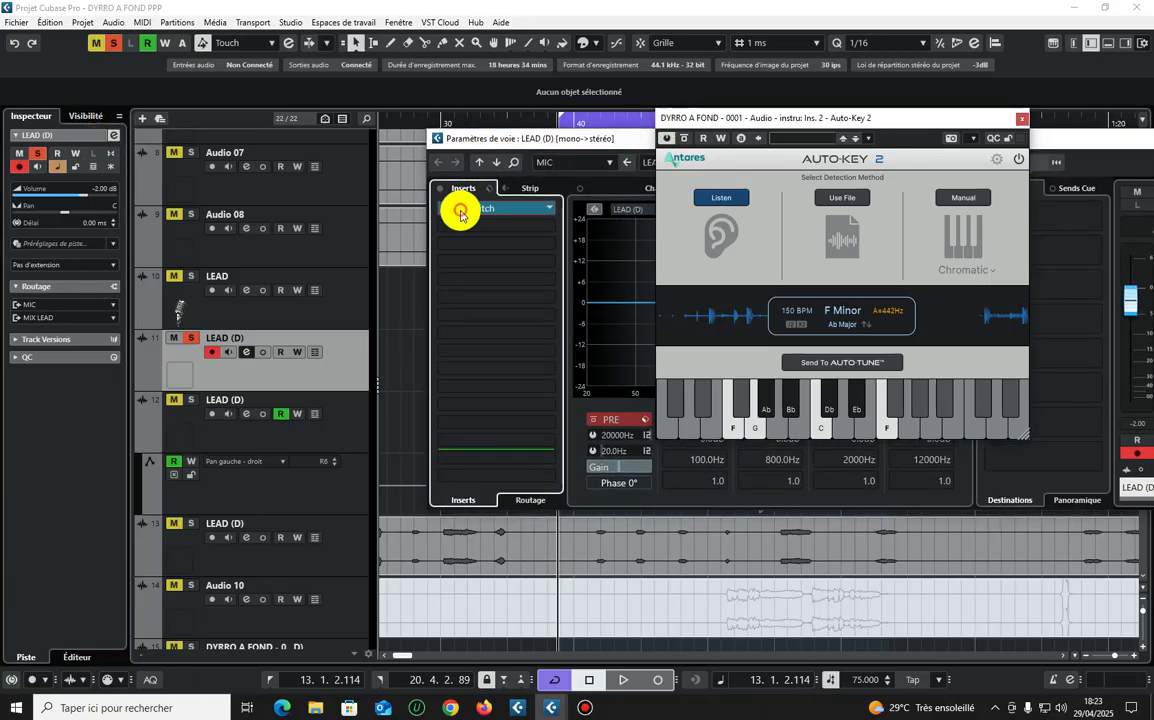
click(460, 212)
drag(781, 129, 680, 118)
- Set Xpitch's pitch reference to 442 Hz and audition the soloed vocal with the correction
key(space)
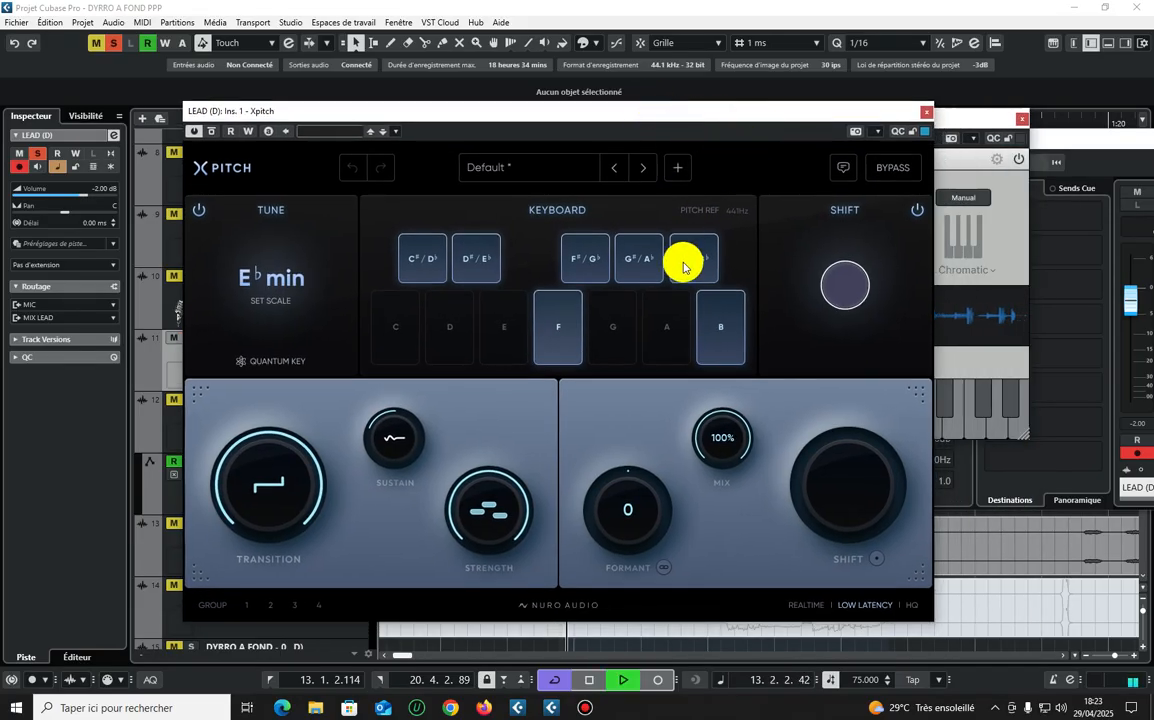
key(space)
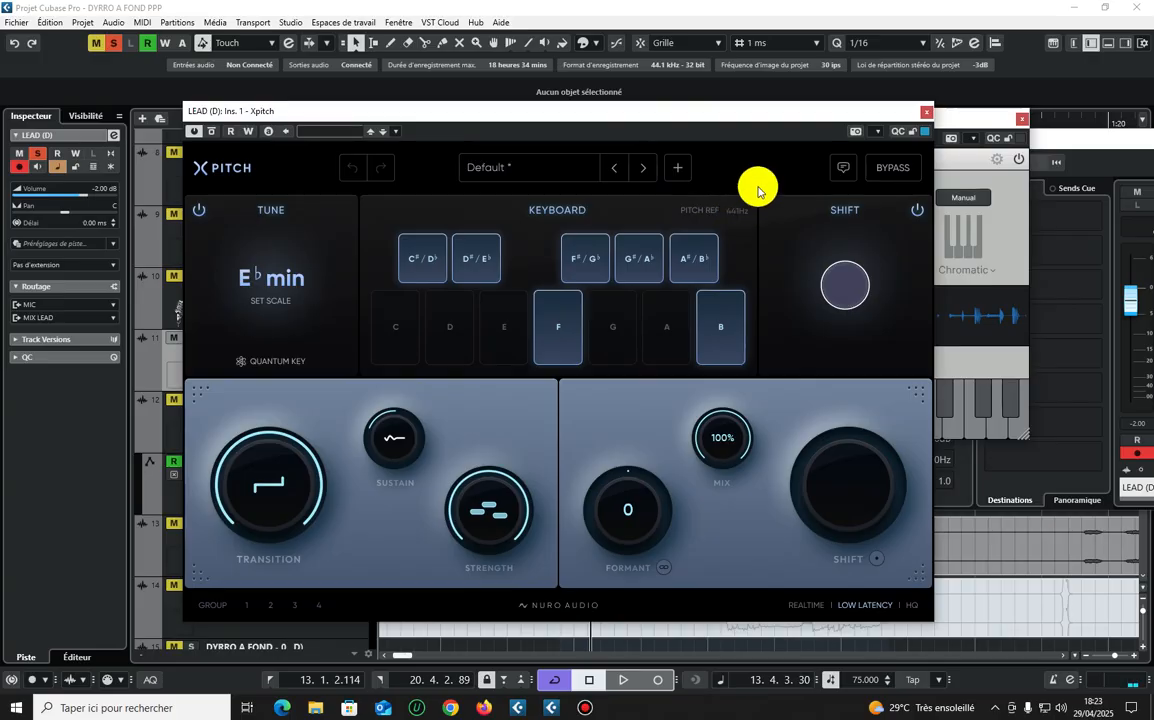
drag(800, 8, 904, 49)
click(1108, 62)
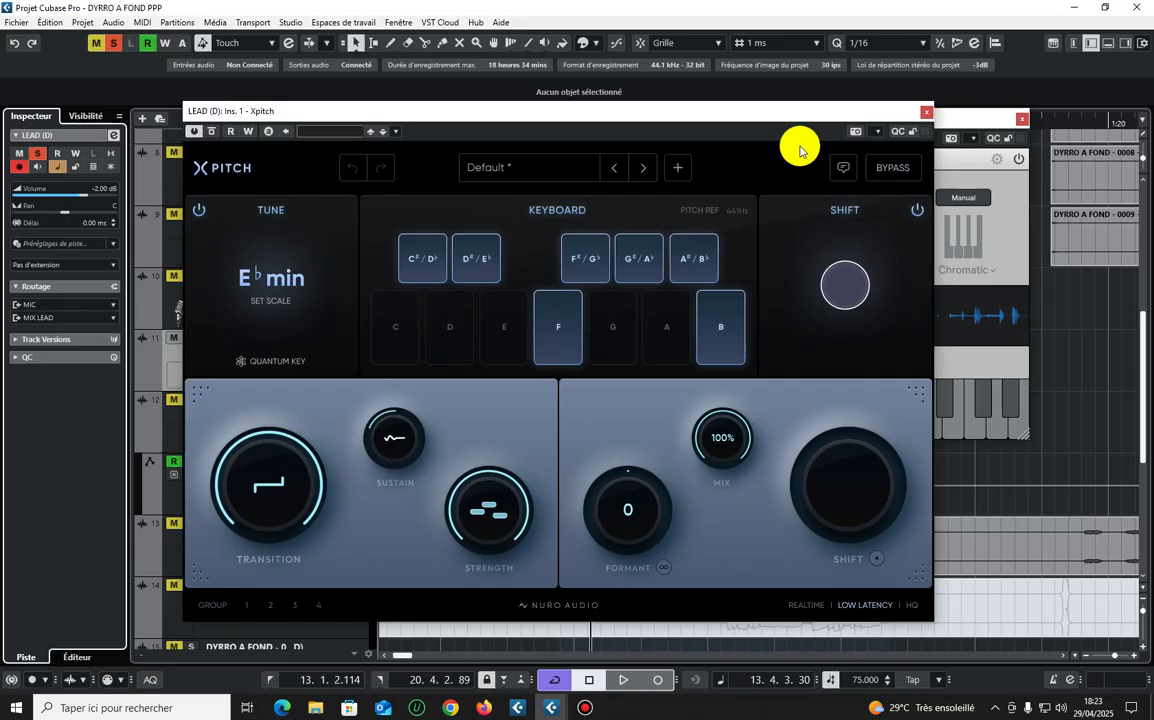
drag(739, 211, 732, 288)
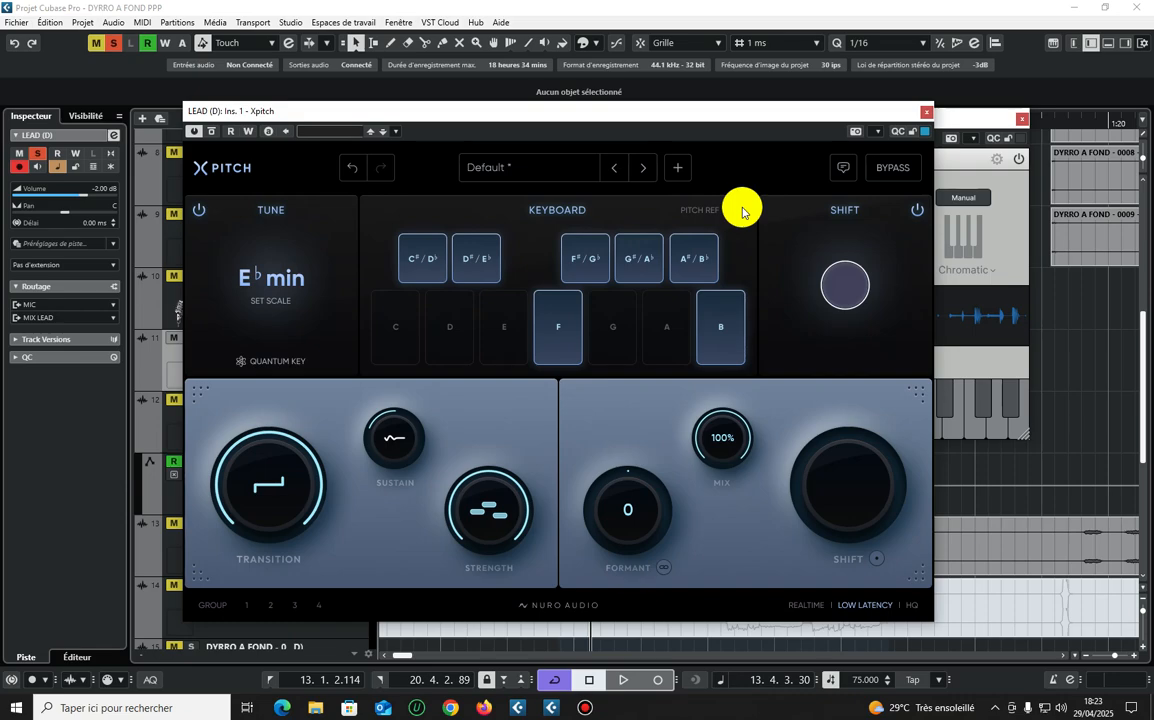
key(space)
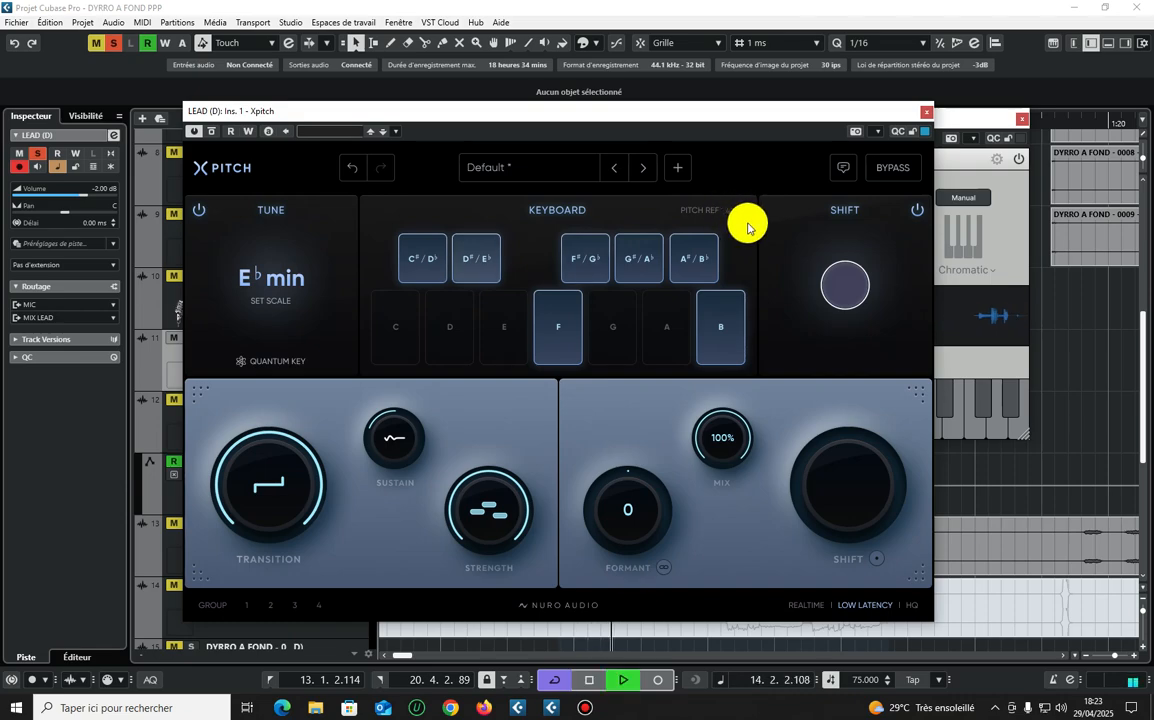
key(space)
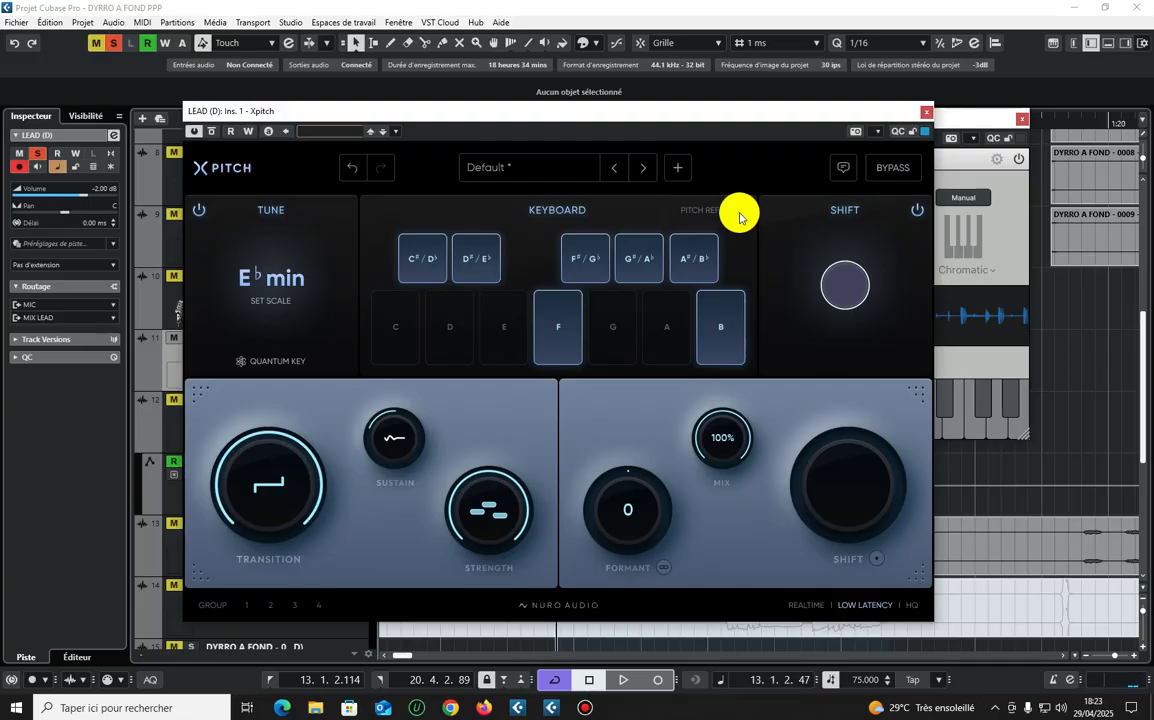
- Compare Auto-Key 2's detected reference tuning with Xpitch's pitch reference and play the vocal again
click(1014, 195)
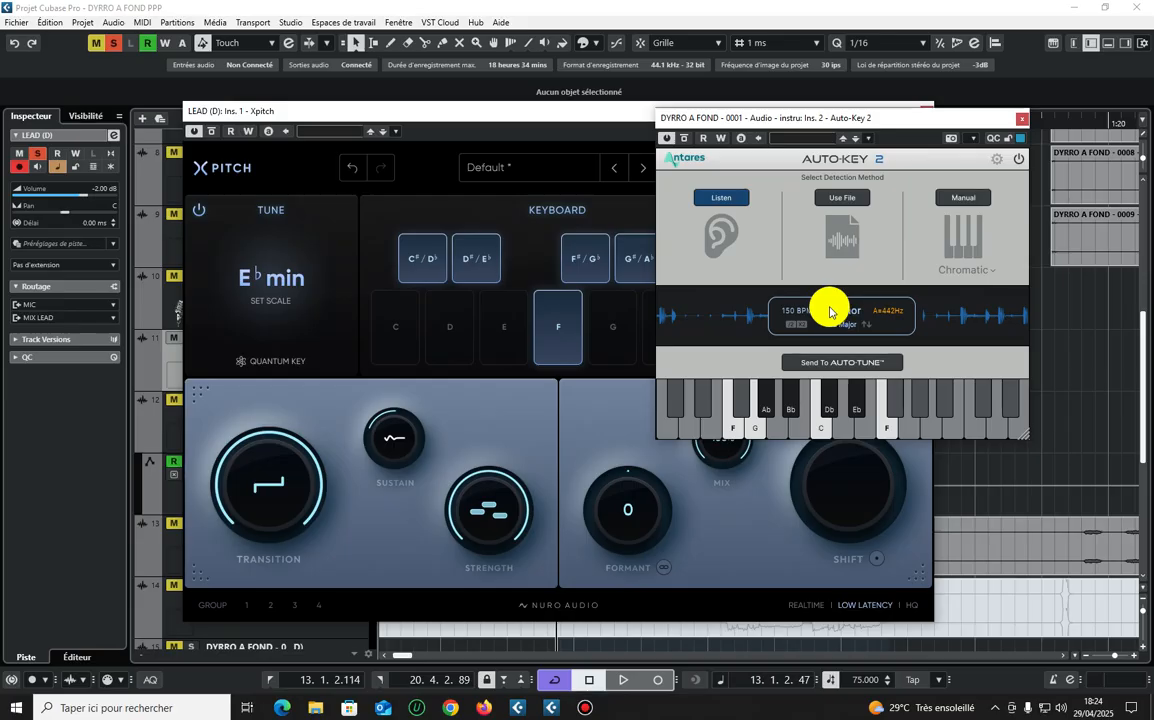
drag(536, 108, 495, 110)
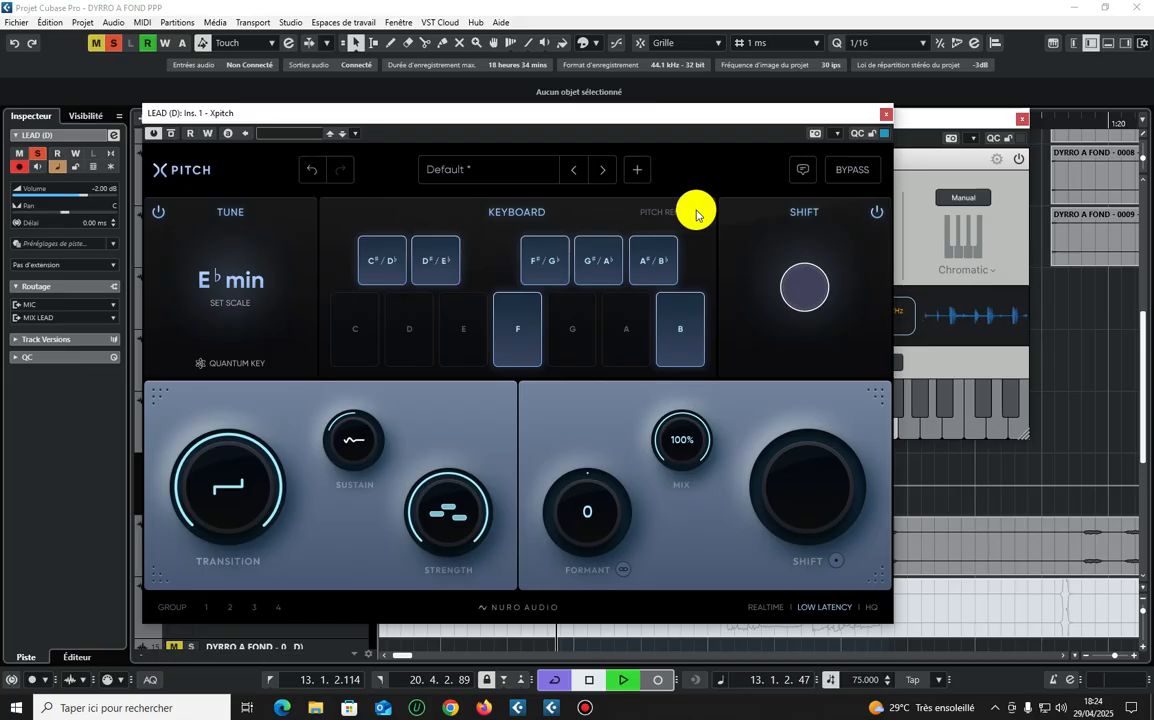
key(space)
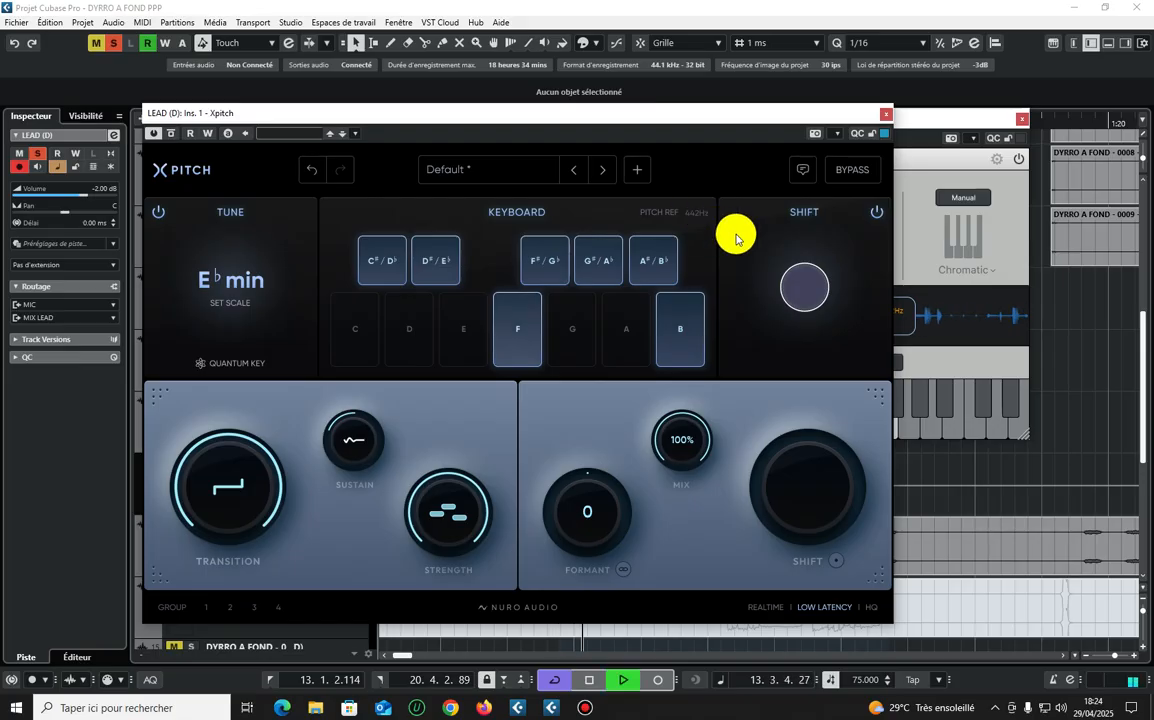
key(space)
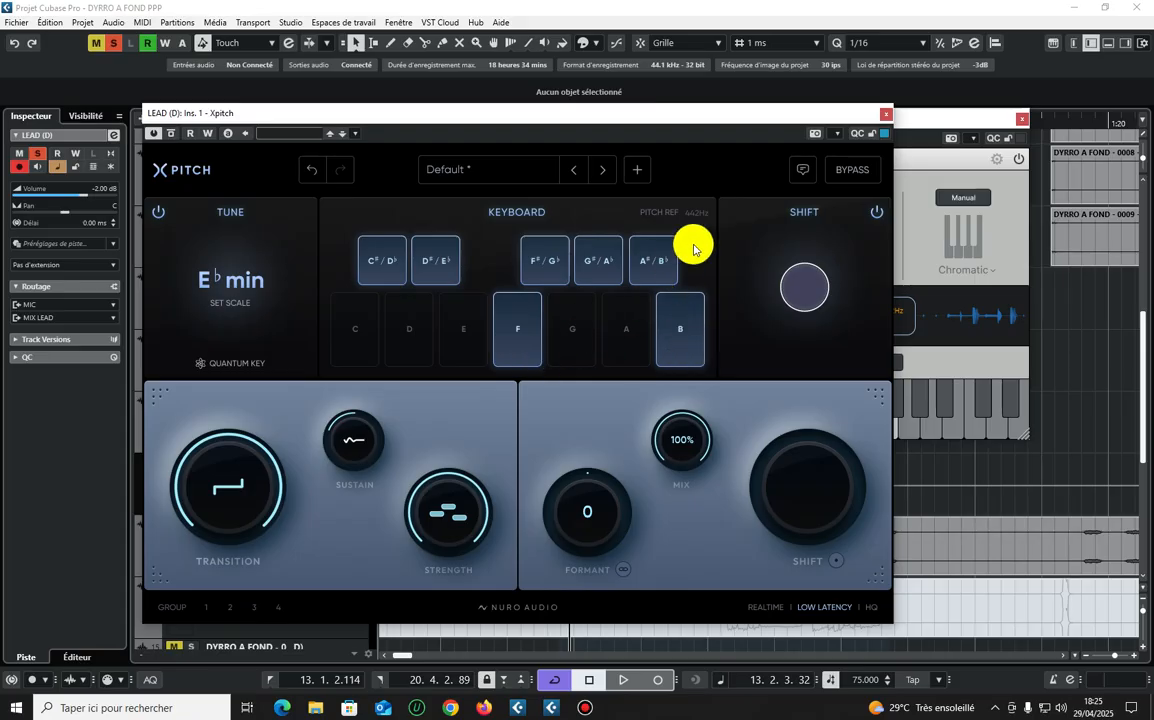
key(space)
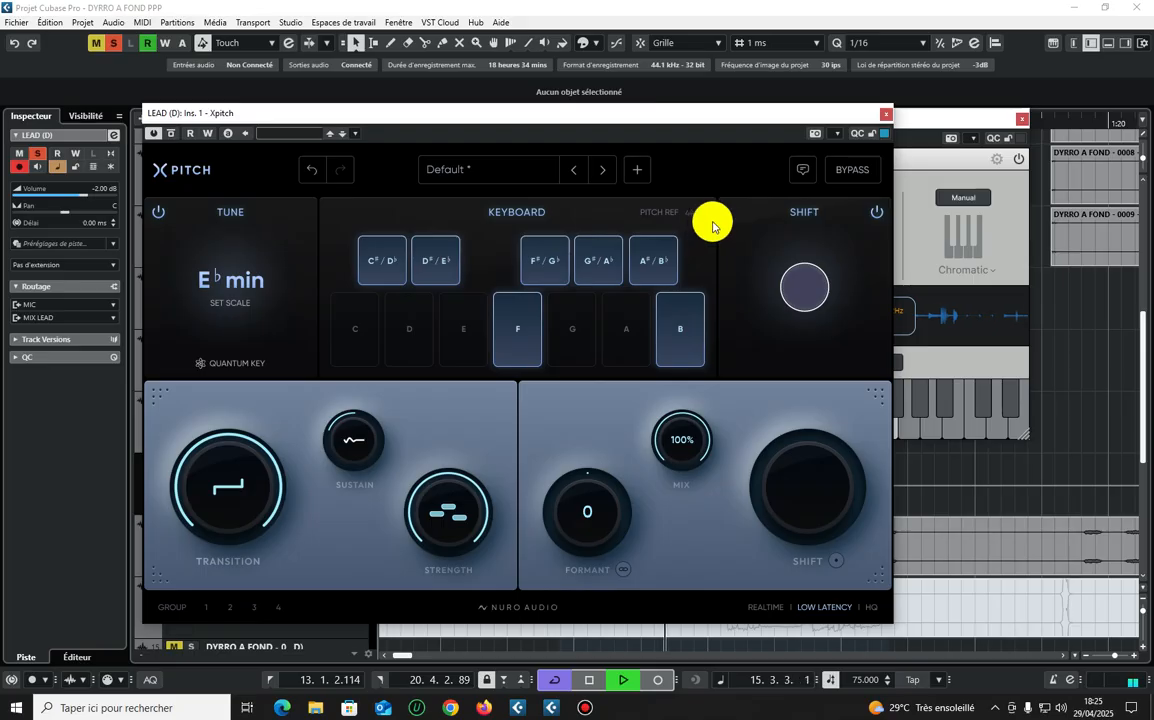
key(space)
- Close the Xpitch and Auto-Key 2 windows and place the playhead just before the LEAD (D) clip
click(884, 116)
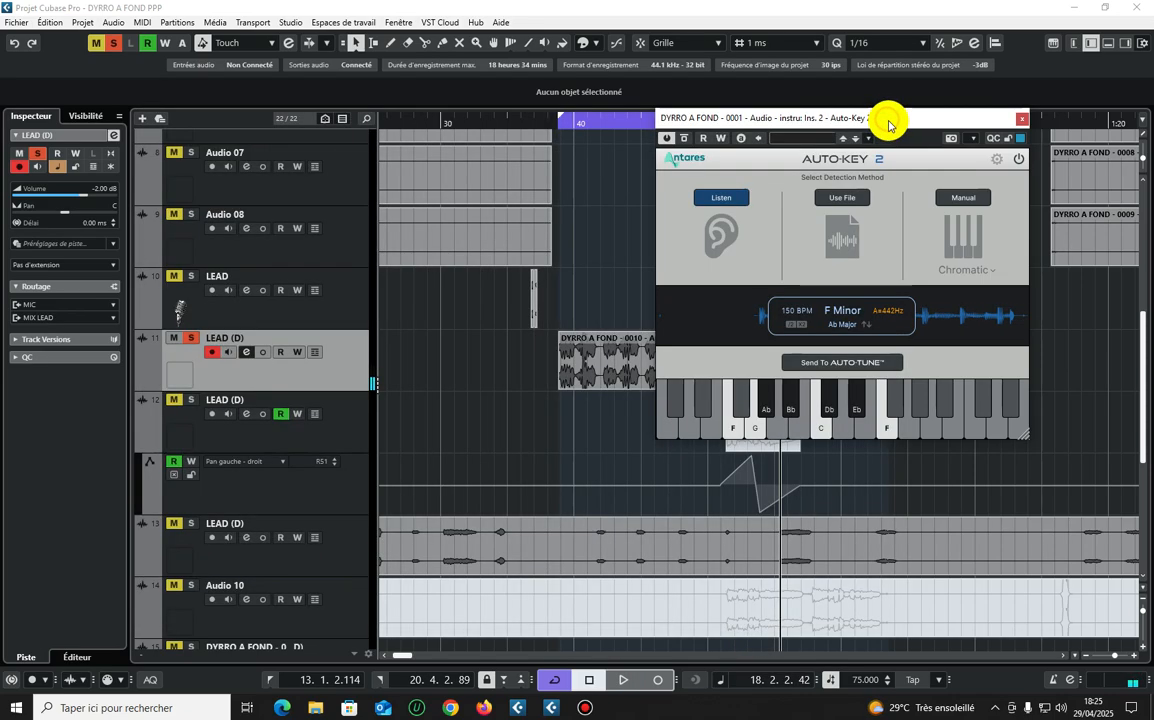
click(1021, 118)
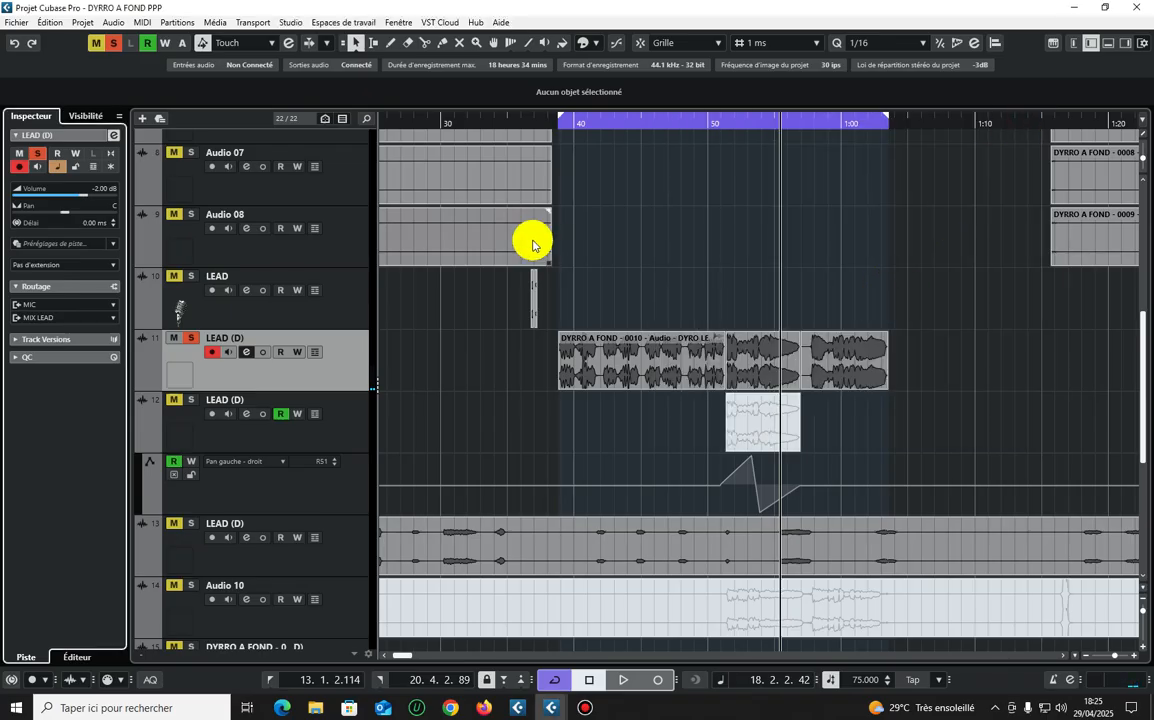
click(553, 122)
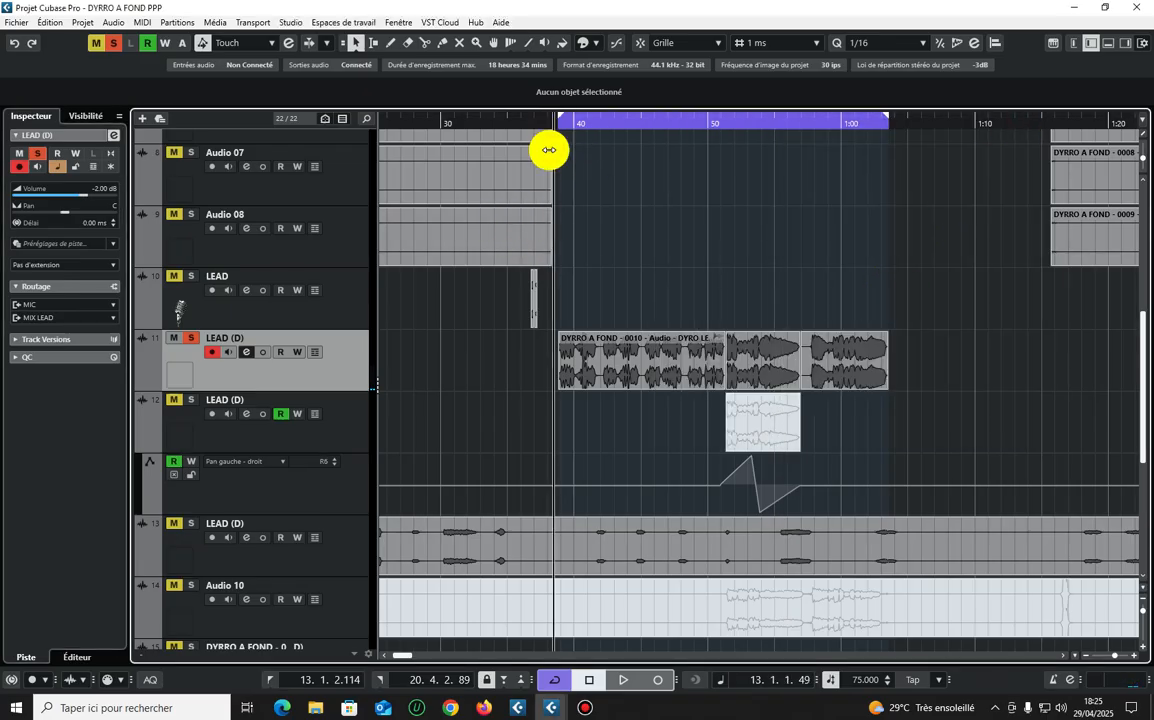
scroll(624, 258, down, 5)
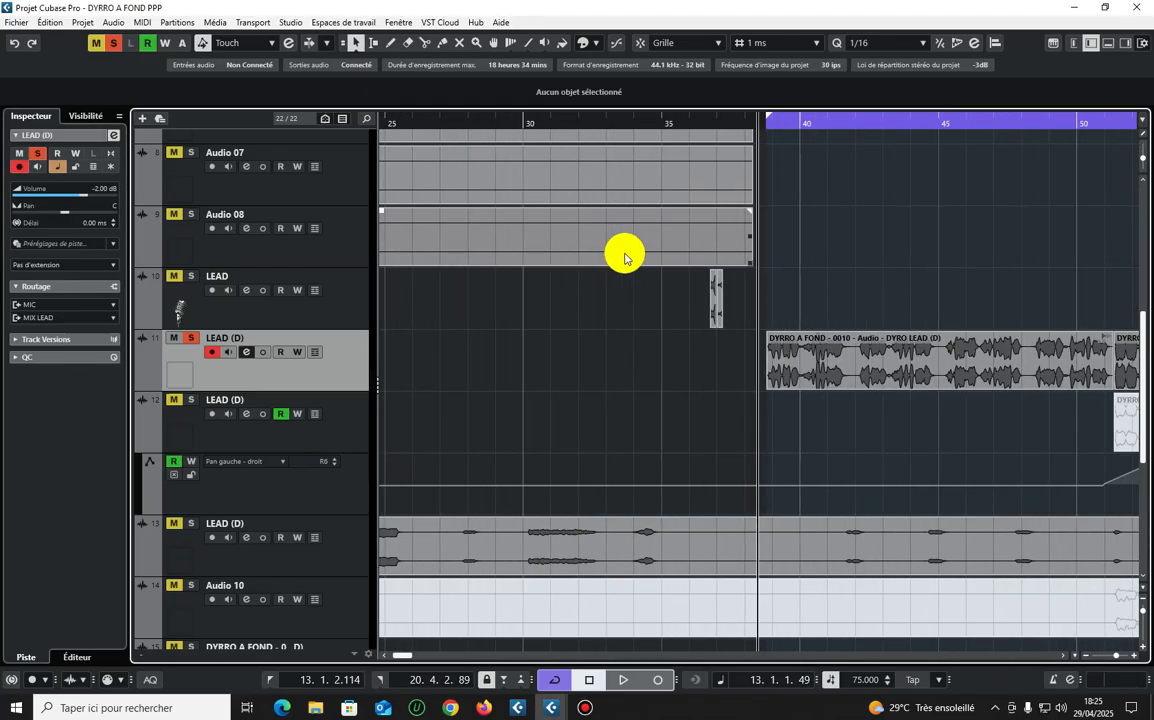
key(shift+g)
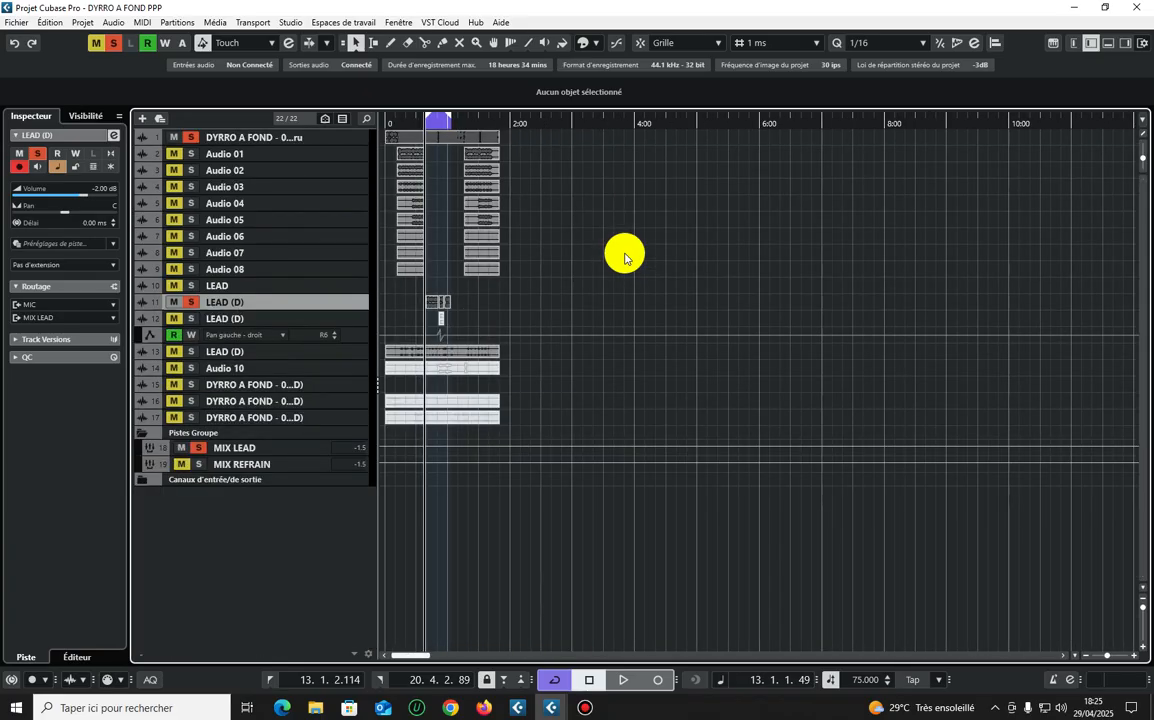
- Set the MIX LEAD group track's volume to 0 dB
click(315, 448)
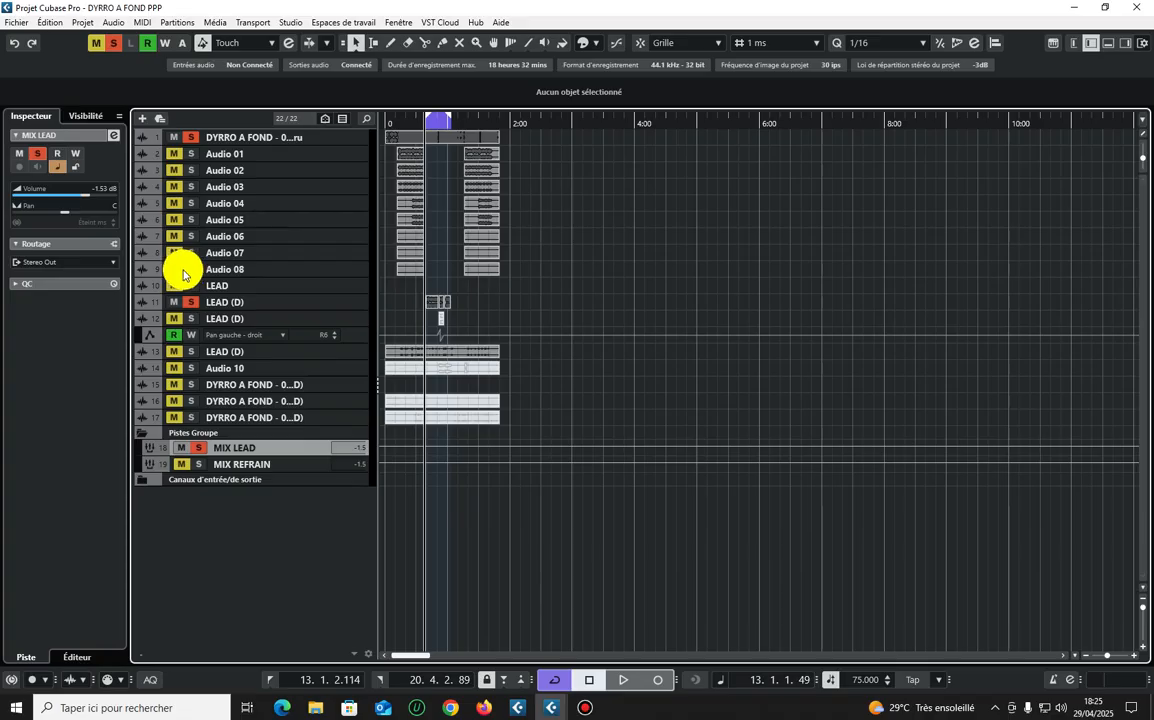
double_click(100, 186)
text(0)
key(Return)
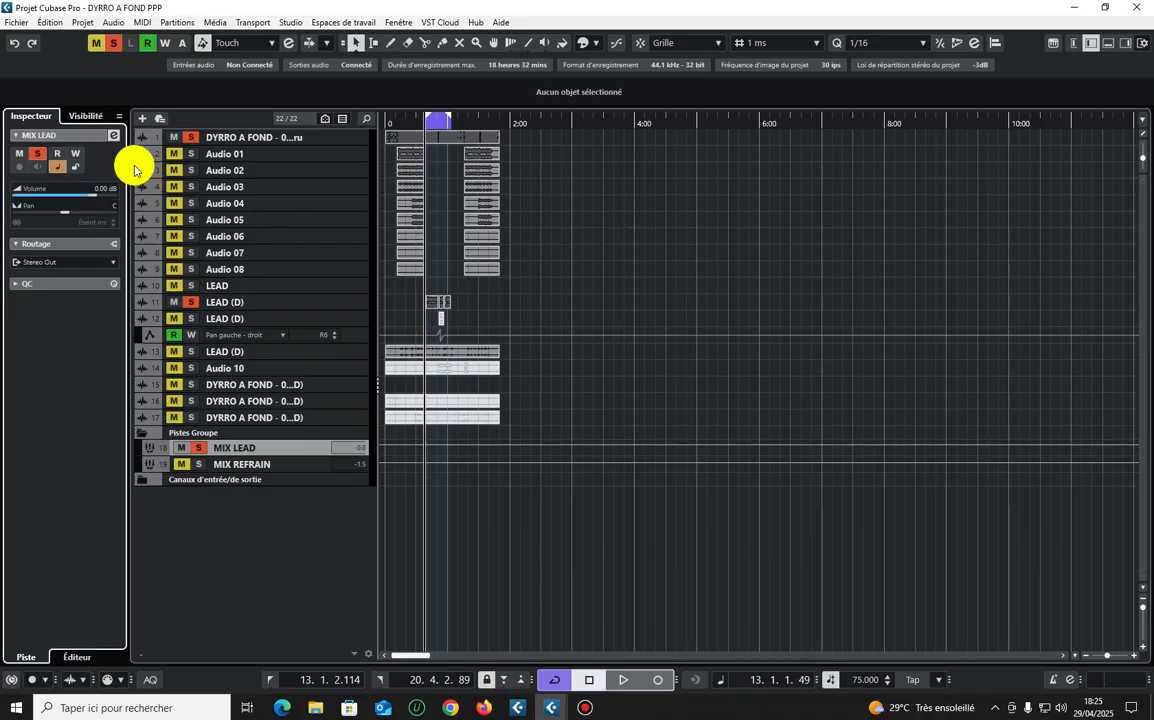
- Load Xvox Pro into the first insert slot of the MIX LEAD group
click(114, 141)
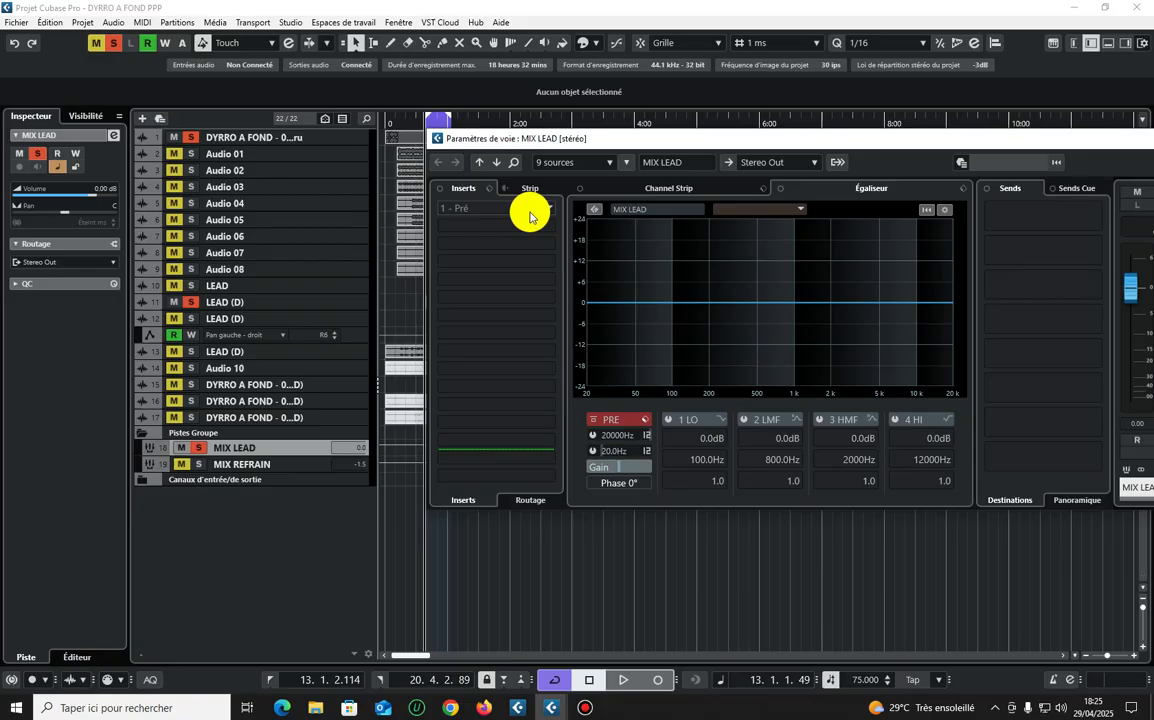
click(530, 215)
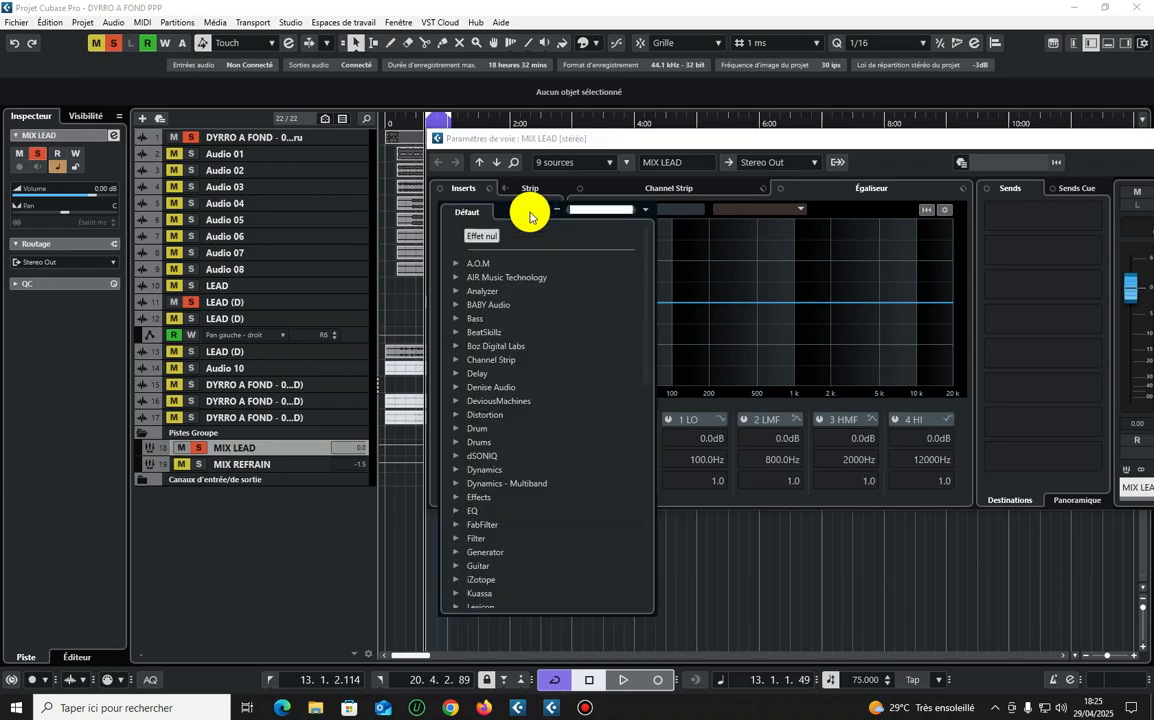
key(Escape)
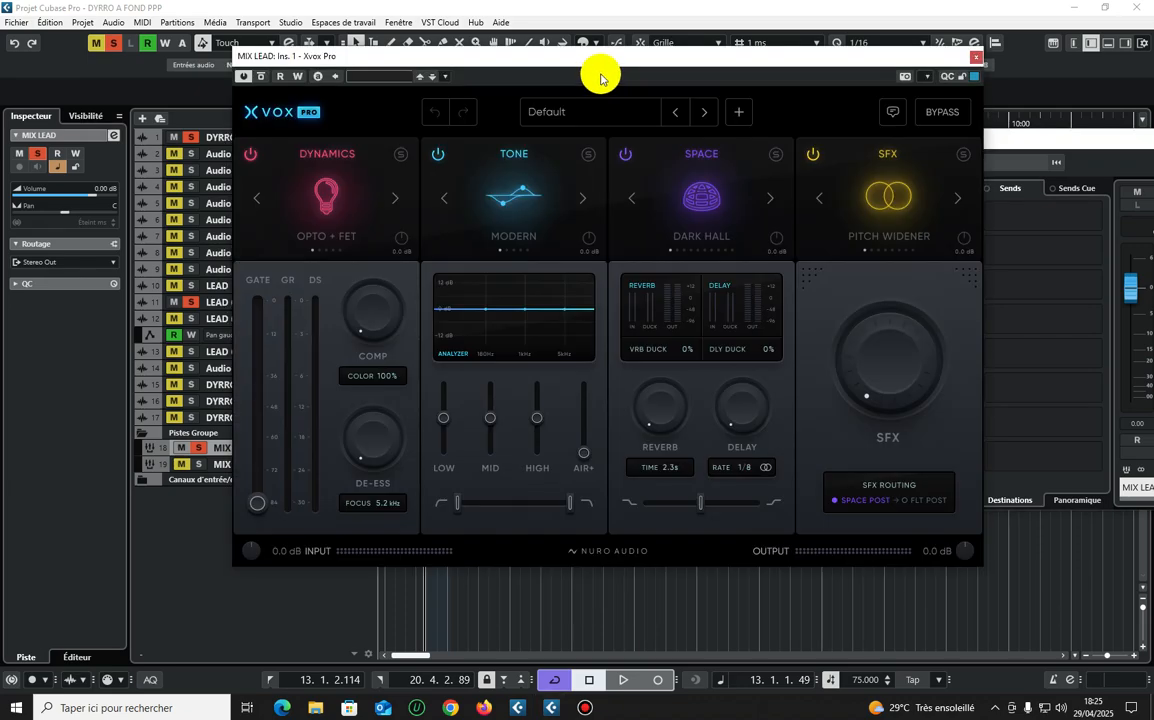
- Load the Classic Vocal Strip preset from Xvox Pro's 01 Basic Male category
click(589, 125)
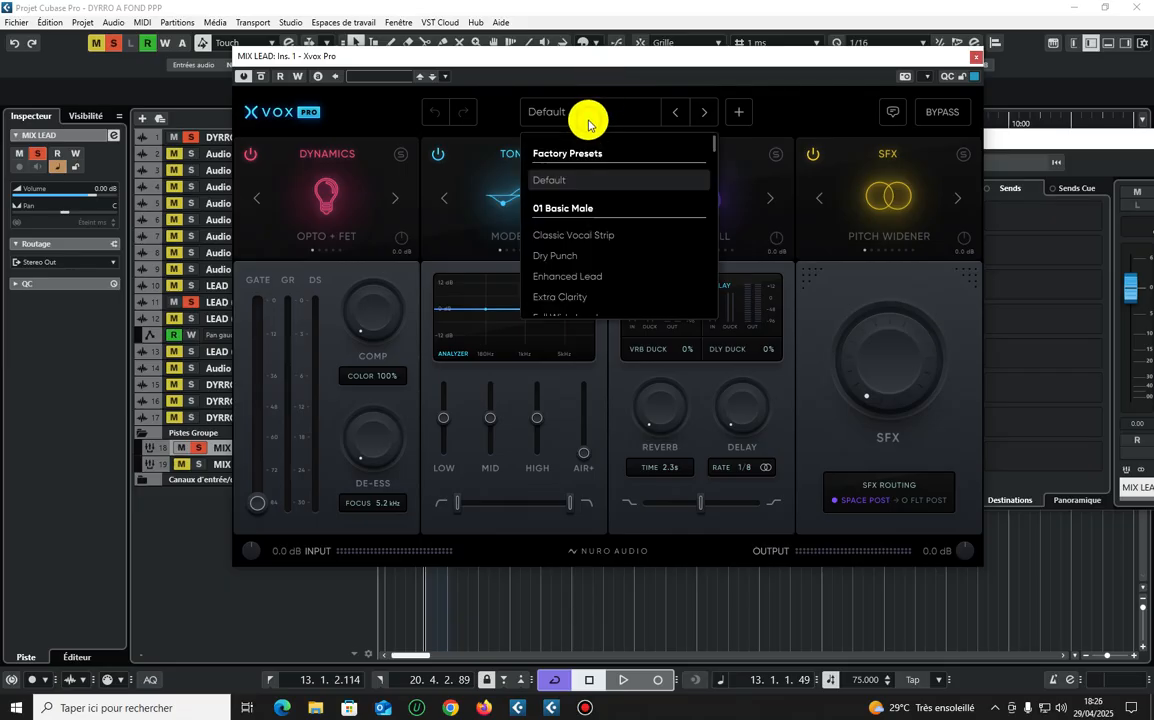
click(561, 110)
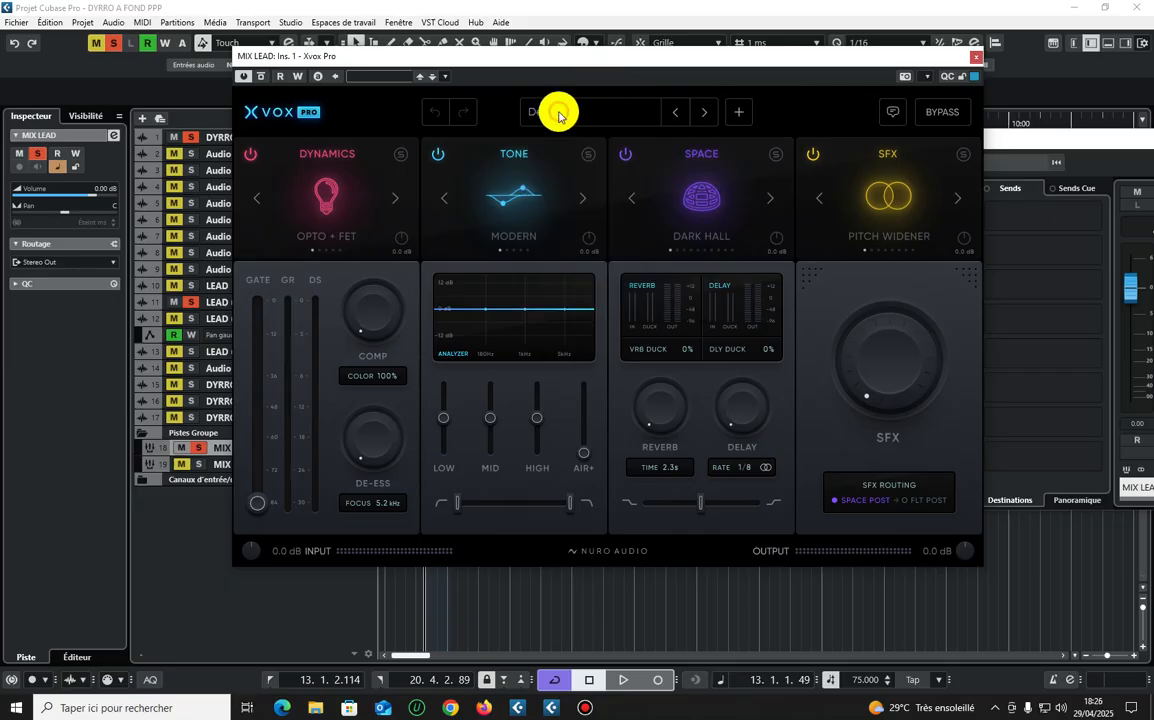
click(558, 114)
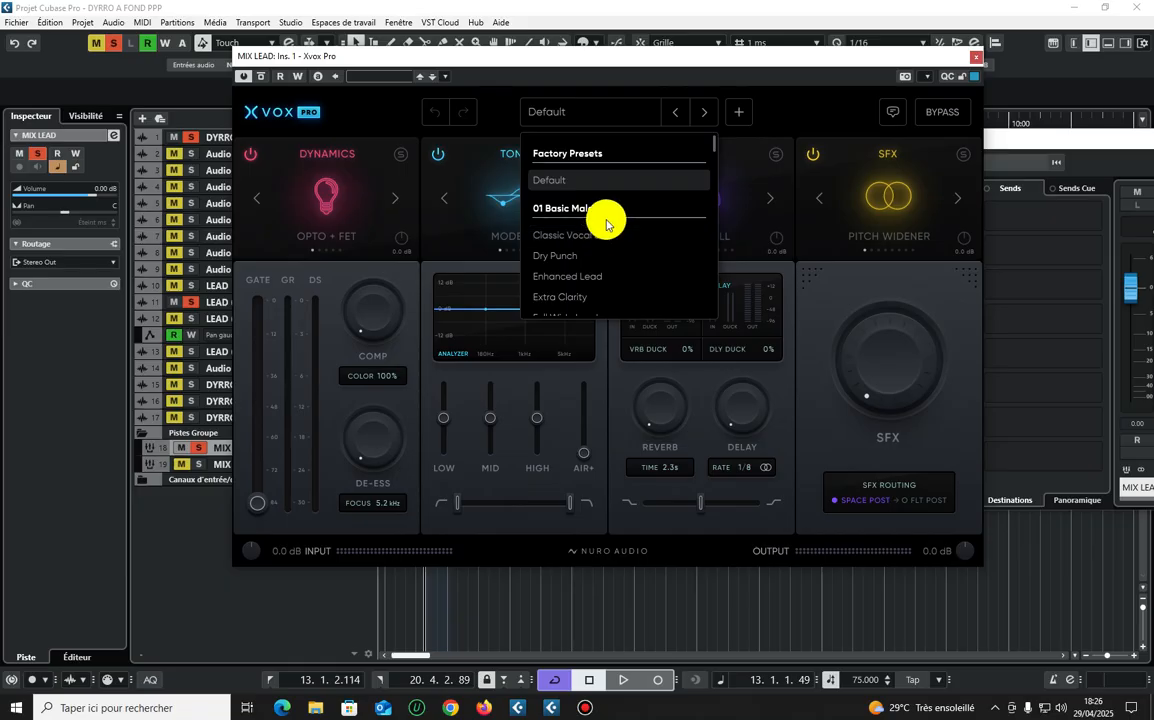
scroll(600, 230, down, 1)
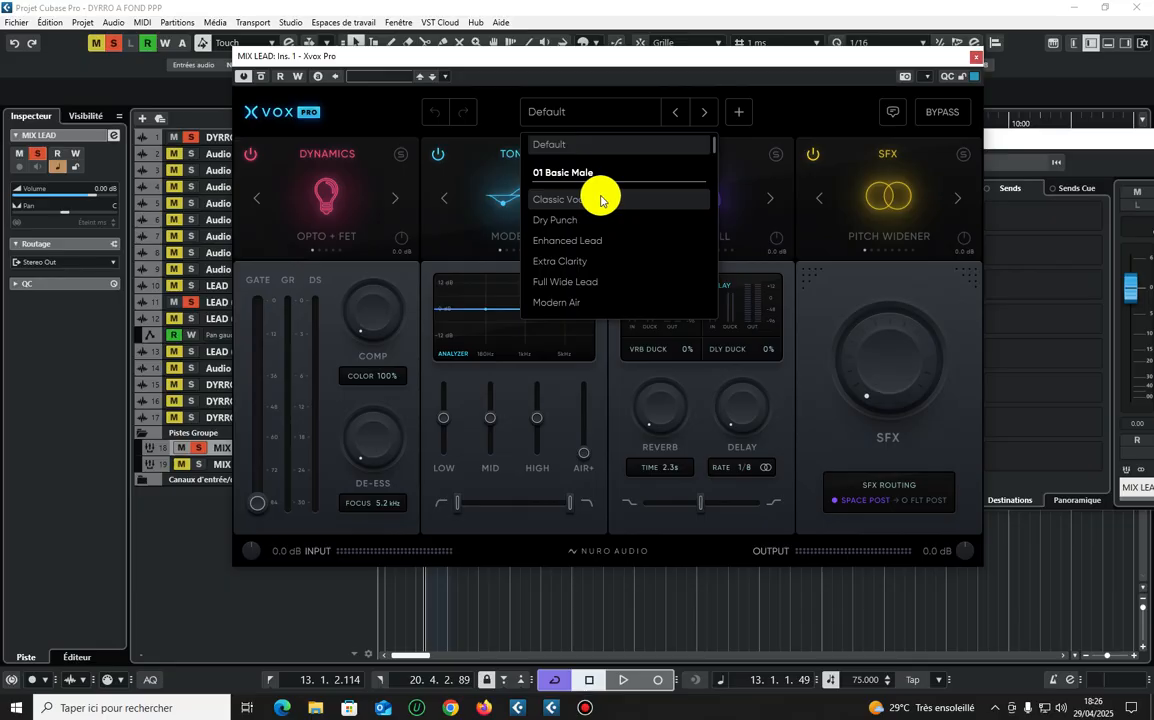
scroll(602, 205, down, 1)
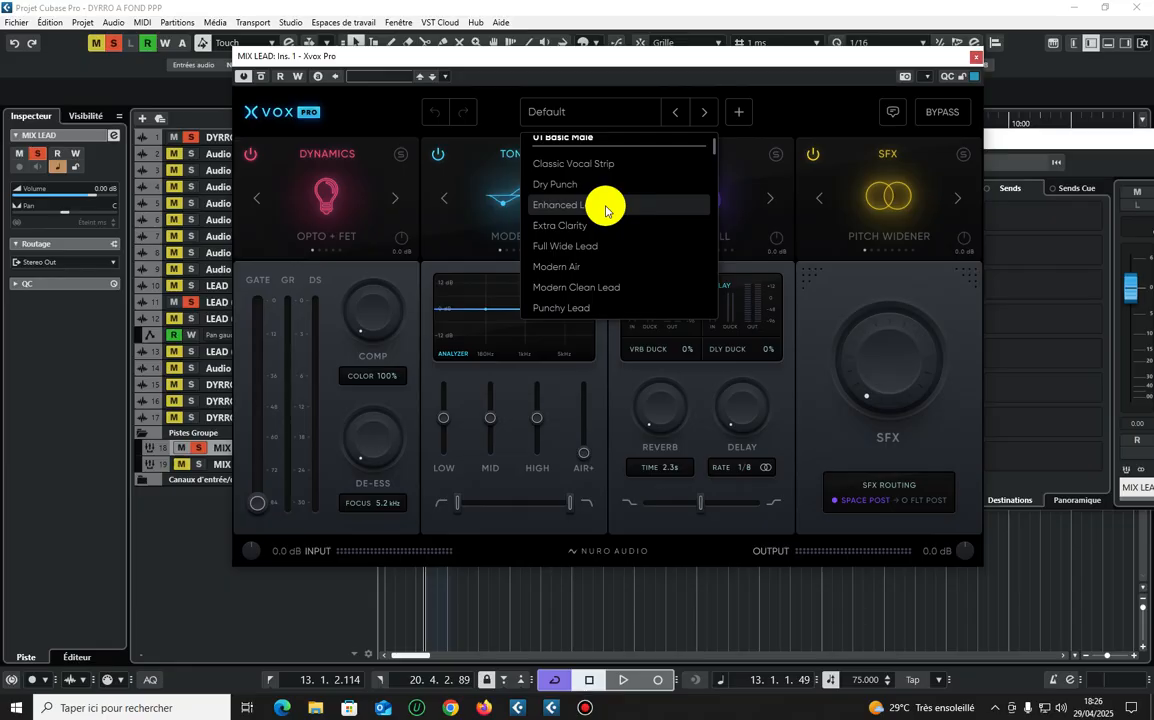
scroll(598, 205, up, 3)
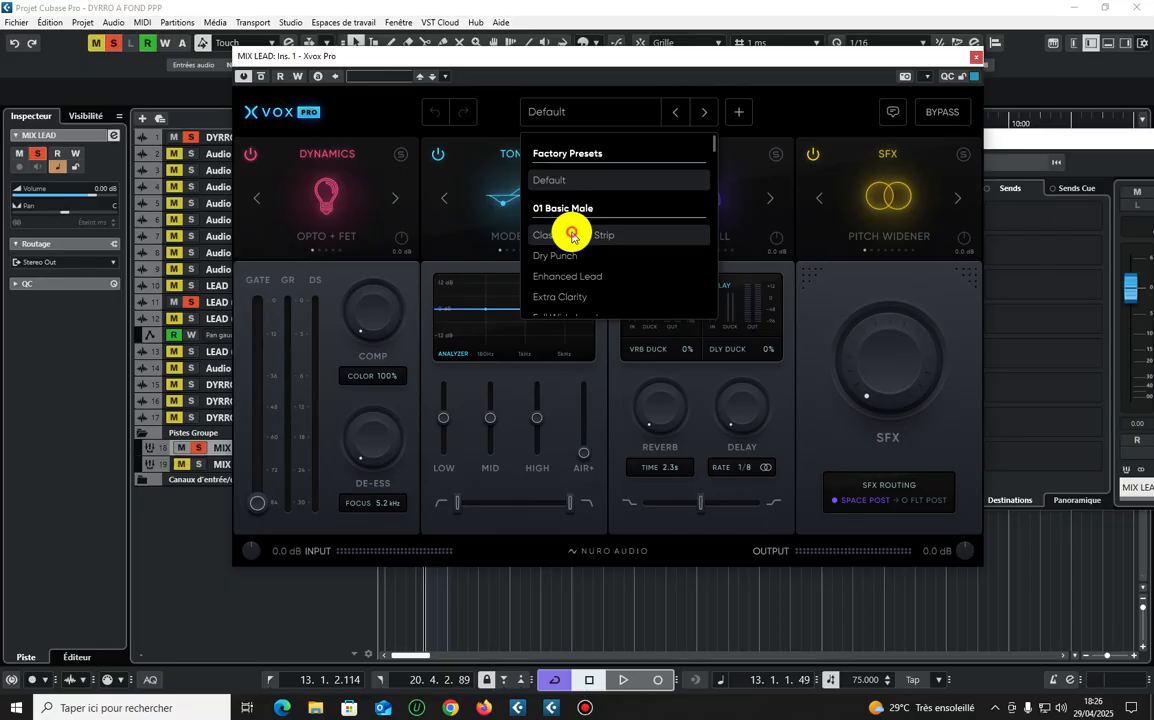
click(572, 236)
- Play the song to hear the lead vocal through the Classic Vocal Strip preset, then stop playback
key(space)
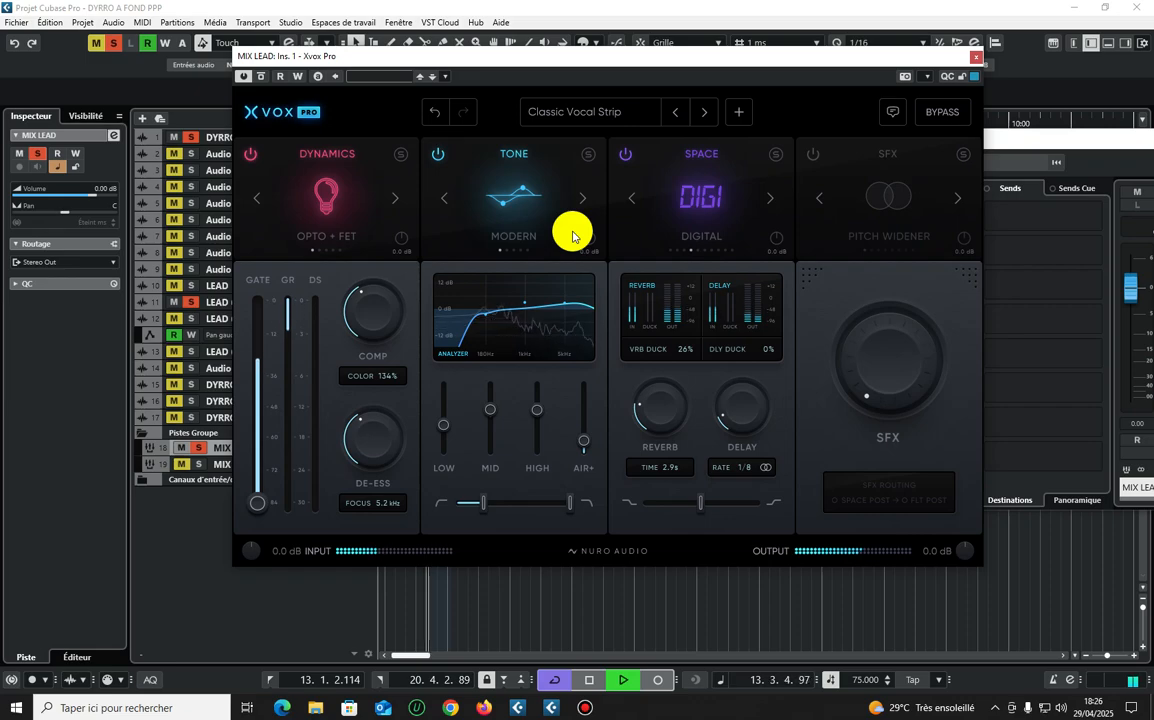
key(space)
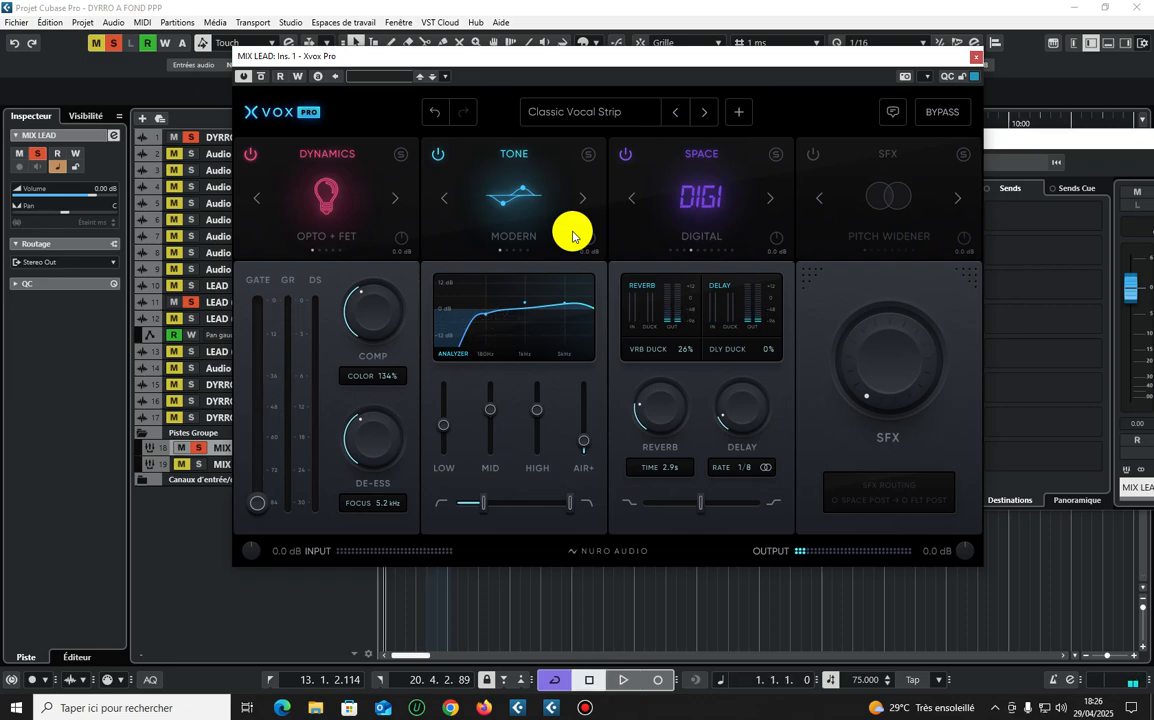
key(space)
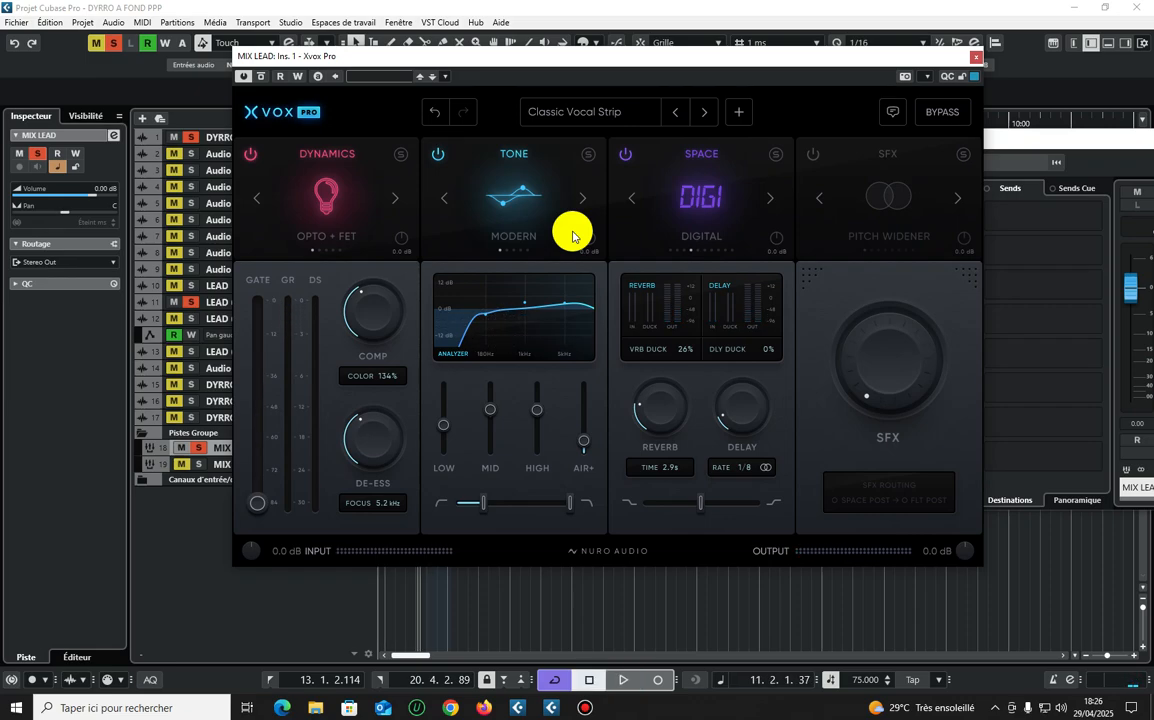
key(space)
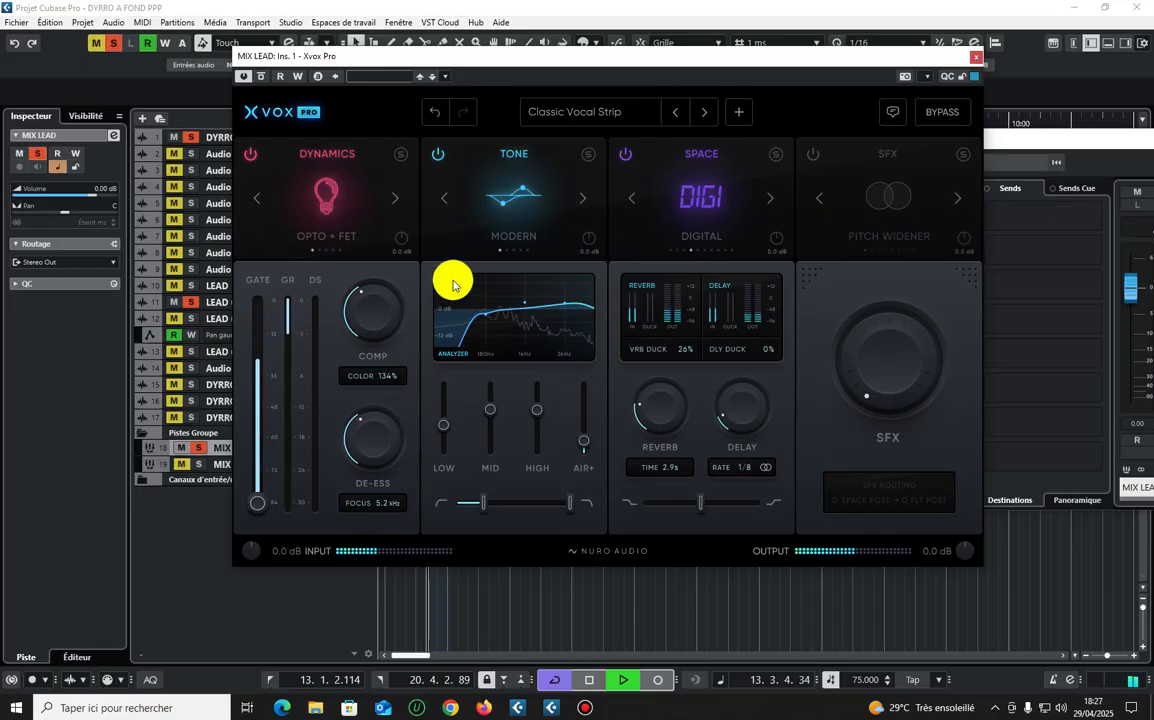
key(space)
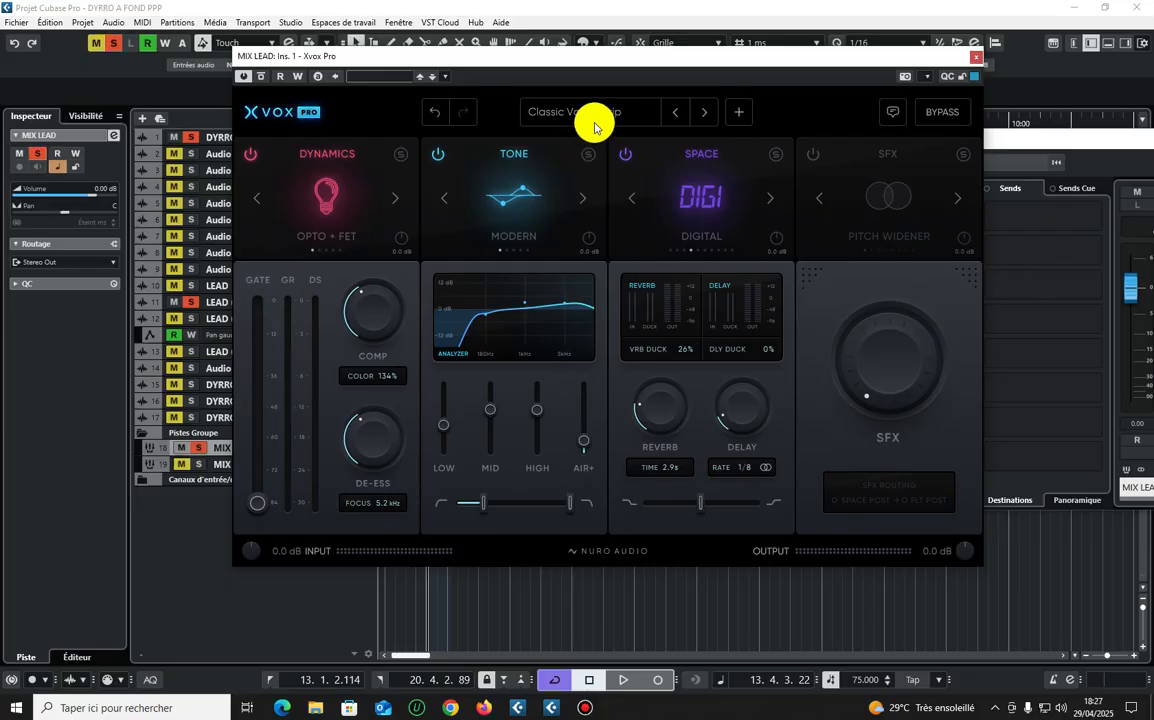
- Load Xvox Pro's Warm Rap Verse preset from the 03 Hip-Hop category and set its de-esser amount to 37%
key(space)
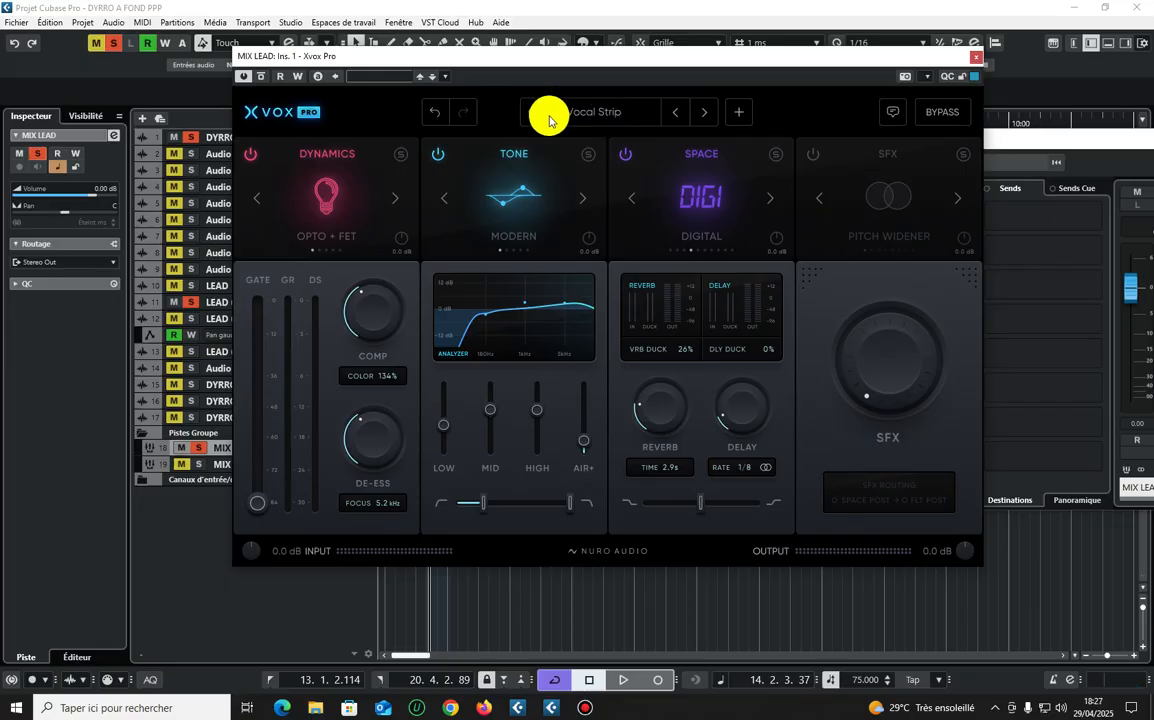
click(549, 113)
scroll(565, 227, down, 5)
scroll(567, 222, down, 3)
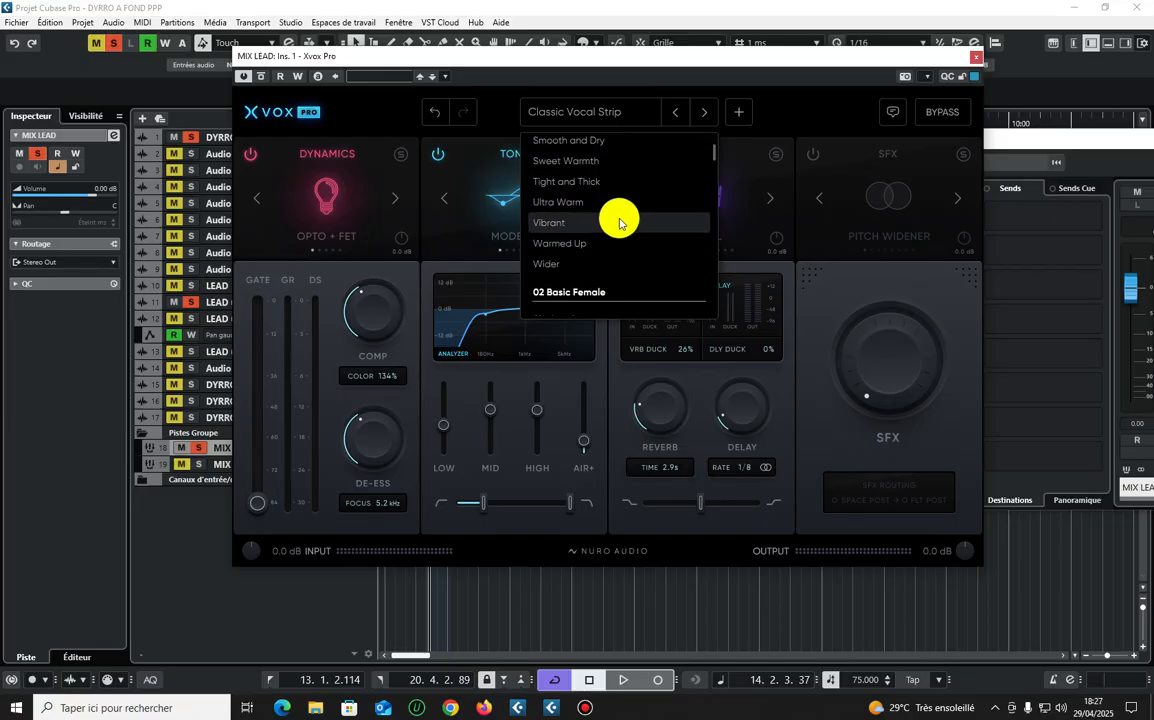
scroll(615, 225, down, 3)
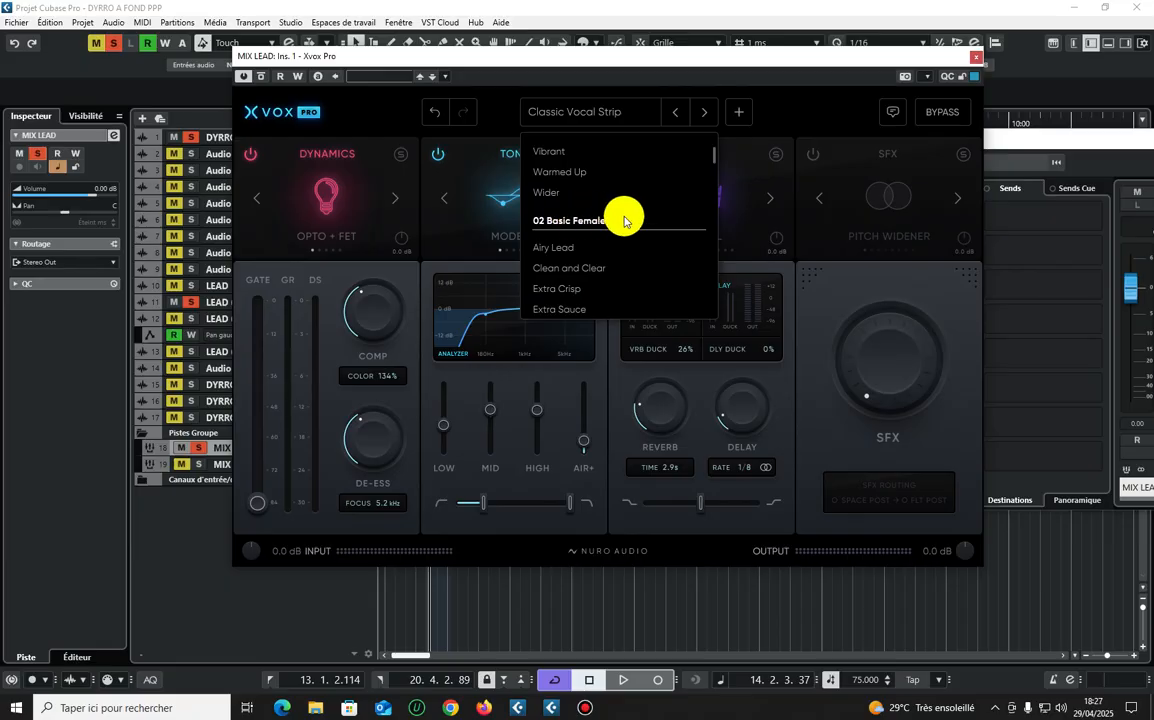
scroll(627, 223, down, 3)
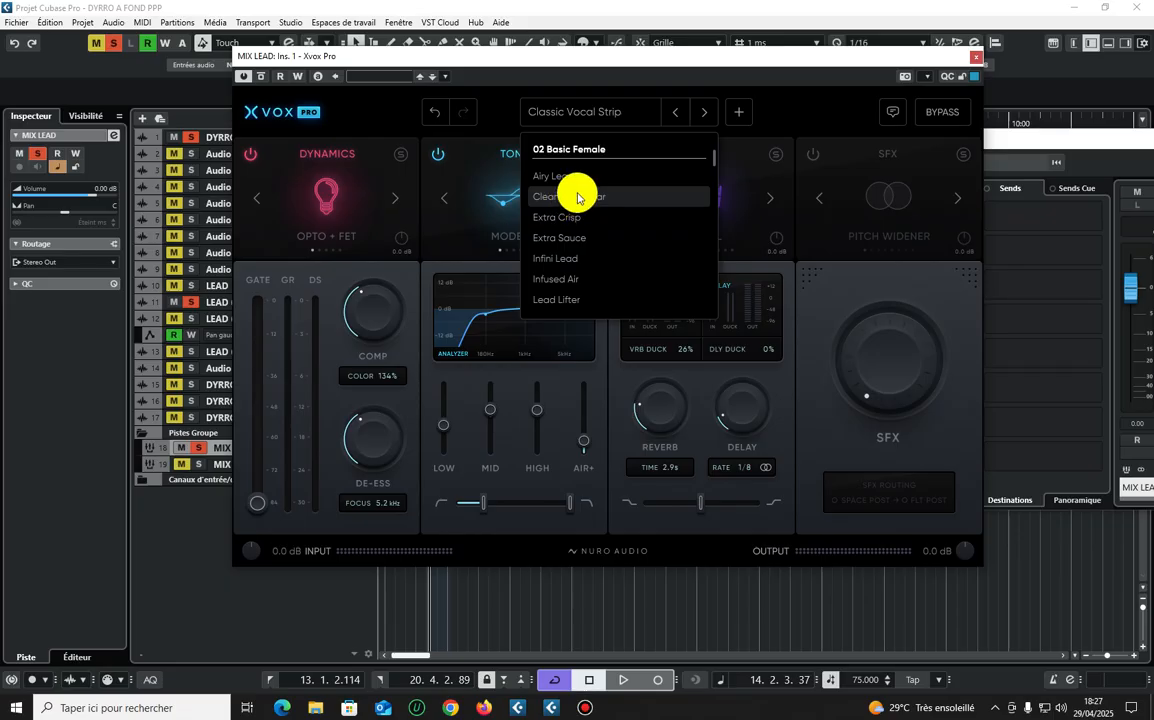
scroll(618, 245, down, 8)
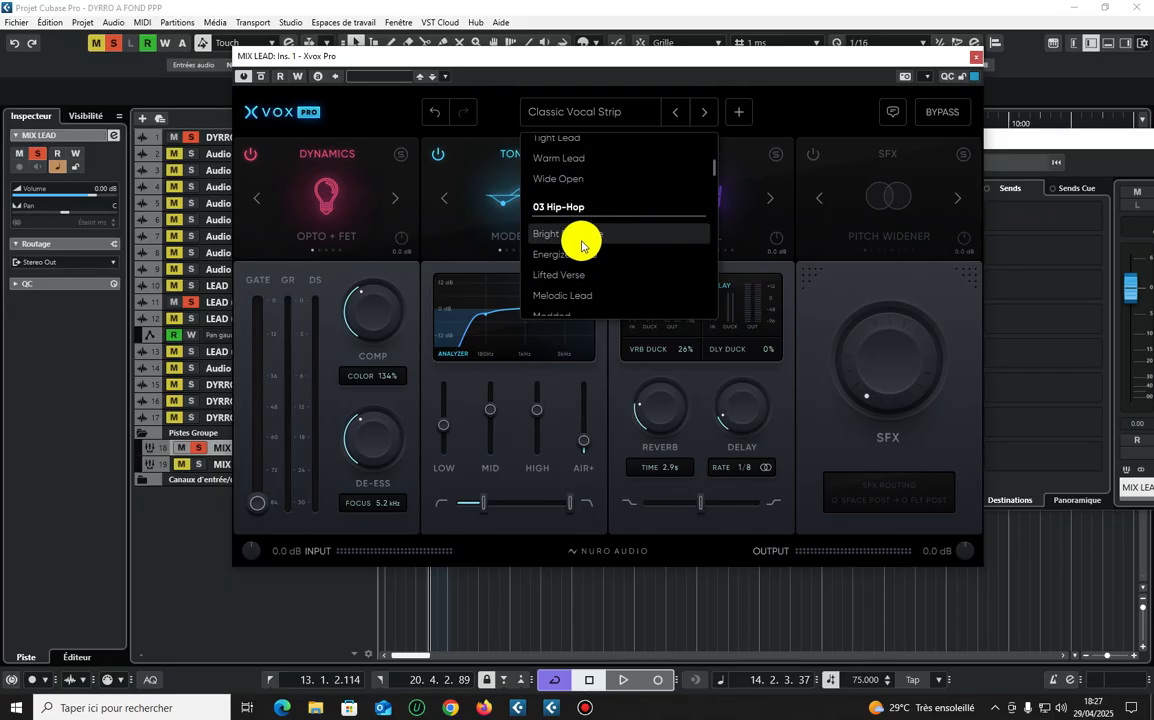
scroll(581, 245, down, 2)
scroll(590, 225, down, 3)
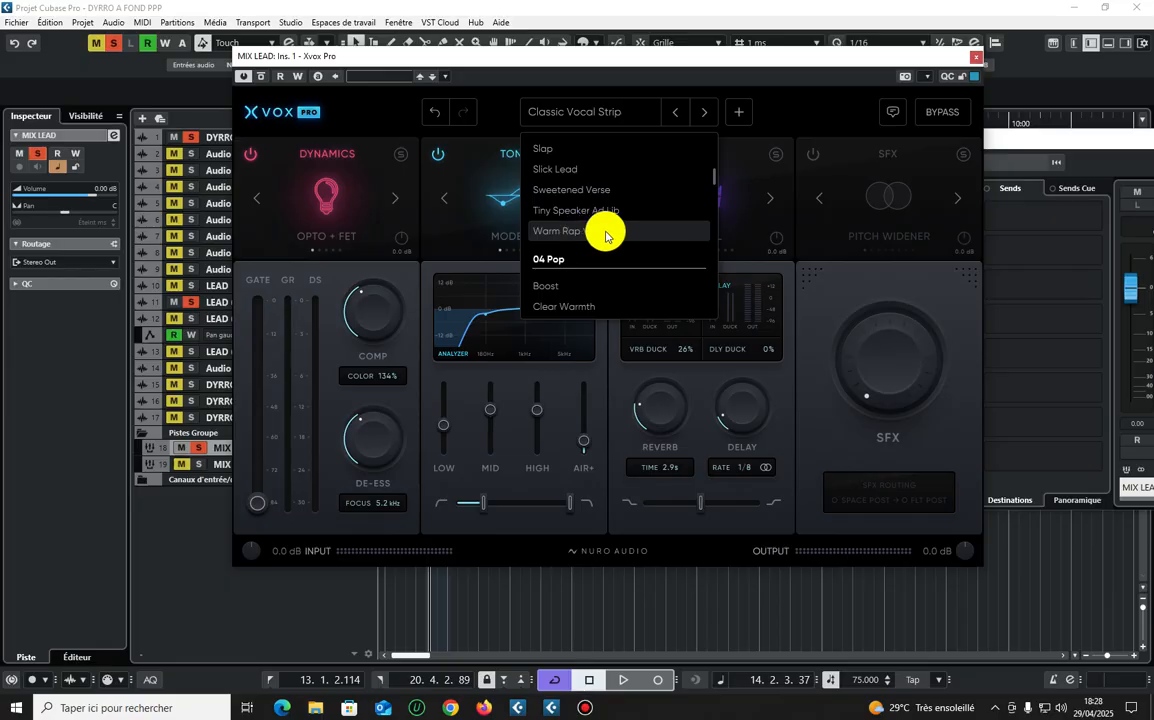
click(580, 232)
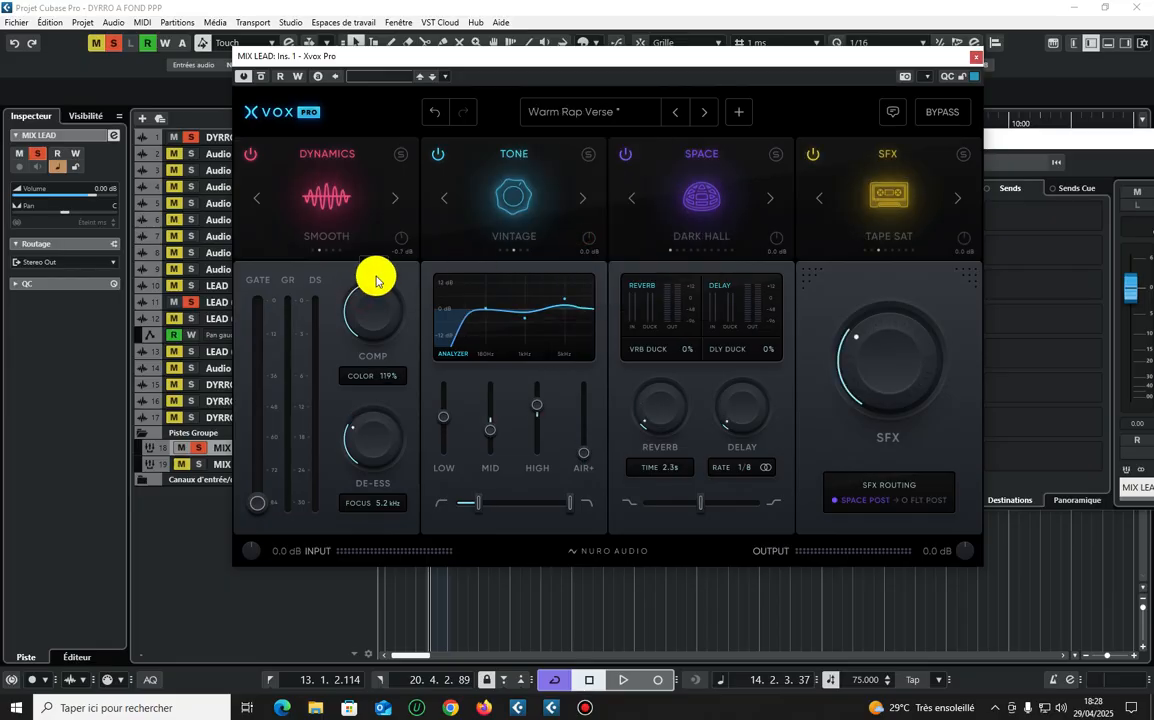
drag(355, 438, 373, 433)
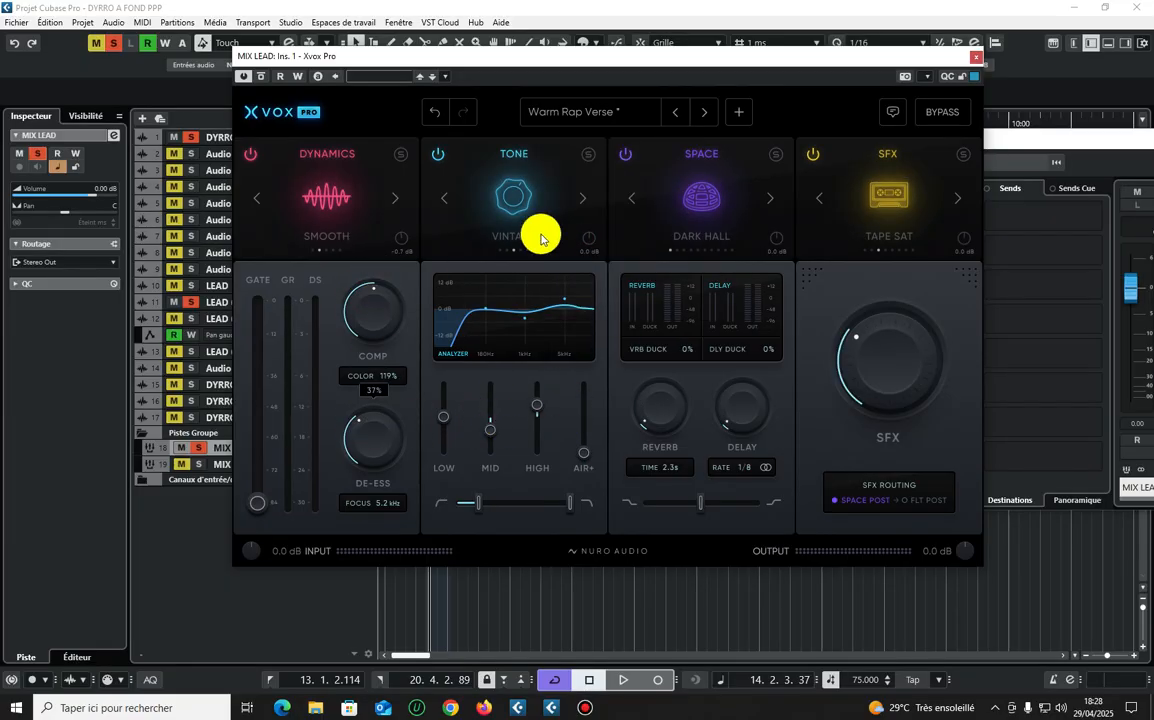
- Browse the factory presets from the 04 Pop category through the 10 Ad Libs category
click(608, 108)
scroll(616, 220, down, 2)
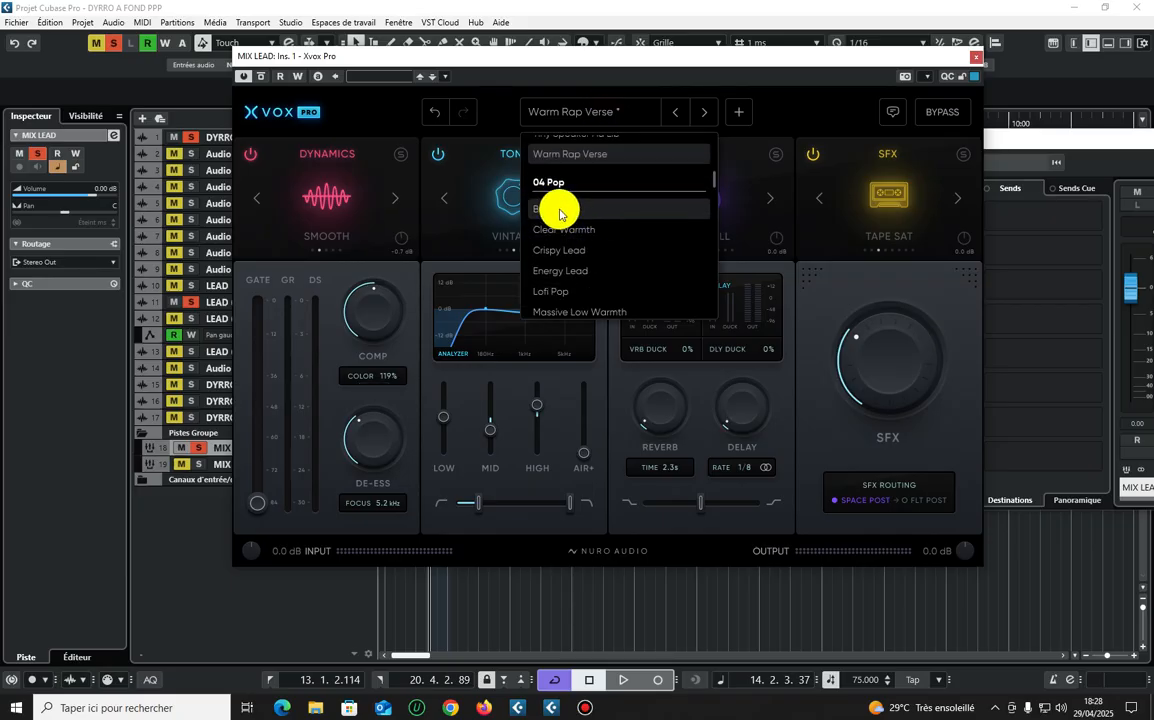
scroll(595, 224, down, 3)
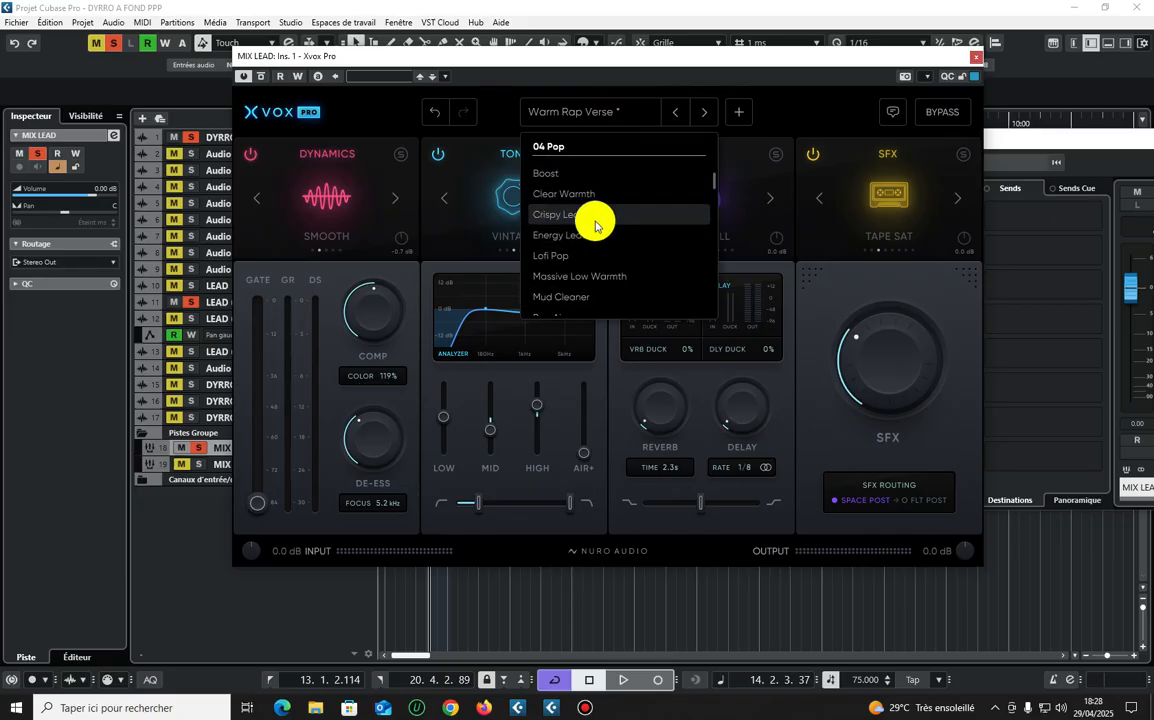
scroll(595, 219, up, 2)
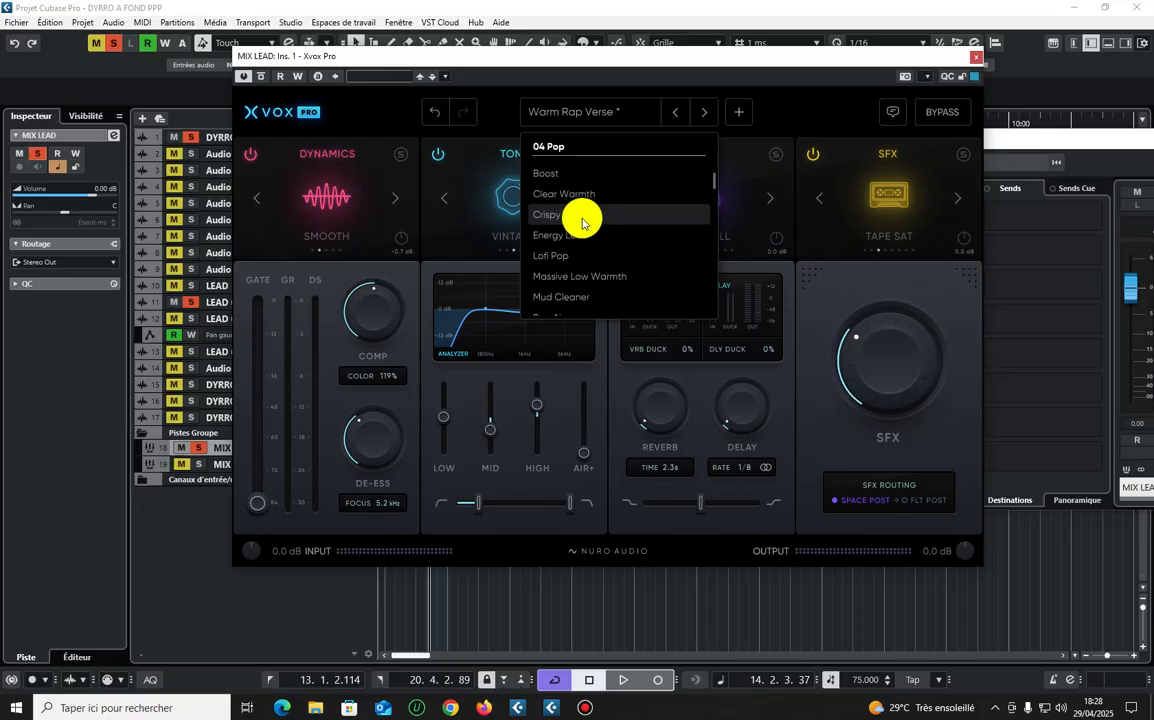
scroll(582, 221, down, 5)
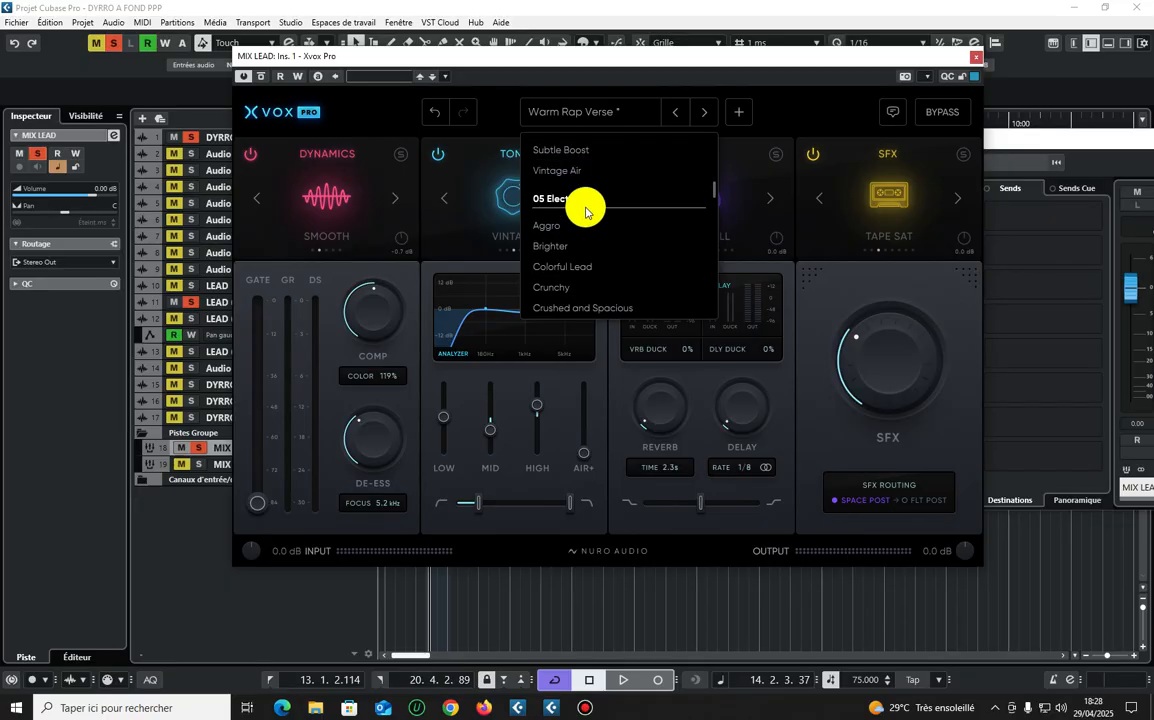
scroll(587, 212, down, 1)
scroll(587, 216, down, 3)
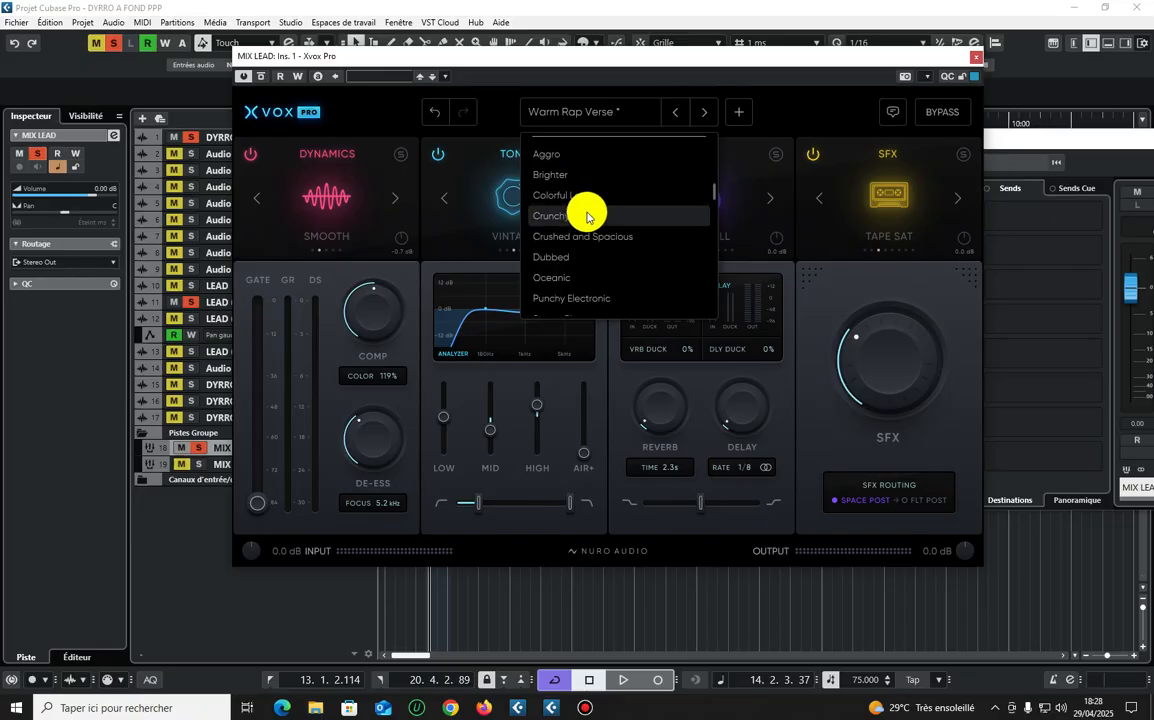
scroll(587, 220, down, 3)
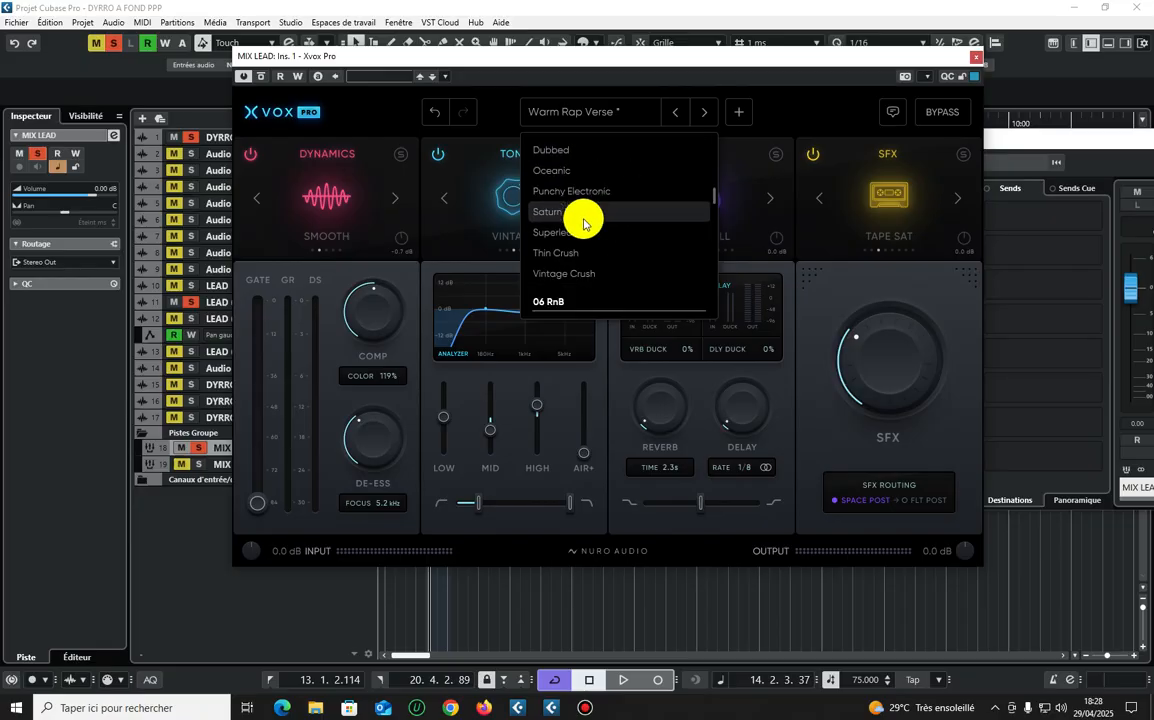
scroll(584, 220, down, 5)
scroll(562, 210, down, 12)
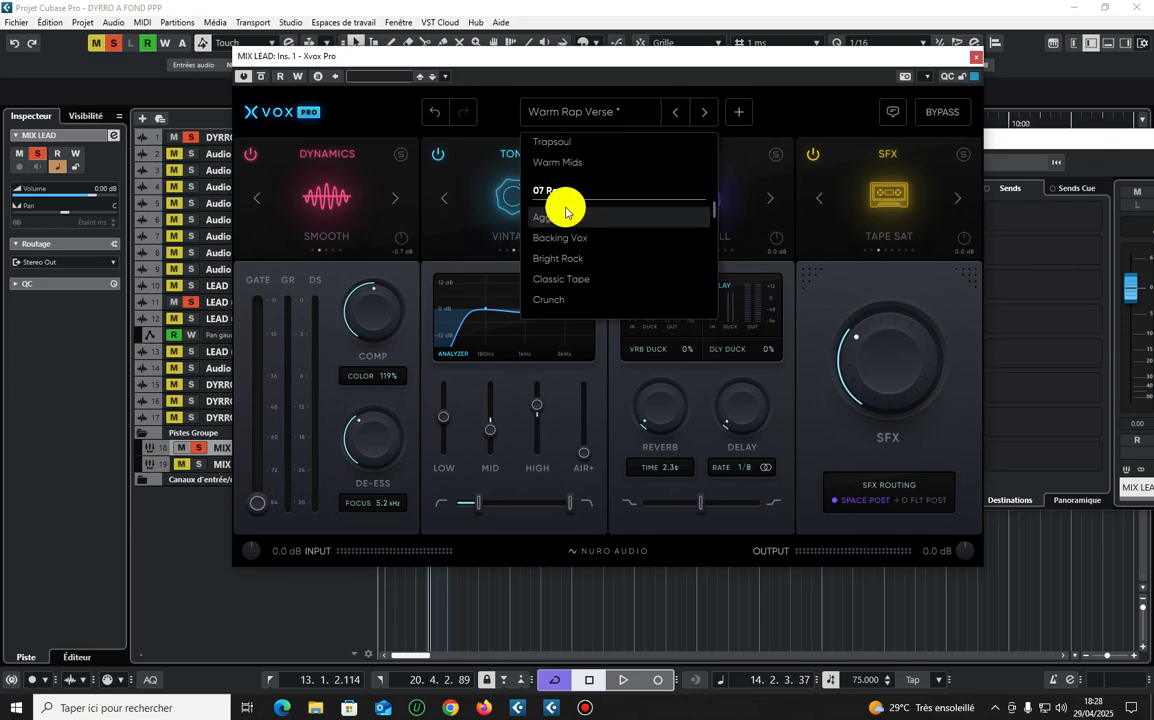
scroll(565, 212, down, 3)
scroll(570, 210, down, 14)
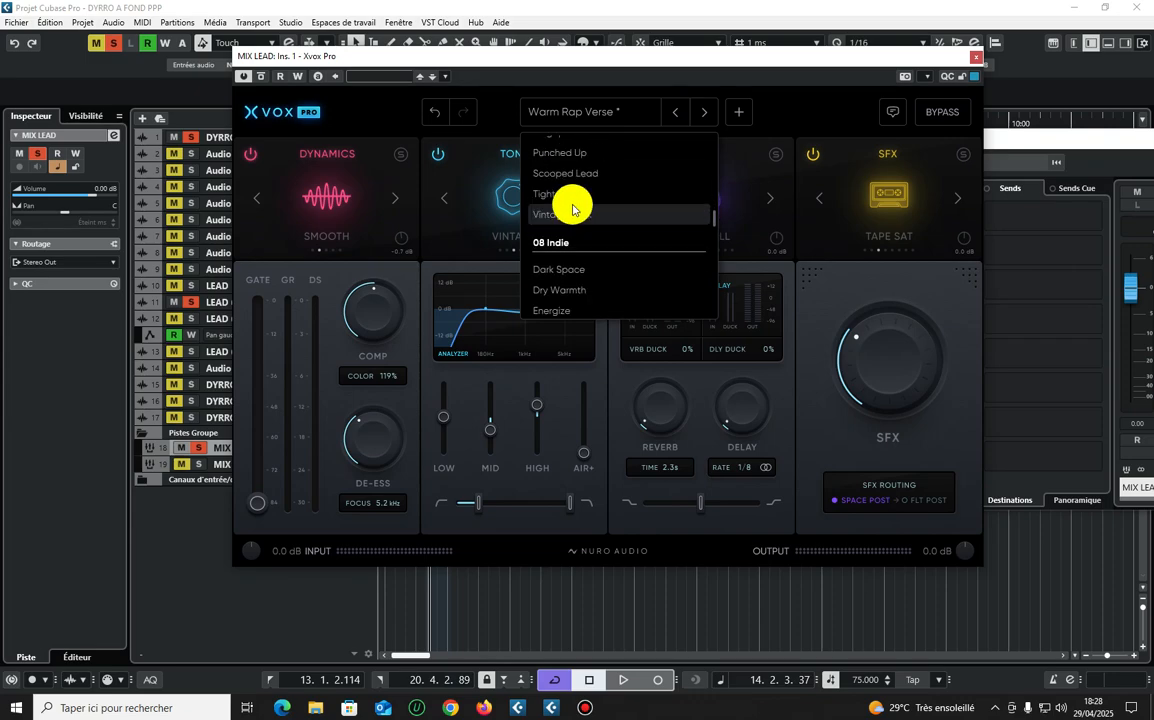
scroll(573, 210, down, 2)
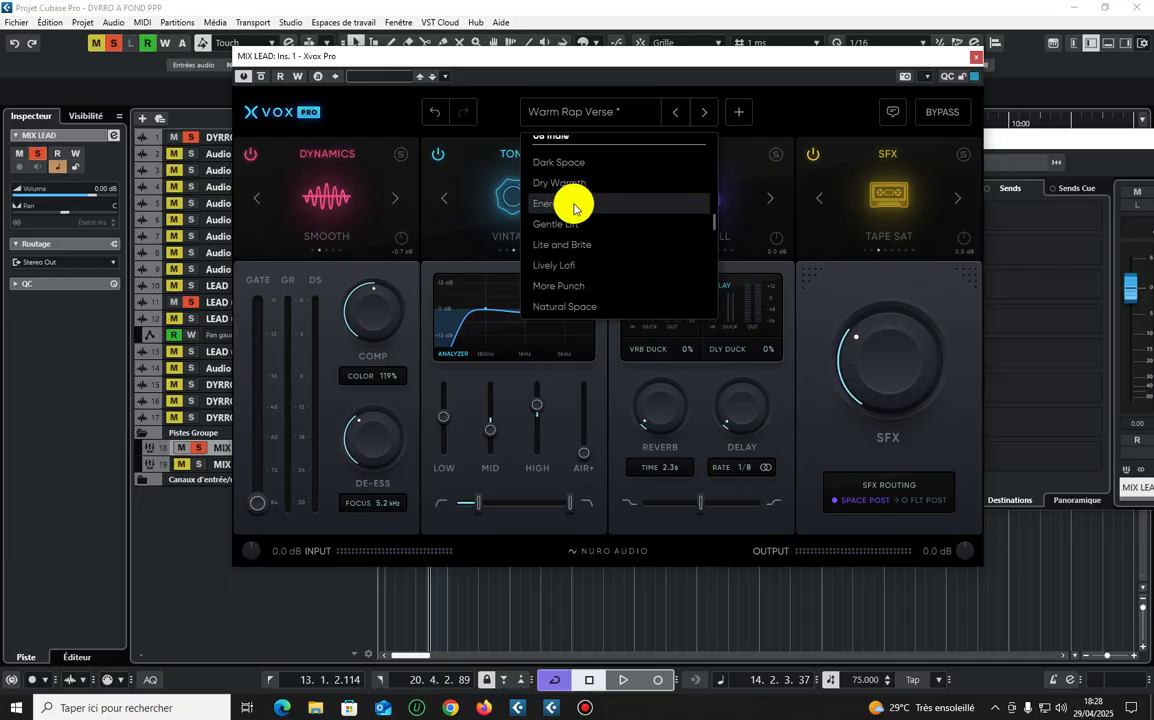
scroll(575, 208, down, 10)
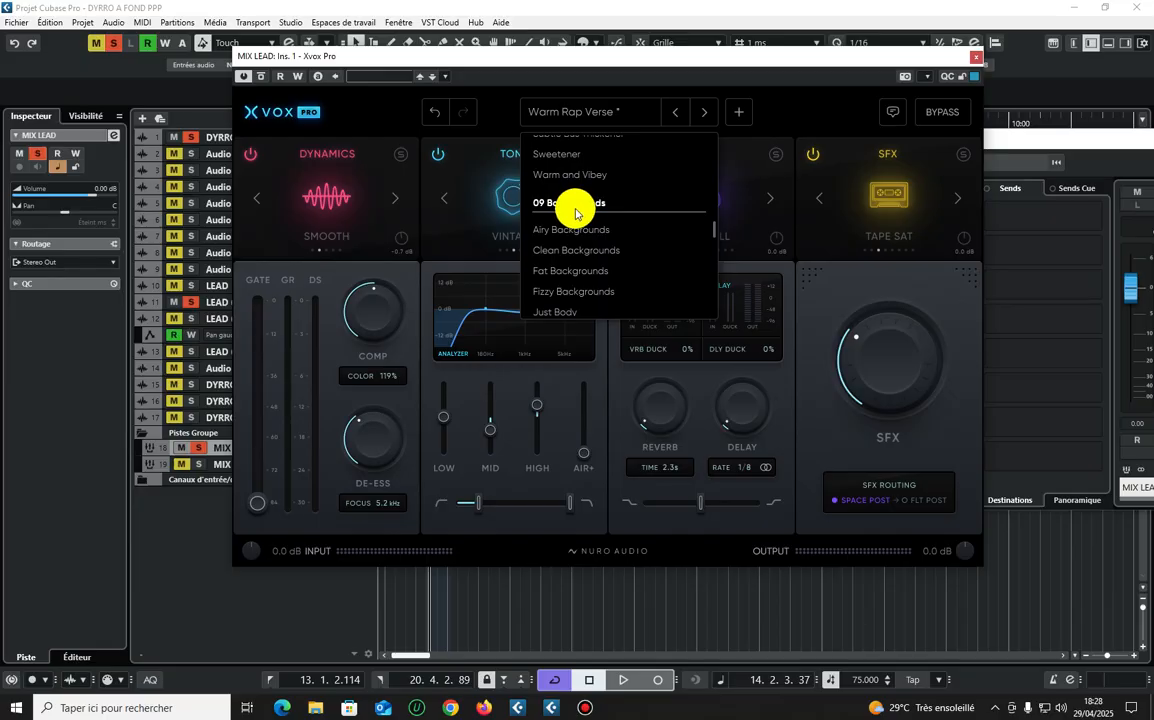
scroll(576, 211, down, 10)
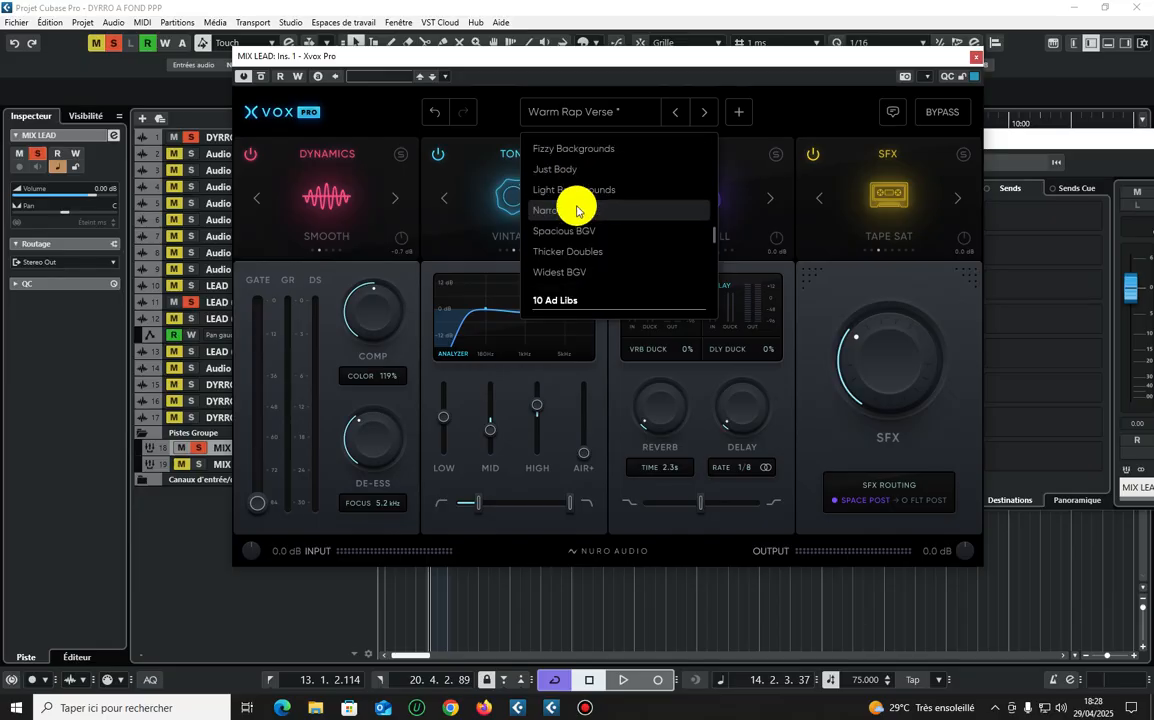
scroll(576, 211, down, 2)
scroll(572, 215, down, 10)
scroll(576, 240, up, 5)
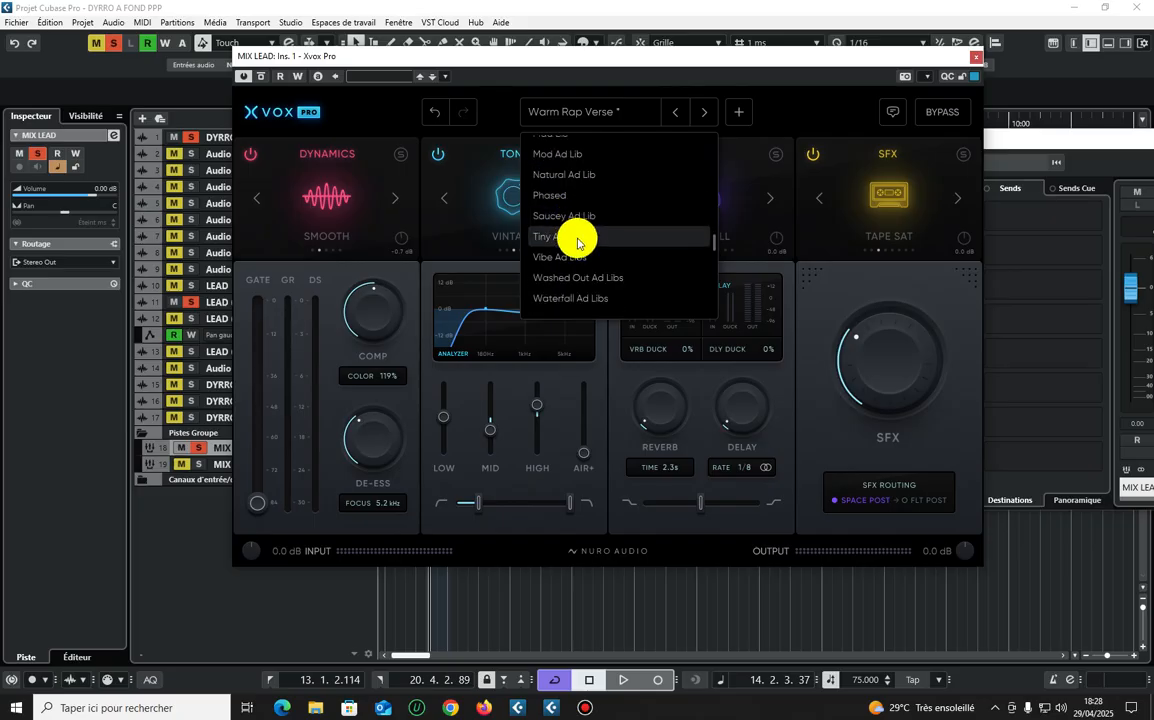
- Load the Washed Out Ad Libs preset from the 10 Ad Libs category and audition the lead vocal through it
click(577, 277)
key(space)
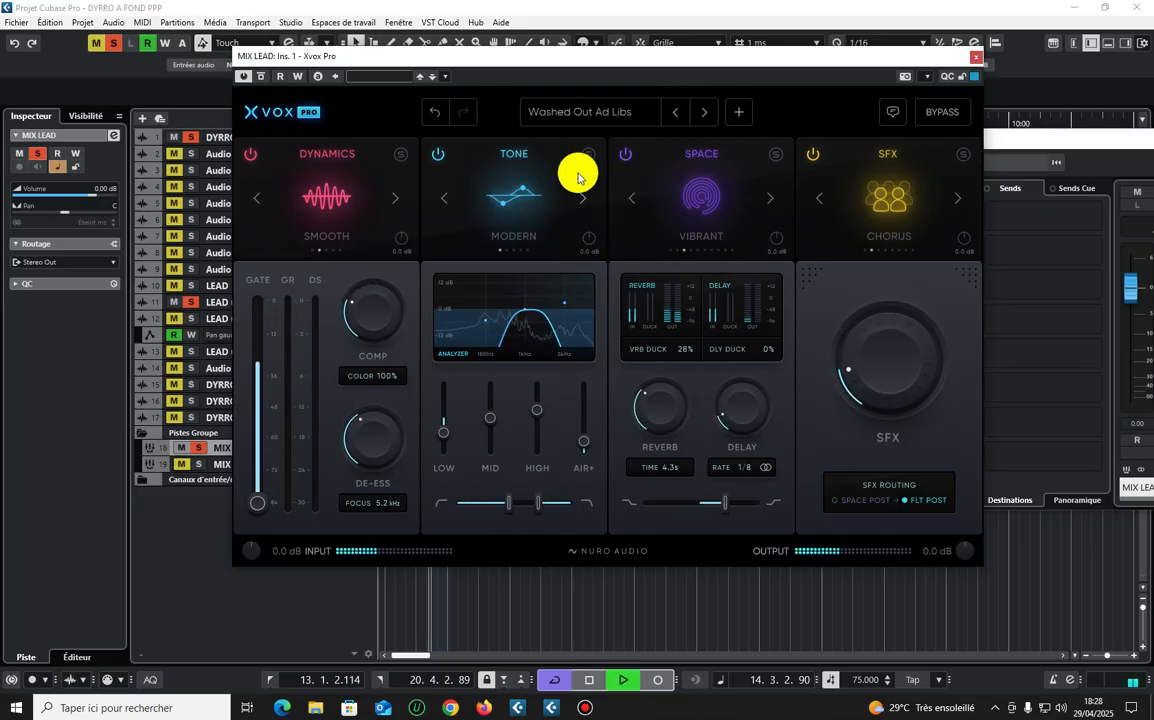
key(space)
- Load the Tiny Ad Lib preset and play the song to hear the lead vocal through it
click(578, 117)
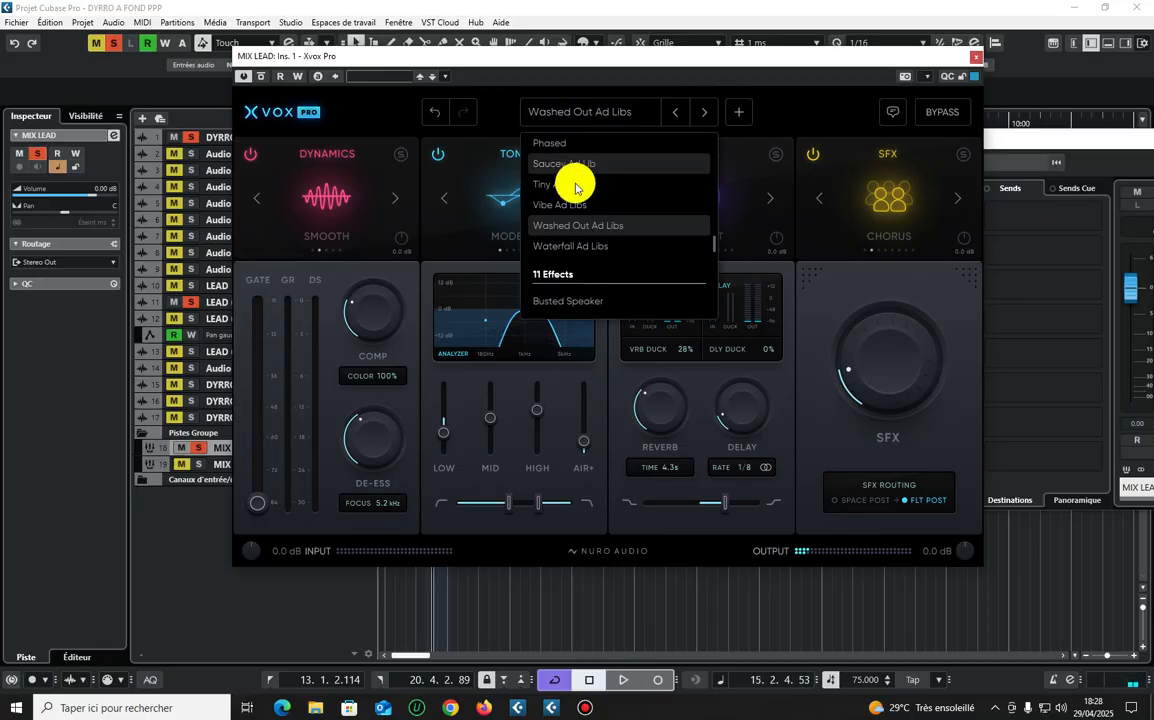
click(572, 180)
key(space)
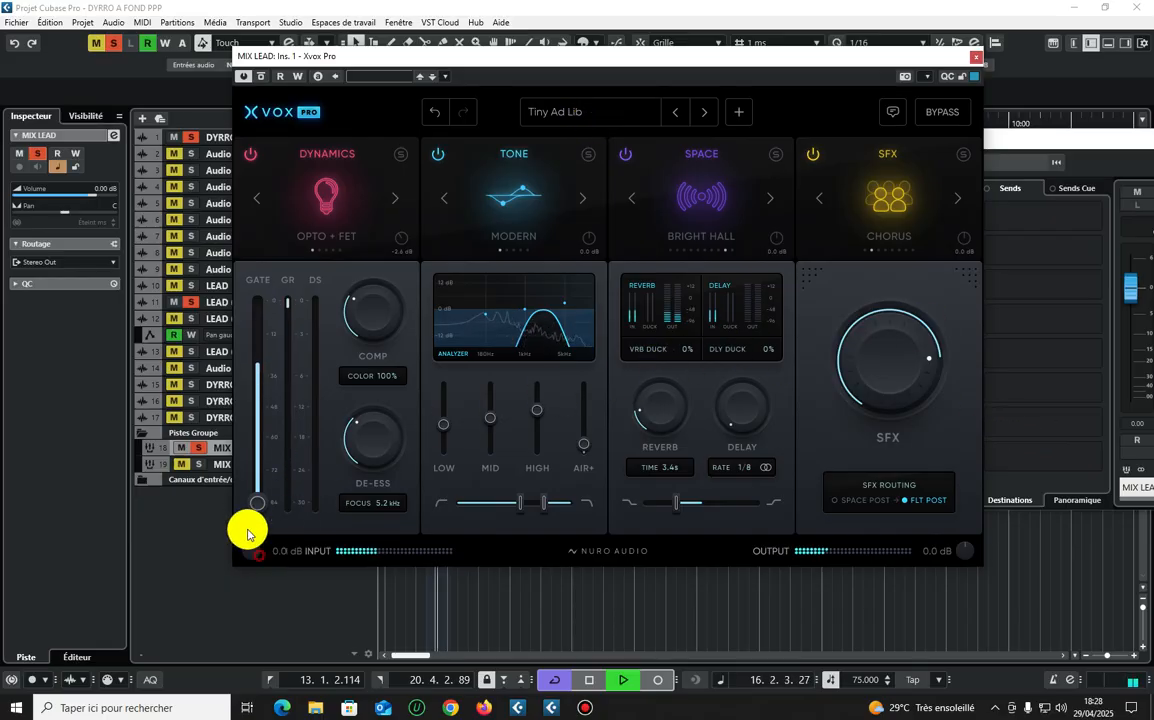
- Switch to the Waterfall Ad Libs preset, listen to the lead vocal through it, and stop playback
click(584, 115)
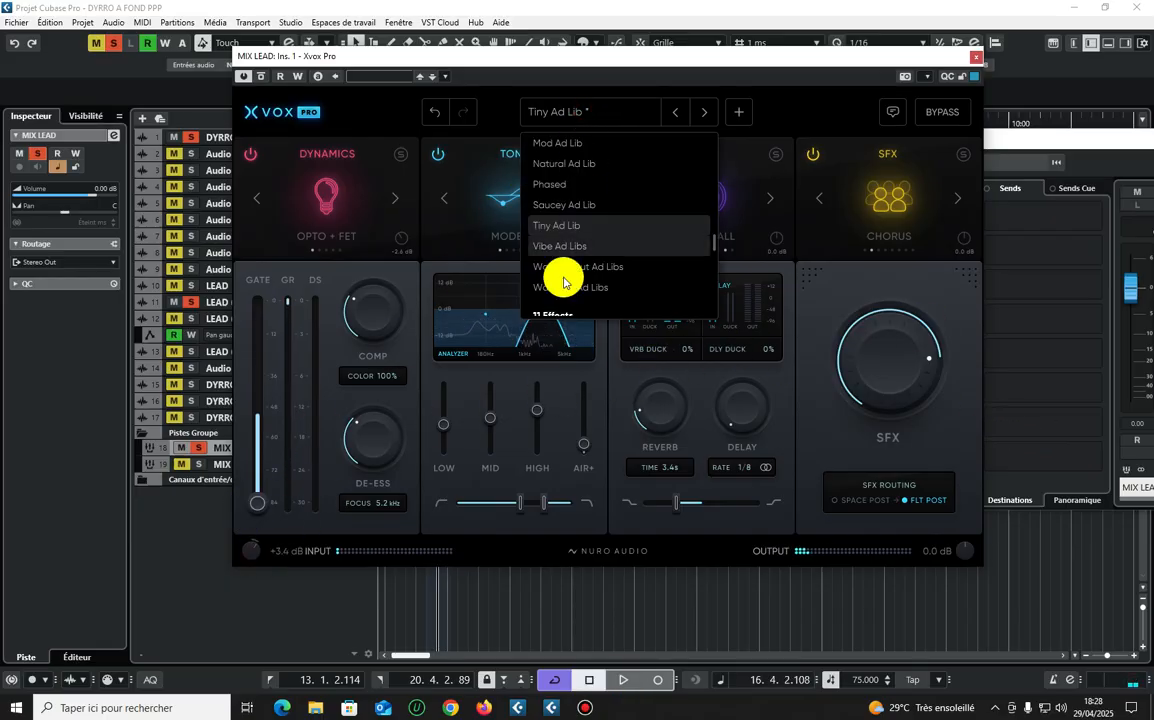
click(561, 288)
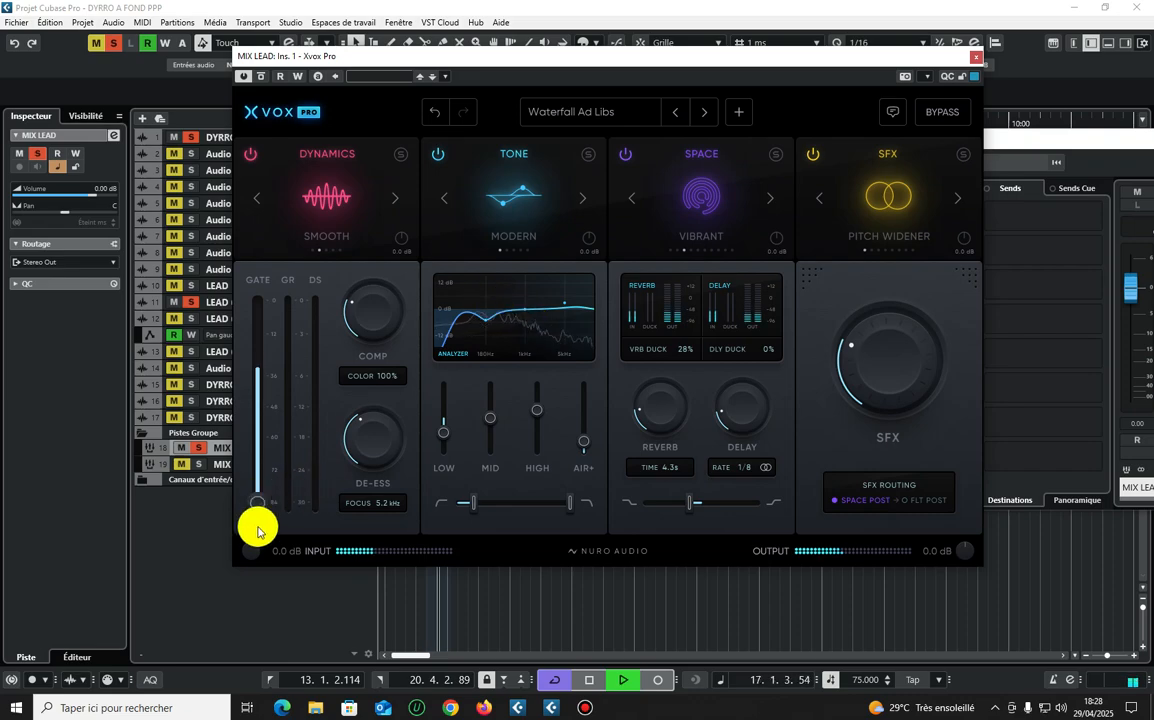
key(space)
- Load the Phased preset from the 10 Ad Libs category and audition the lead vocal through it
click(601, 111)
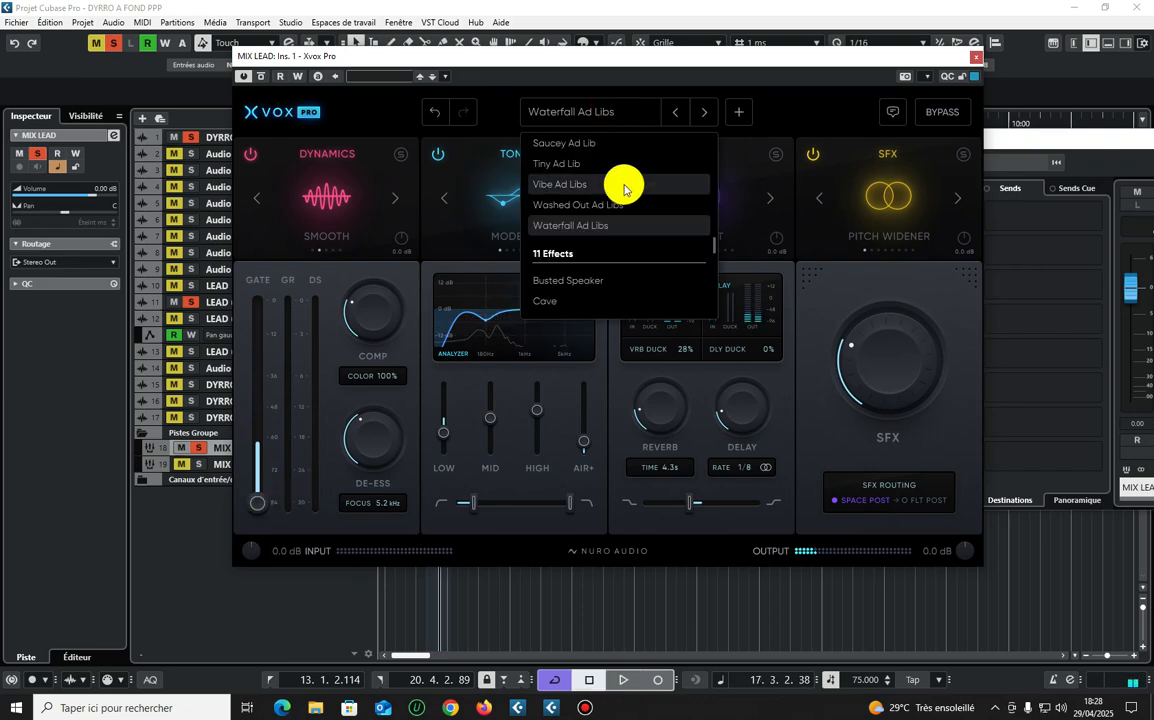
click(600, 199)
key(space)
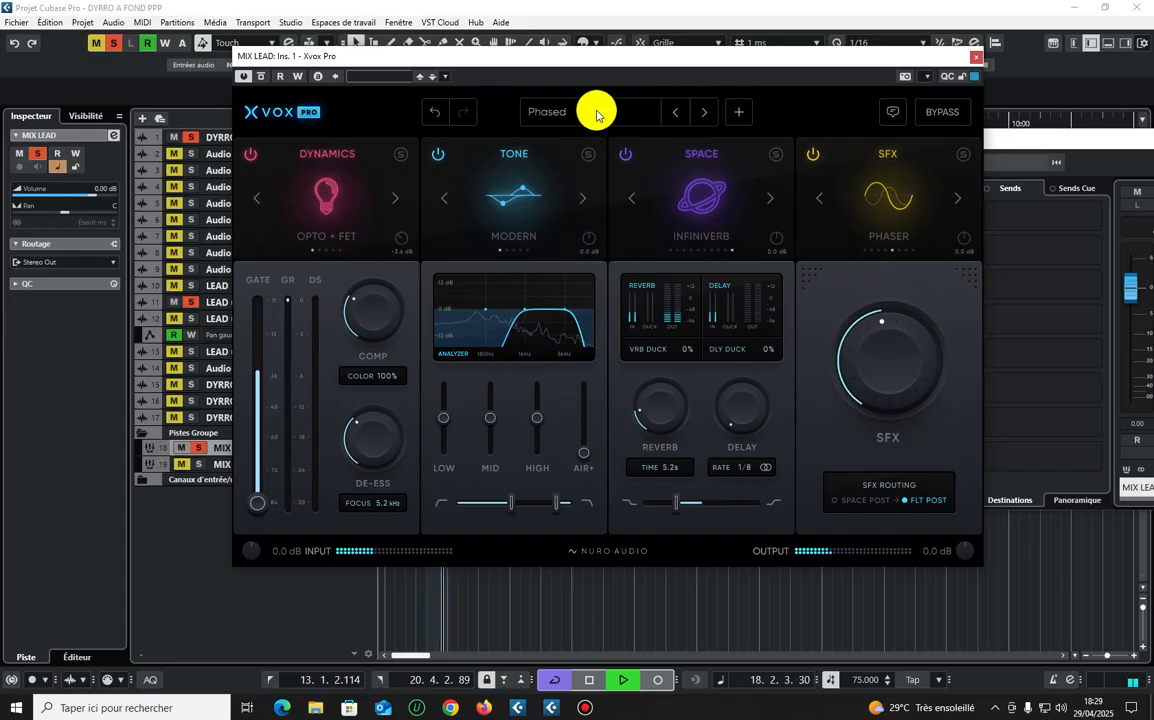
key(space)
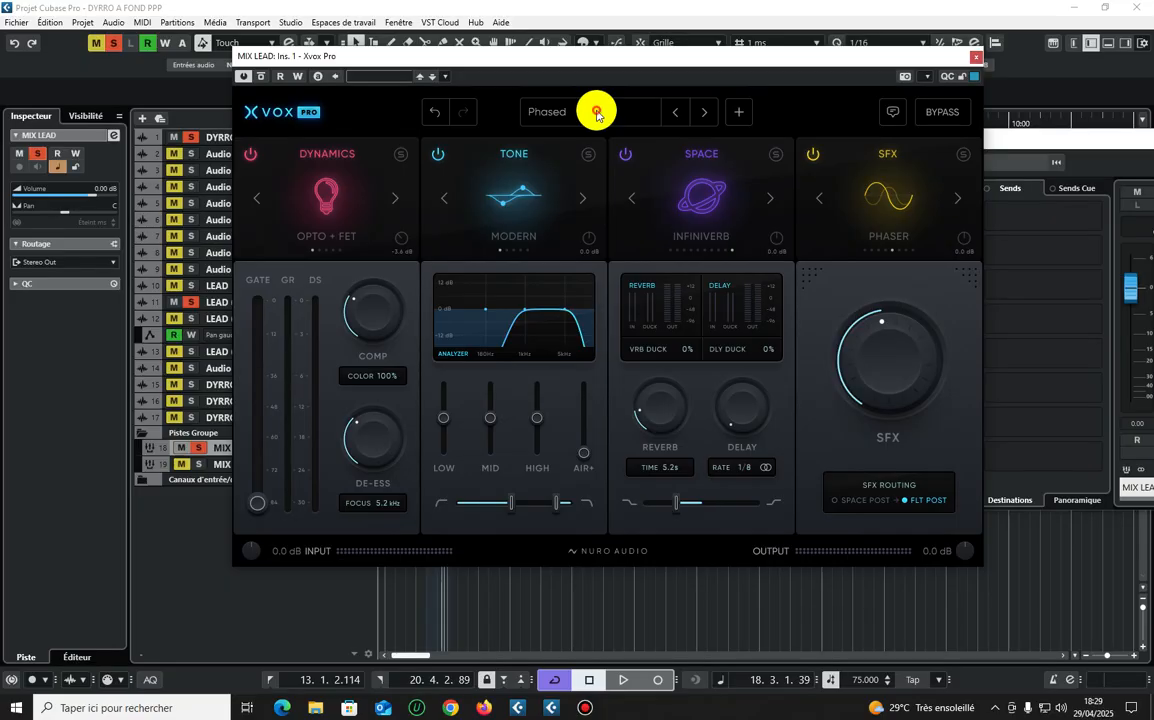
- Reload the Classic Vocal Strip preset from the 01 Basic Male category
click(597, 114)
scroll(597, 214, up, 10)
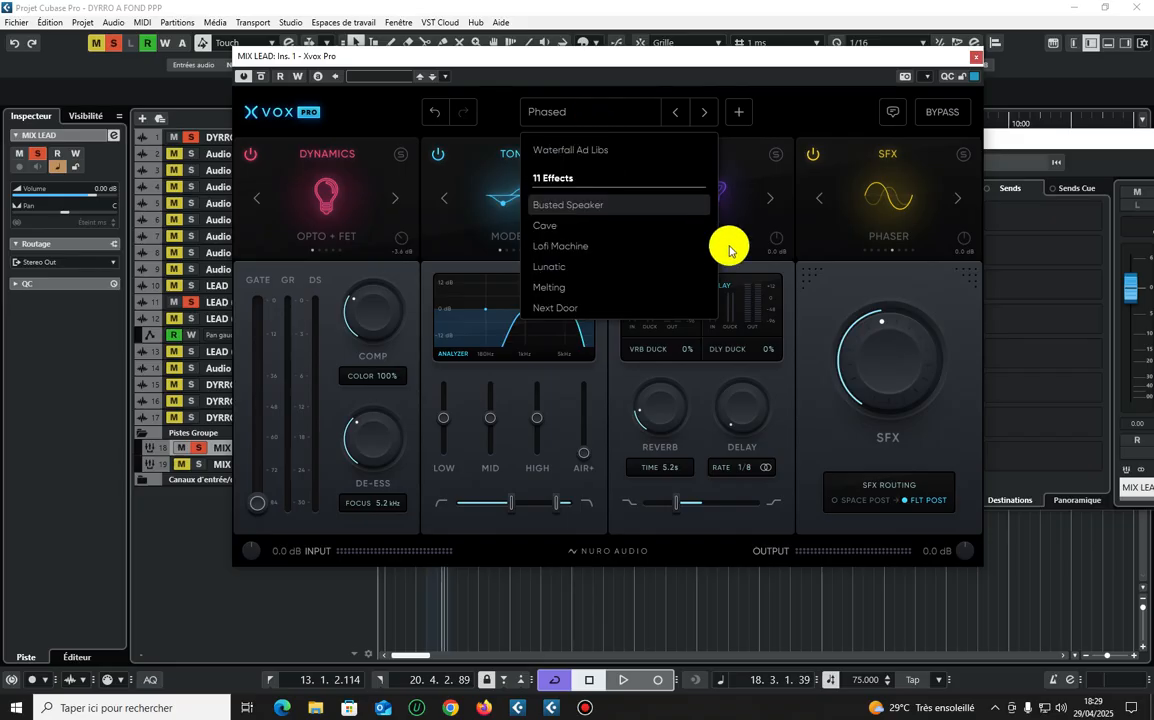
scroll(711, 140, up, 10)
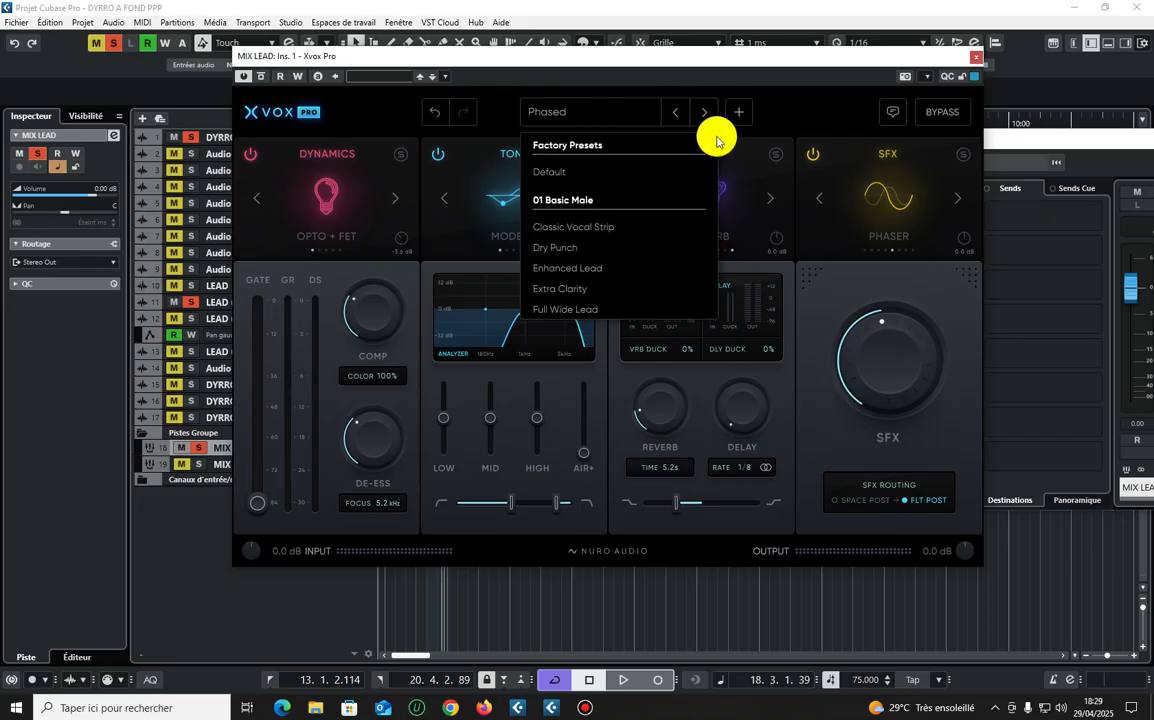
click(613, 229)
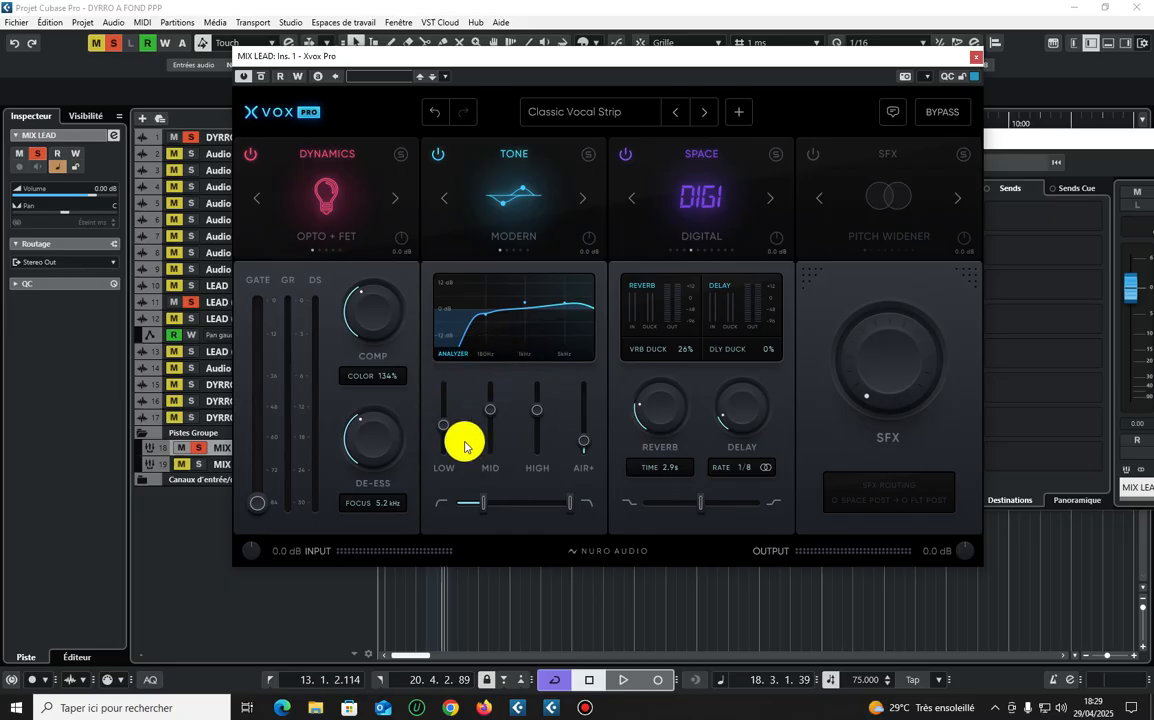
- In the Dynamics section, set the de-esser focus to 7.2 kHz and raise the gate threshold to just under the 48 mark
drag(483, 501, 461, 477)
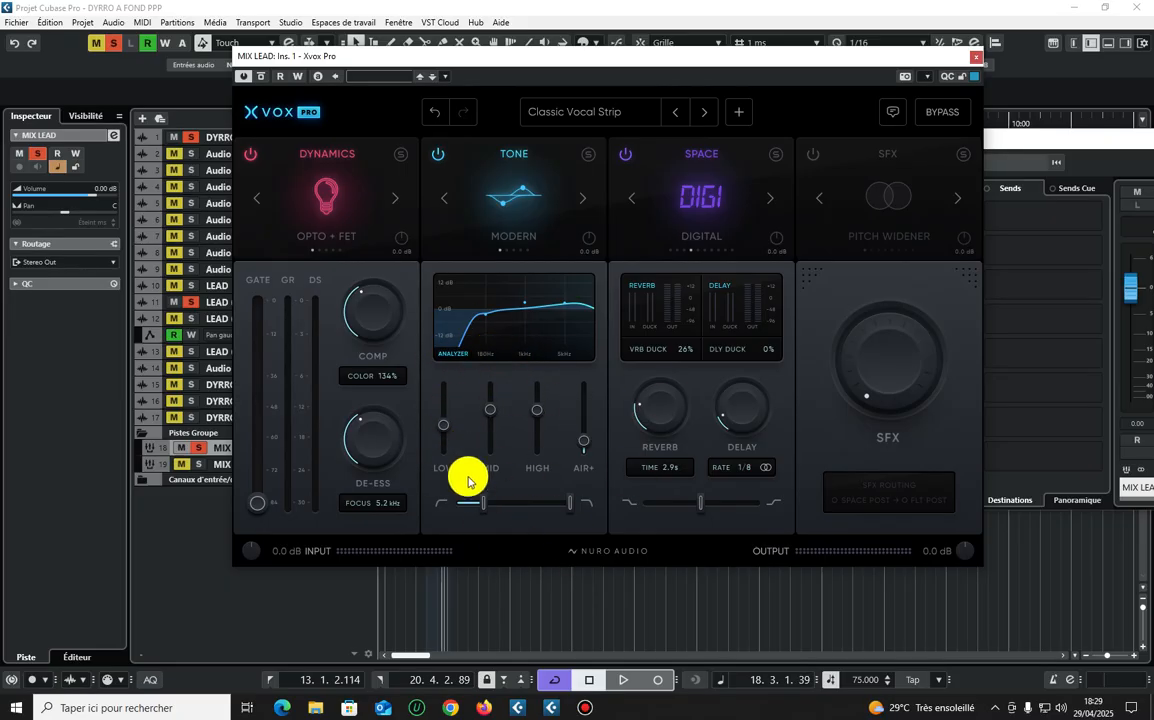
click(480, 503)
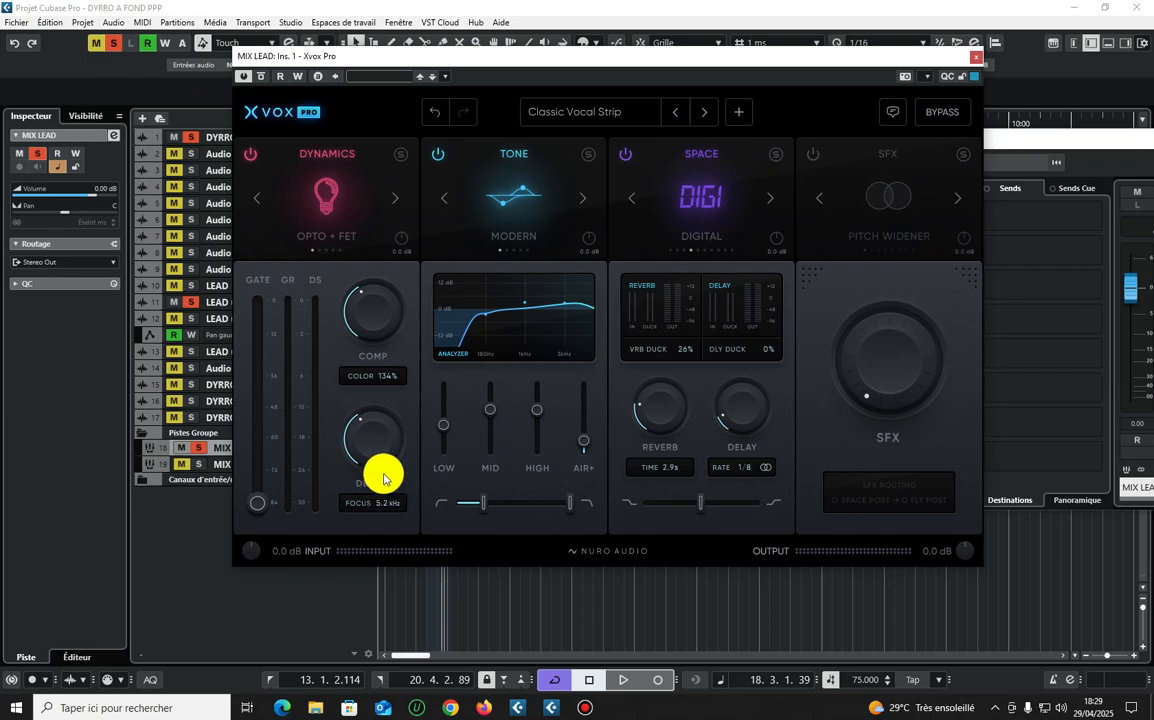
mouse_move(380, 462)
mouse_down()
mouse_move(379, 437)
mouse_move(379, 501)
mouse_move(392, 482)
mouse_up()
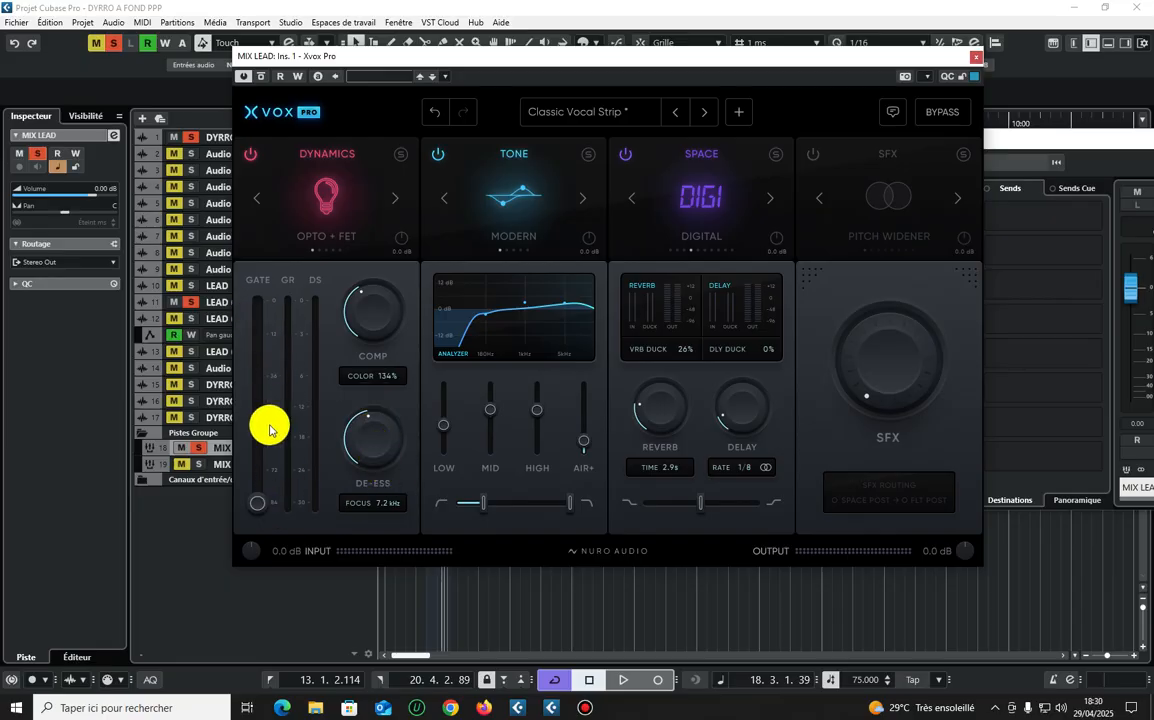
drag(257, 502, 257, 403)
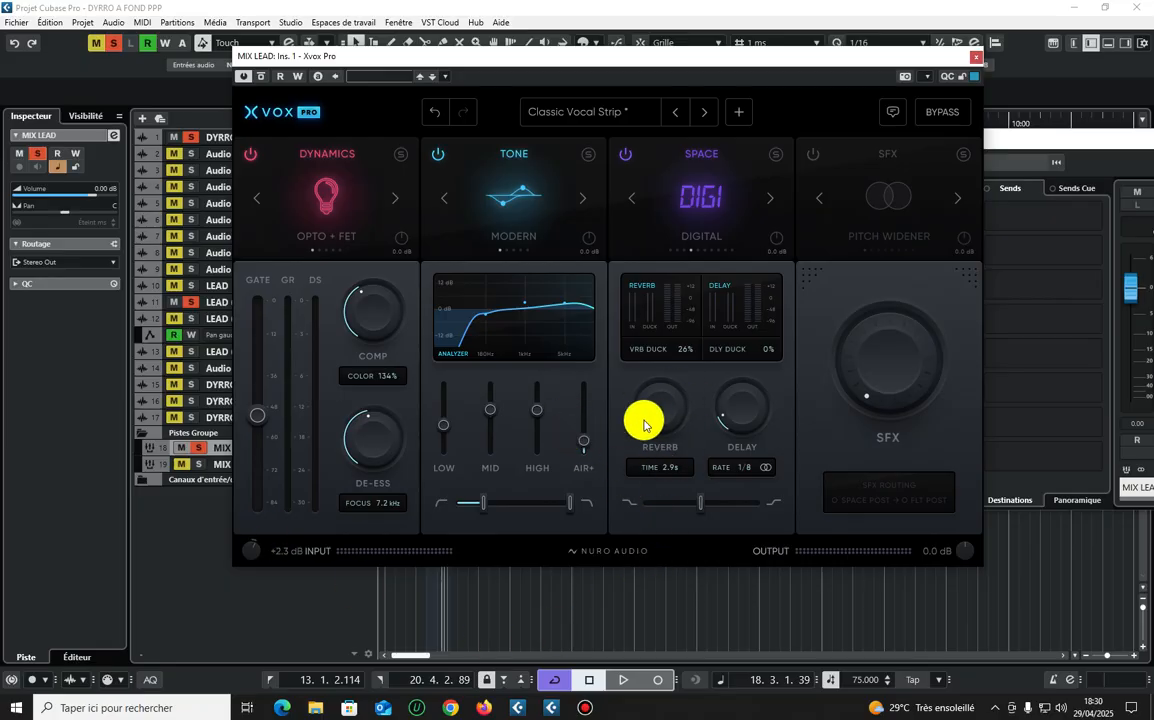
- In the Space section, turn down the reverb and set reverb ducking to 59% and delay ducking to 10% while listening
drag(659, 413, 659, 443)
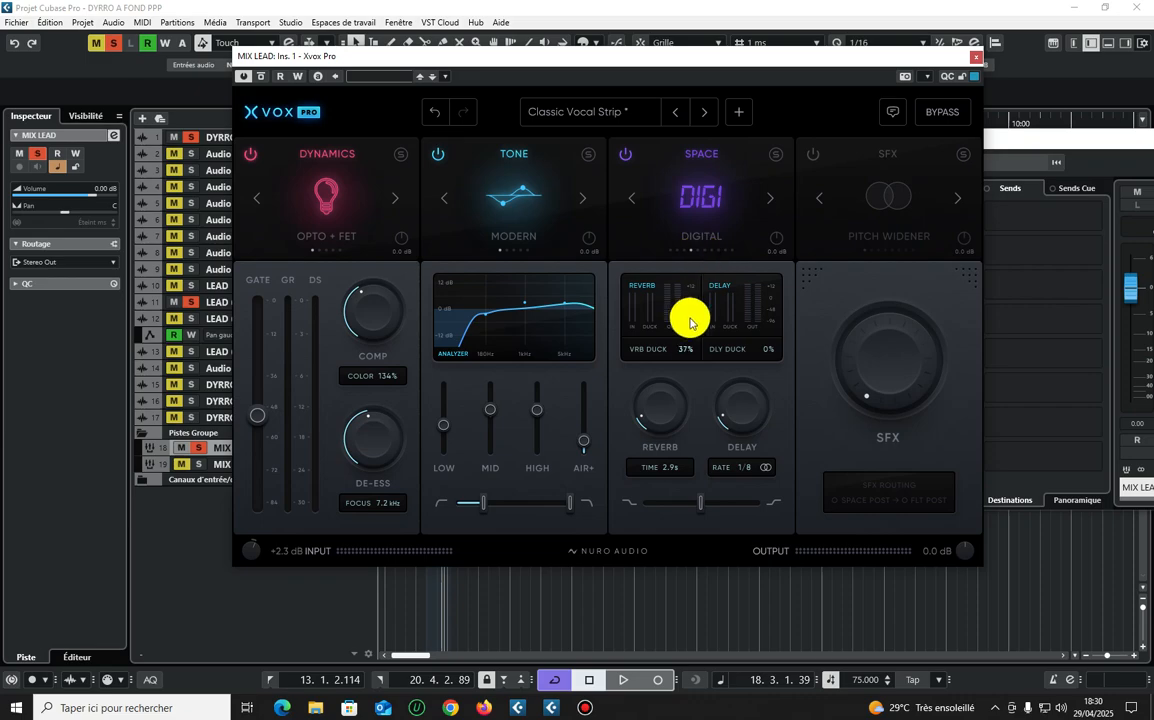
key(space)
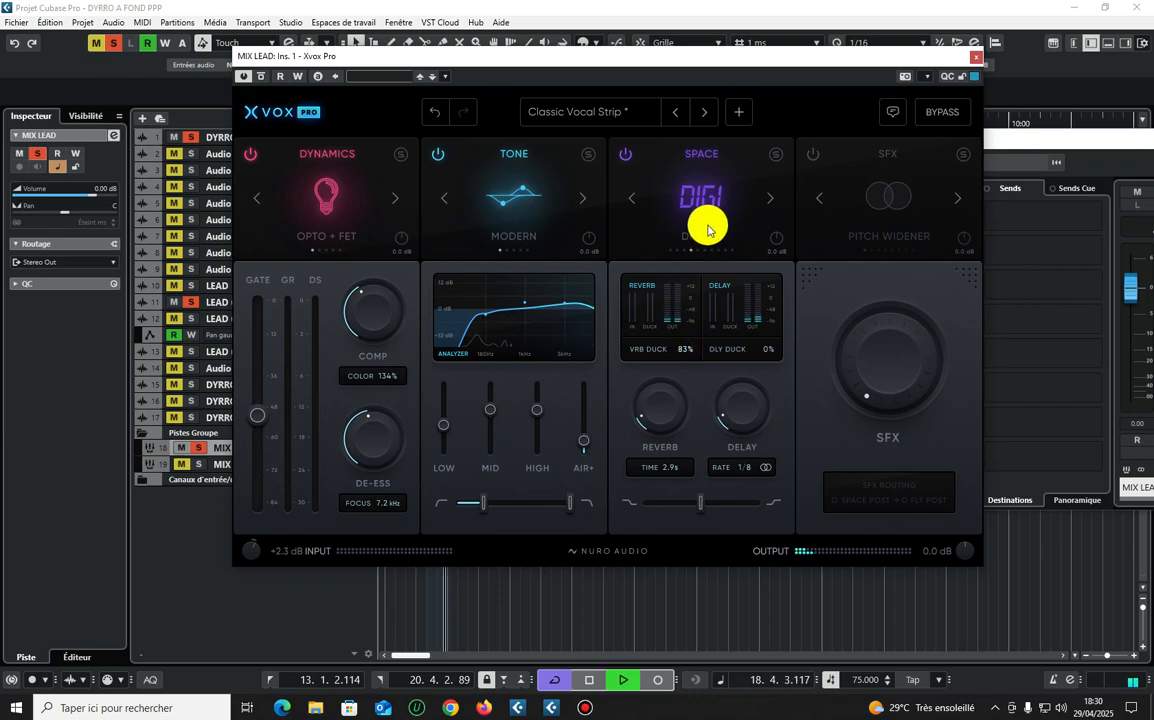
key(space)
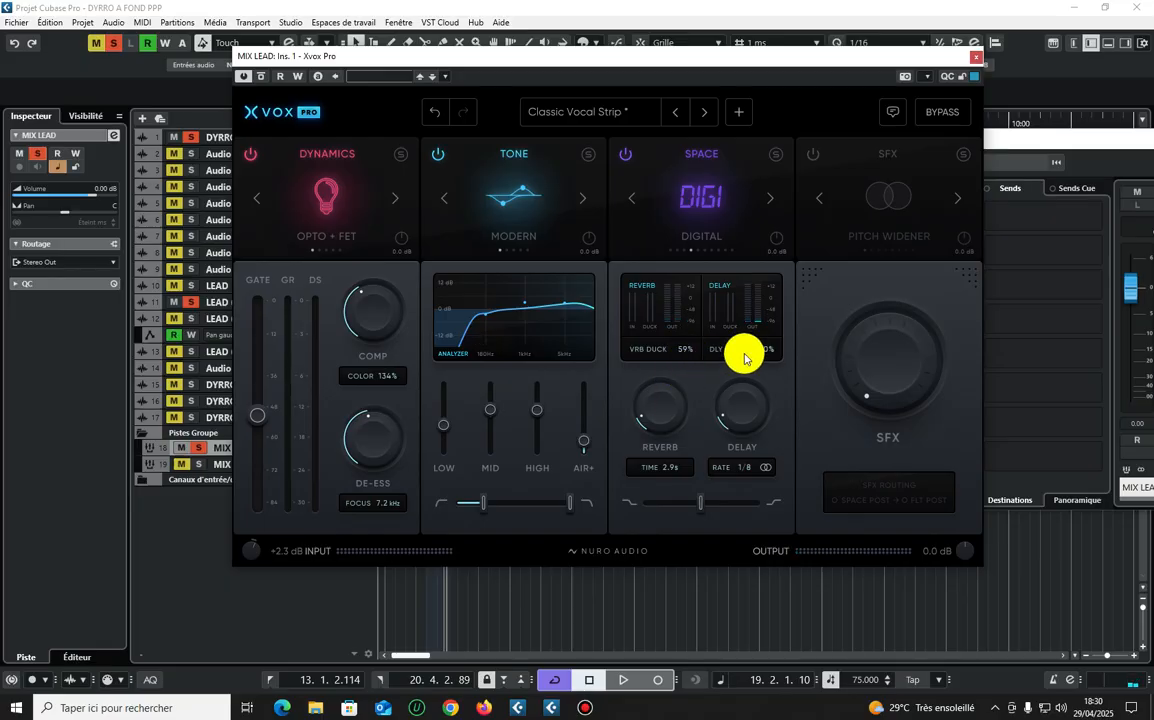
mouse_move(744, 425)
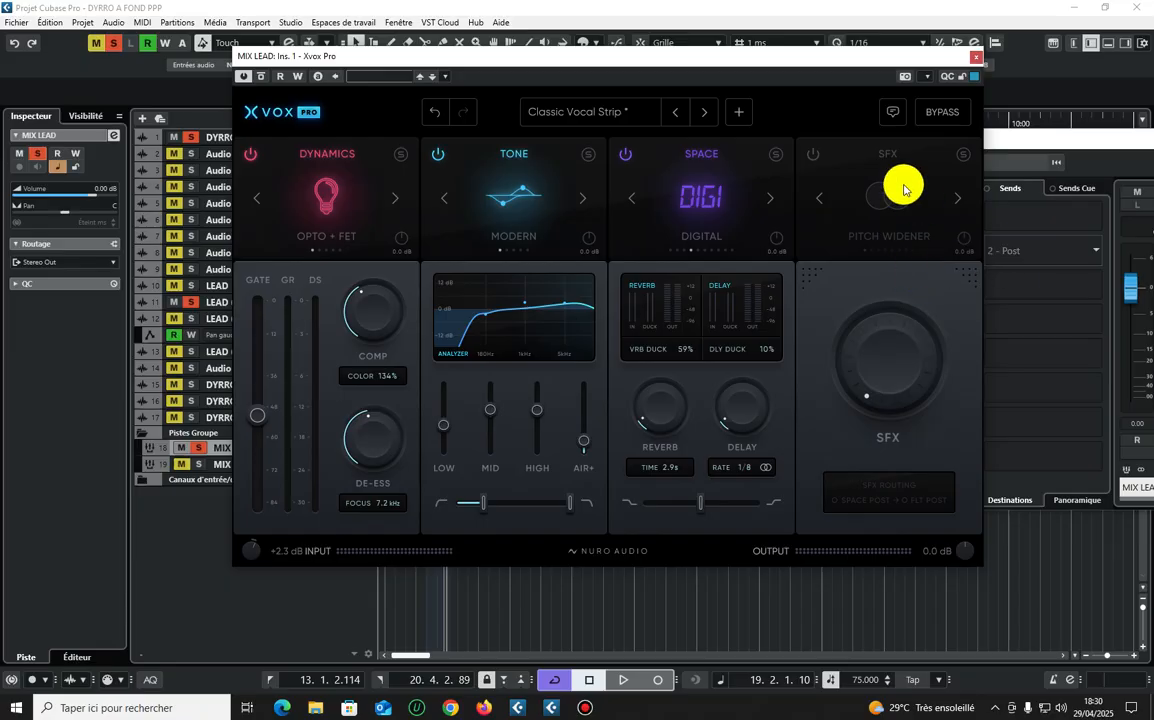
- Enable the SFX section with Pitch Widener and set its amount to about 19% while auditioning the vocal
click(811, 154)
drag(899, 319, 909, 232)
key(space)
drag(888, 341, 888, 380)
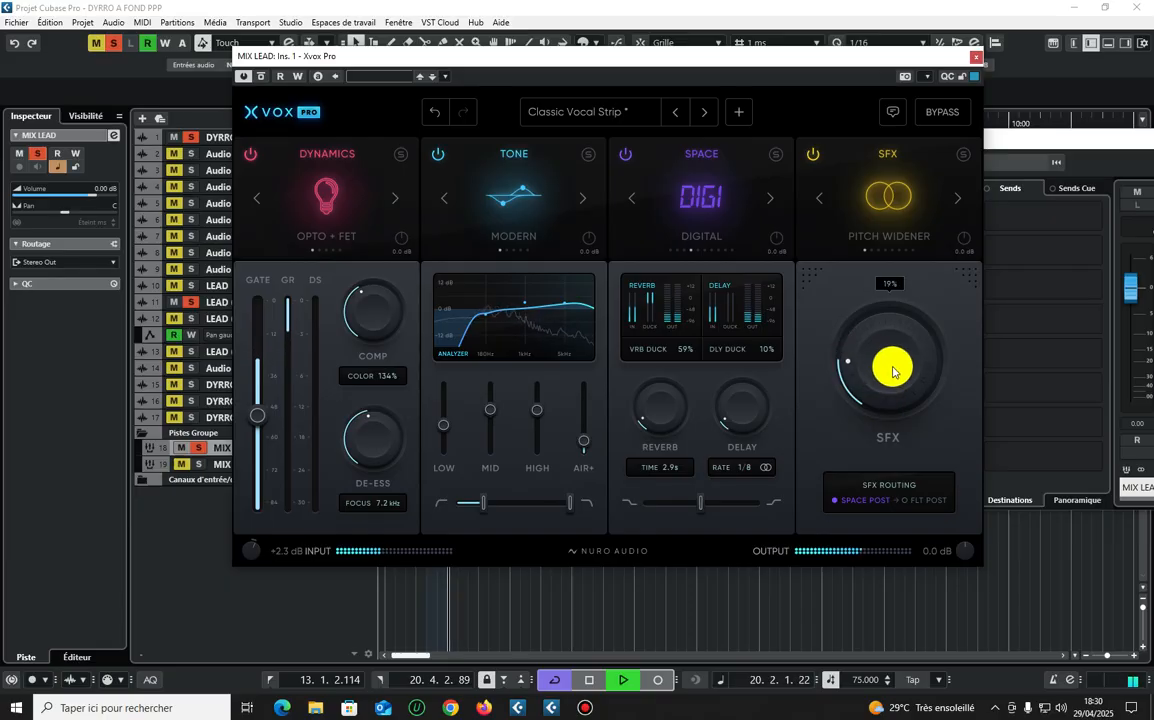
key(space)
- Try the Chorus effect in the SFX section at about half amount and audition the lead vocal through it
click(954, 200)
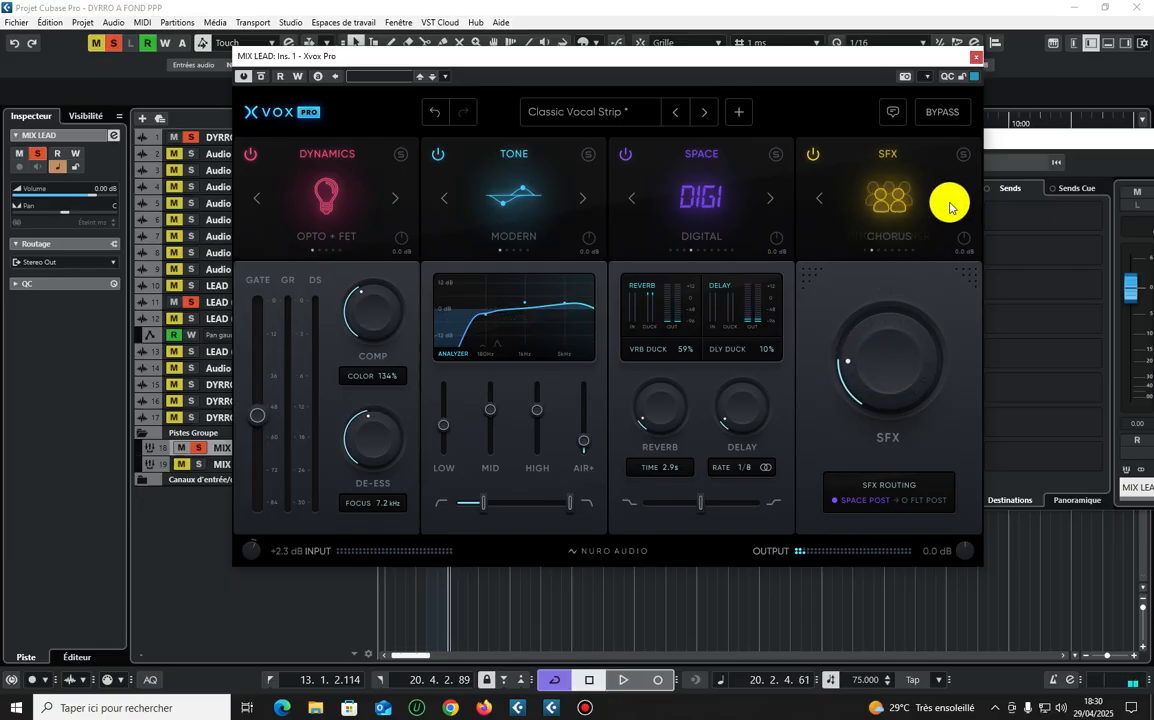
drag(890, 322, 912, 258)
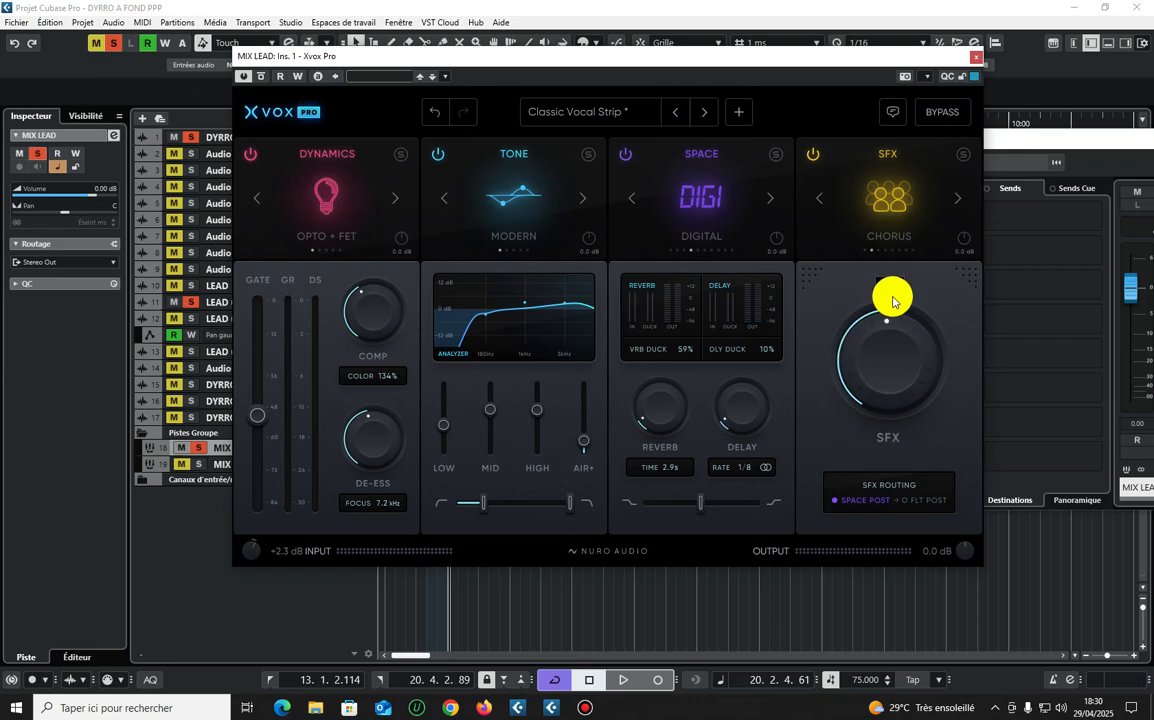
key(space)
drag(889, 338, 868, 361)
key(space)
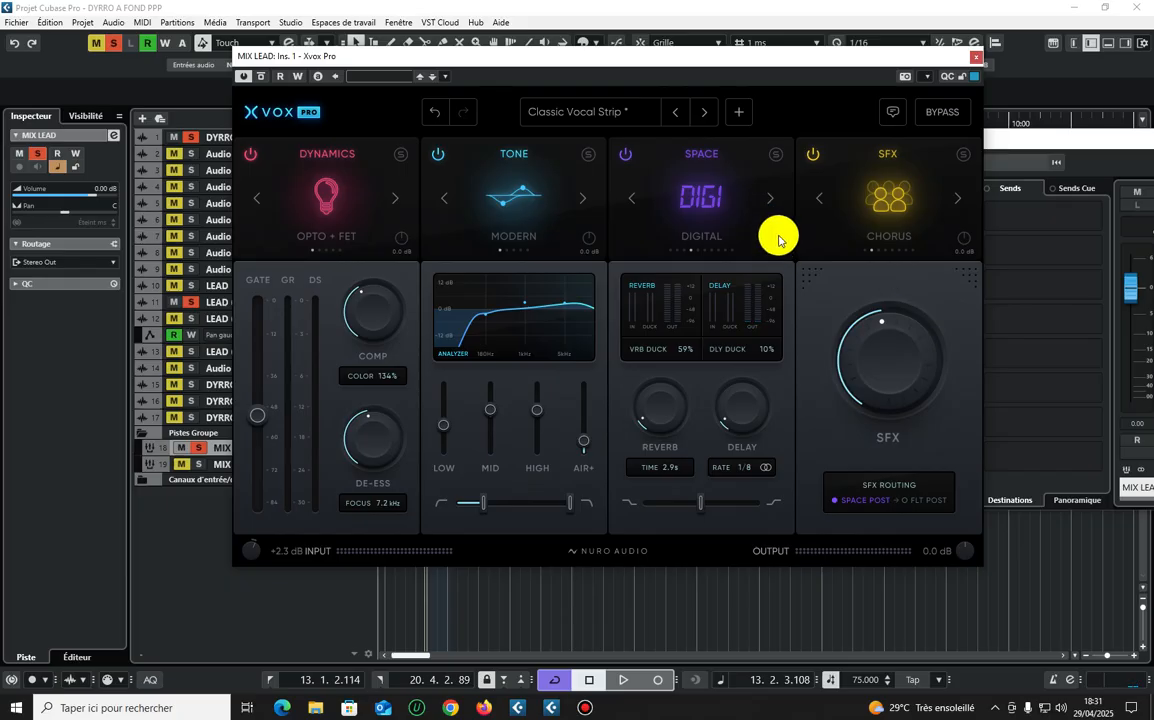
- Lower the Space section's output level to -3.4 dB while listening to the vocal
drag(778, 244, 772, 283)
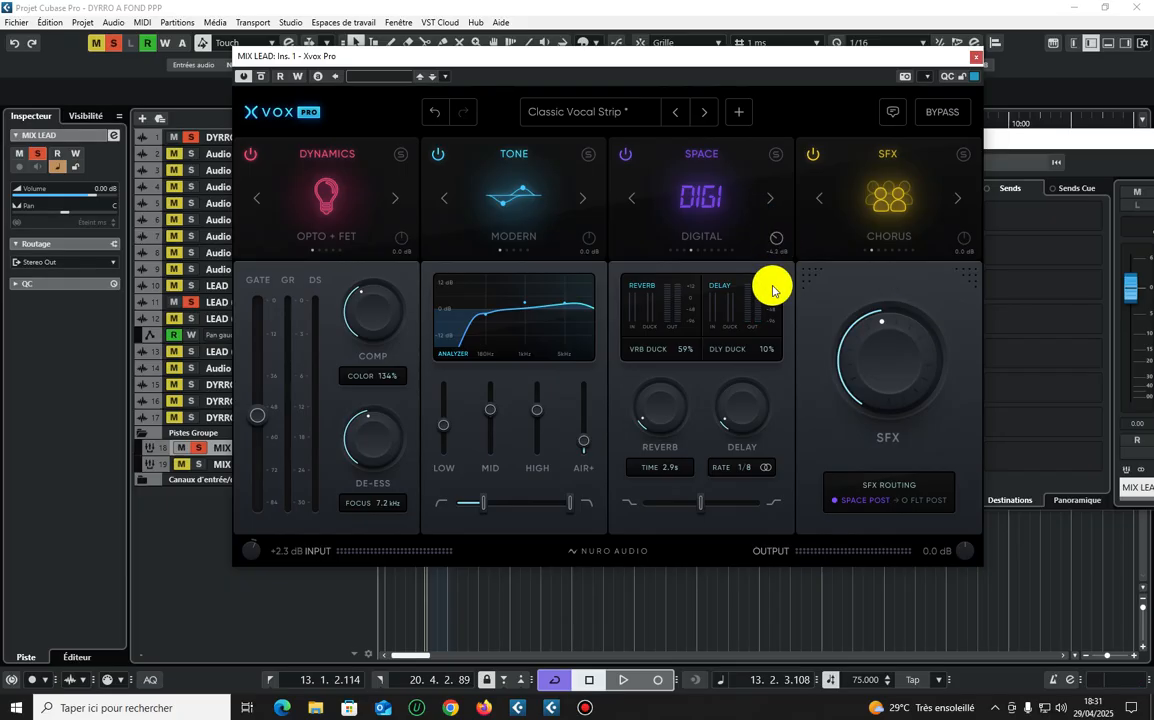
key(space)
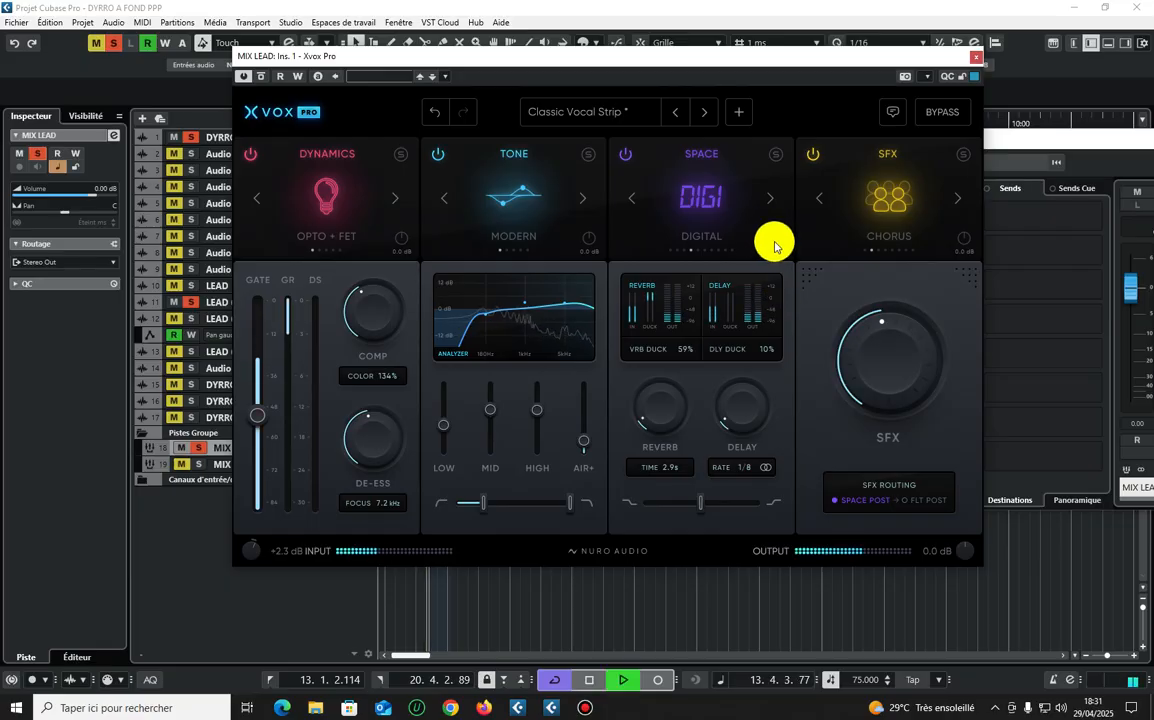
key(space)
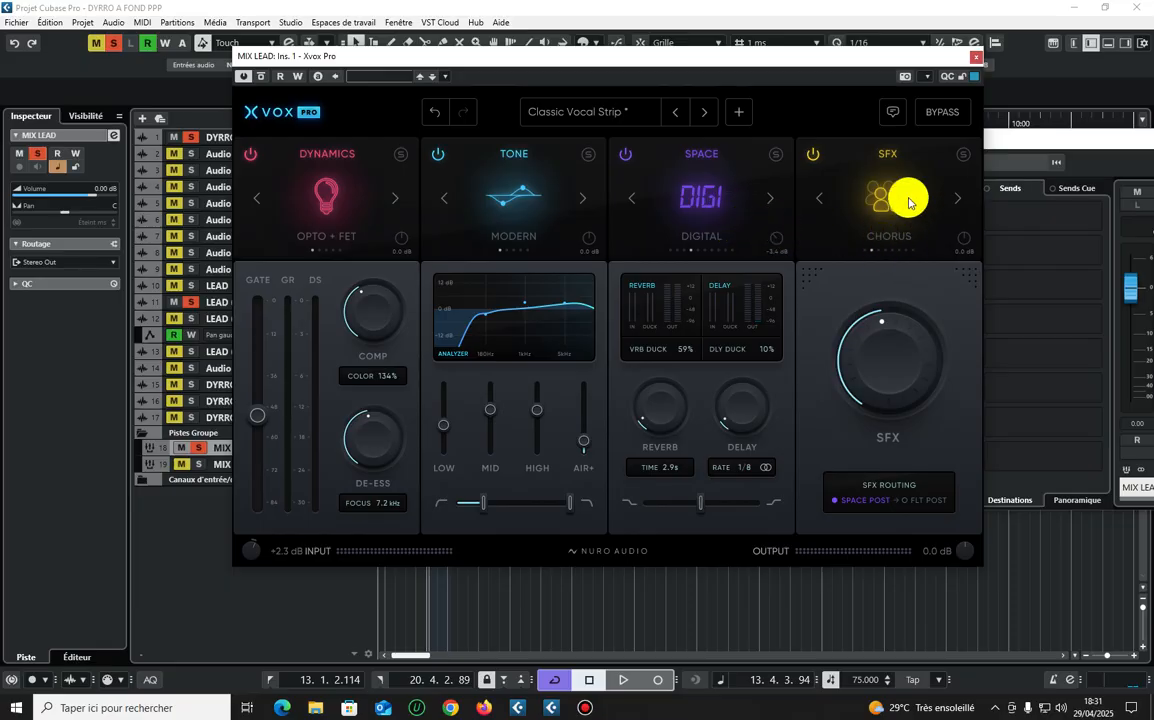
- Return the SFX section to Pitch Widener with an amount of about 19% and an output level of -2.9 dB while auditioning
drag(883, 347, 878, 407)
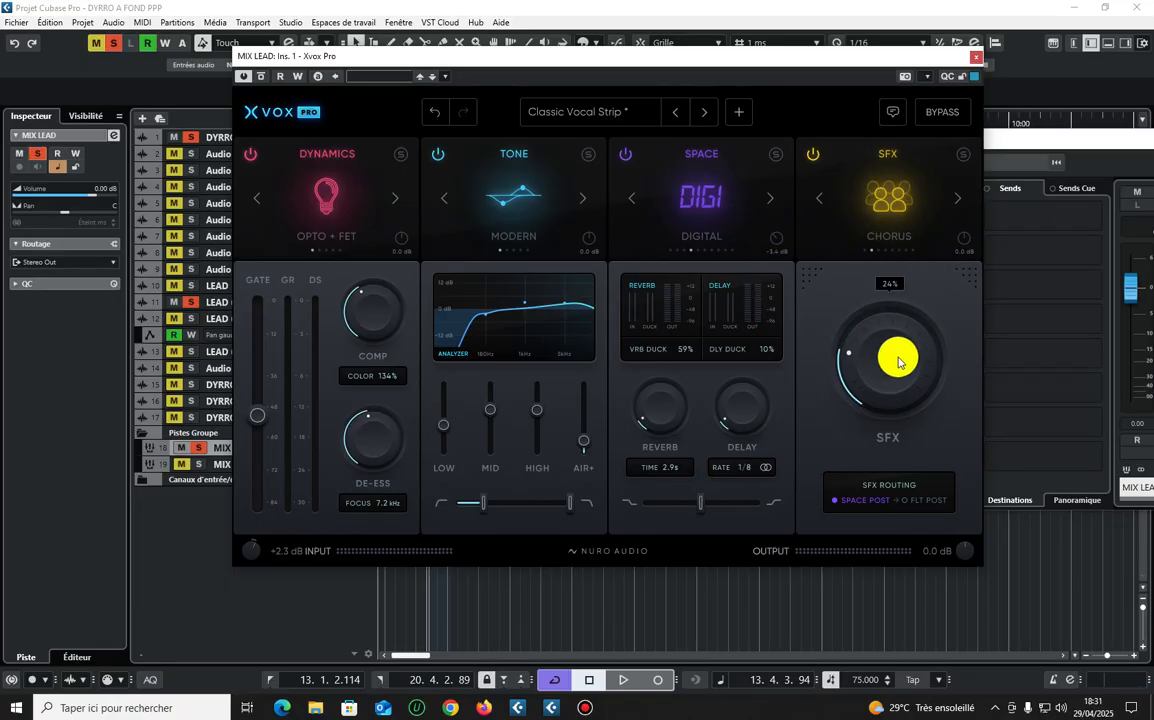
click(818, 196)
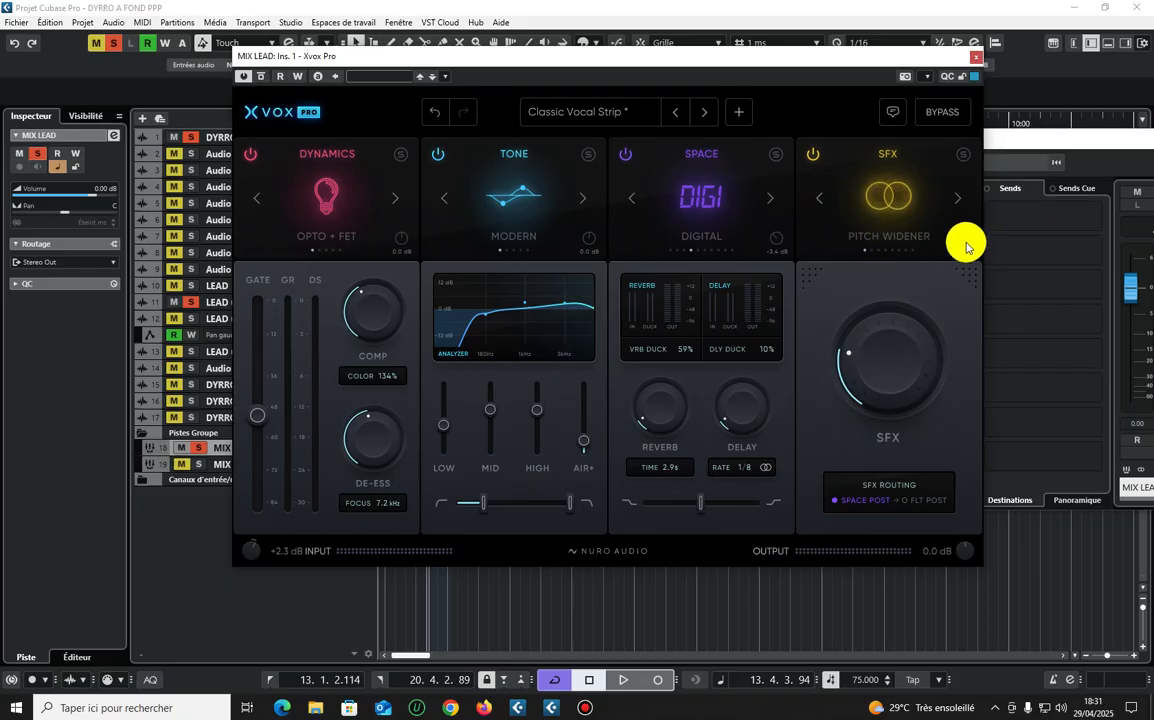
key(space)
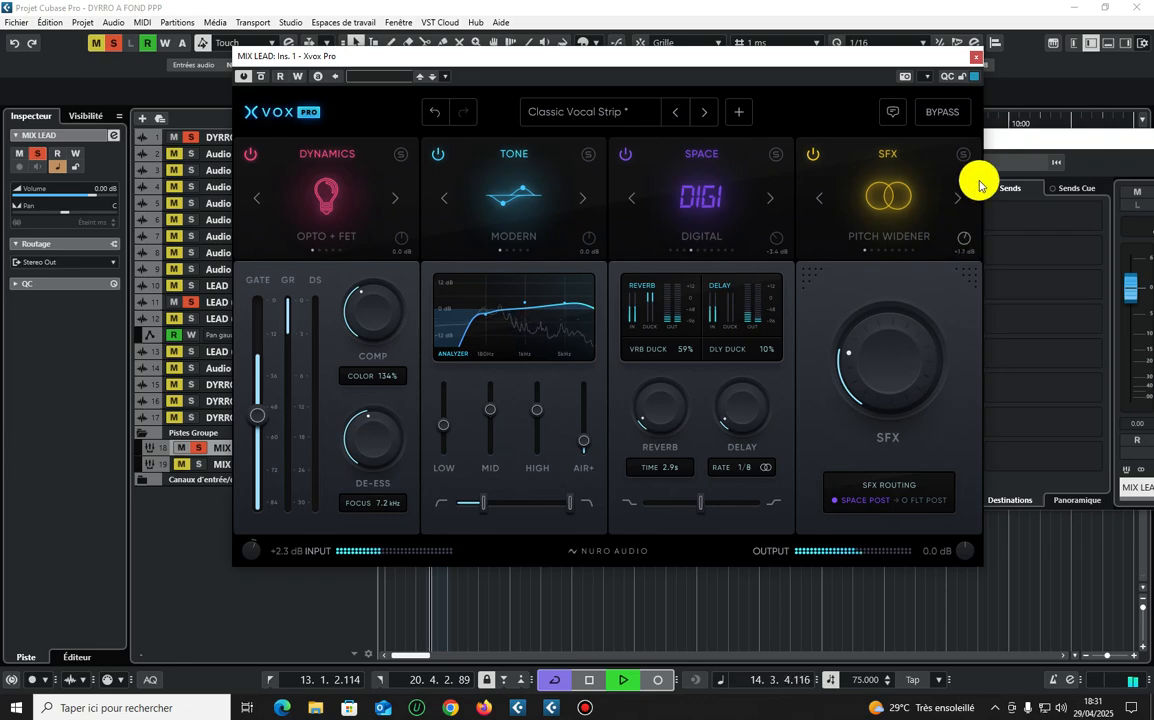
key(space)
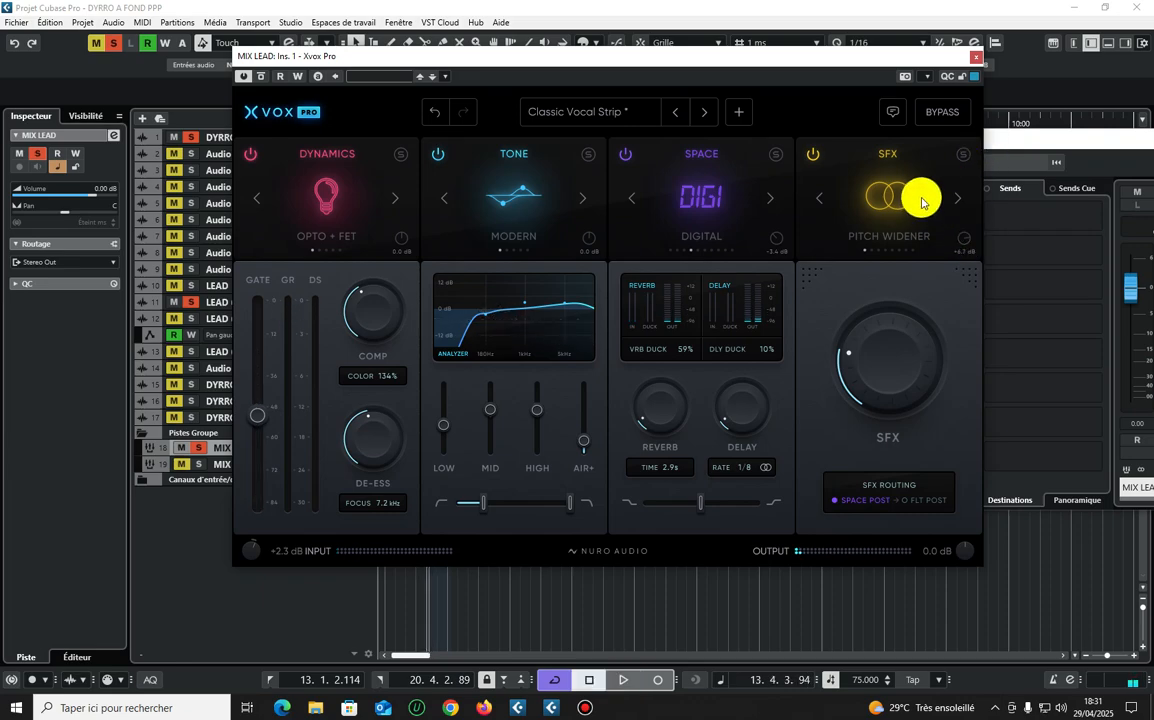
scroll(966, 232, up, 5)
drag(893, 355, 893, 347)
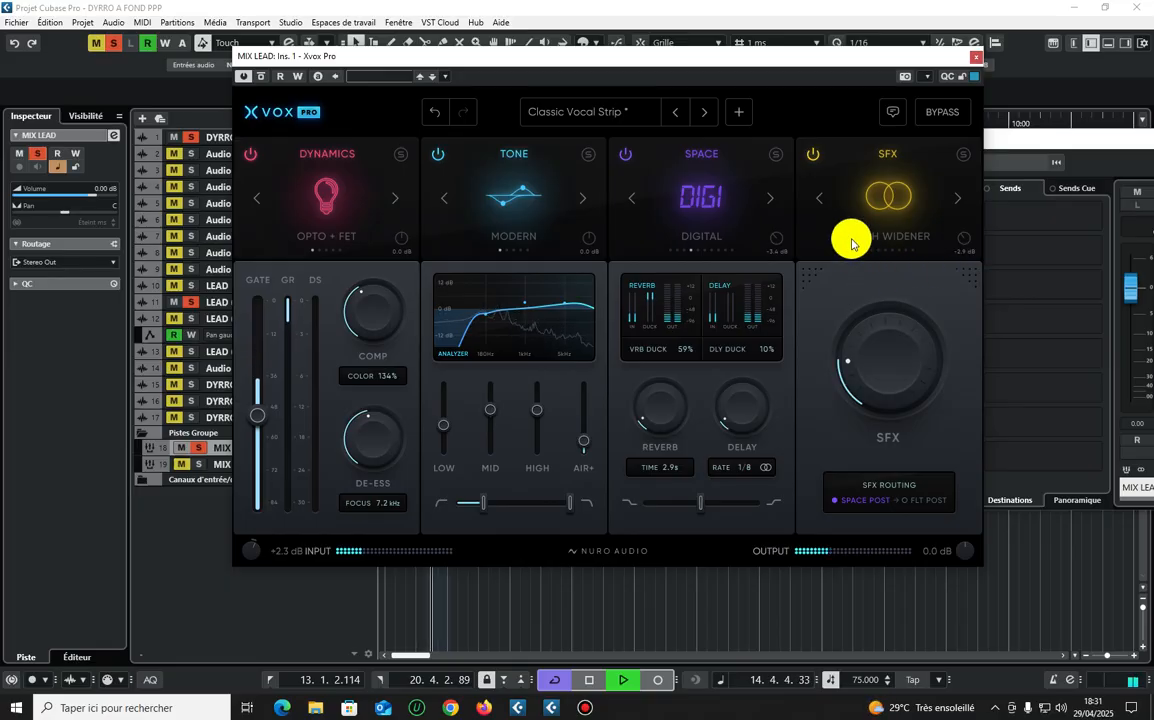
key(space)
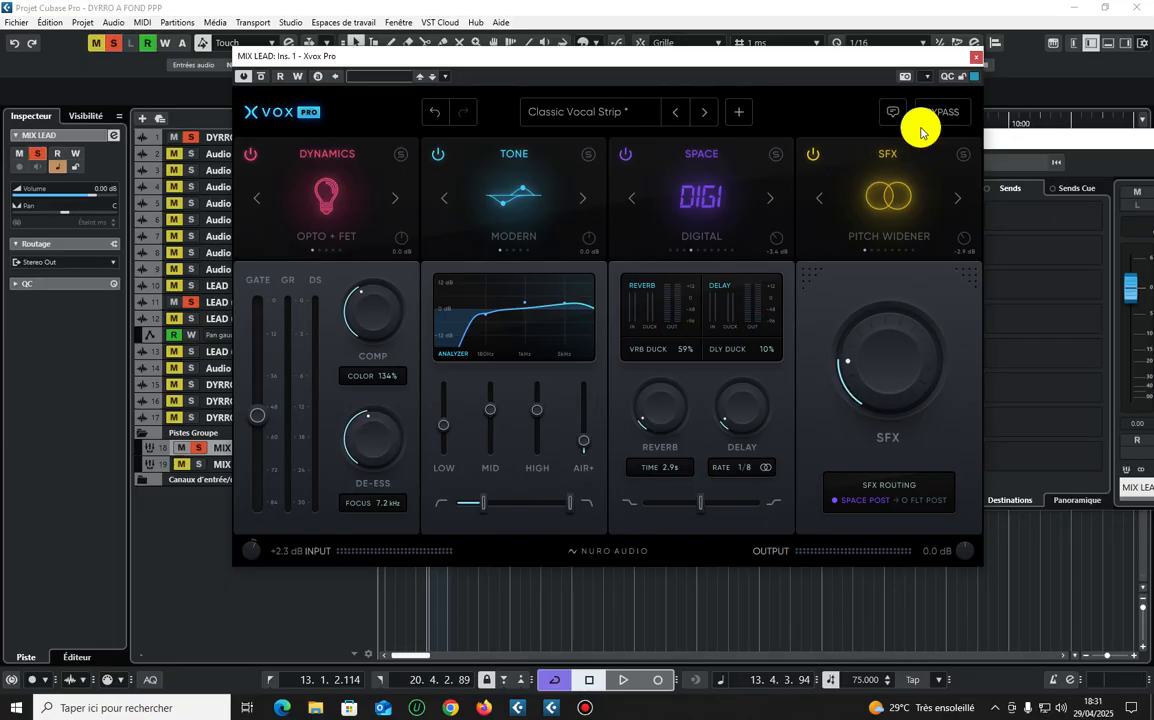
- Solo the SFX section, listen to the Pitch Widener on its own, and end the solo
key(space)
click(961, 155)
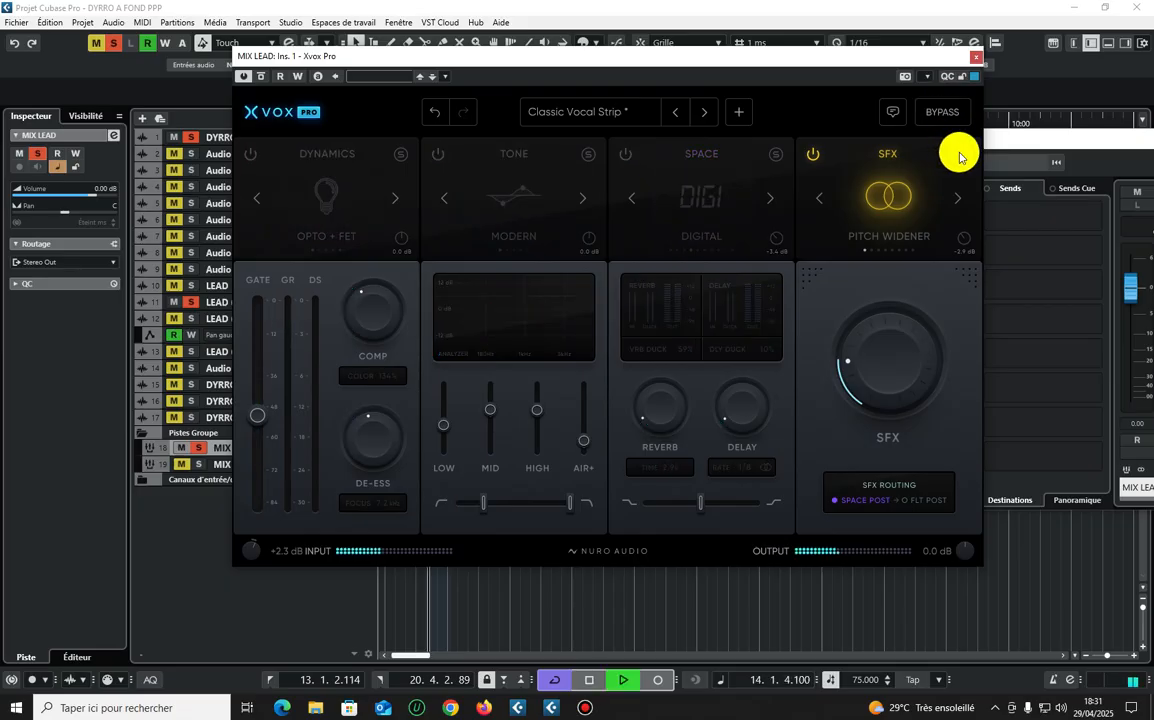
key(space)
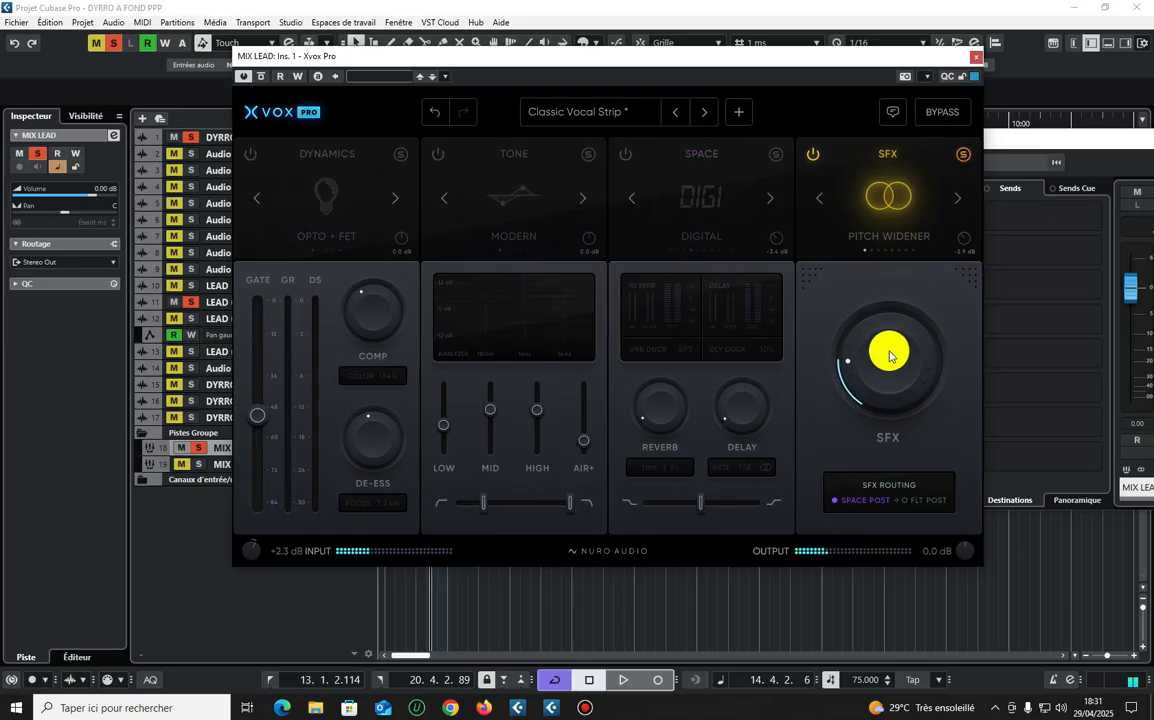
click(959, 158)
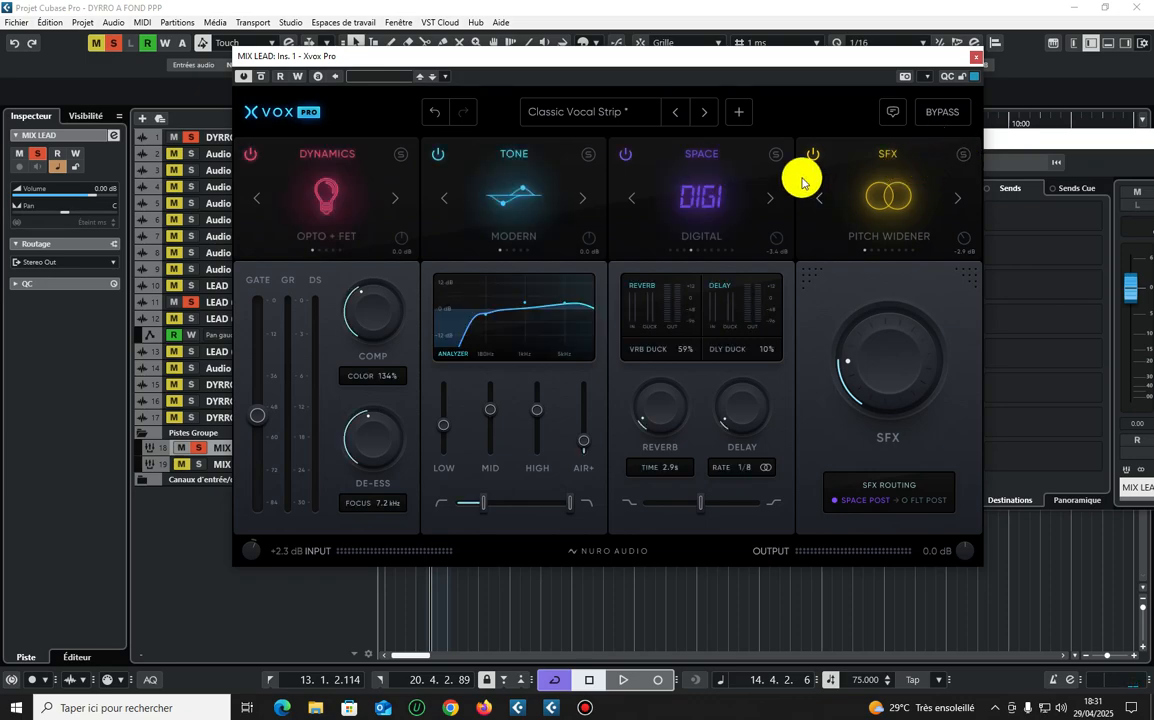
- Solo the Space section during playback, raise its reverb to 19%, and end the solo
click(775, 155)
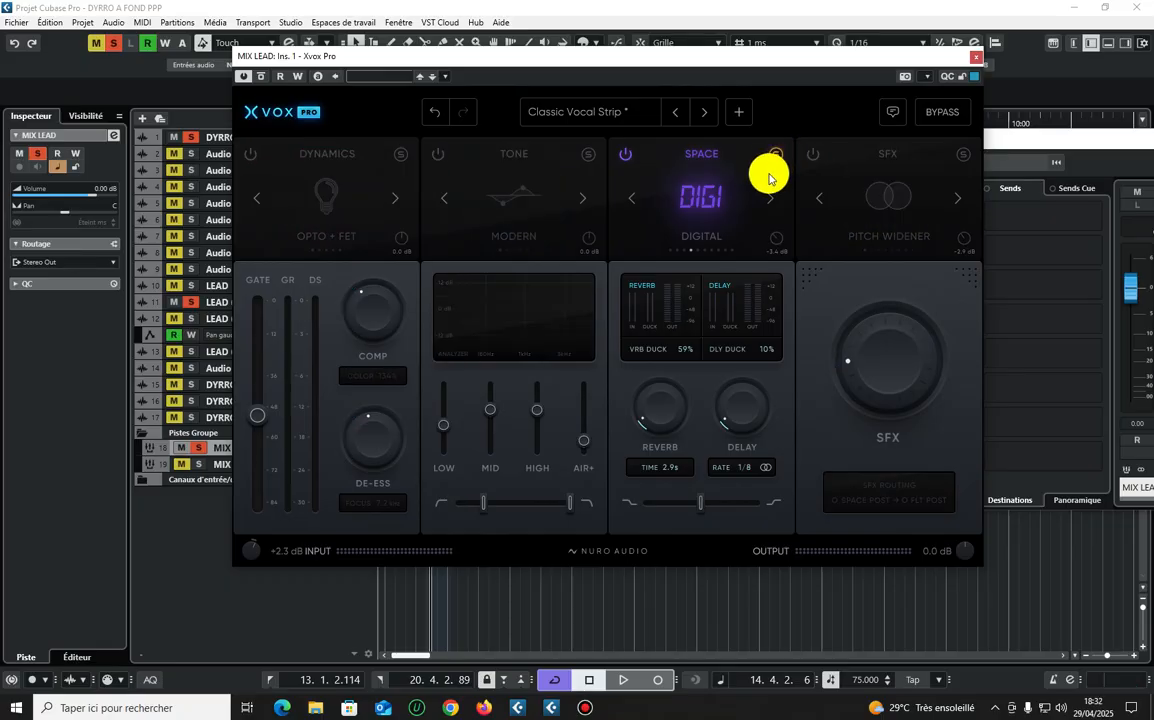
key(space)
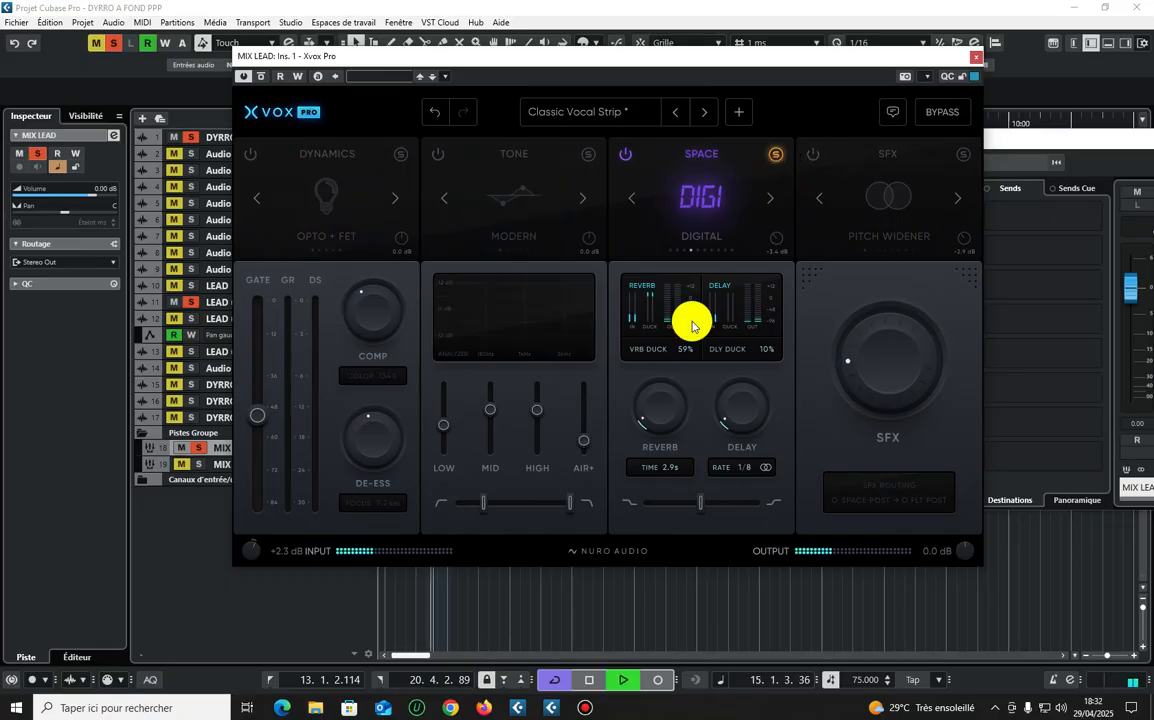
mouse_move(665, 424)
mouse_down()
mouse_move(693, 281)
mouse_move(683, 206)
mouse_move(657, 399)
mouse_move(672, 402)
mouse_up()
key(space)
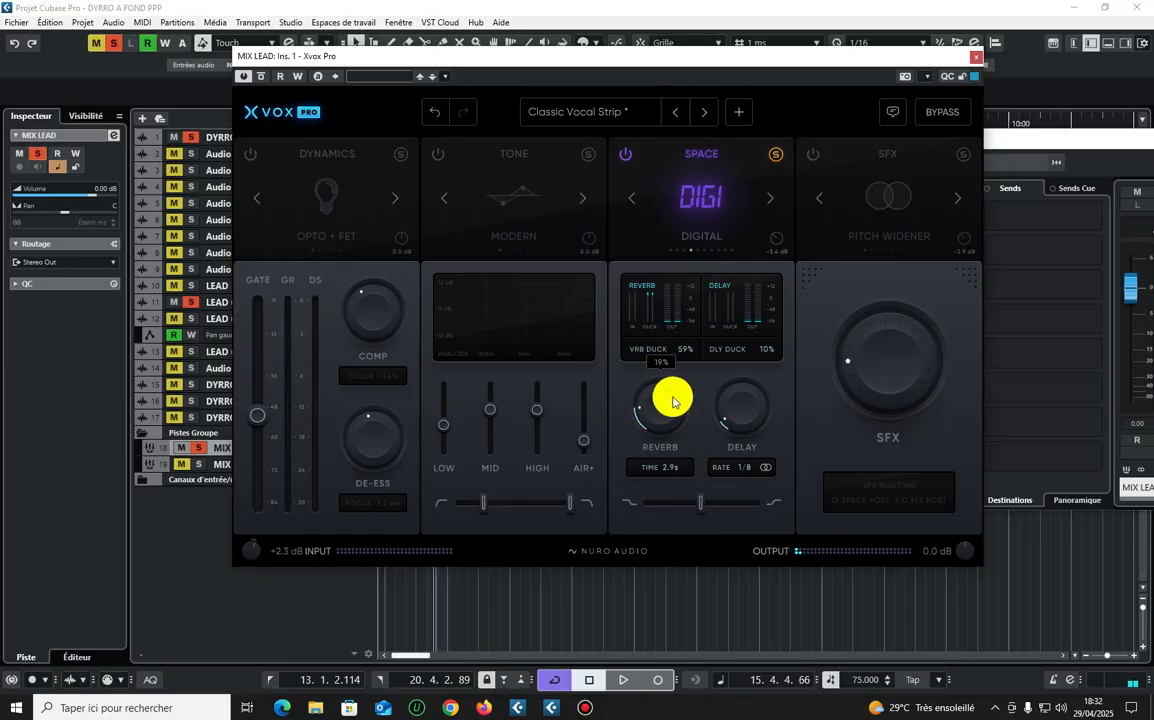
click(775, 153)
- Solo the Tone section, listen to the EQ on its own, and end the solo
click(589, 154)
key(space)
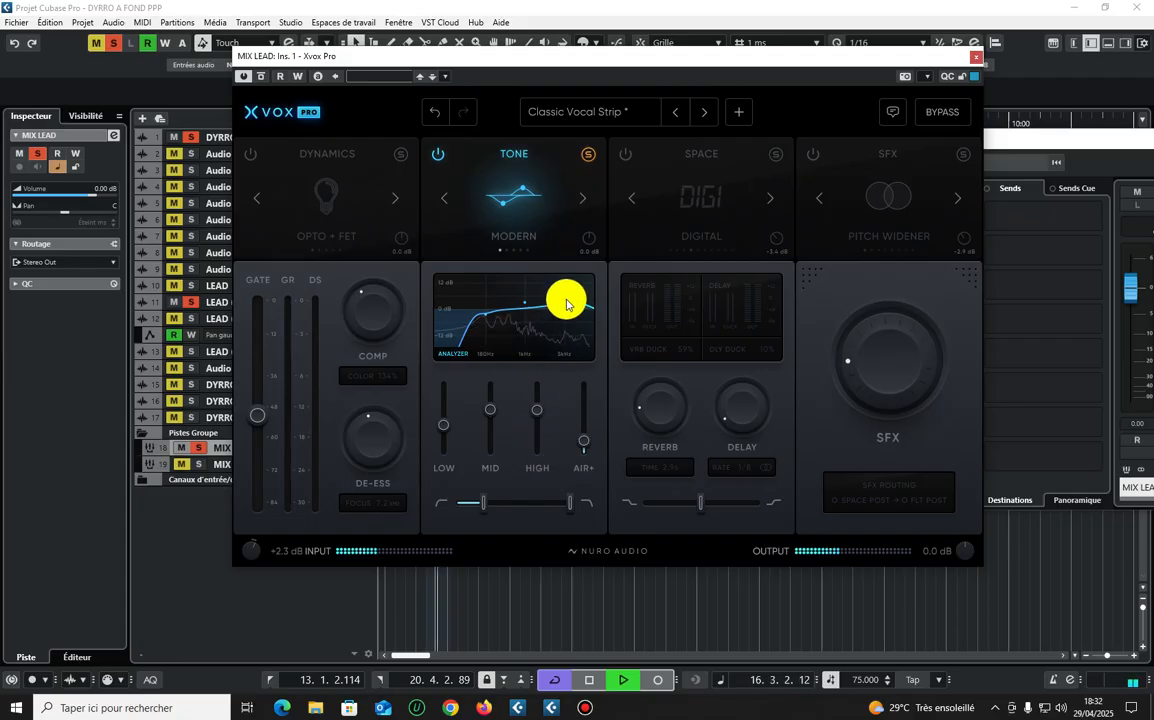
click(588, 156)
key(space)
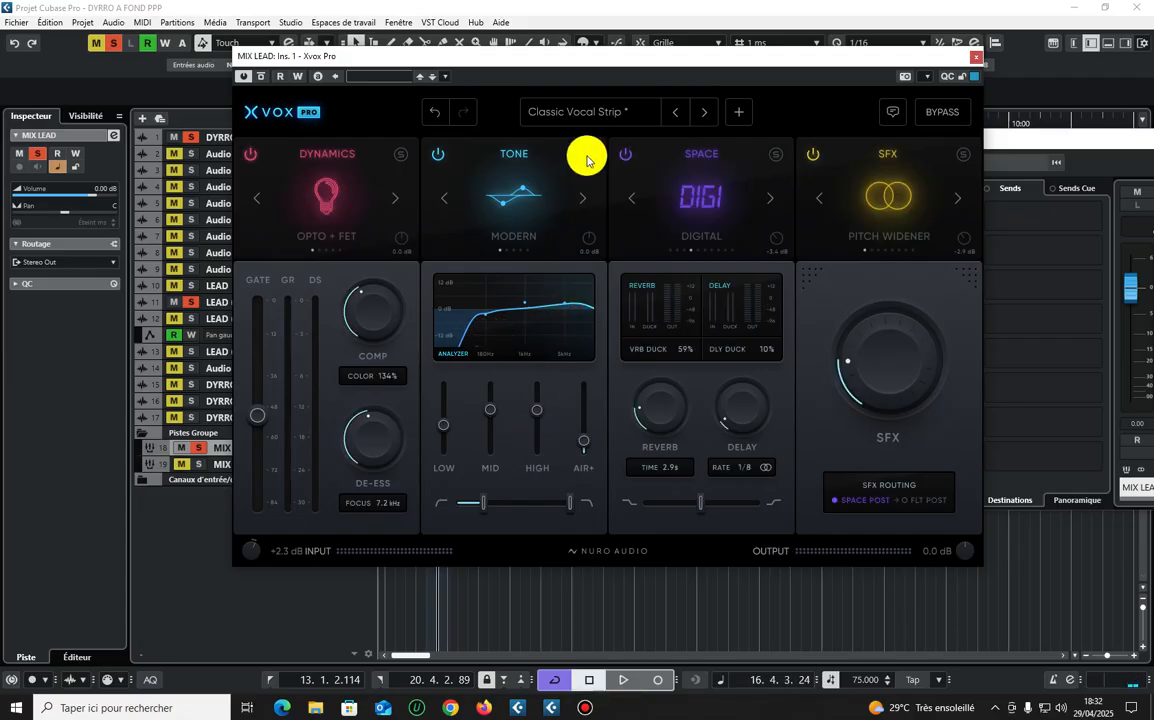
- Solo the Dynamics section and lower the plugin's input gain to +1.4 dB while the vocal plays
click(409, 158)
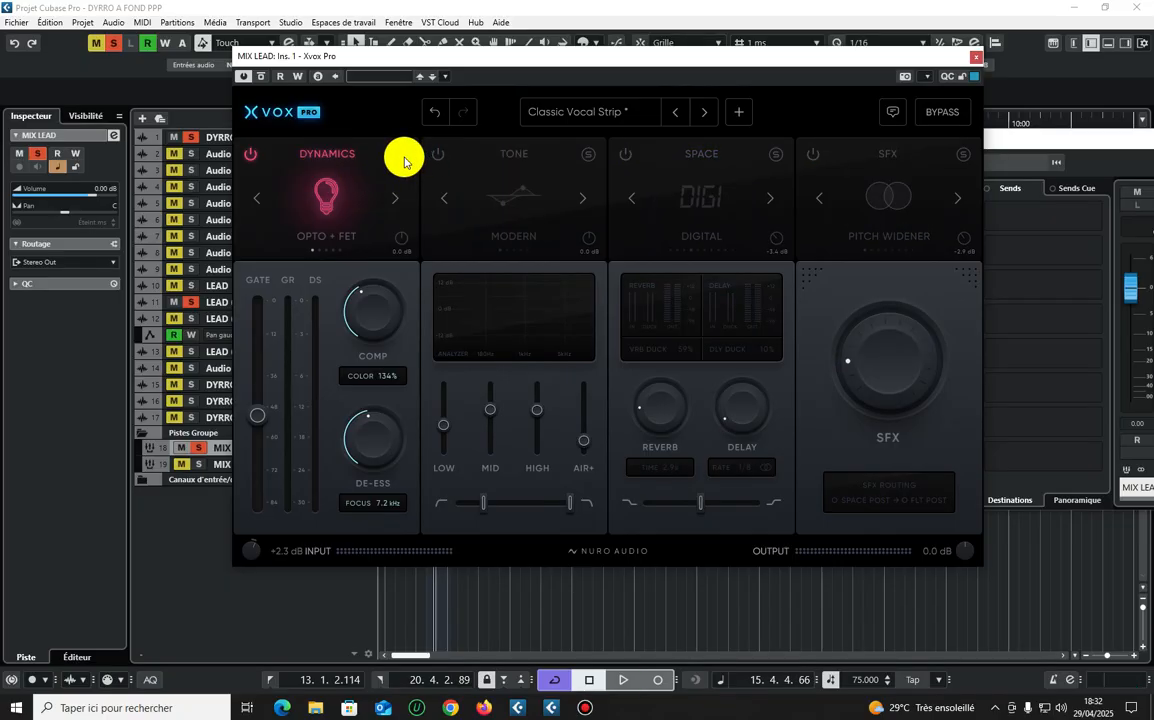
key(space)
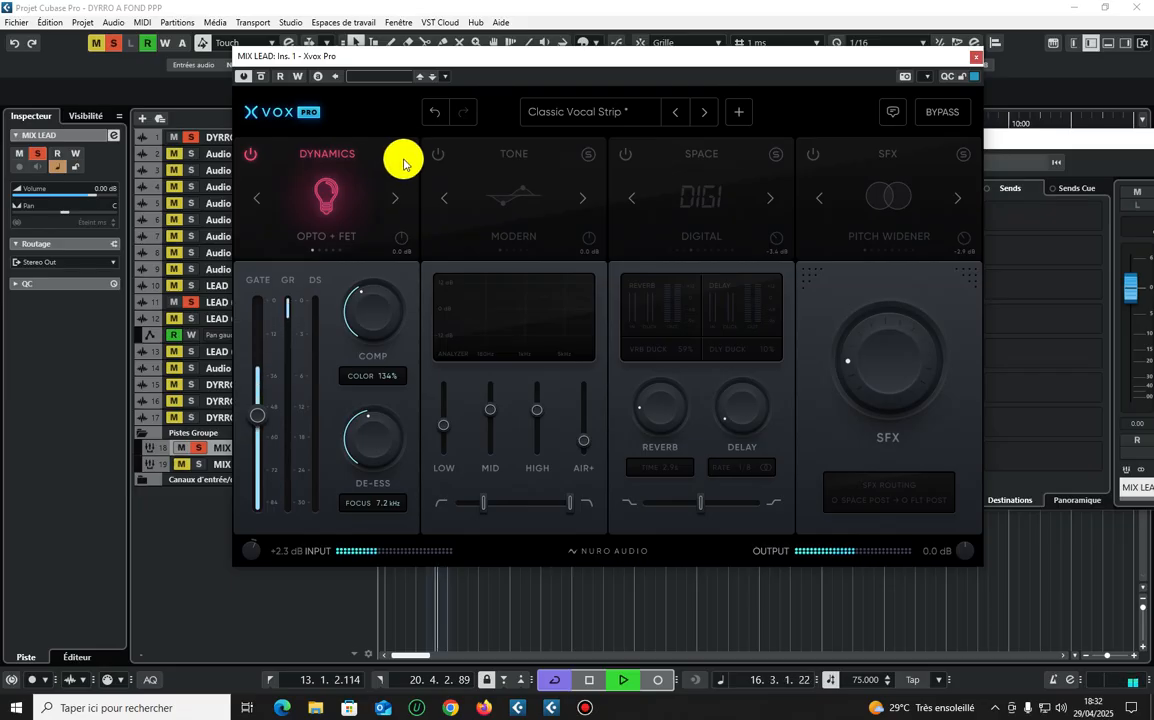
key(space)
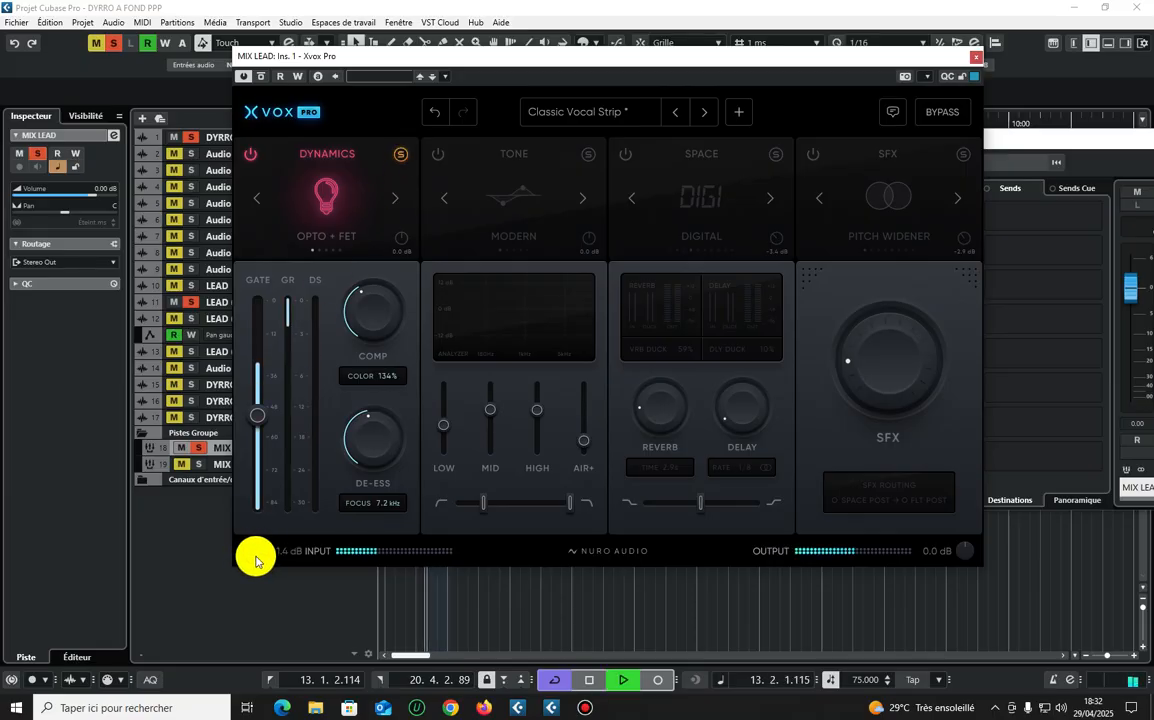
- End the Dynamics solo and lower the SFX amount to 13%, with the Tone section switched back on
click(437, 155)
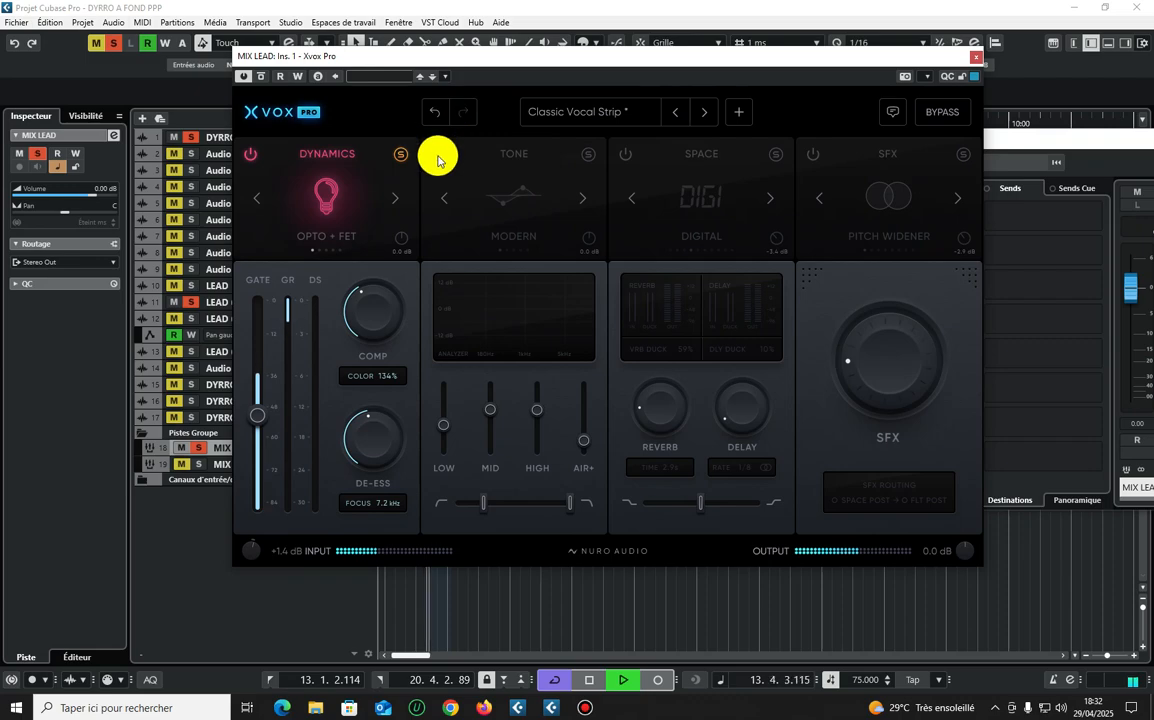
click(405, 155)
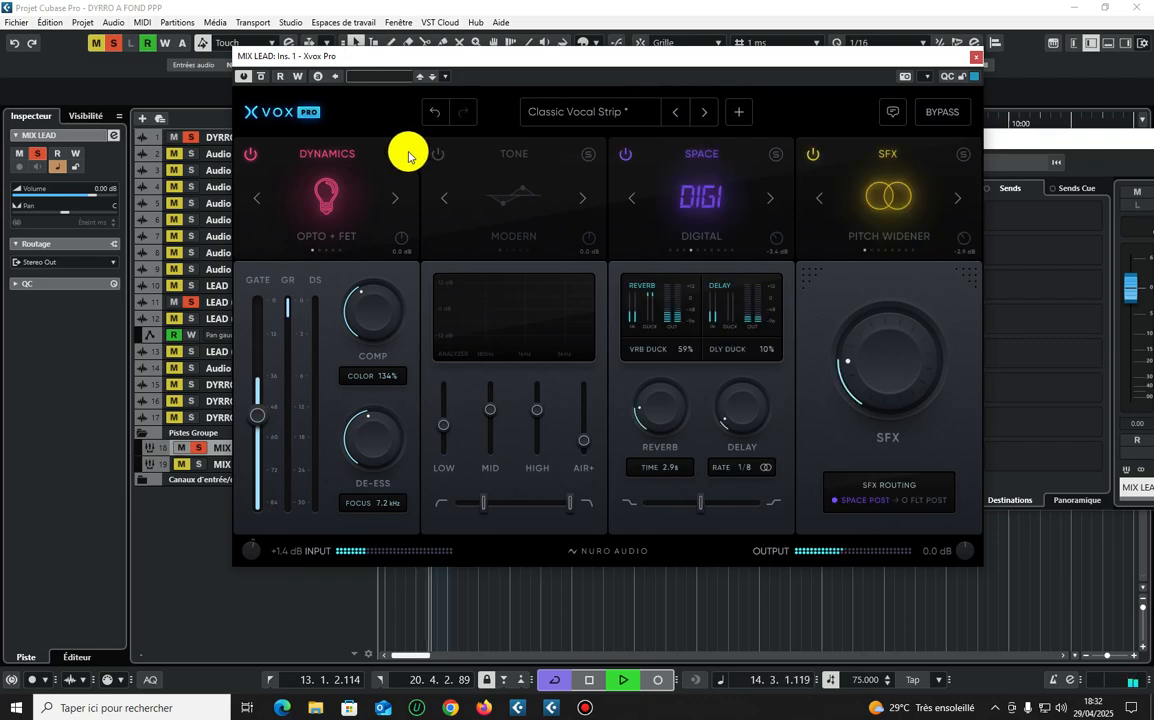
key(space)
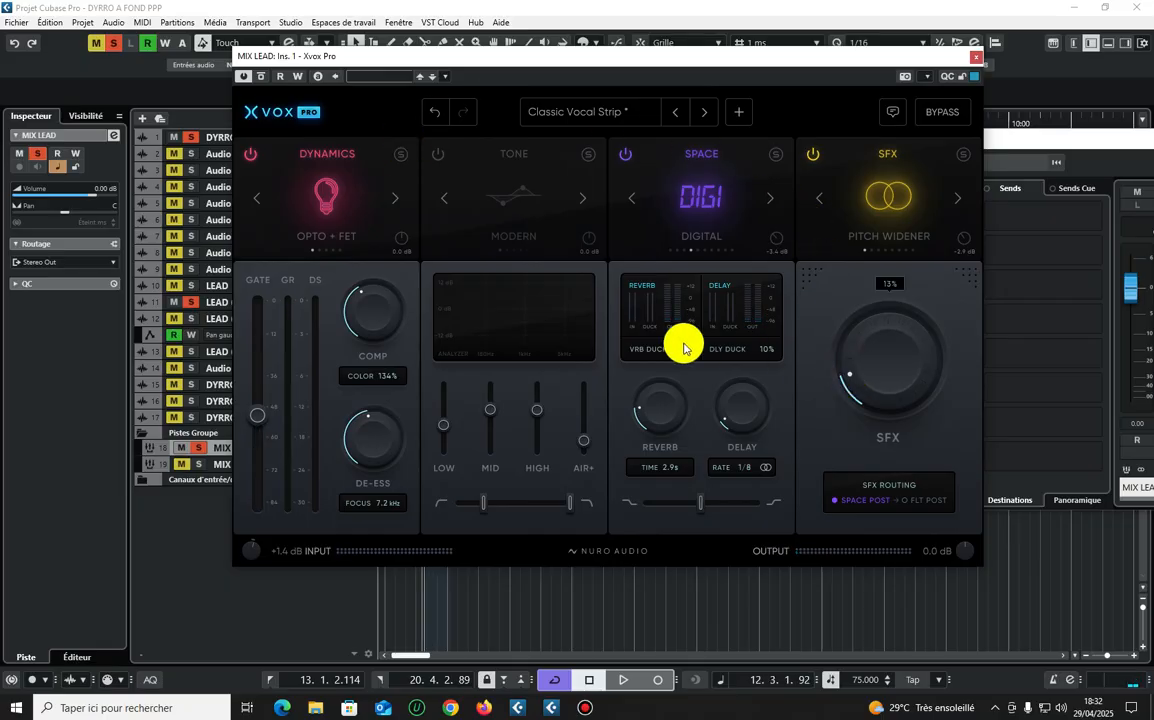
click(443, 152)
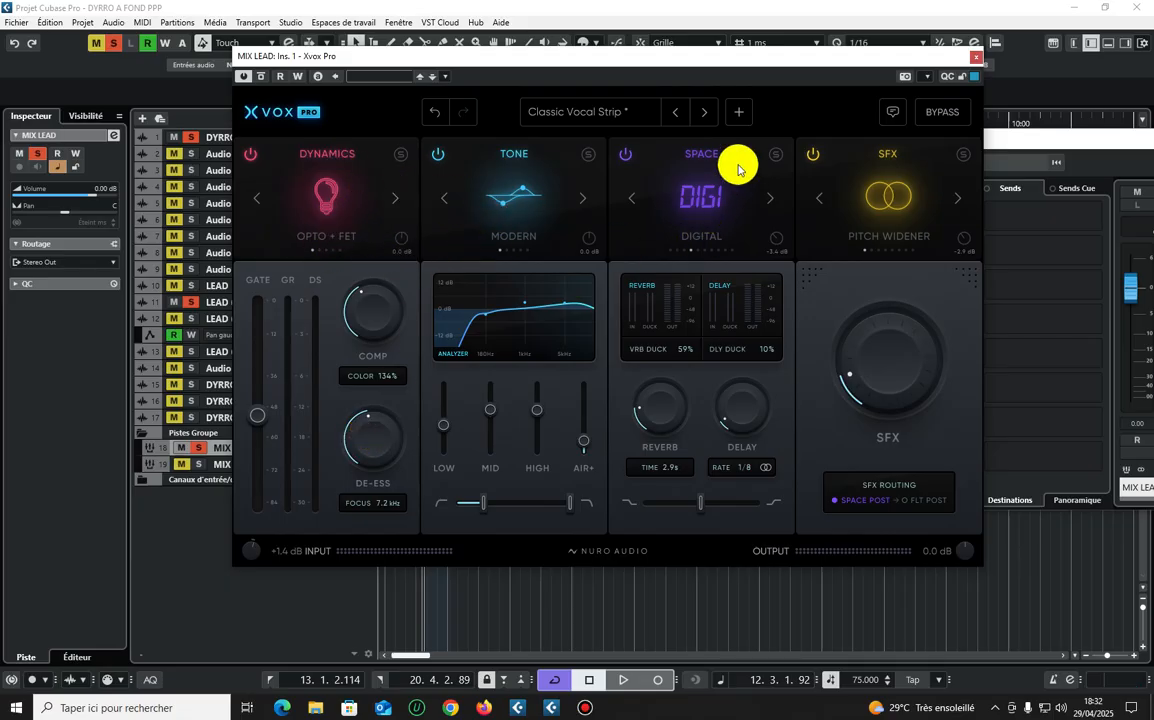
- Try the Smooth type in Dynamics before returning to Opto + FET, and audition the Space section with its type changed to Chamber
click(392, 200)
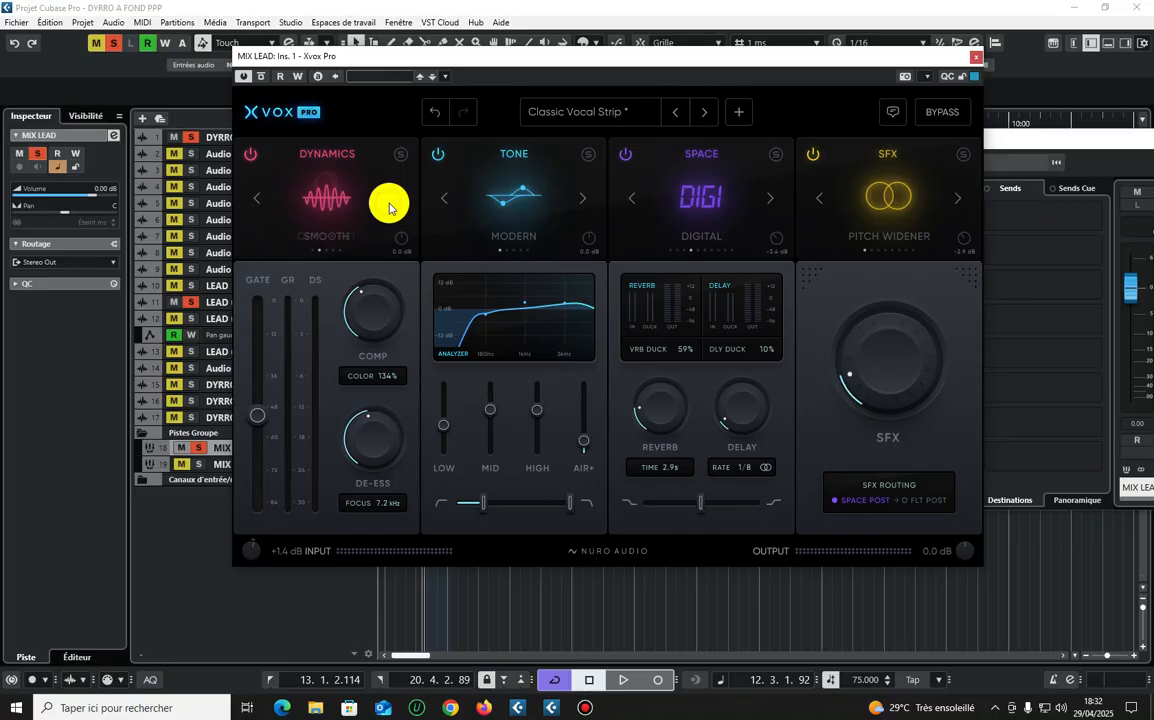
click(256, 198)
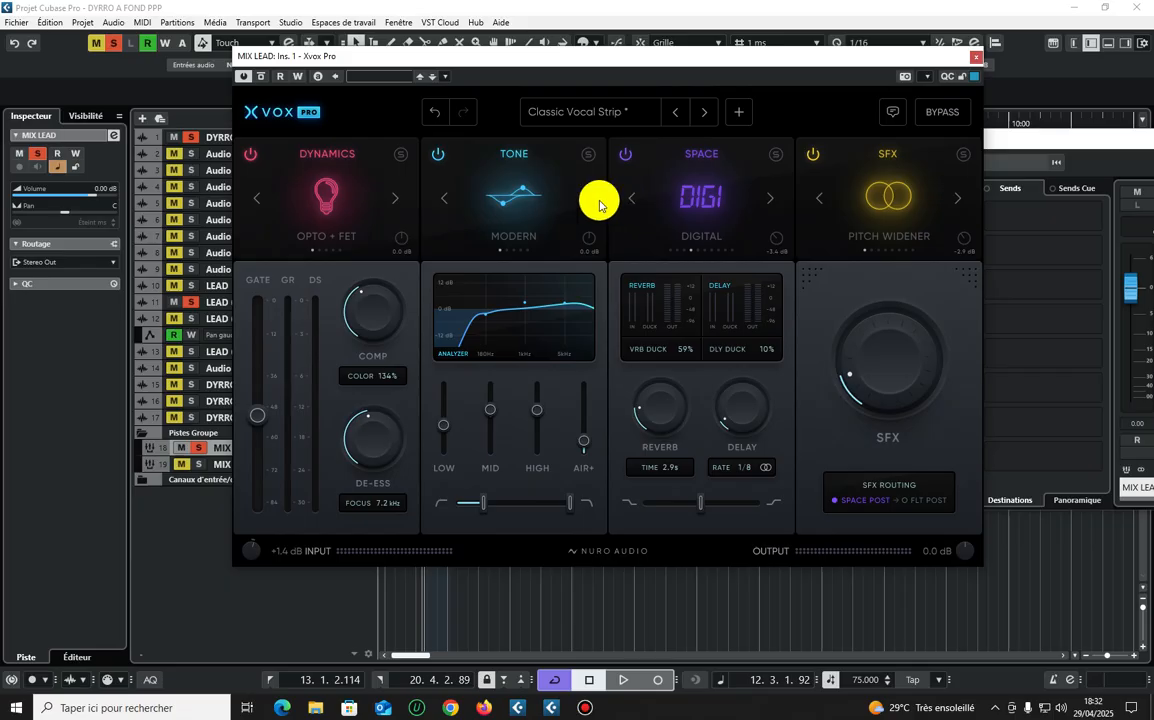
key(space)
key(space)
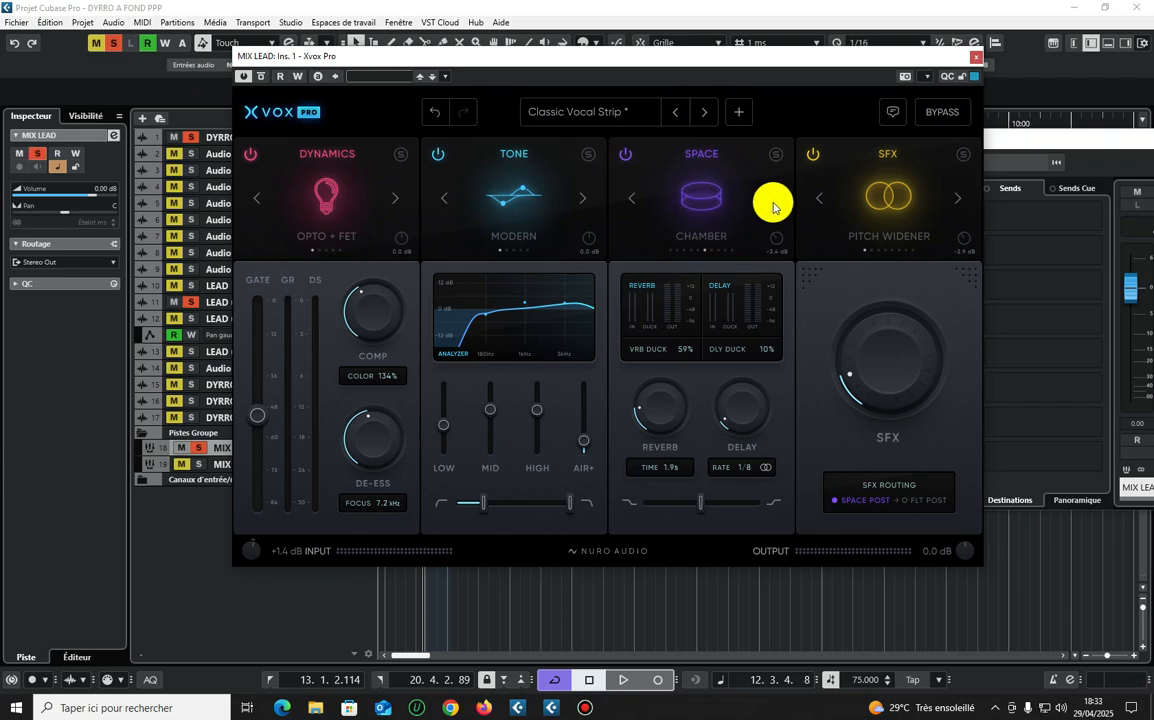
- Set the Space type to Room, with higher reverb and delay amounts and a section level of -2.6 dB
click(773, 205)
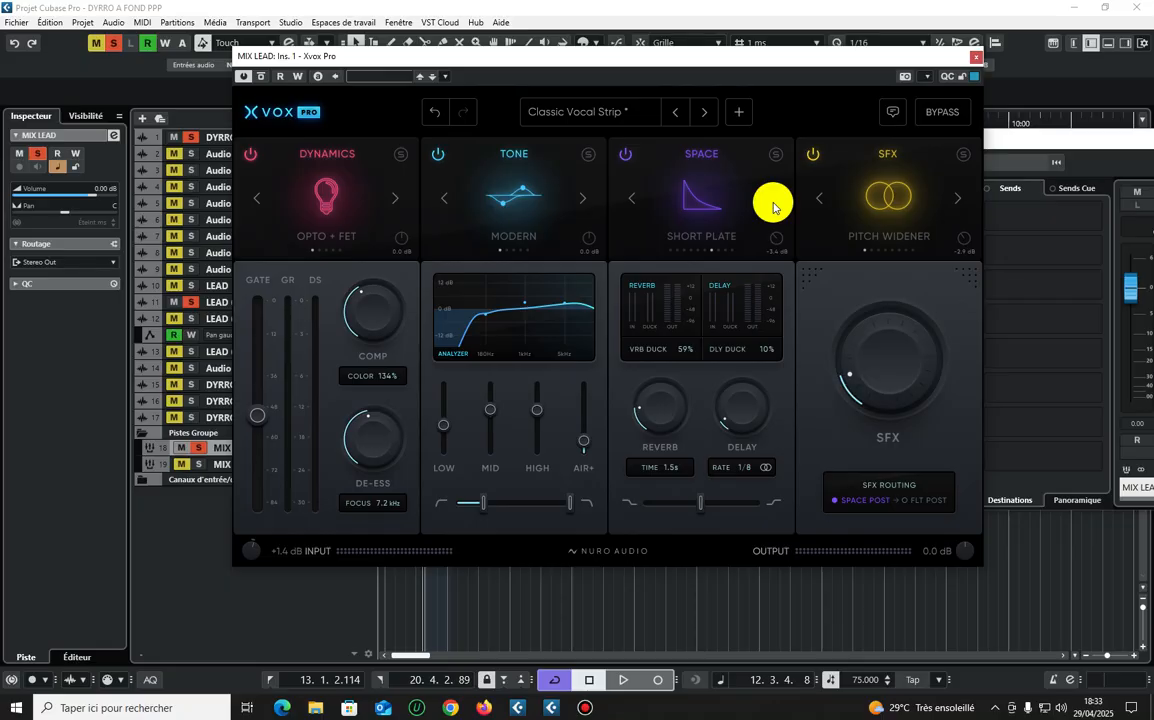
click(773, 205)
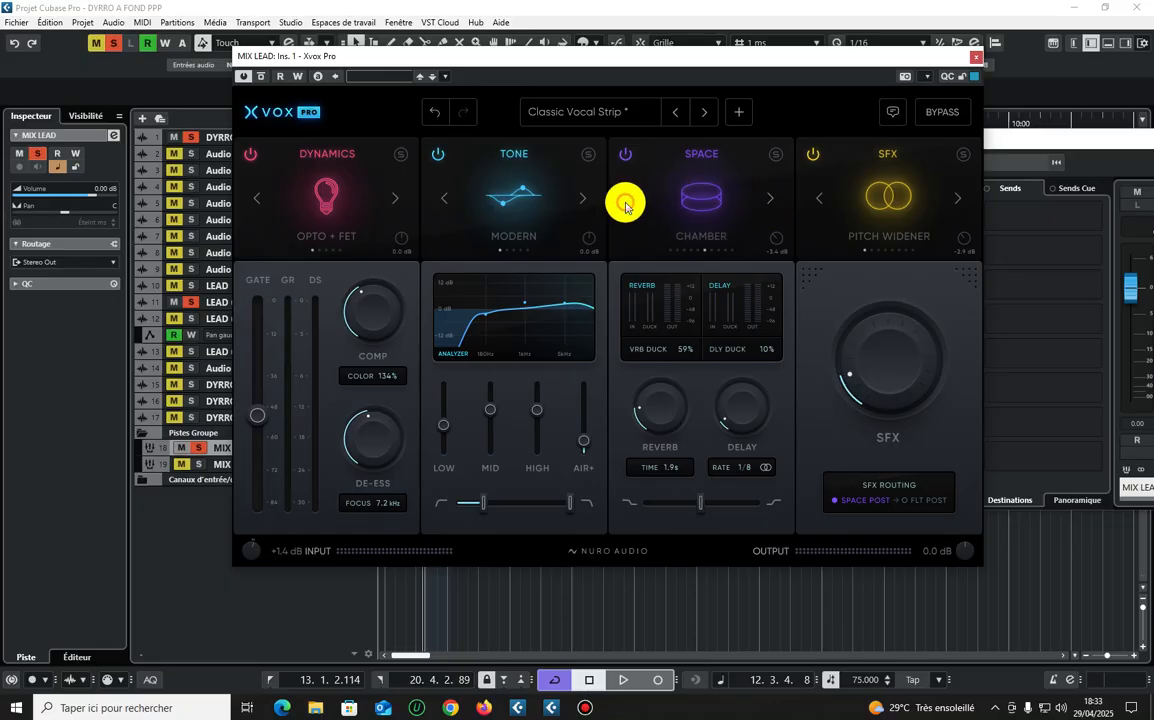
click(765, 196)
key(space)
mouse_move(652, 386)
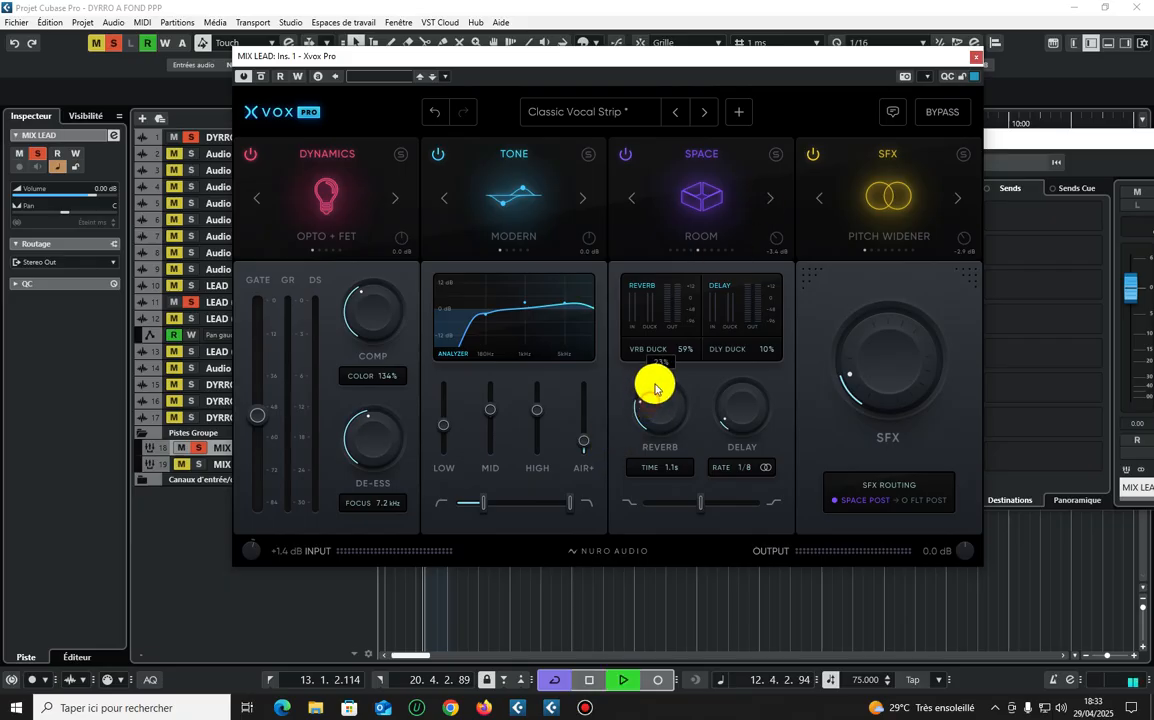
drag(655, 398, 665, 334)
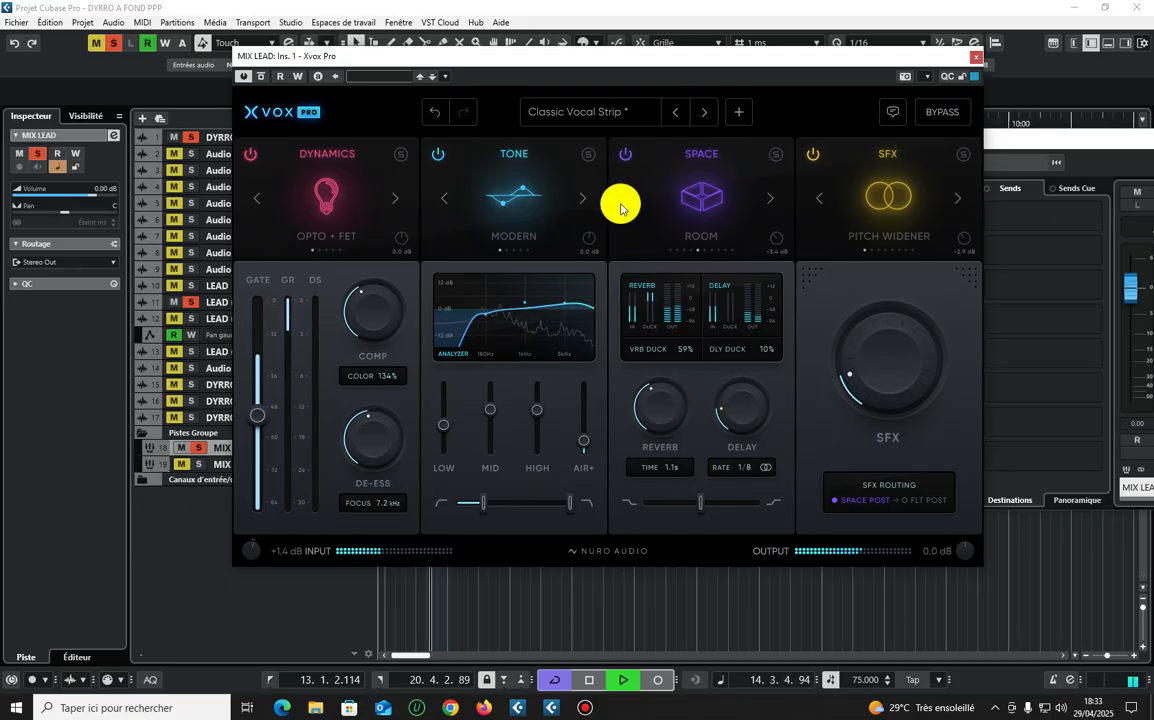
drag(778, 242, 800, 167)
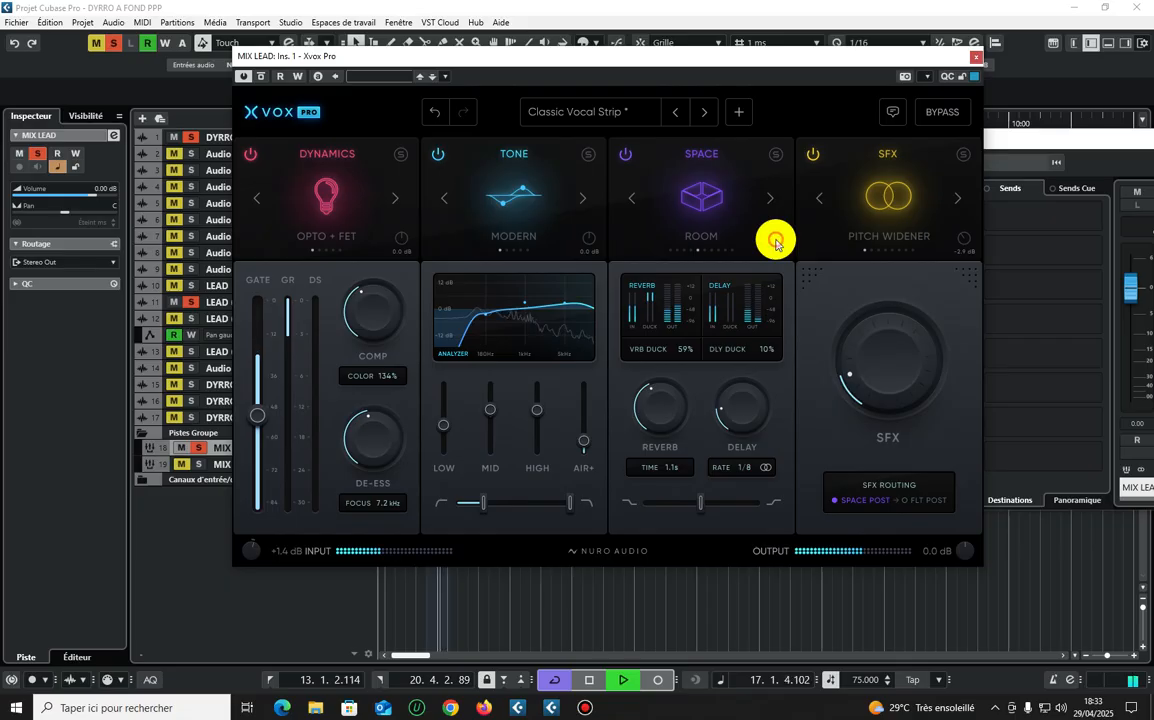
- Compare the processed vocal with the original by briefly bypassing the whole plugin during playback
click(940, 116)
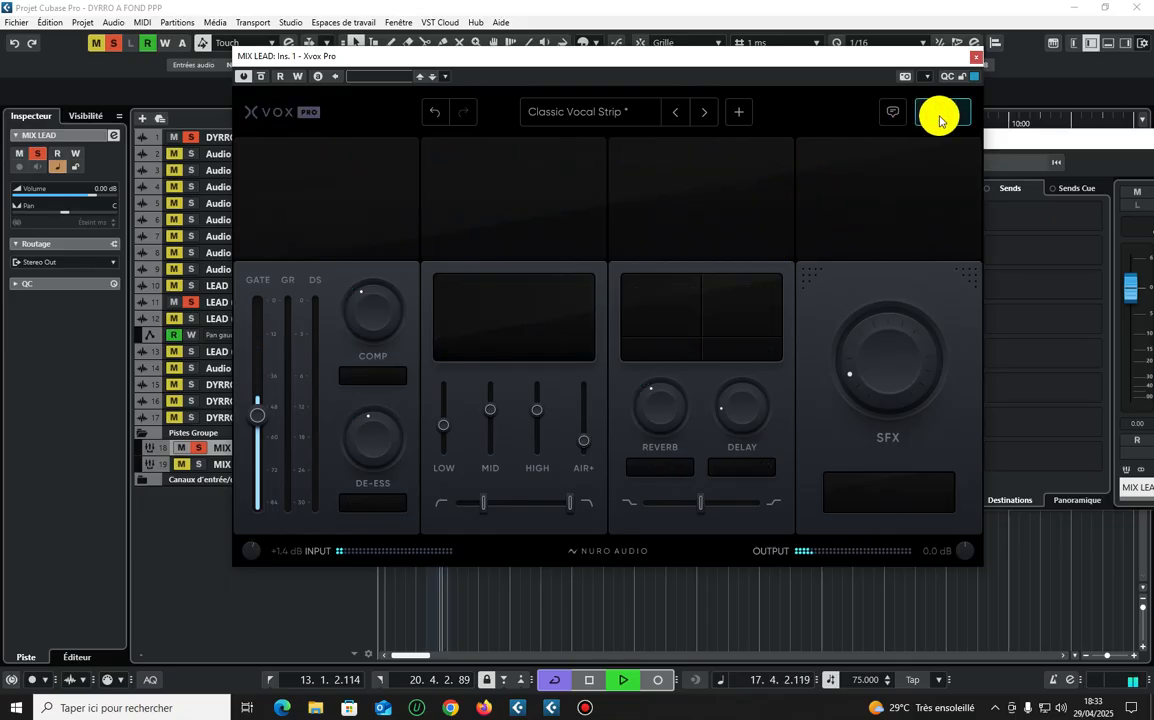
click(940, 116)
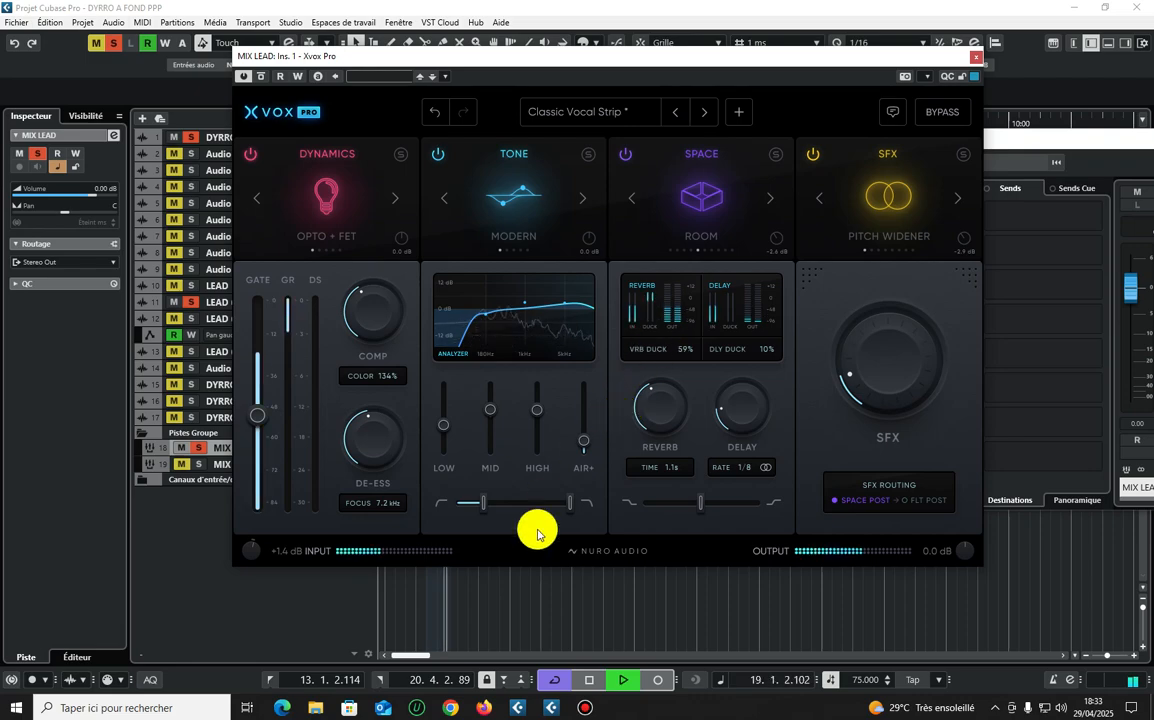
click(582, 708)
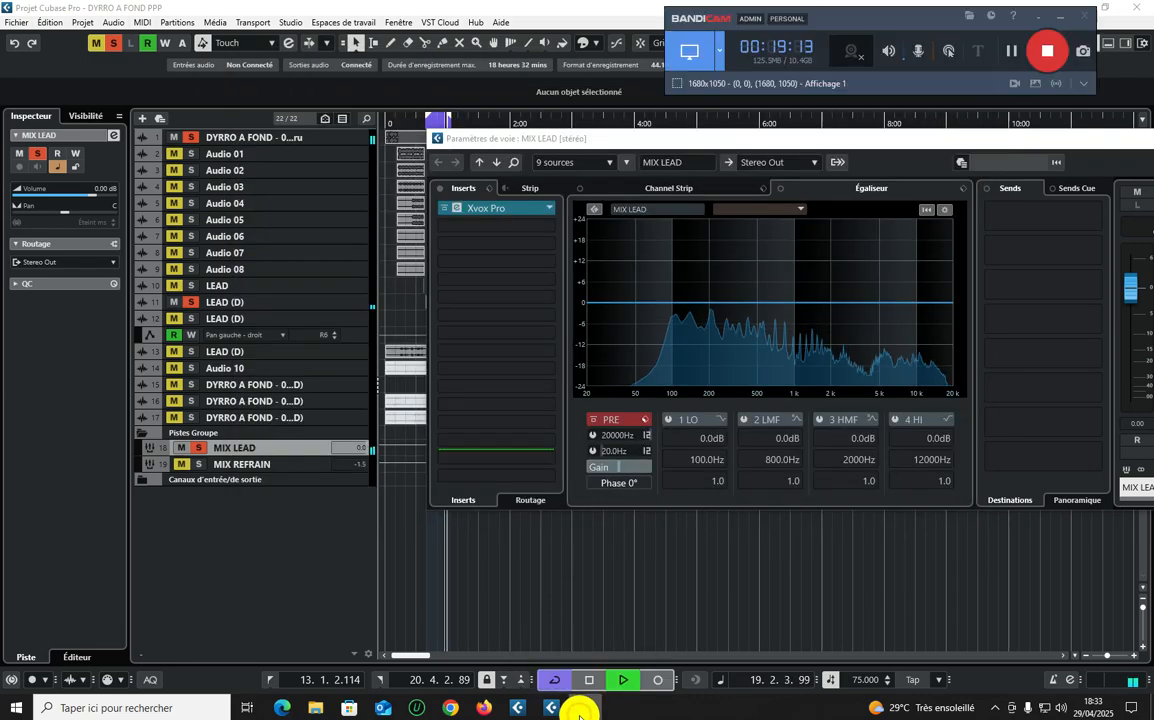
click(640, 136)
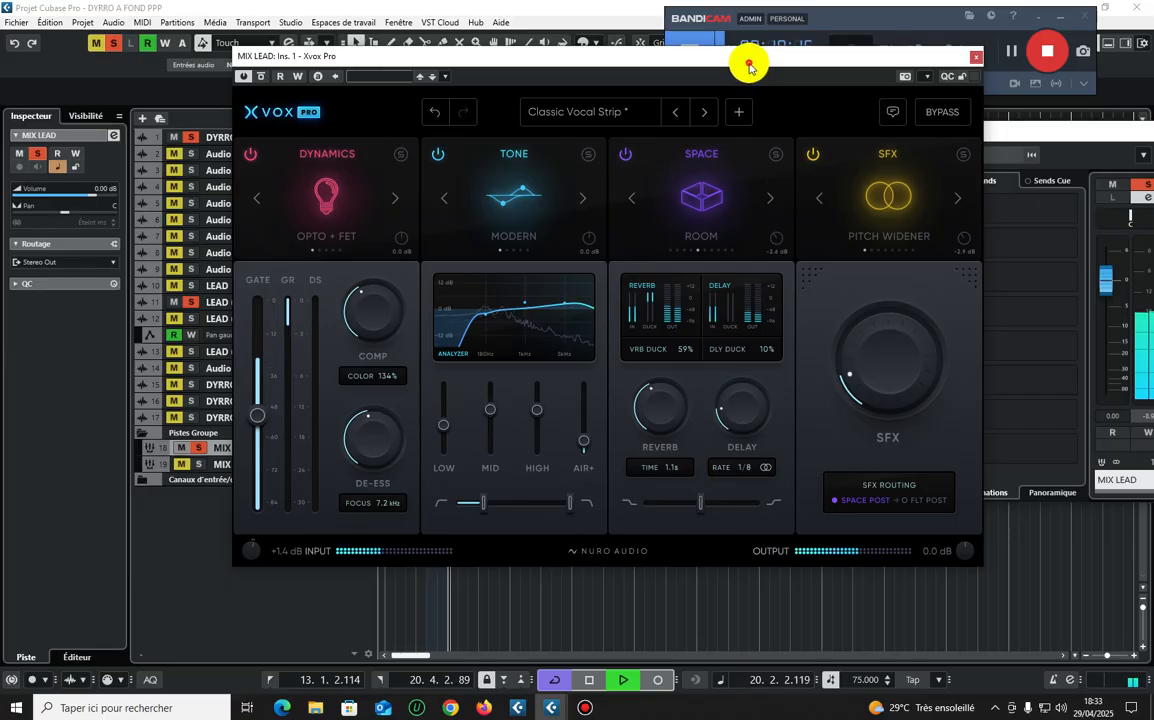
click(570, 12)
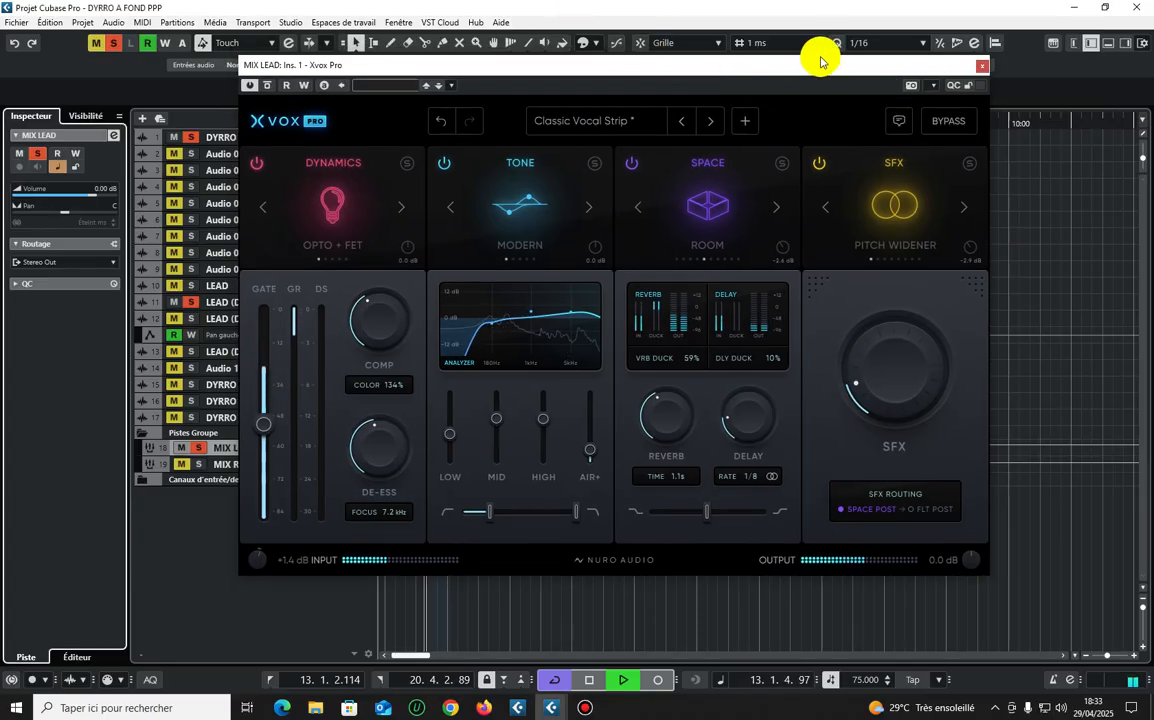
- Set the compressor color to 137% and the de-esser focus to 8.3 kHz, and listen to the vocal
mouse_move(760, 66)
mouse_down()
mouse_move(864, 156)
mouse_move(868, 113)
mouse_move(776, 83)
mouse_up()
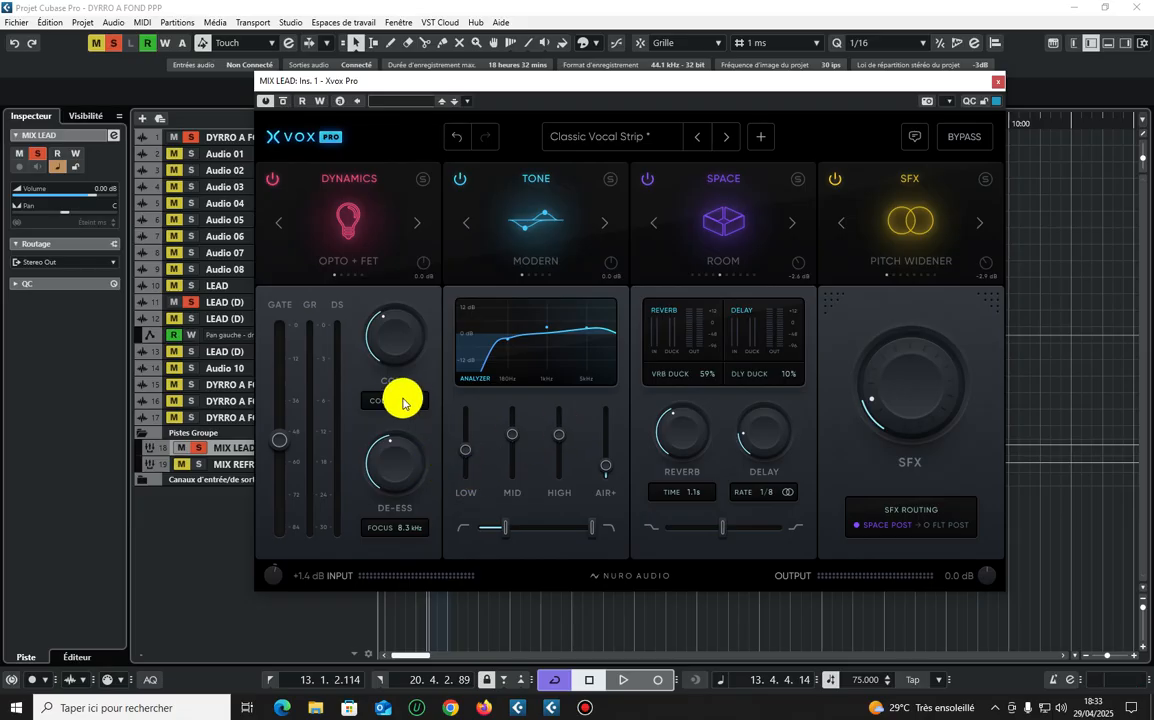
key(space)
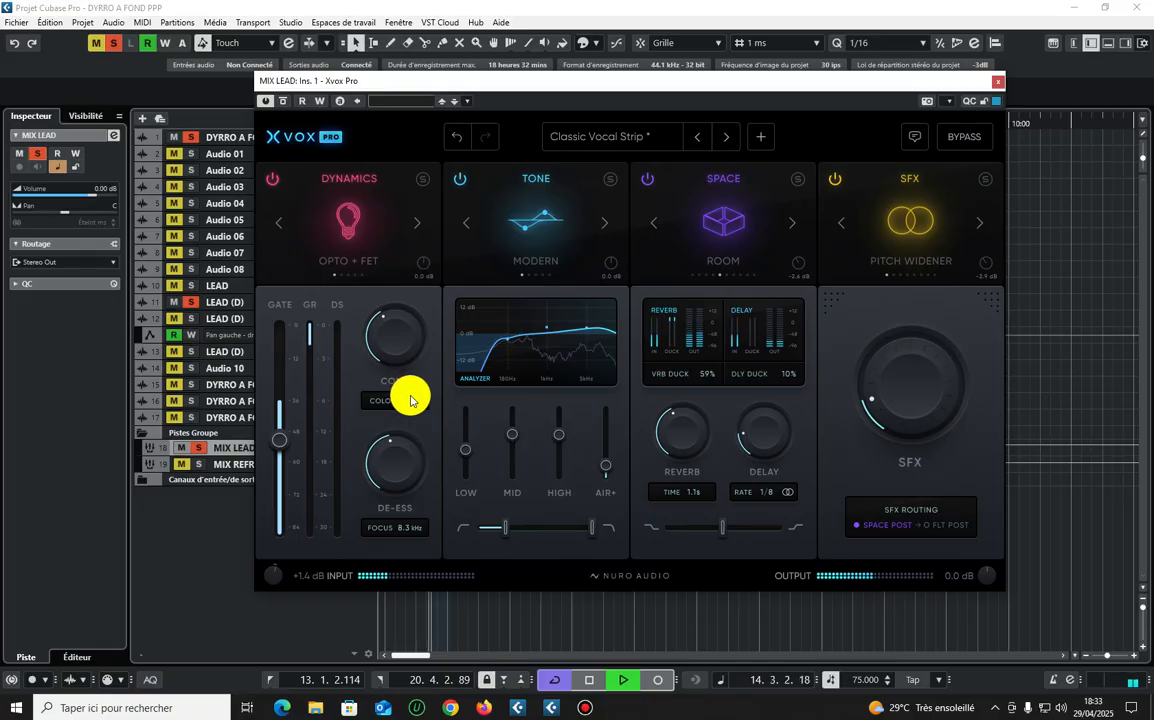
key(space)
- Load the Dry Punch factory preset and play the lead vocal through it
click(618, 140)
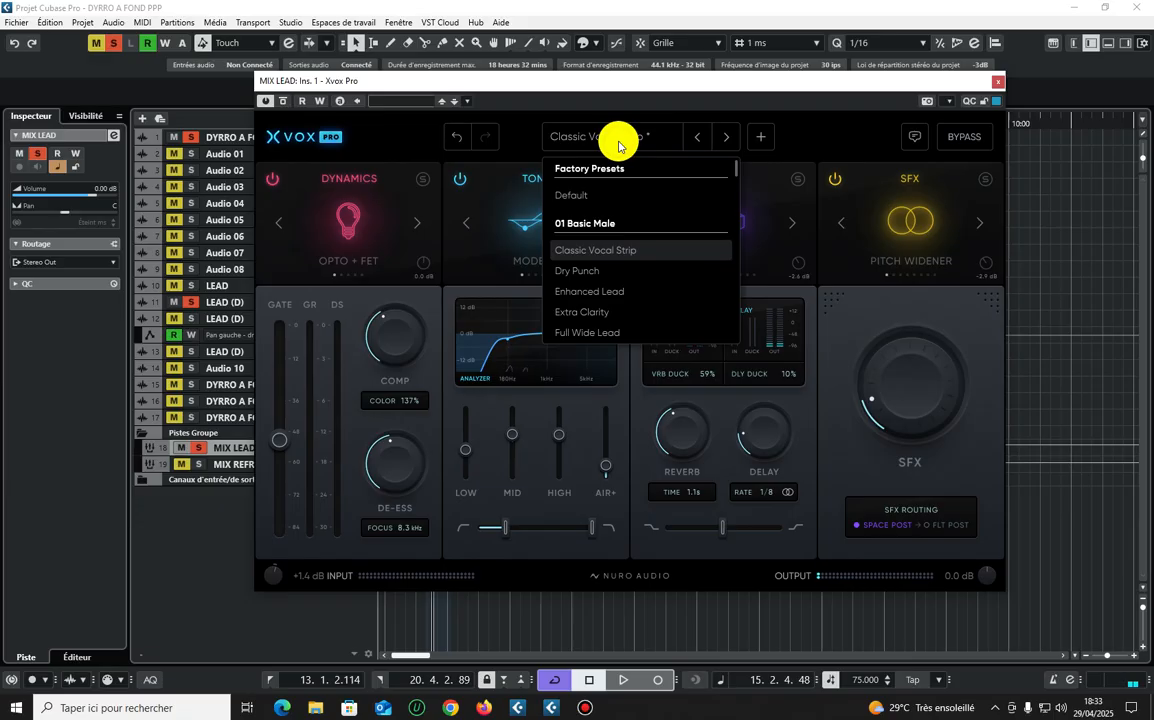
click(635, 274)
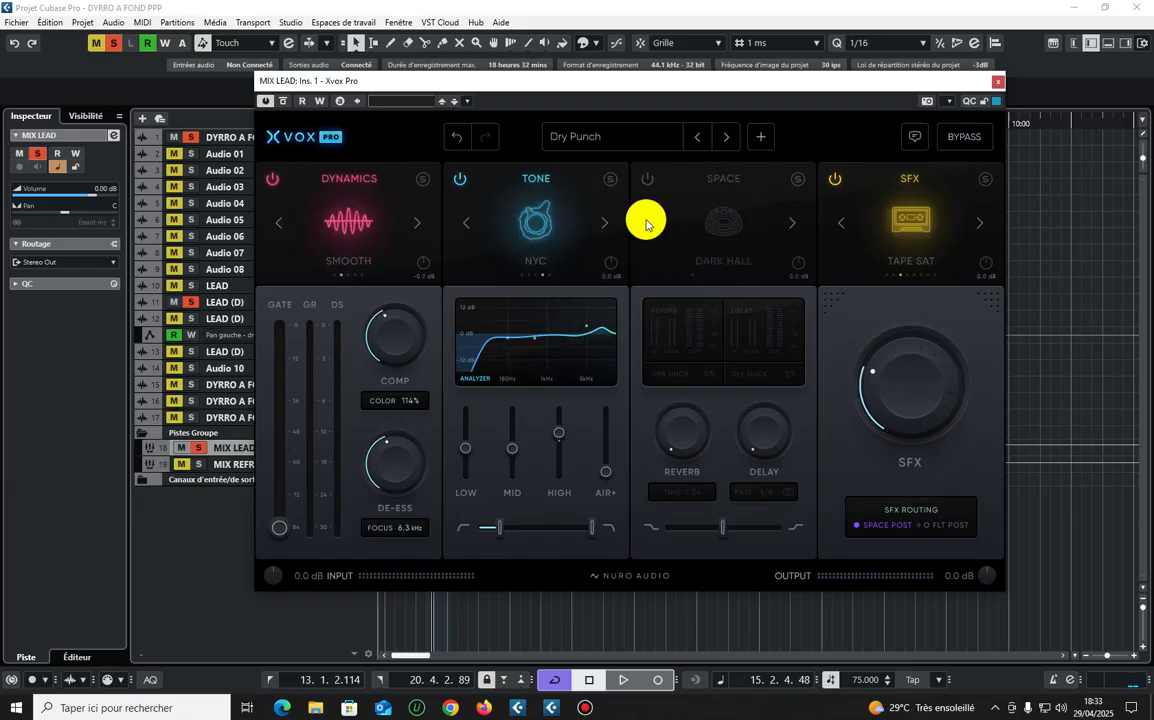
key(space)
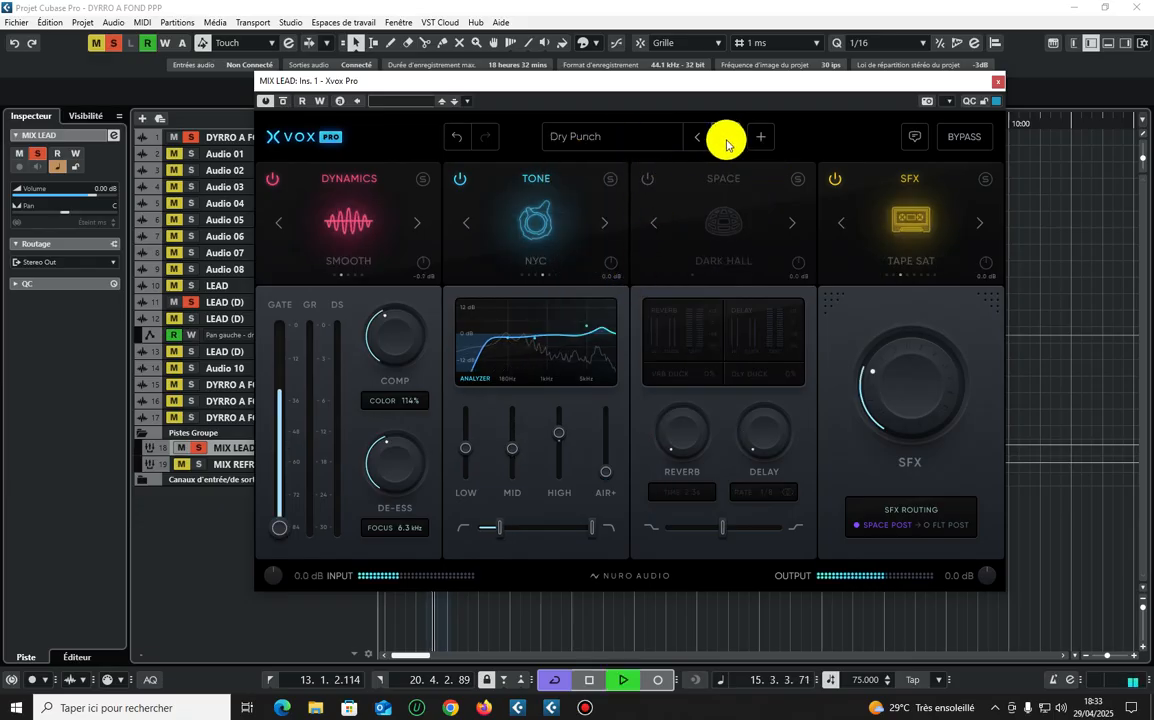
- Load the Enhanced Lead preset and set its compressor amount to 42% while the vocal plays
click(726, 137)
mouse_move(393, 342)
drag(393, 342, 399, 330)
key(space)
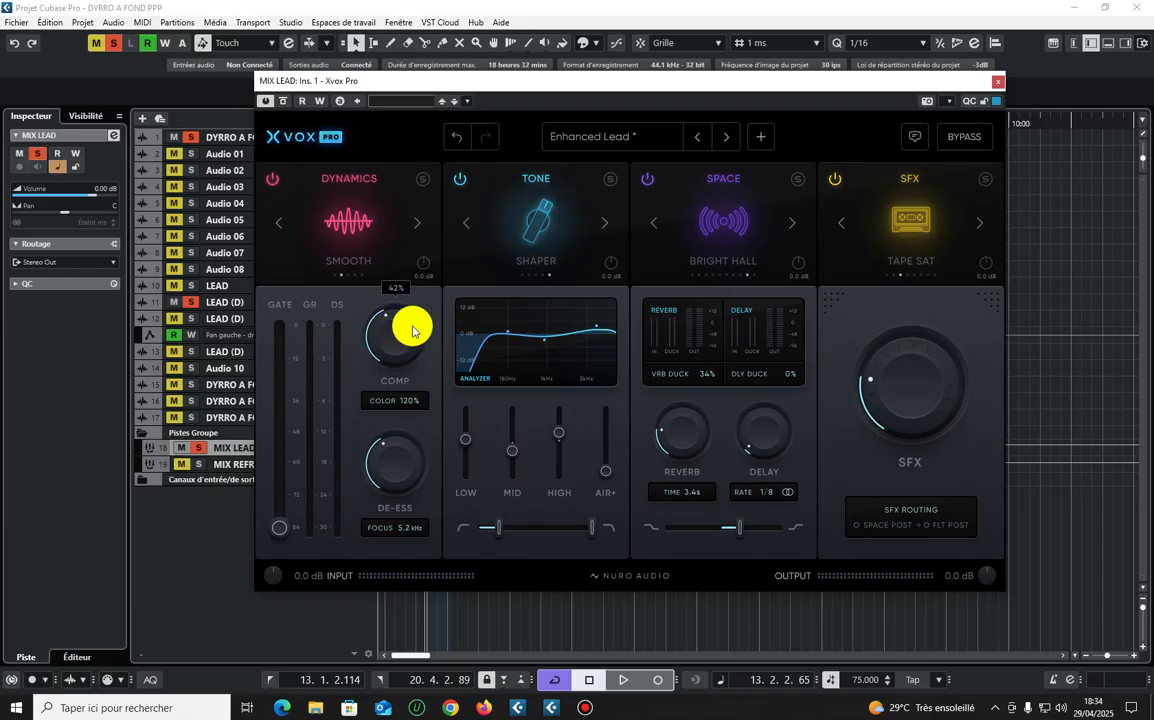
- Lower the Space reverb to about 12% and set the de-esser amount to 43% during playback
click(606, 142)
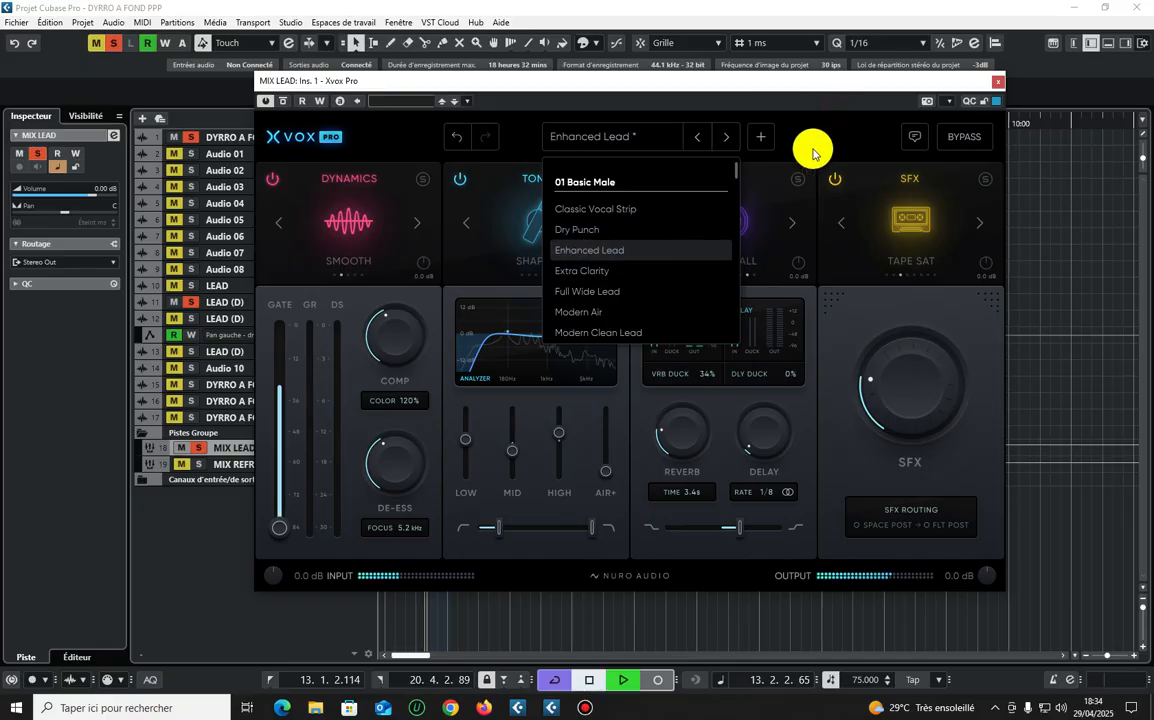
key(space)
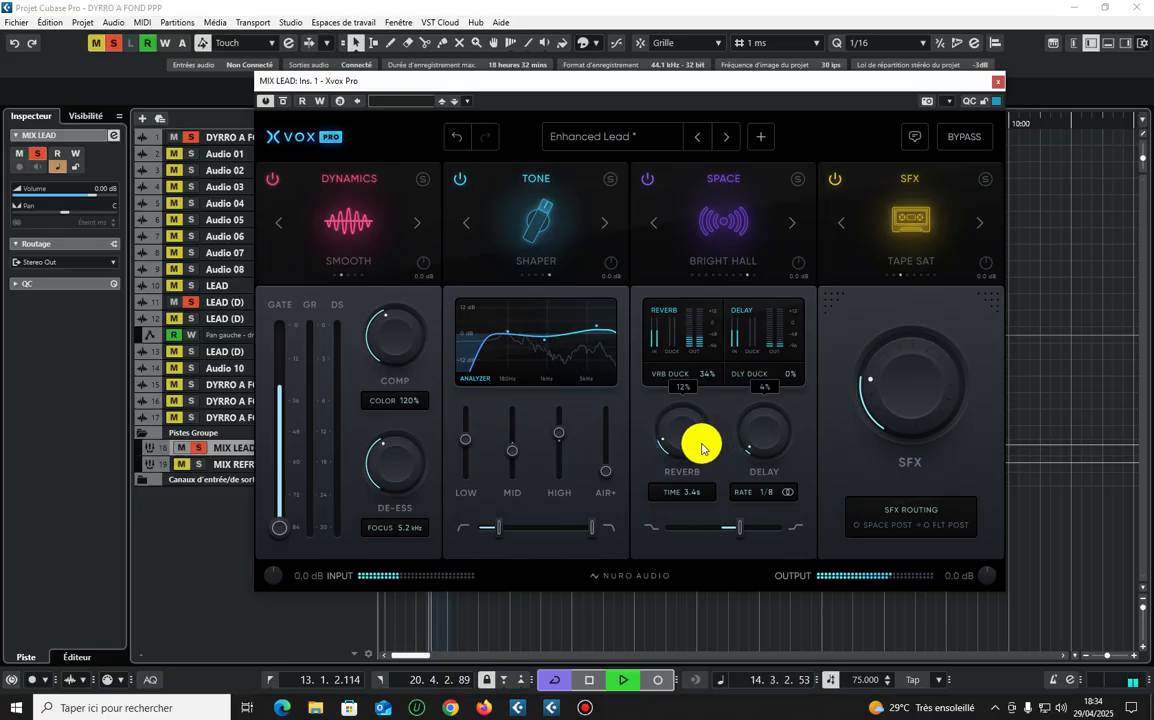
drag(702, 444, 690, 443)
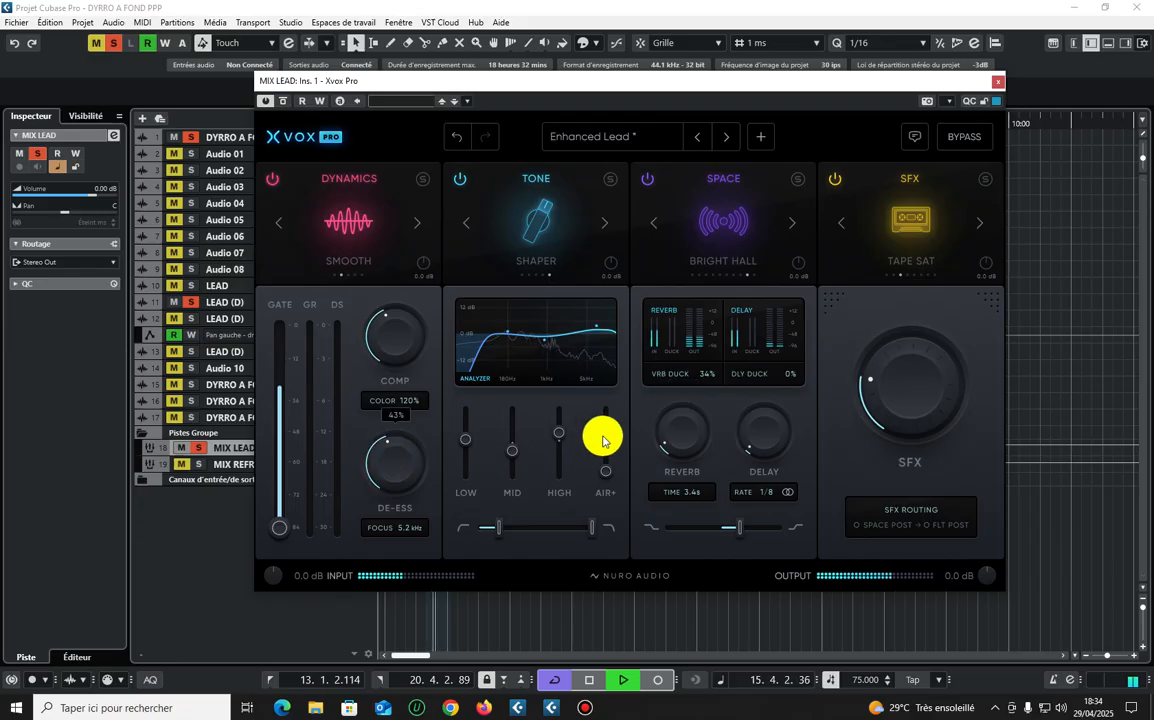
- Raise the Air+ band in the Tone section to about 20% and fine-tune the reverb amount while listening
key(space)
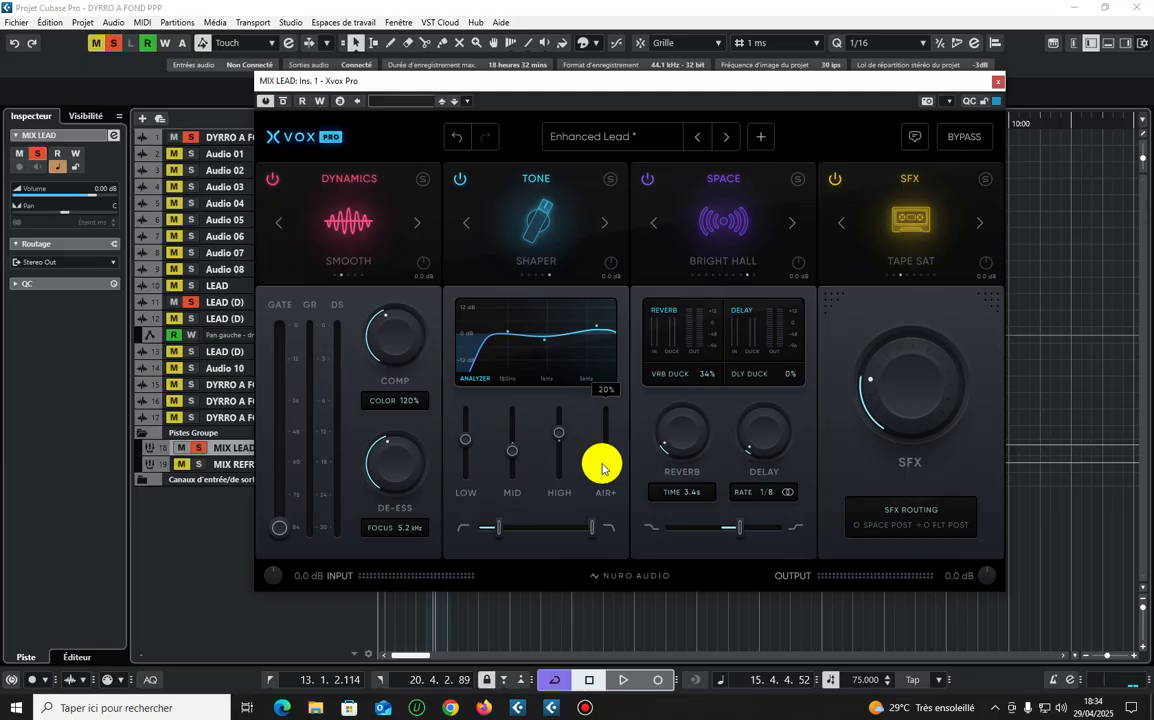
key(space)
mouse_move(603, 466)
mouse_down()
mouse_move(608, 412)
mouse_move(601, 466)
mouse_up()
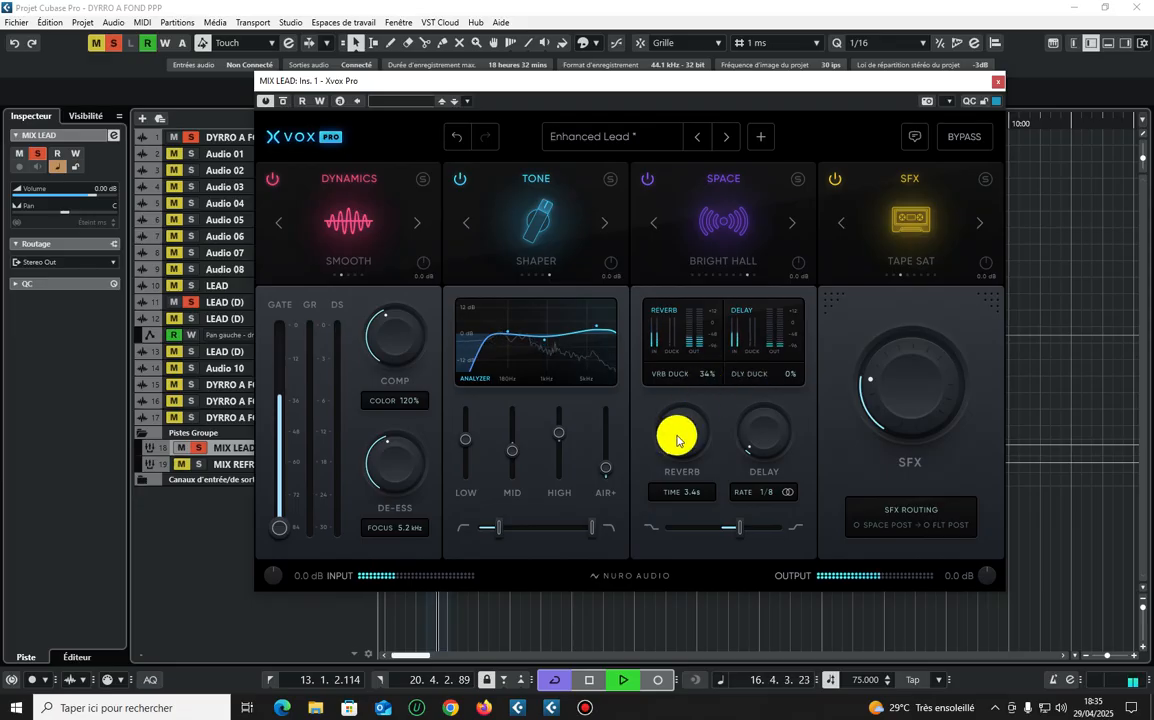
mouse_move(679, 421)
drag(679, 421, 679, 431)
- Set the MIX LEAD group channel's volume to -3.00 dB, moving the plugin window aside to reach the track controls
drag(464, 86, 625, 85)
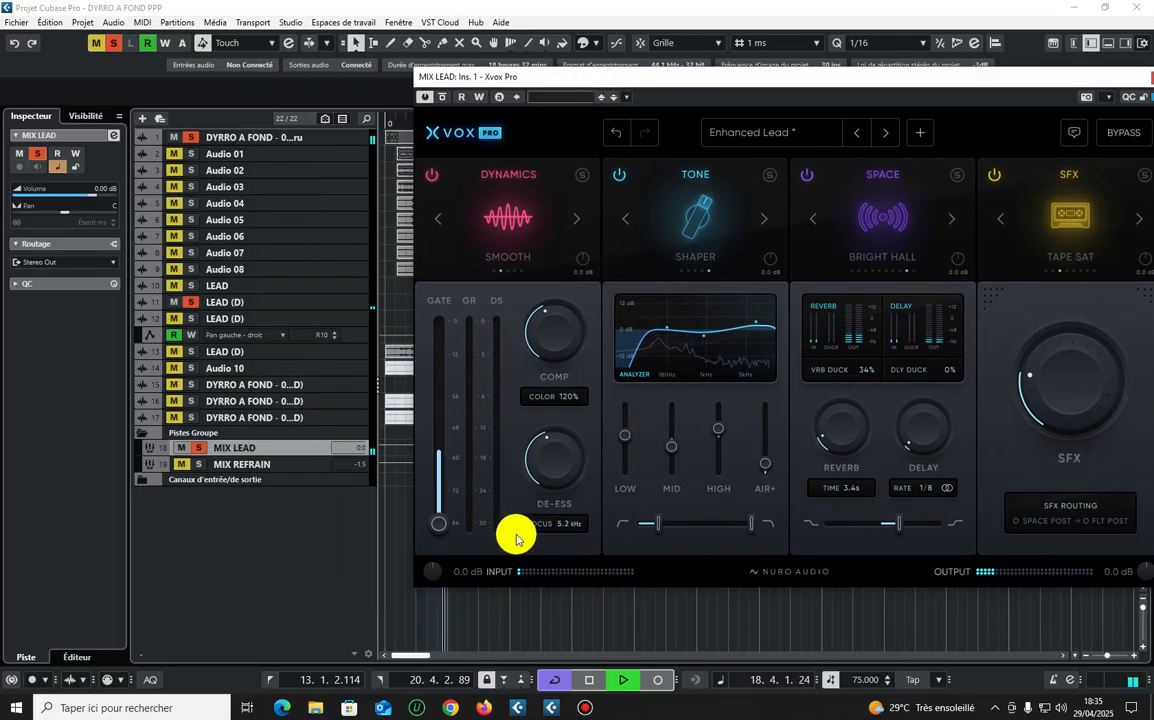
drag(783, 85, 670, 65)
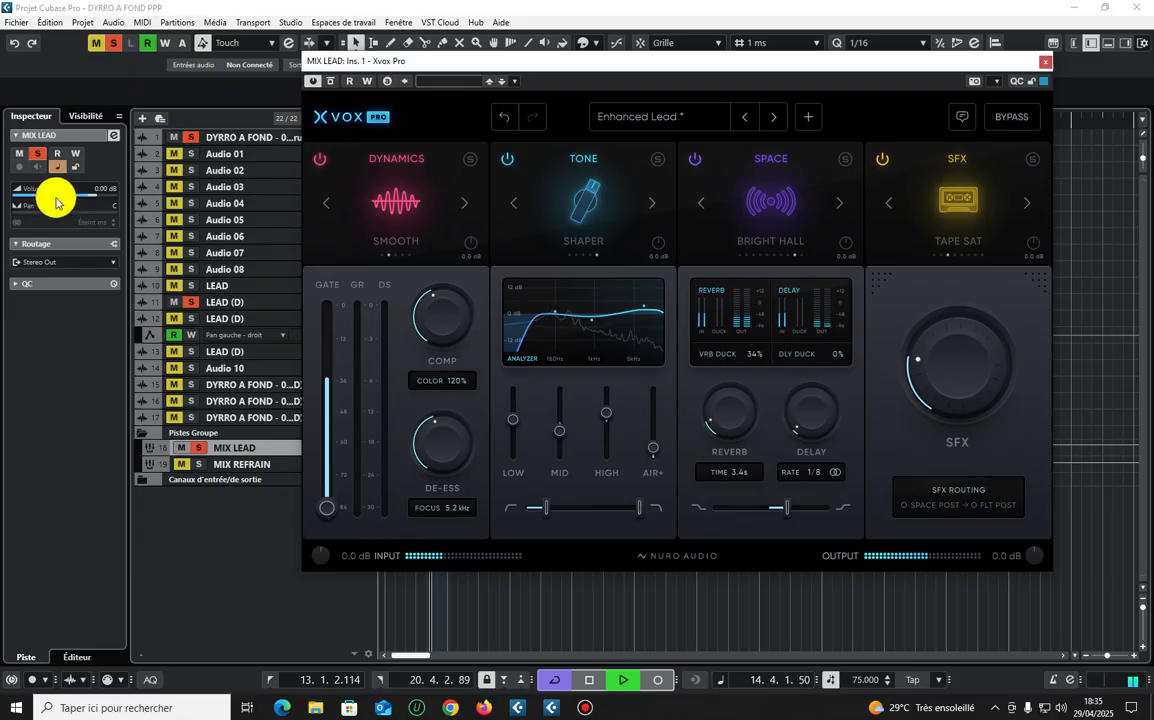
double_click(102, 188)
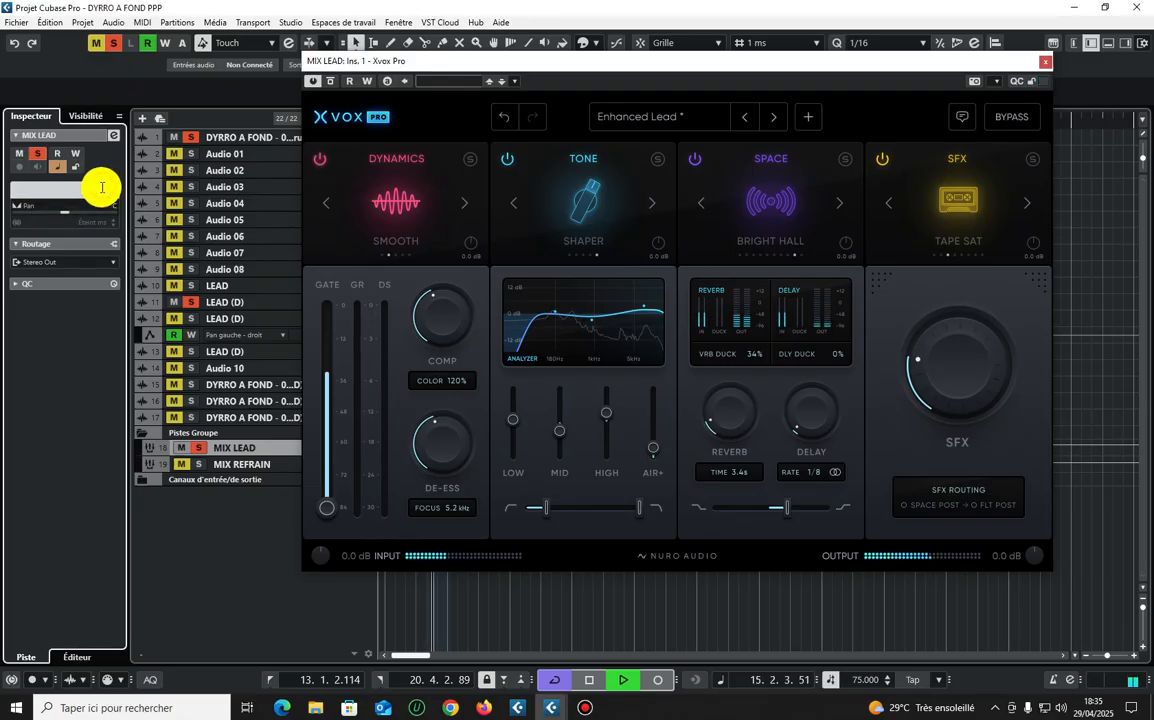
key(Escape)
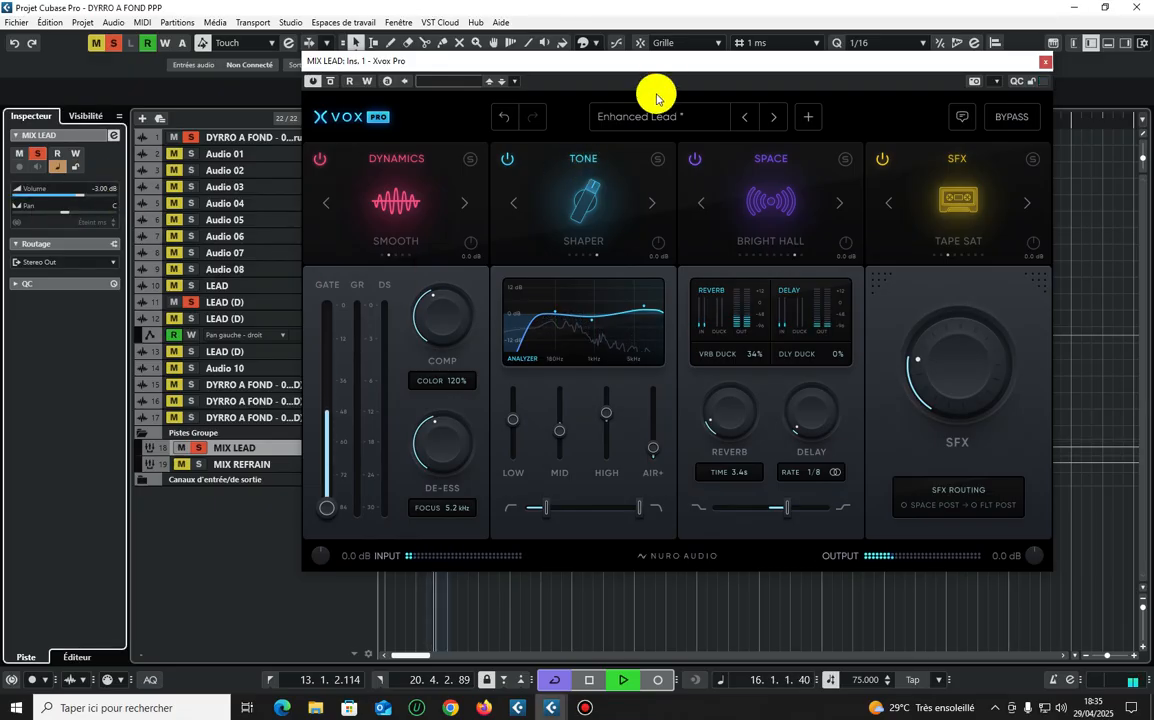
drag(665, 61, 587, 66)
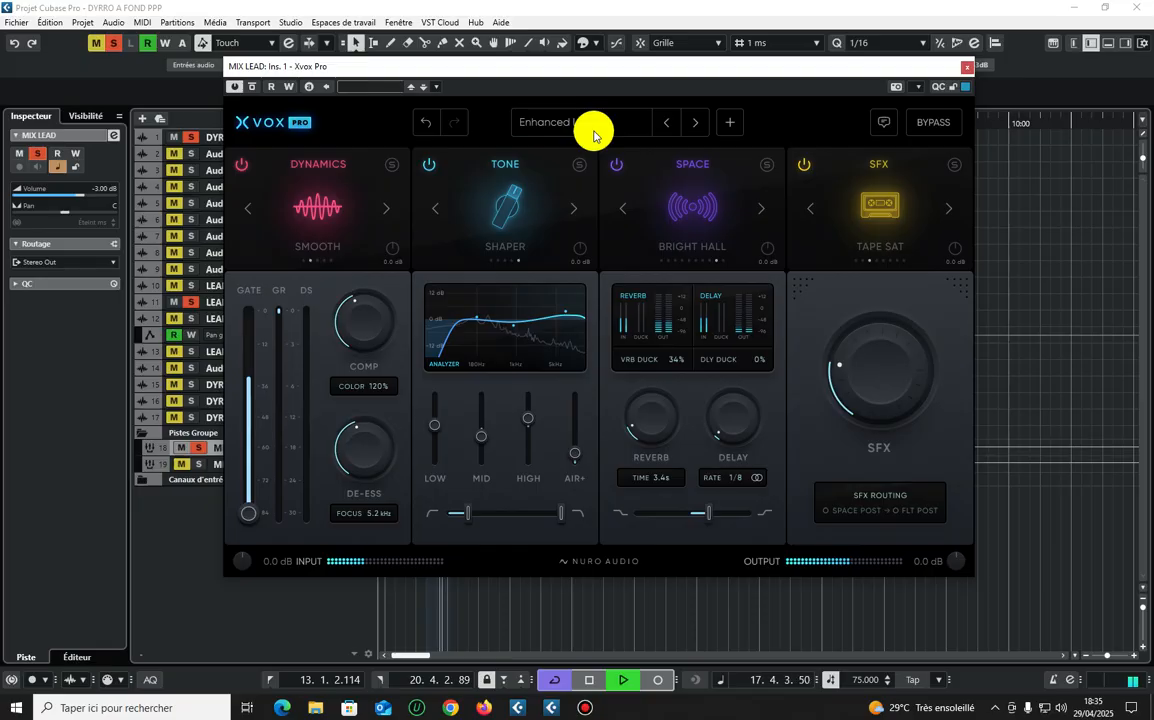
- Load the Extra Clarity factory preset and play the lead vocal through it
key(space)
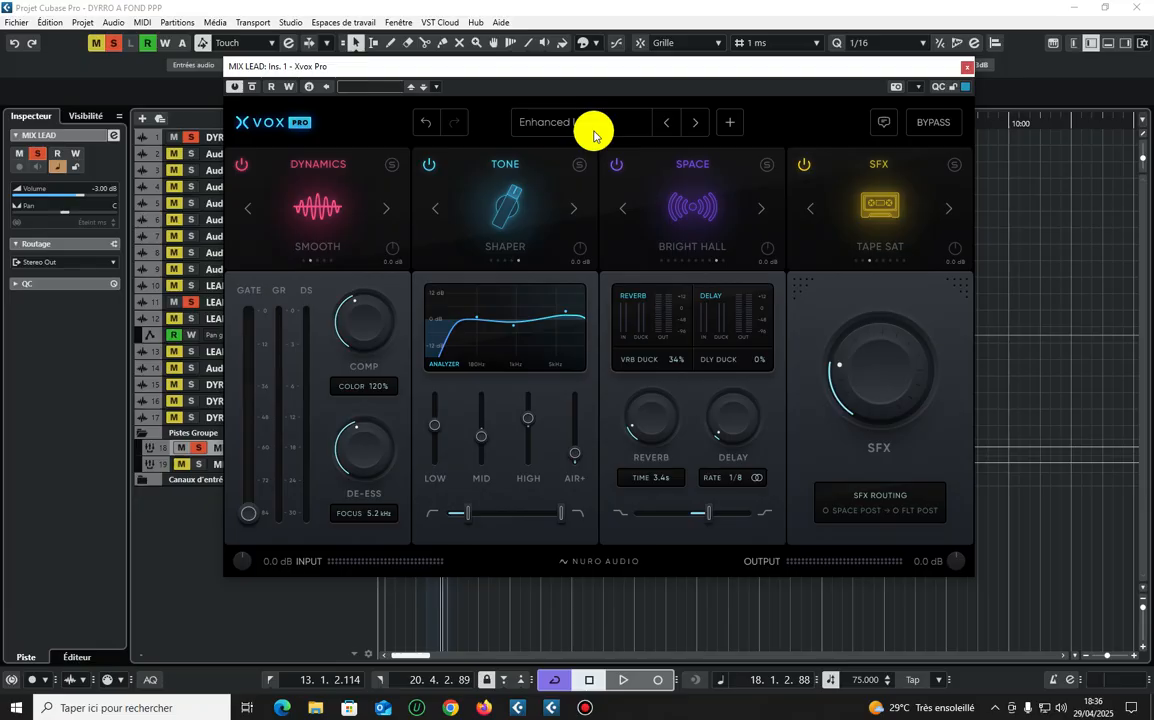
key(space)
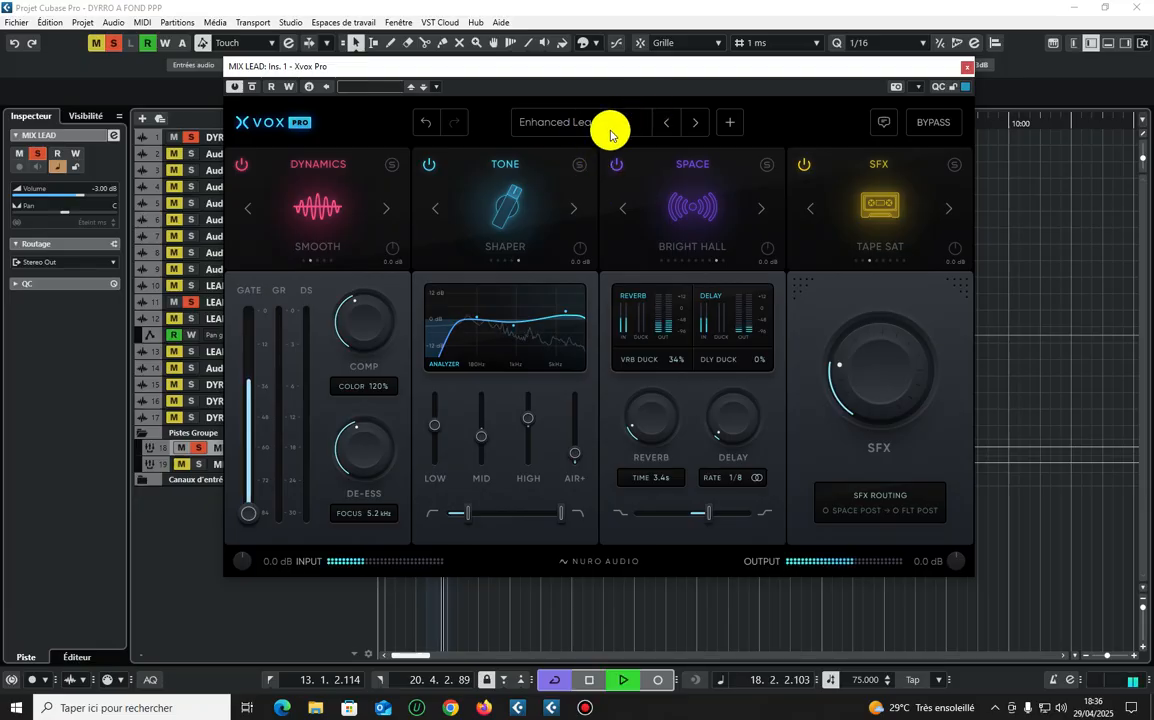
drag(632, 78, 680, 57)
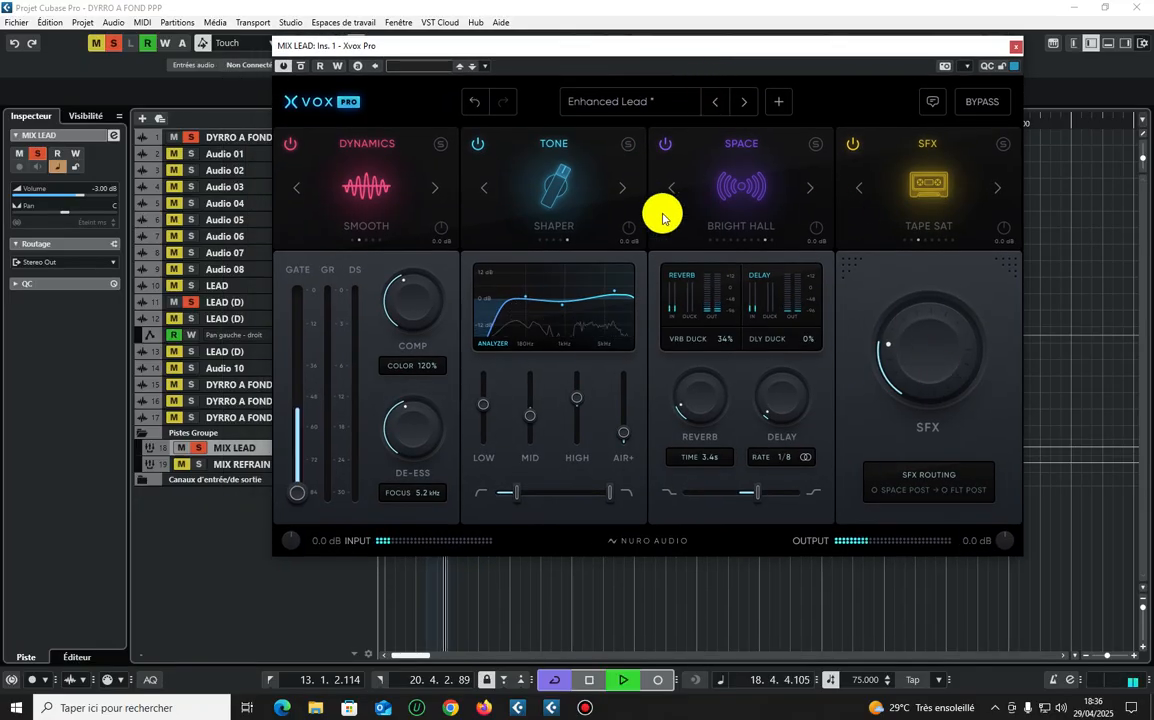
key(space)
click(636, 103)
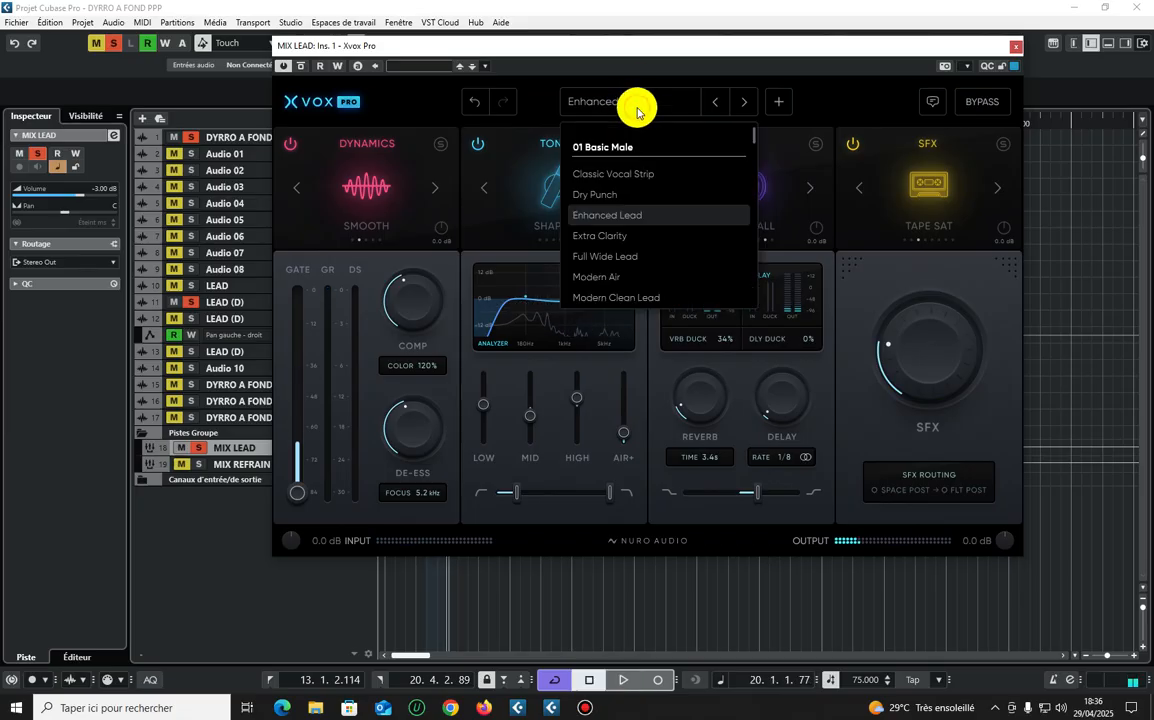
click(635, 234)
key(space)
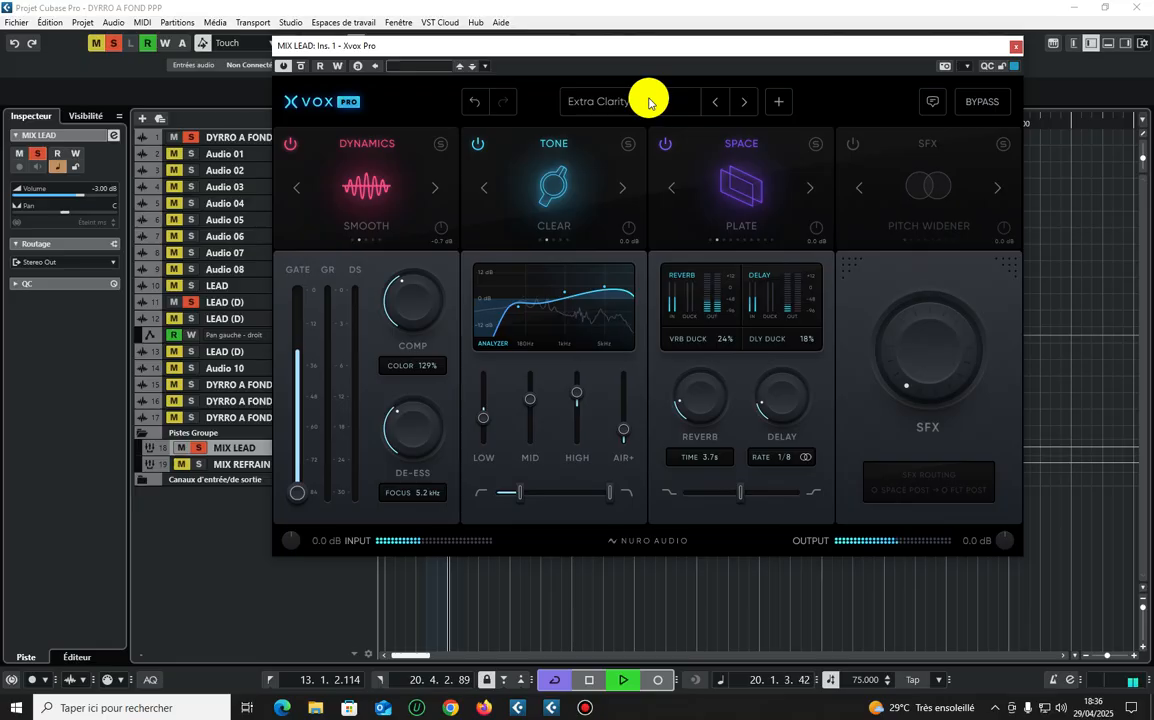
- Load the Full Wide Lead preset in the vocal plugin on the MIX LEAD group track
click(652, 103)
click(646, 102)
click(643, 104)
click(610, 226)
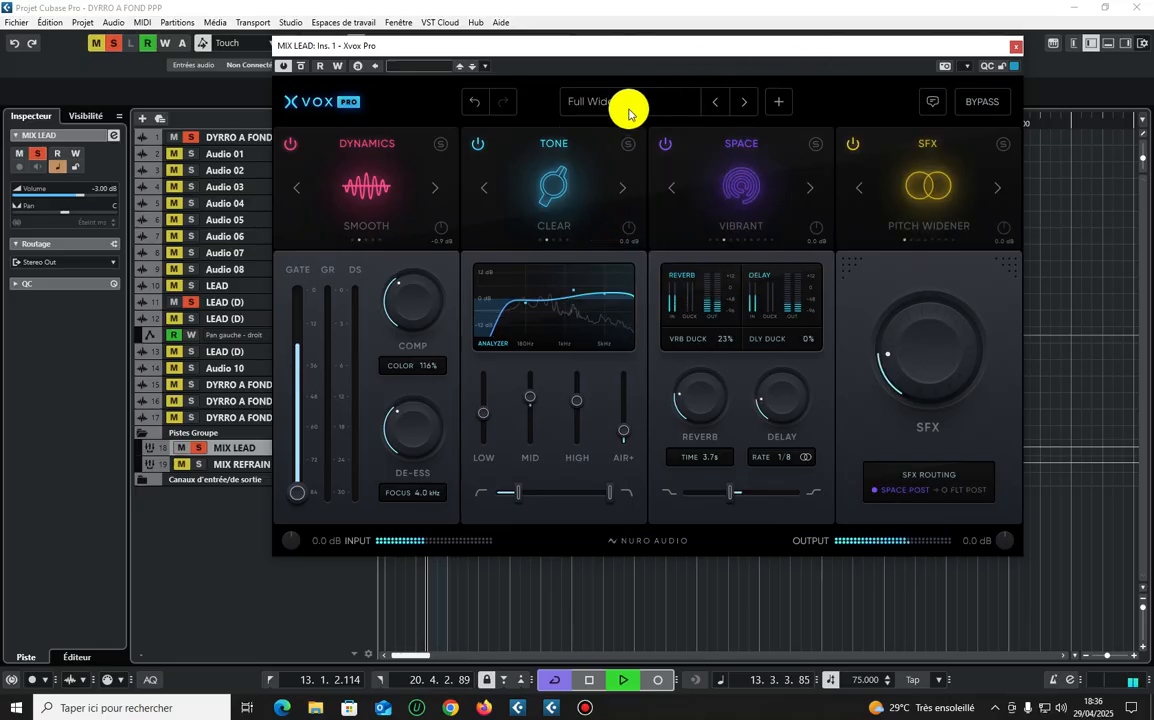
- Set the SFX amount to 25% and the compression to 45%, and stop playback
drag(947, 386, 934, 345)
drag(458, 330, 425, 301)
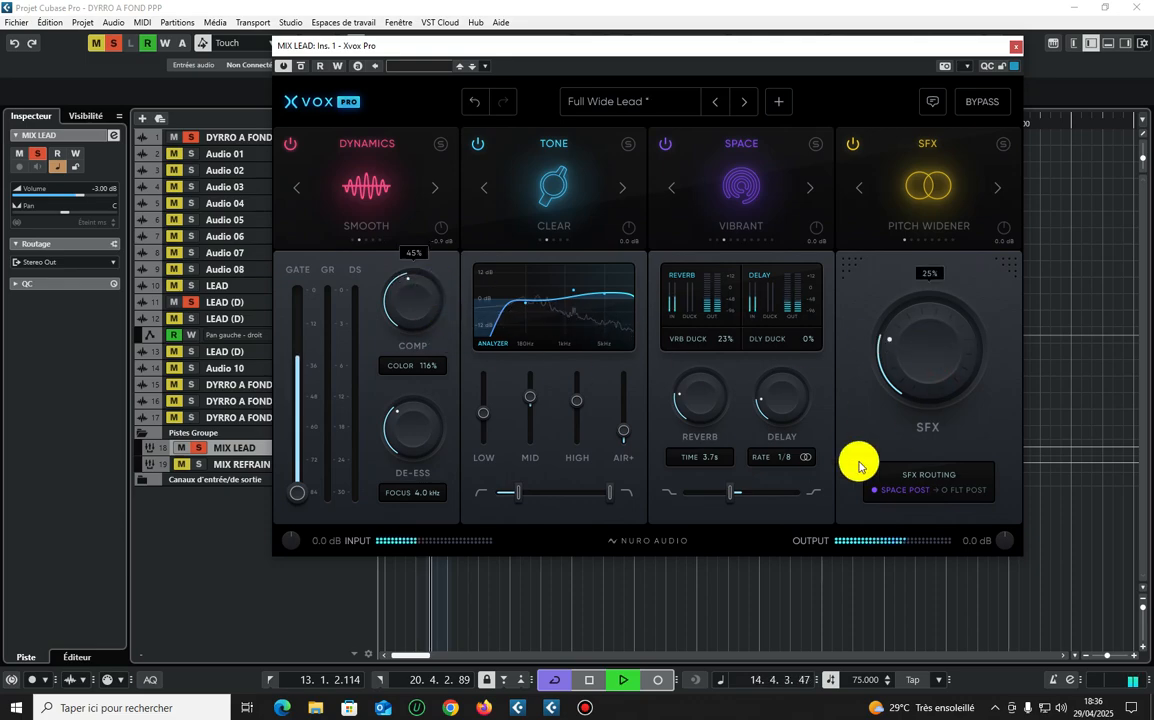
key(space)
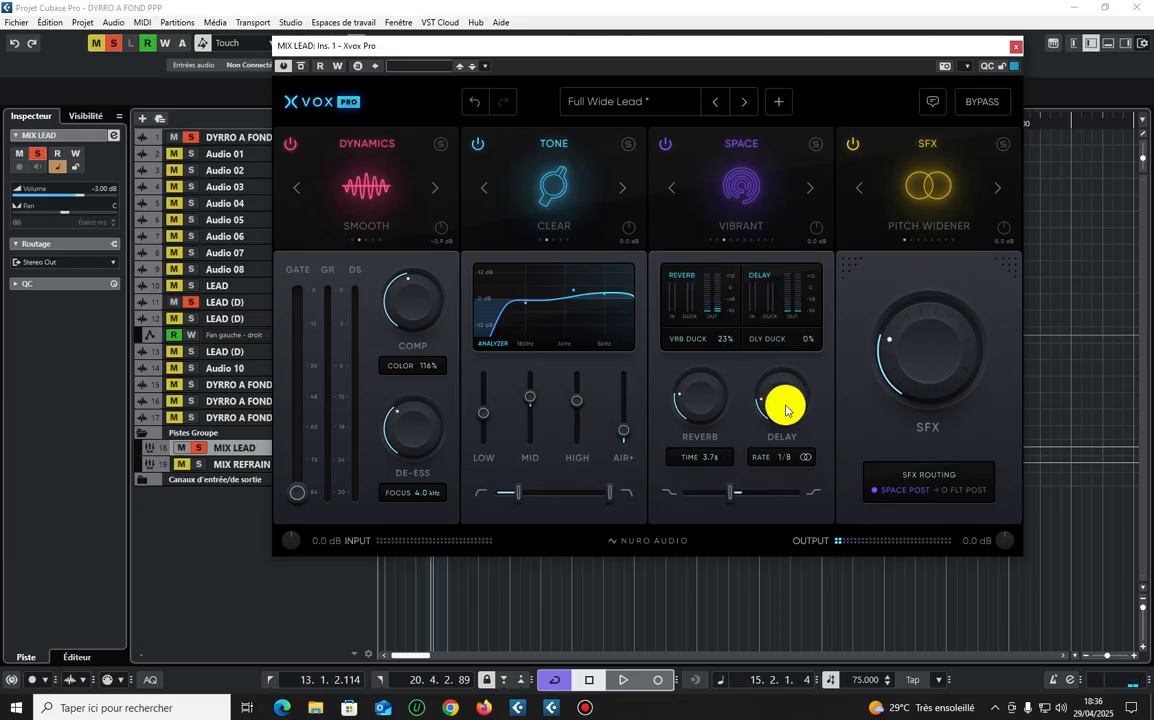
- In the Space section, lower the delay amount, switch off its stereo mode at a 1/8 rate, and try the reverb at about 28%
drag(786, 405, 788, 430)
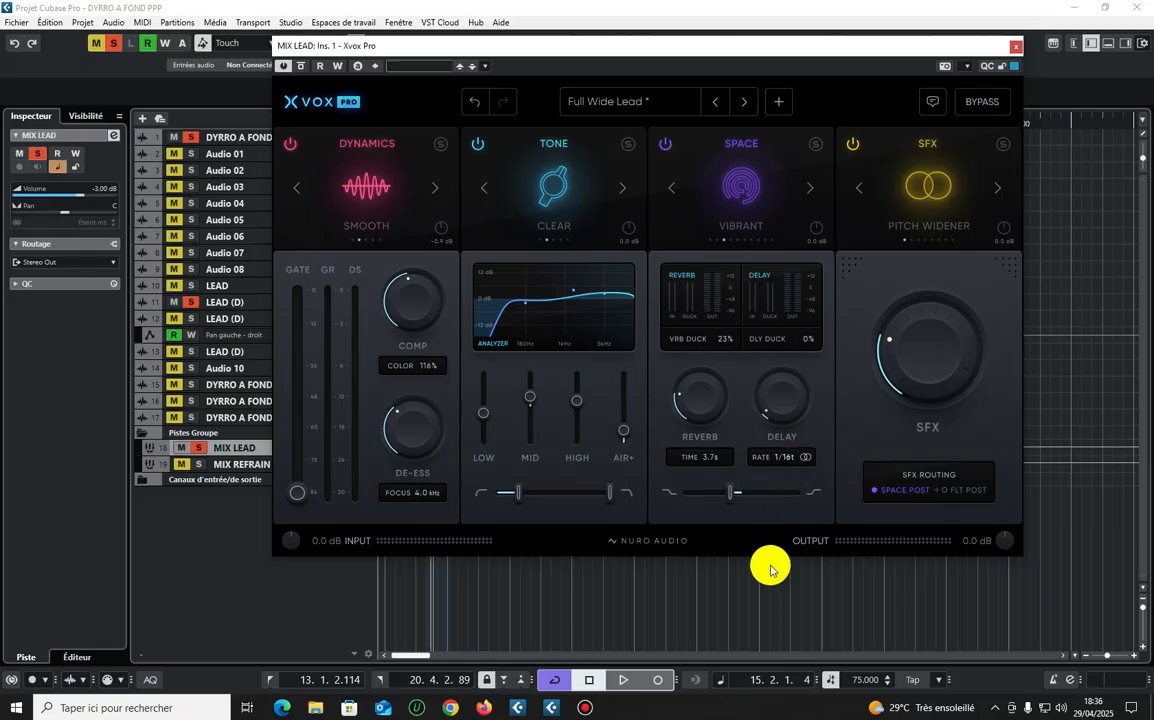
click(811, 457)
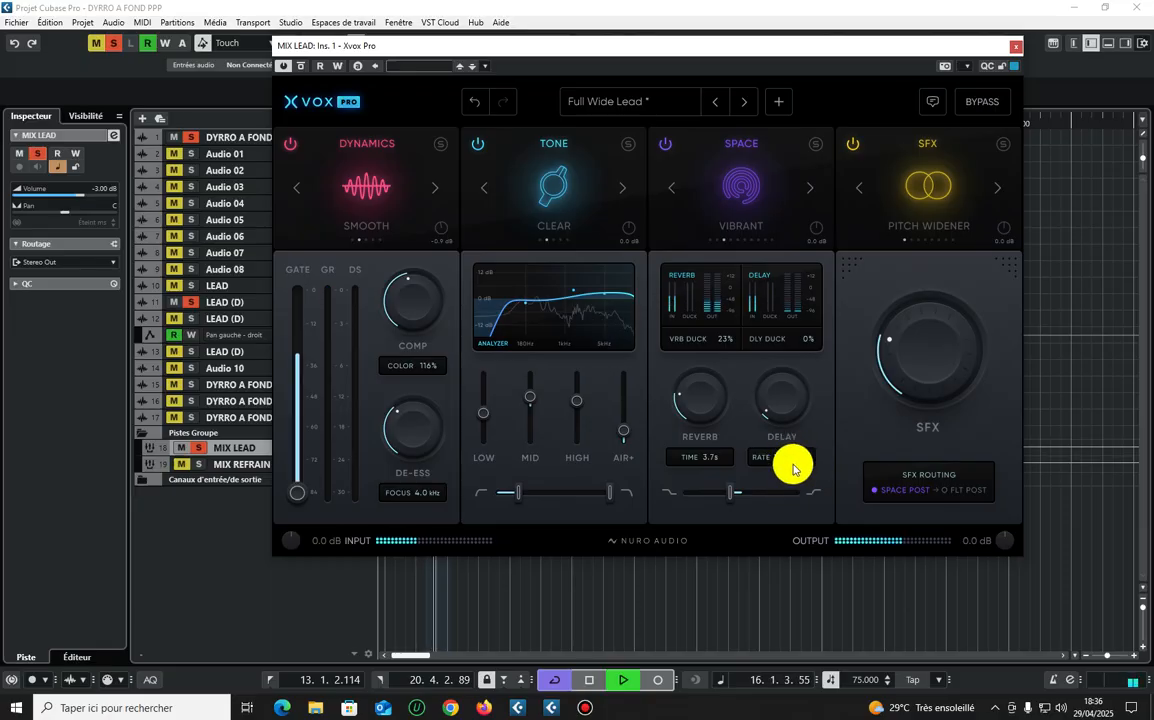
drag(780, 417, 723, 391)
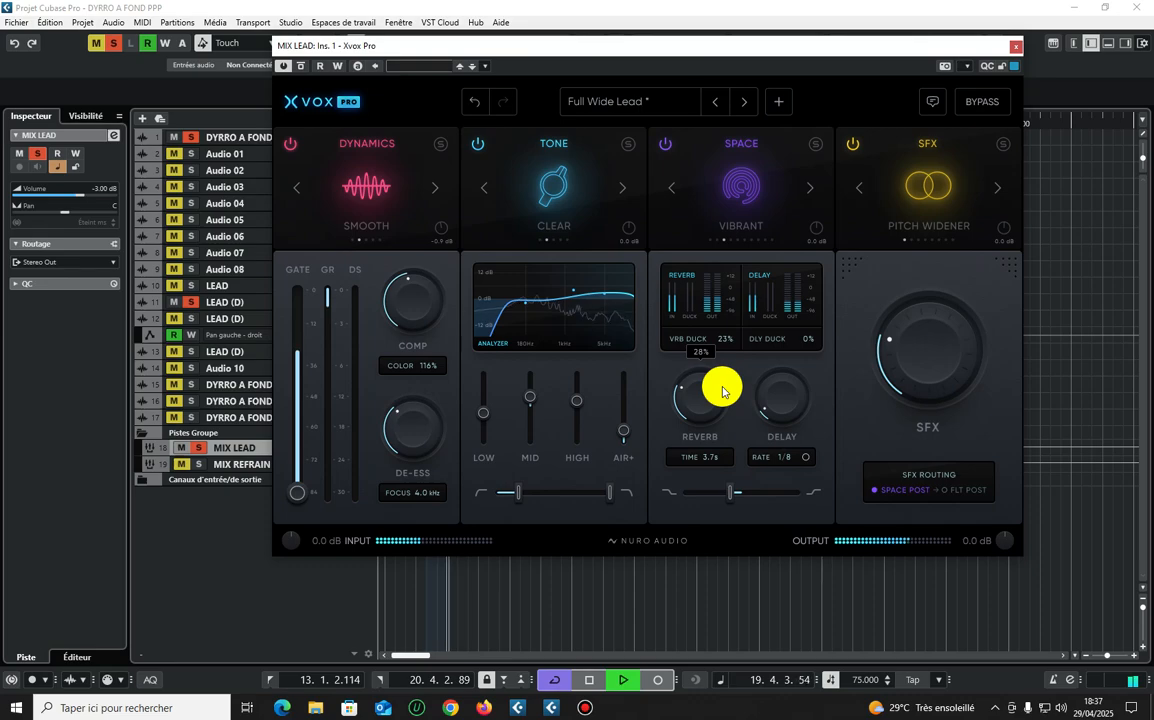
drag(684, 392, 690, 398)
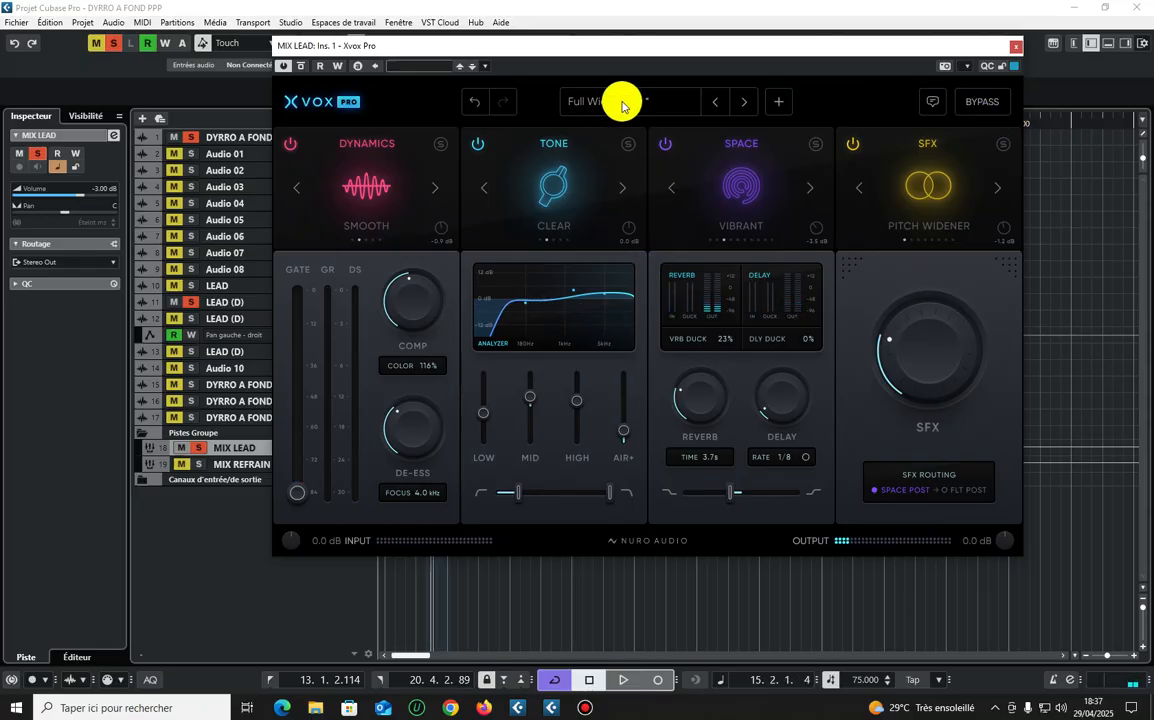
- Audition the Modern Air preset and the Modern Clean Lead preset on the lead vocal
click(621, 104)
click(627, 241)
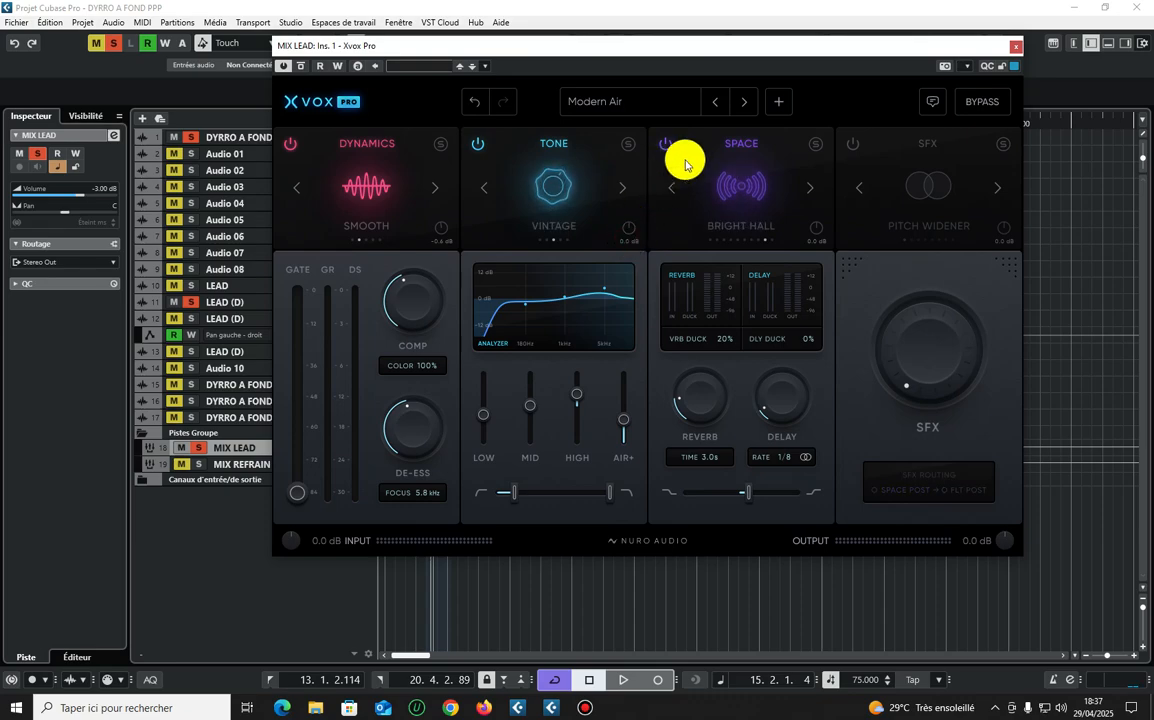
click(639, 103)
click(639, 225)
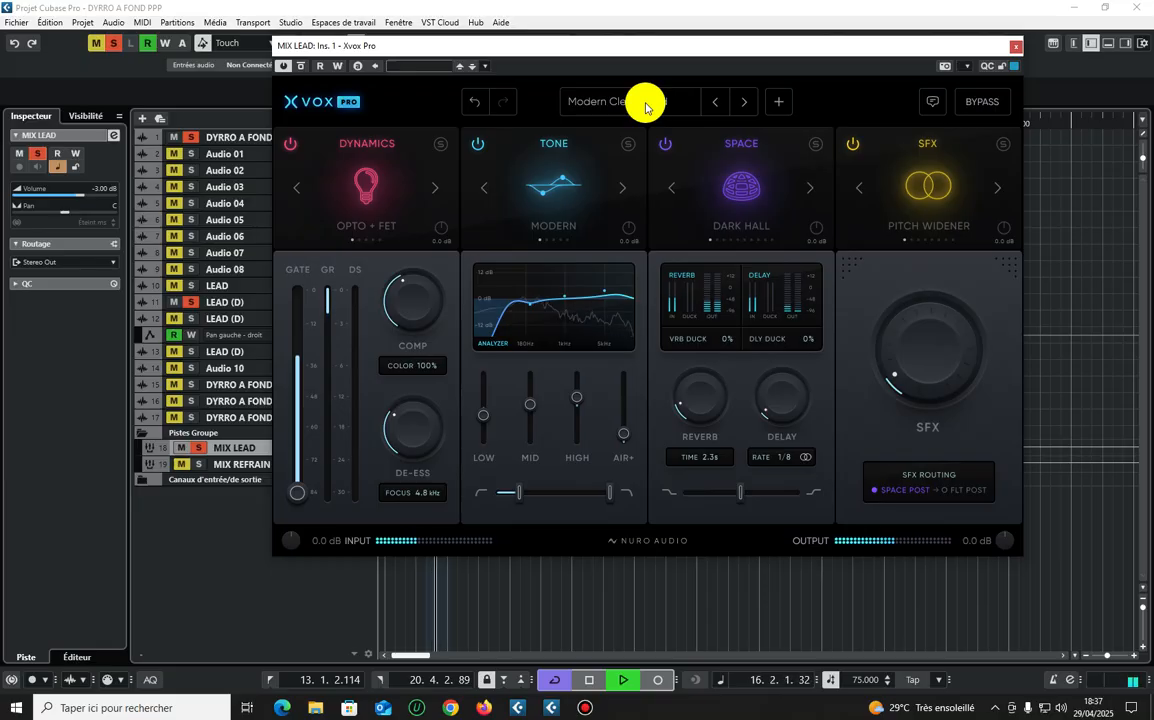
- Audition the Punchy Lead, Sweet Warmth, and Smooth and Dry presets during playback
click(645, 104)
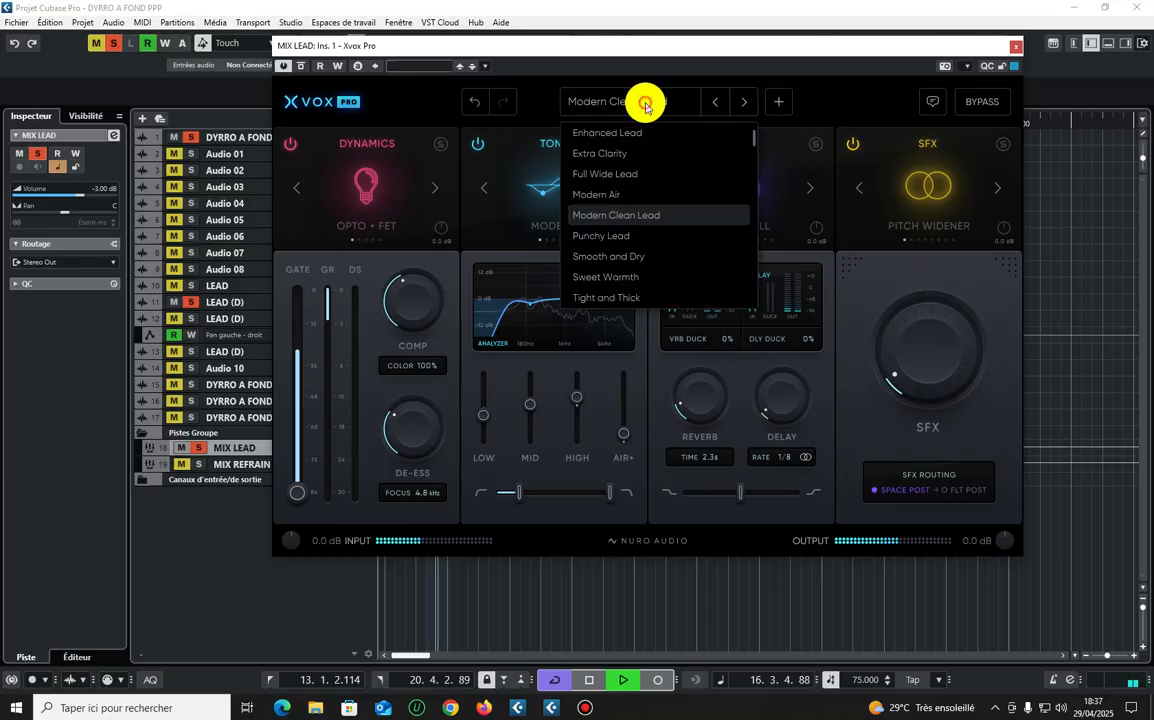
click(632, 232)
click(631, 101)
click(639, 254)
click(628, 101)
click(639, 196)
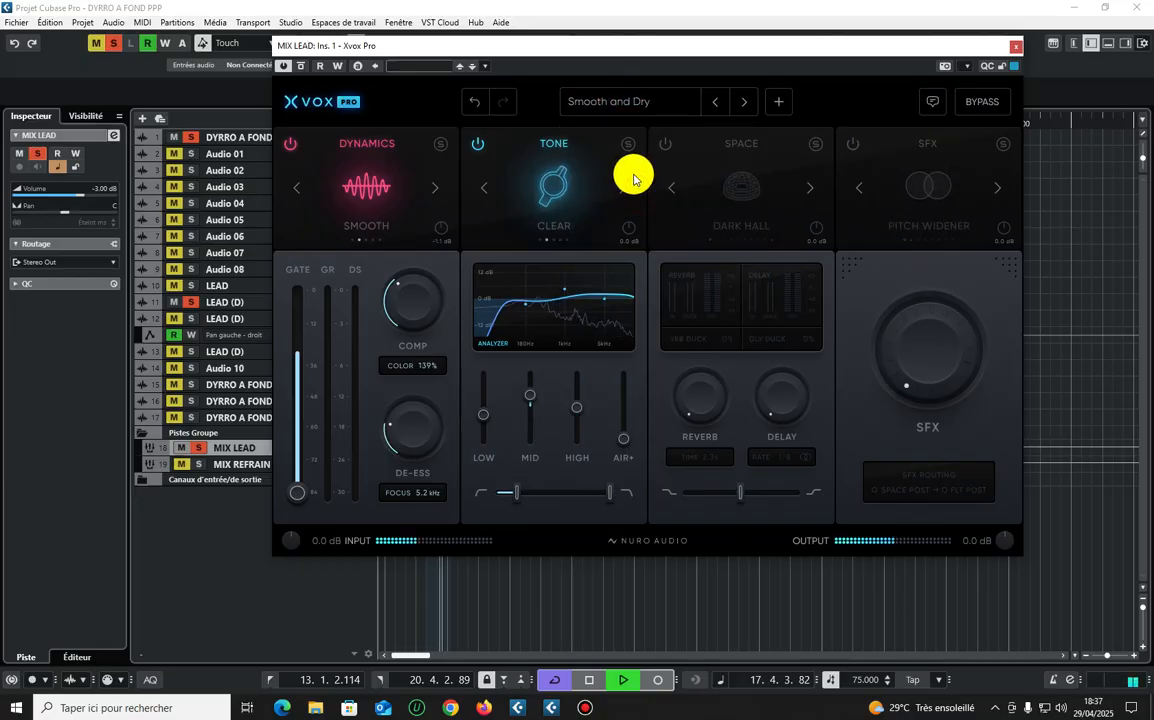
- Audition the Tight and Thick preset and the Ultra Warm preset
click(624, 101)
click(627, 256)
click(655, 101)
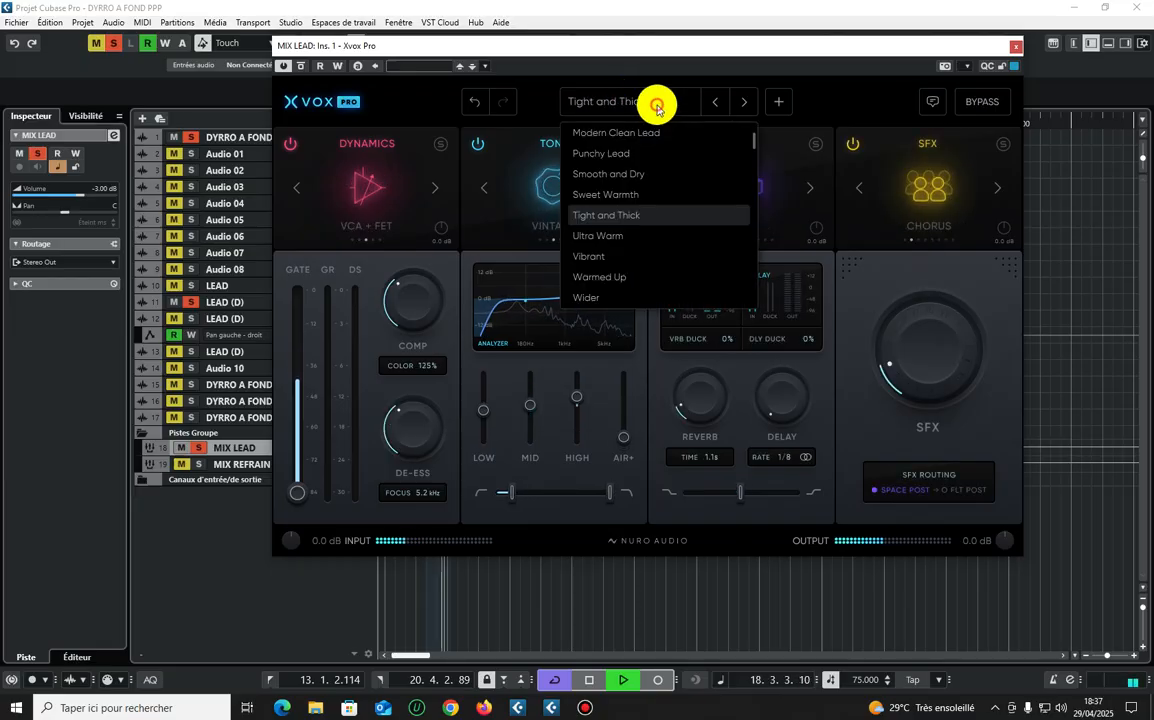
click(632, 200)
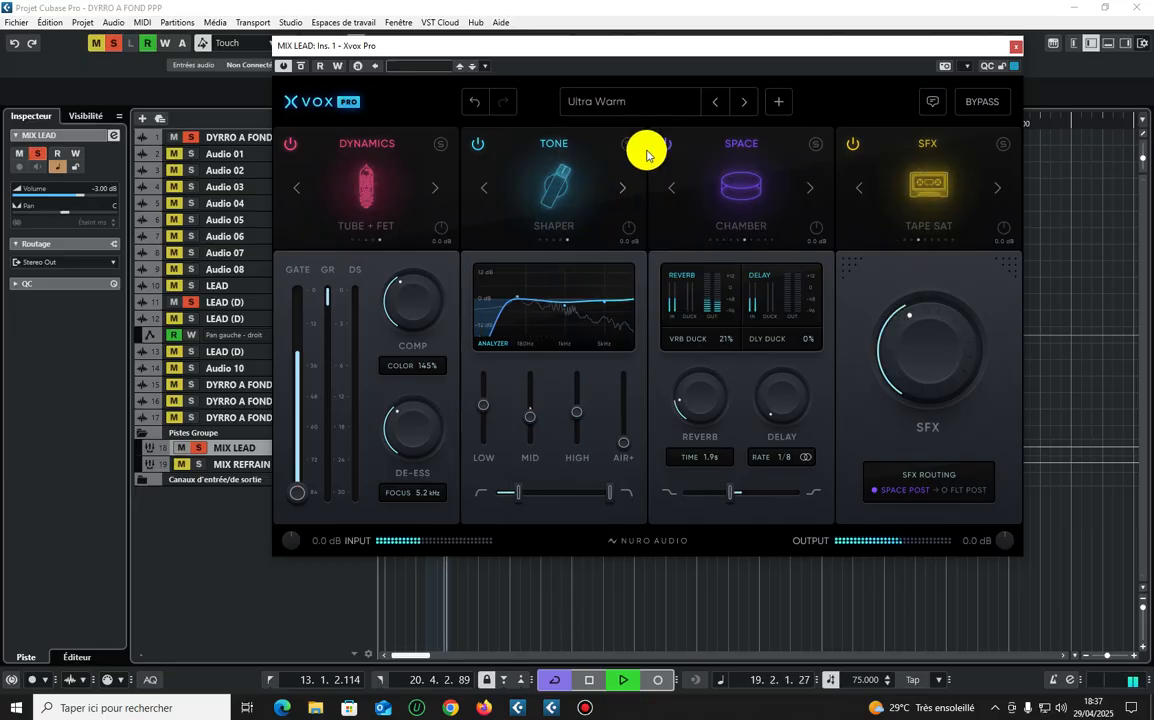
- Audition the Vibrant preset and the Warmed Up preset
click(654, 101)
click(625, 240)
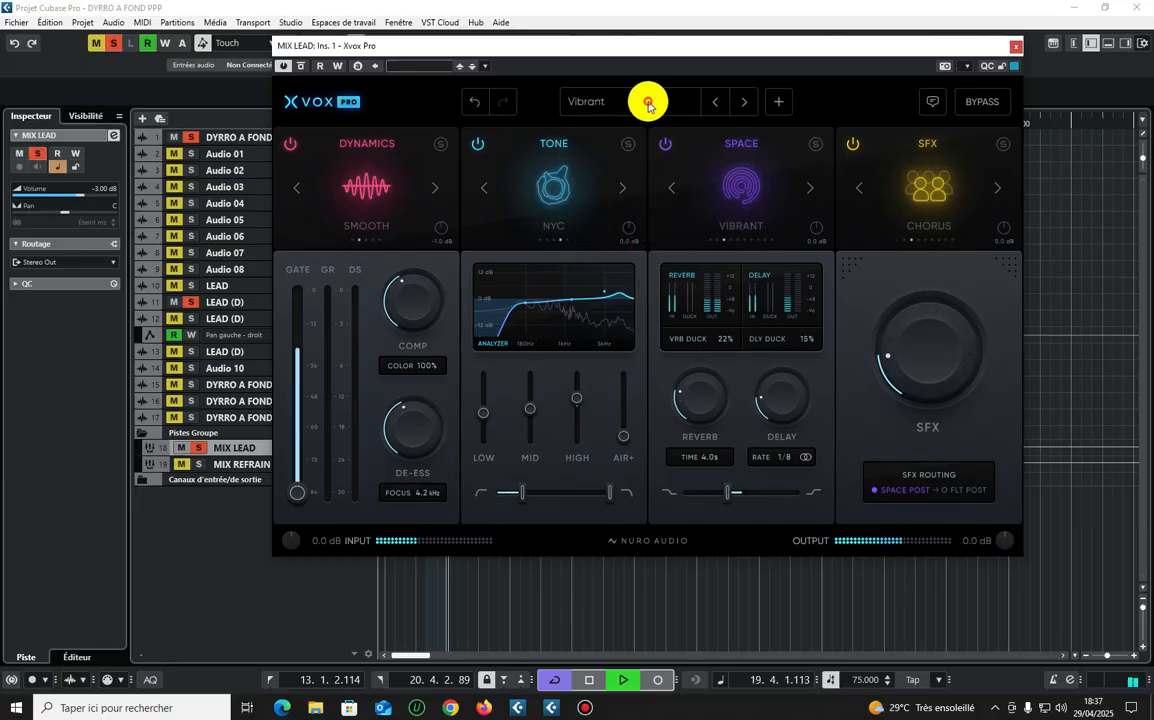
click(643, 100)
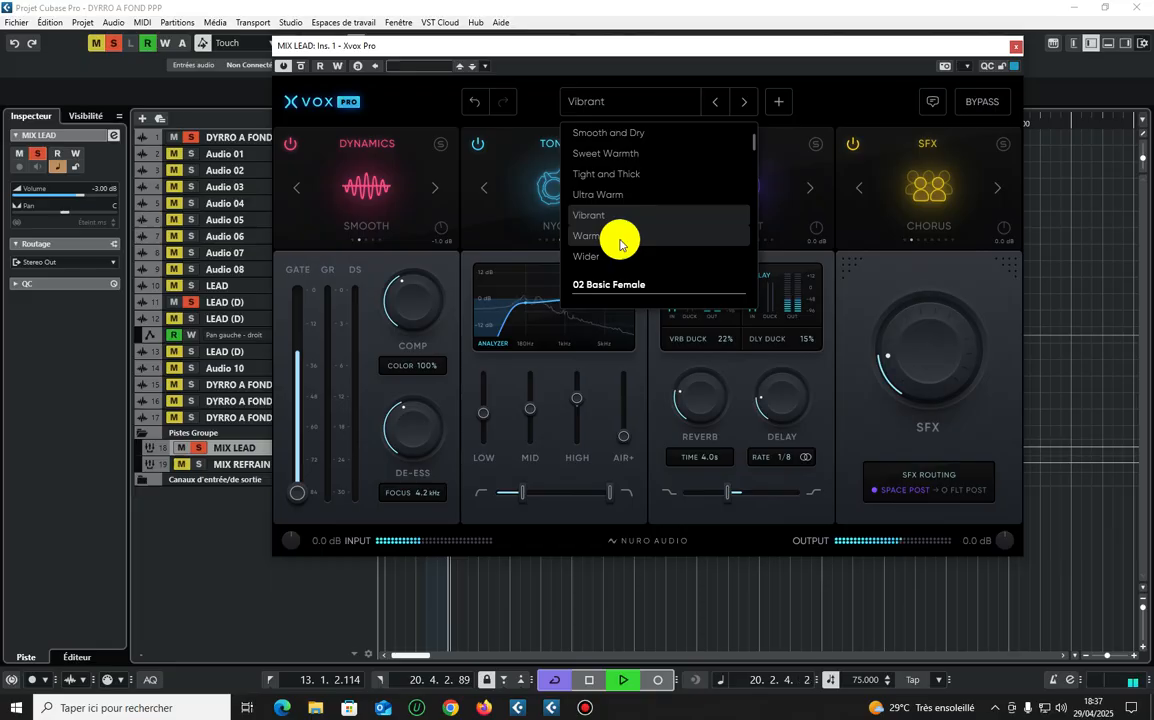
click(622, 237)
- Load the Extra Sauce preset from the 02 Basic Female category and raise its unison SFX amount slightly
click(634, 101)
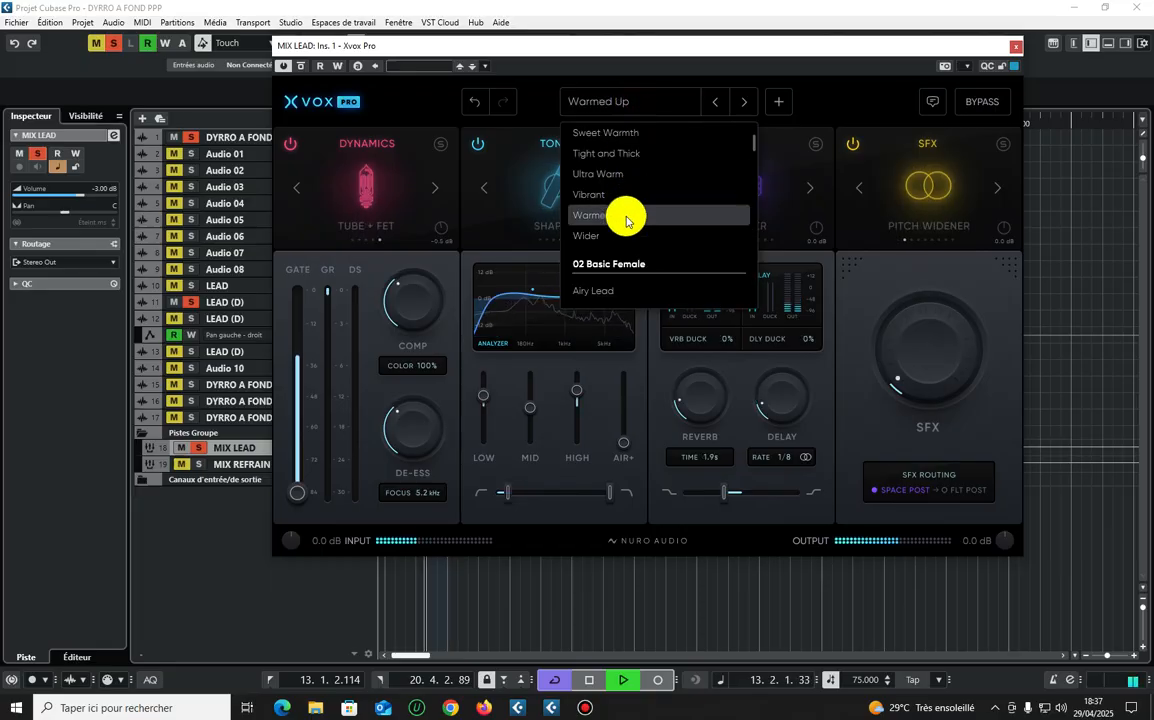
scroll(625, 224, down, 3)
scroll(625, 224, up, 1)
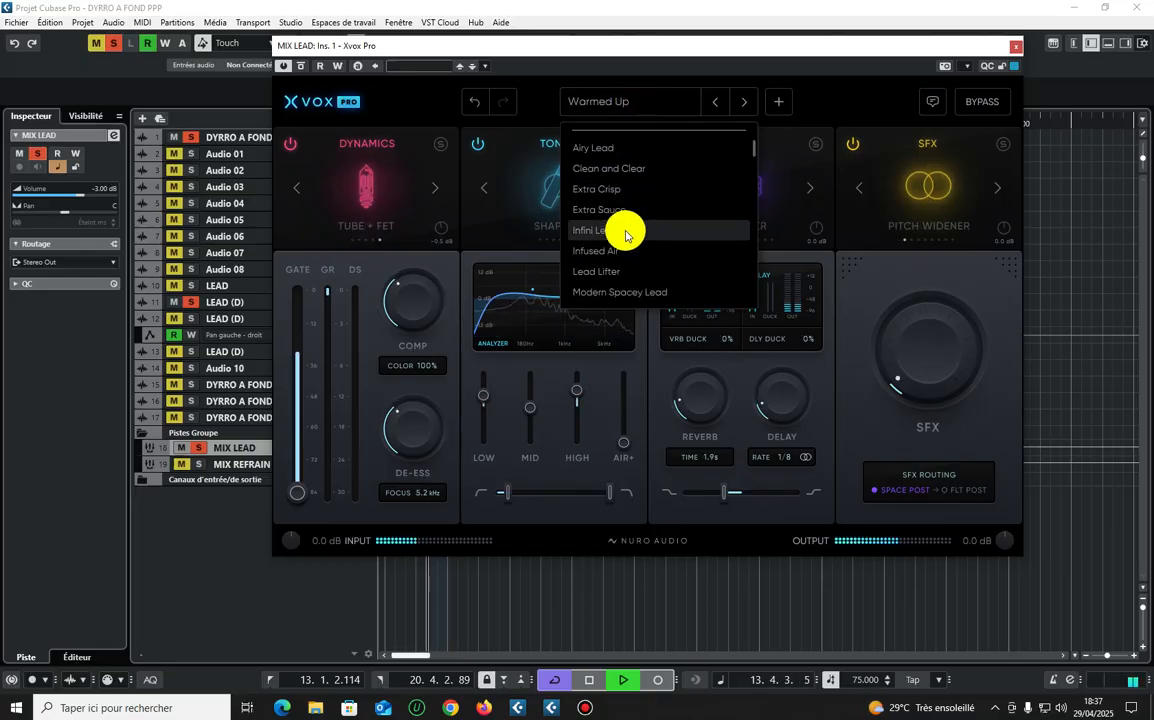
click(618, 211)
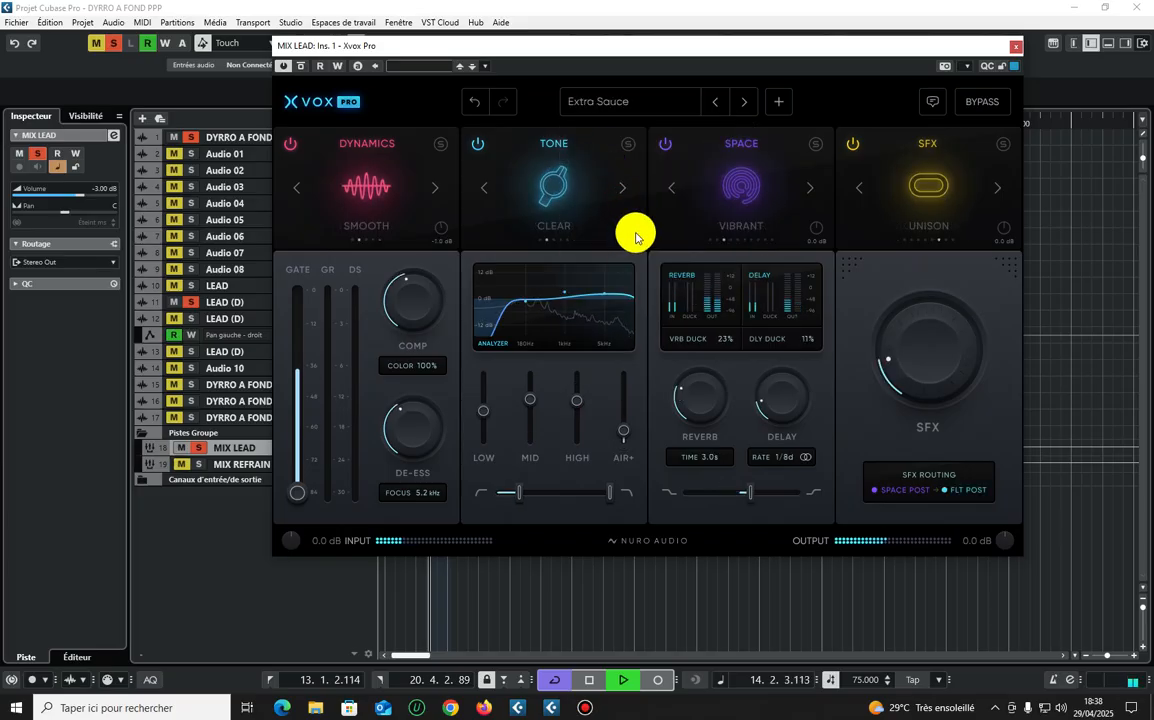
drag(876, 340, 882, 342)
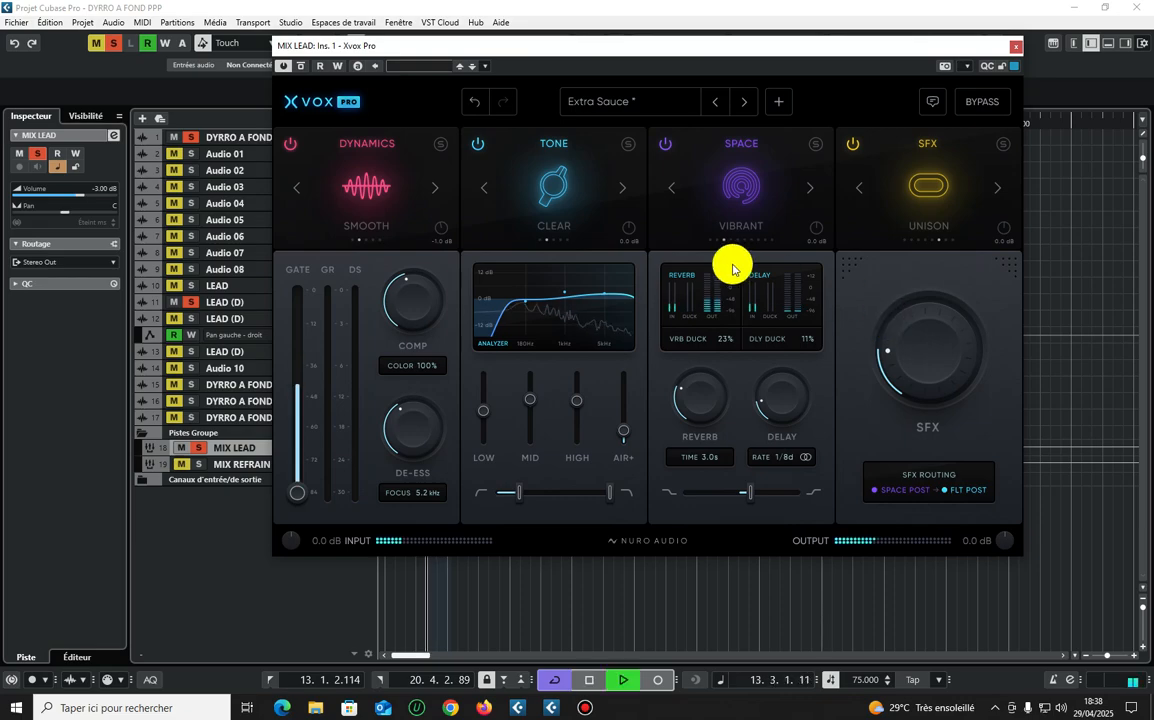
- Load the Bright Dry Verse preset from the 03 Hip-Hop category
click(618, 104)
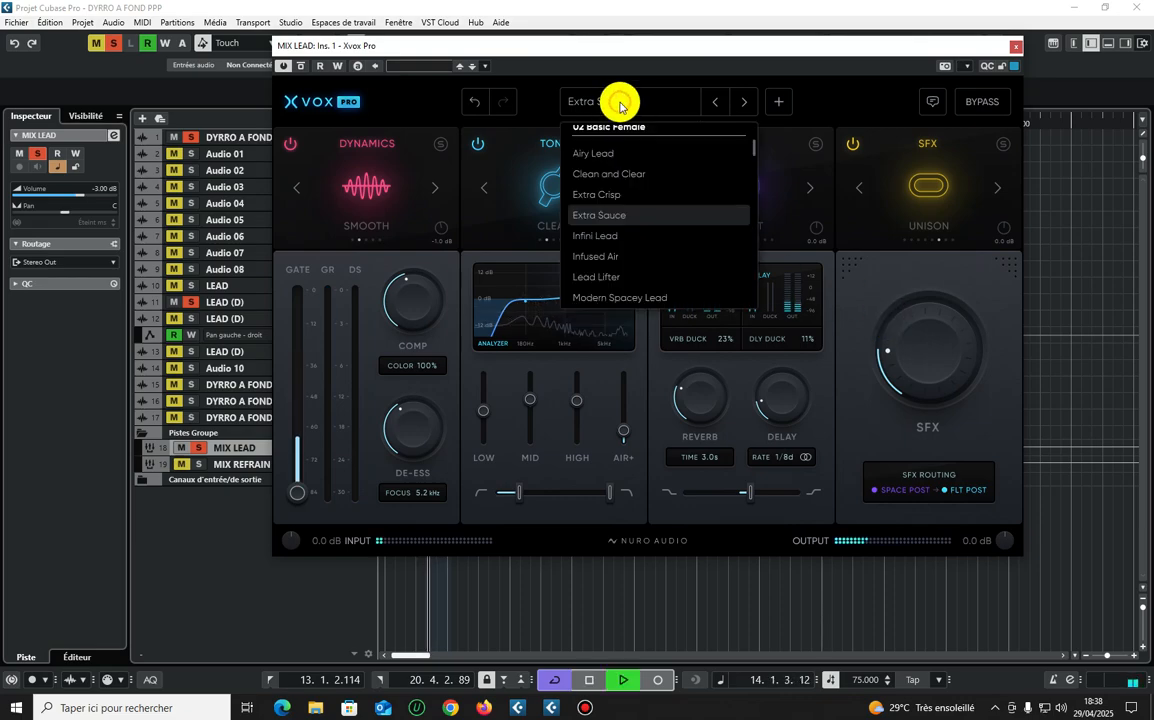
scroll(611, 233, down, 1)
scroll(611, 233, down, 1)
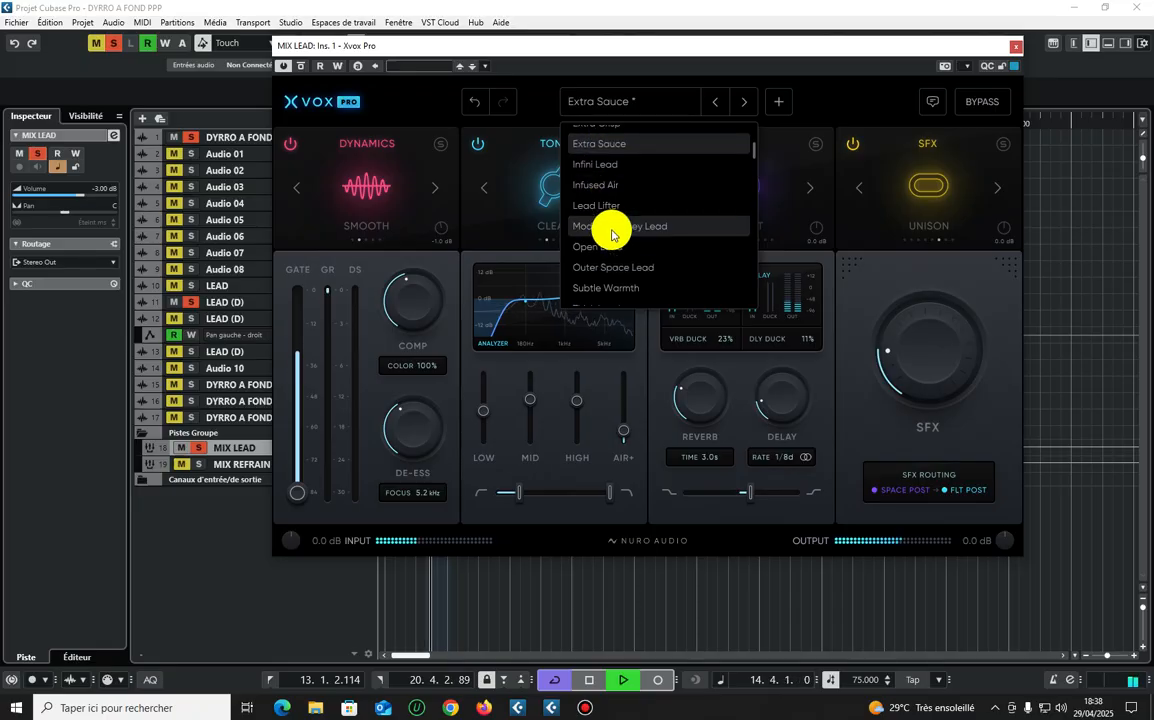
scroll(613, 236, down, 5)
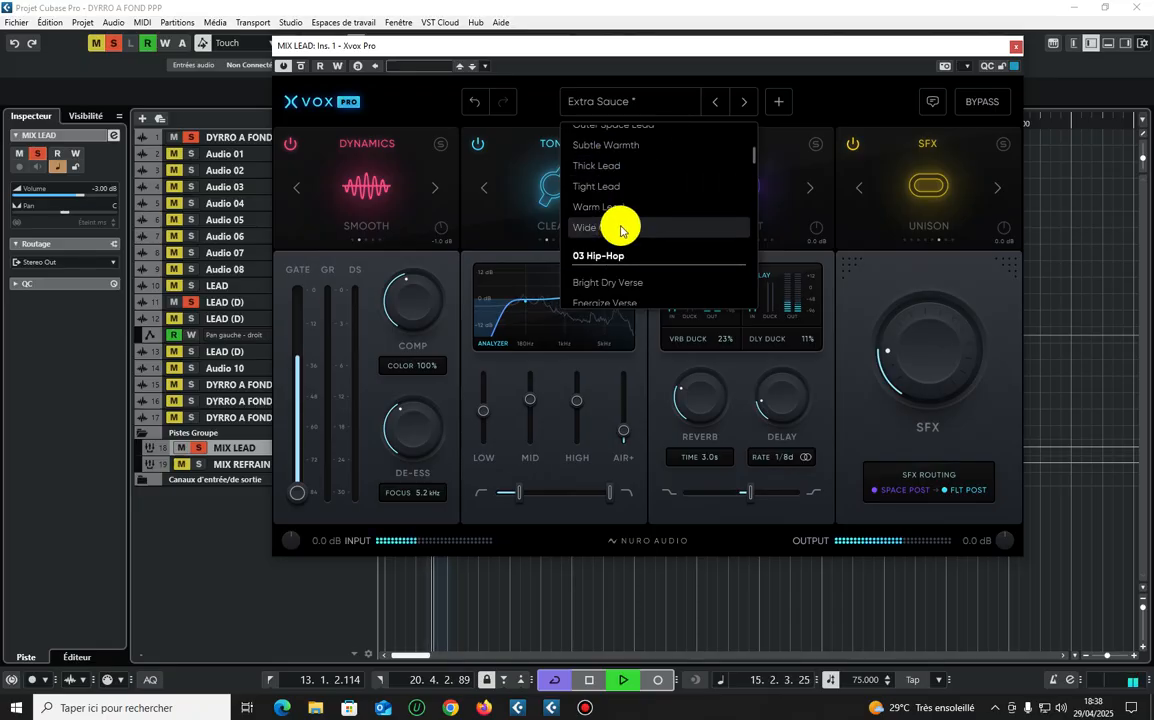
click(625, 212)
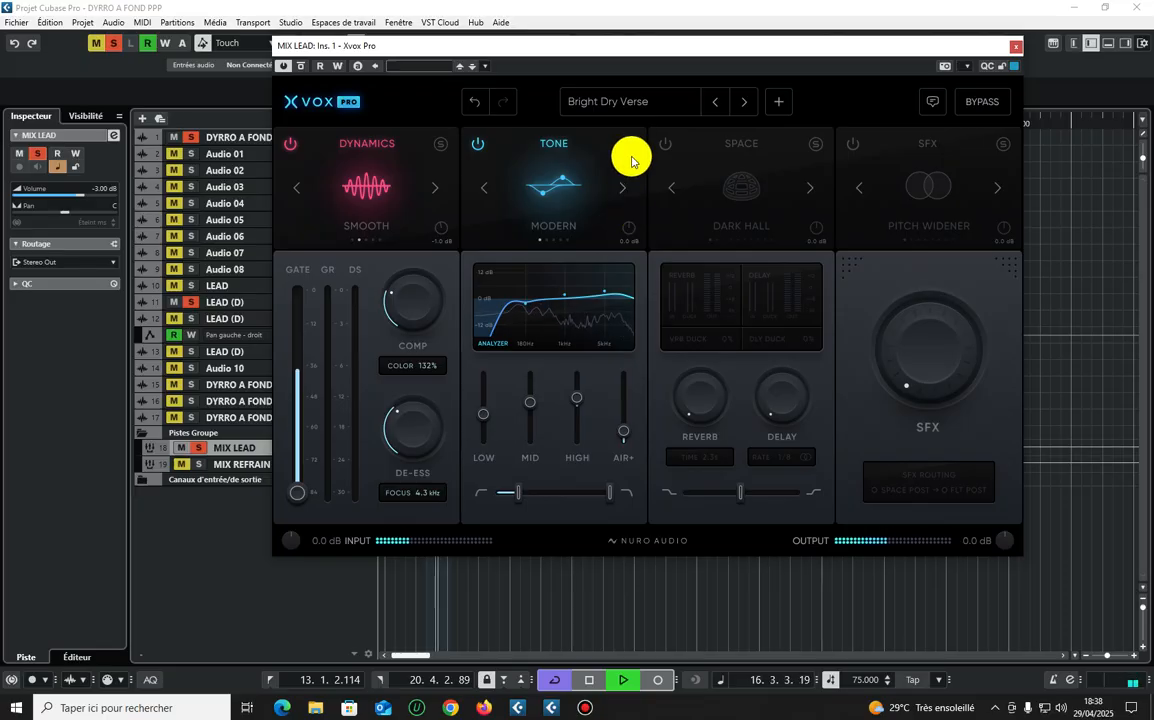
- Load the Melodic Lead preset from the 03 Hip-Hop category
click(626, 102)
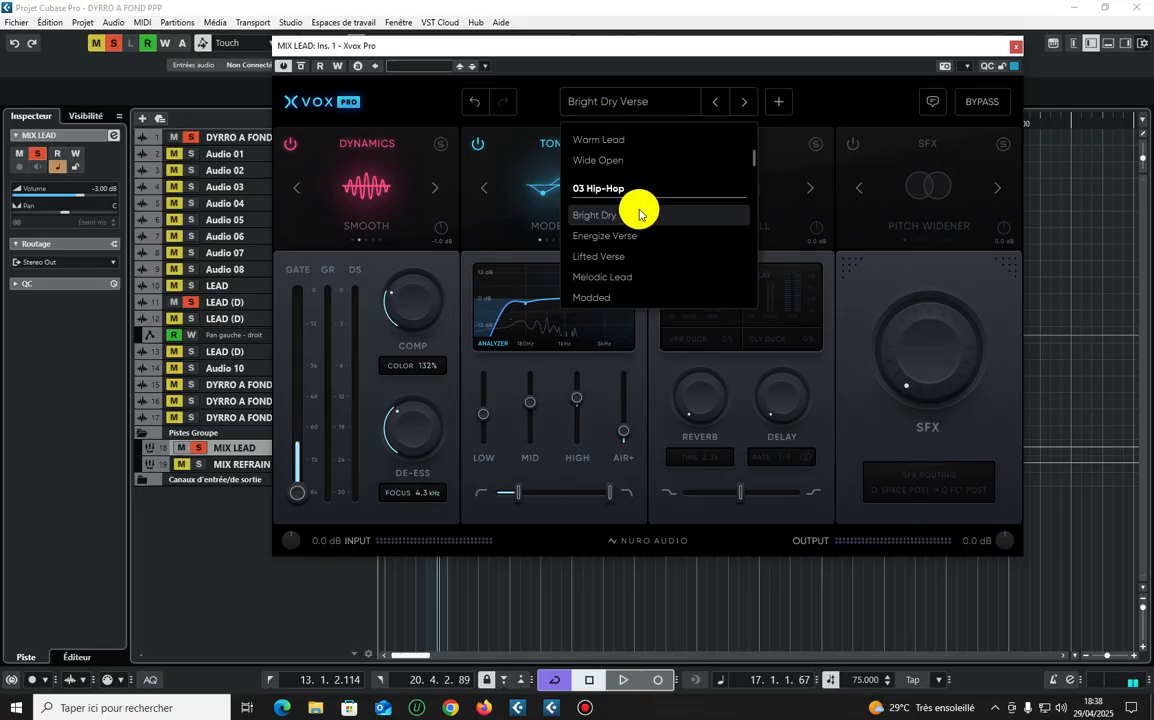
scroll(630, 238, down, 1)
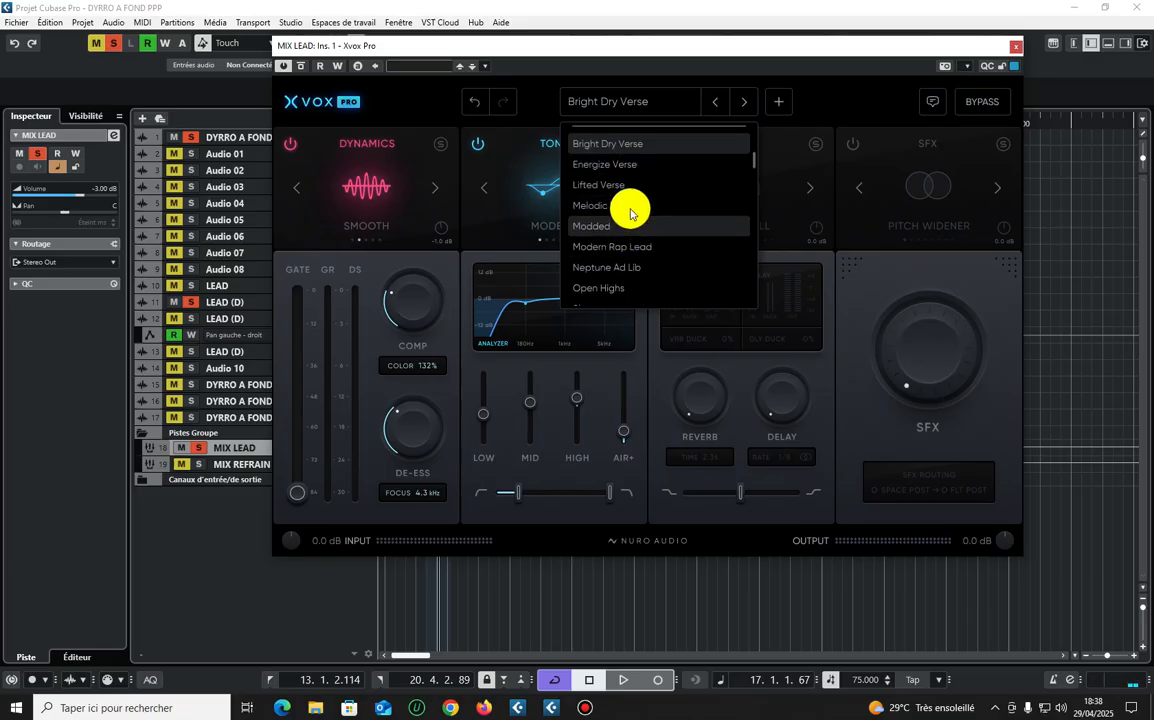
click(626, 201)
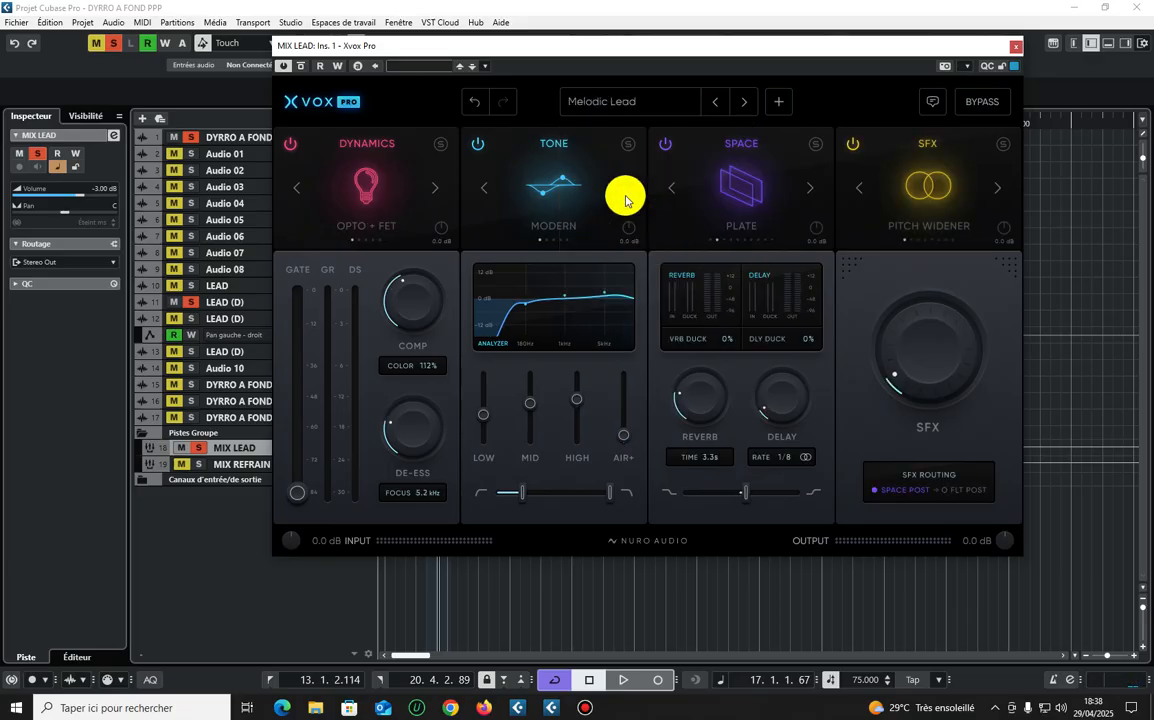
- Resume playback and raise the compression slightly and the pitch widener SFX amount on the Melodic Lead preset
key(space)
drag(391, 309, 418, 293)
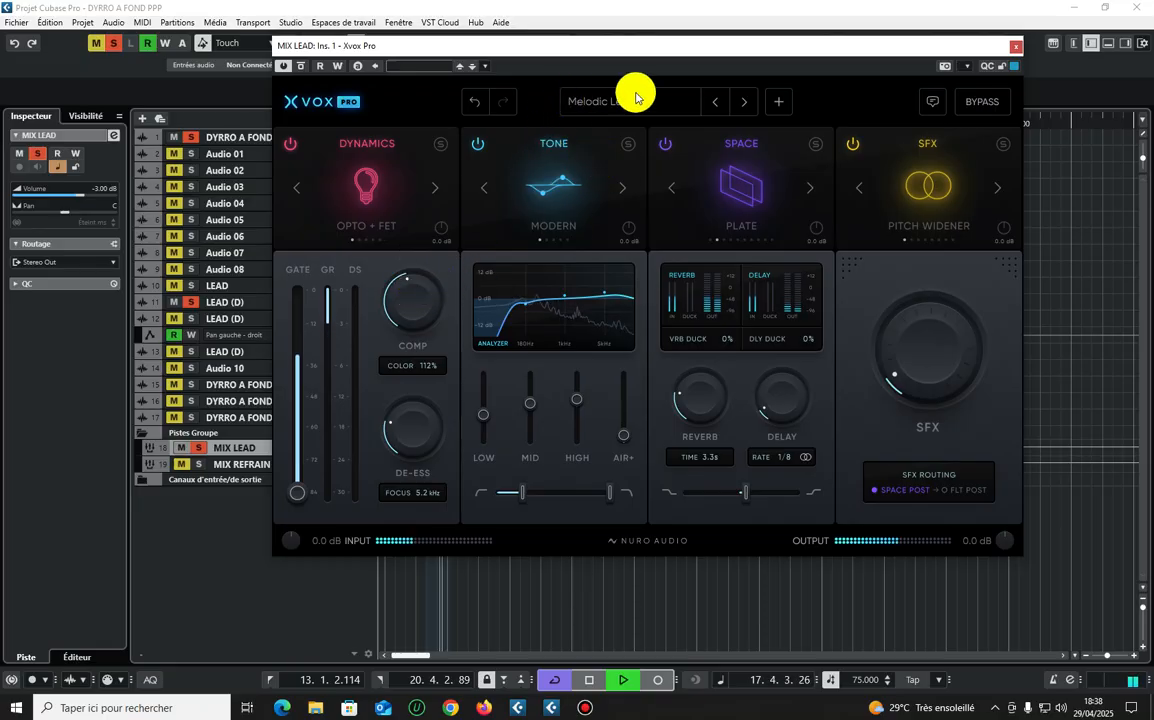
drag(900, 340, 973, 318)
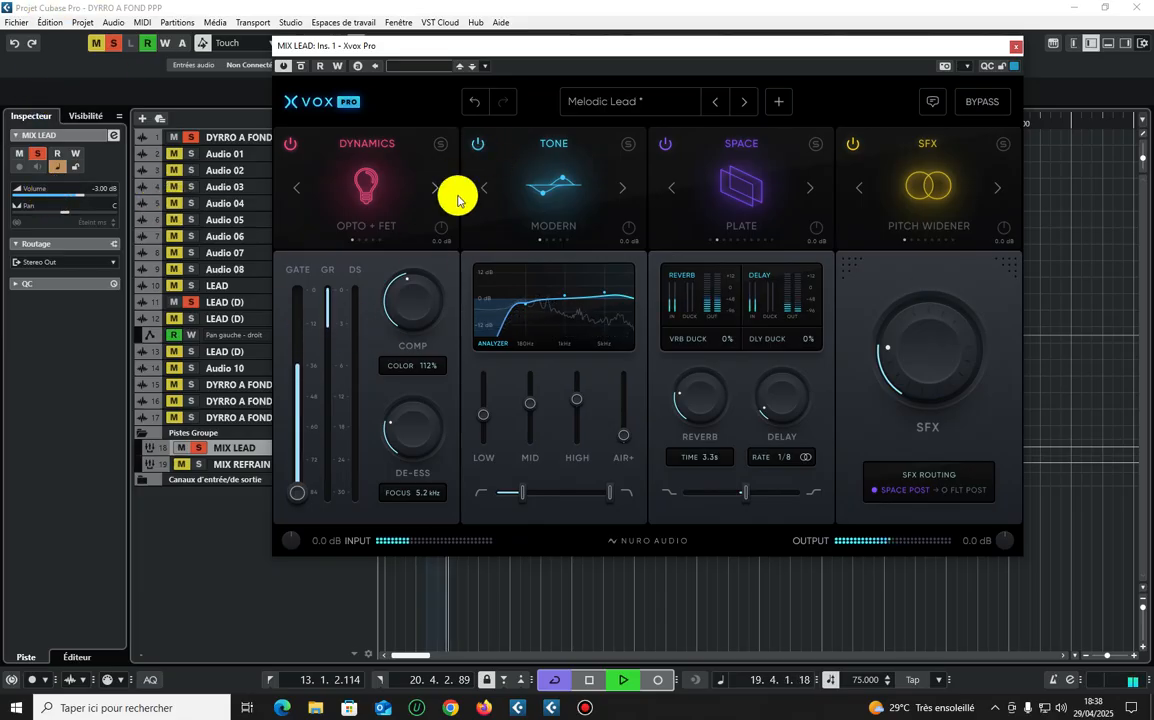
- Load the Sweetened Verse preset from the 03 Hip-Hop category
click(605, 101)
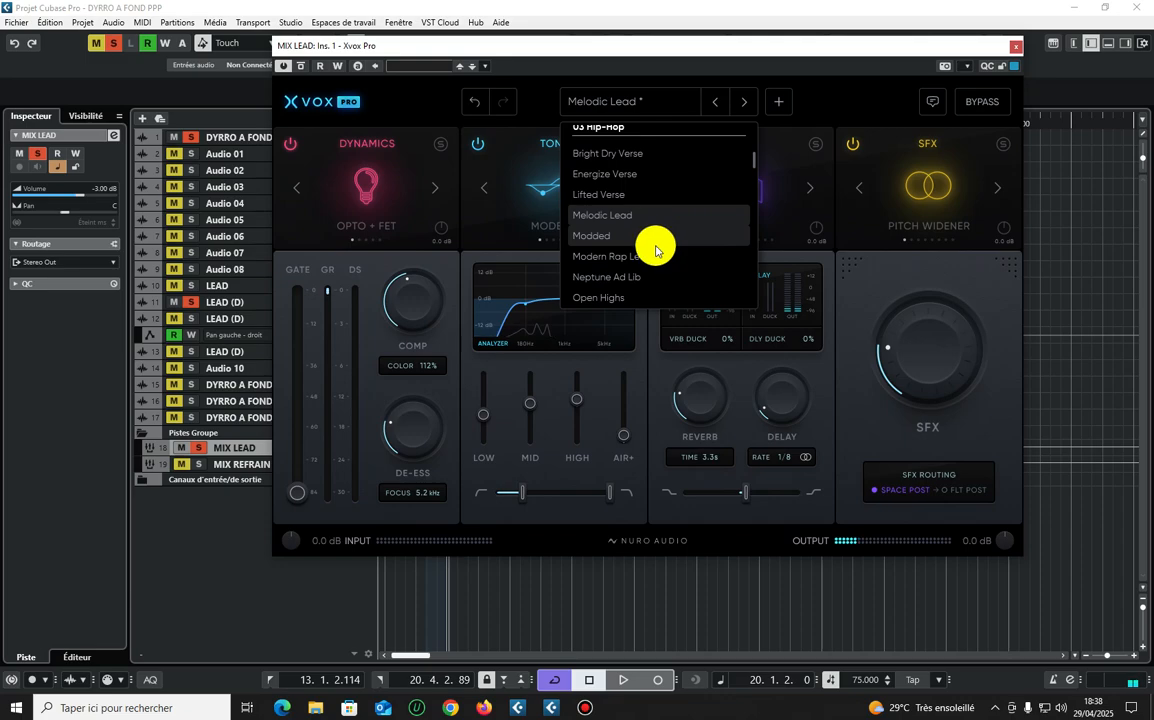
scroll(655, 235, down, 1)
scroll(640, 220, down, 7)
scroll(636, 222, up, 2)
click(635, 222)
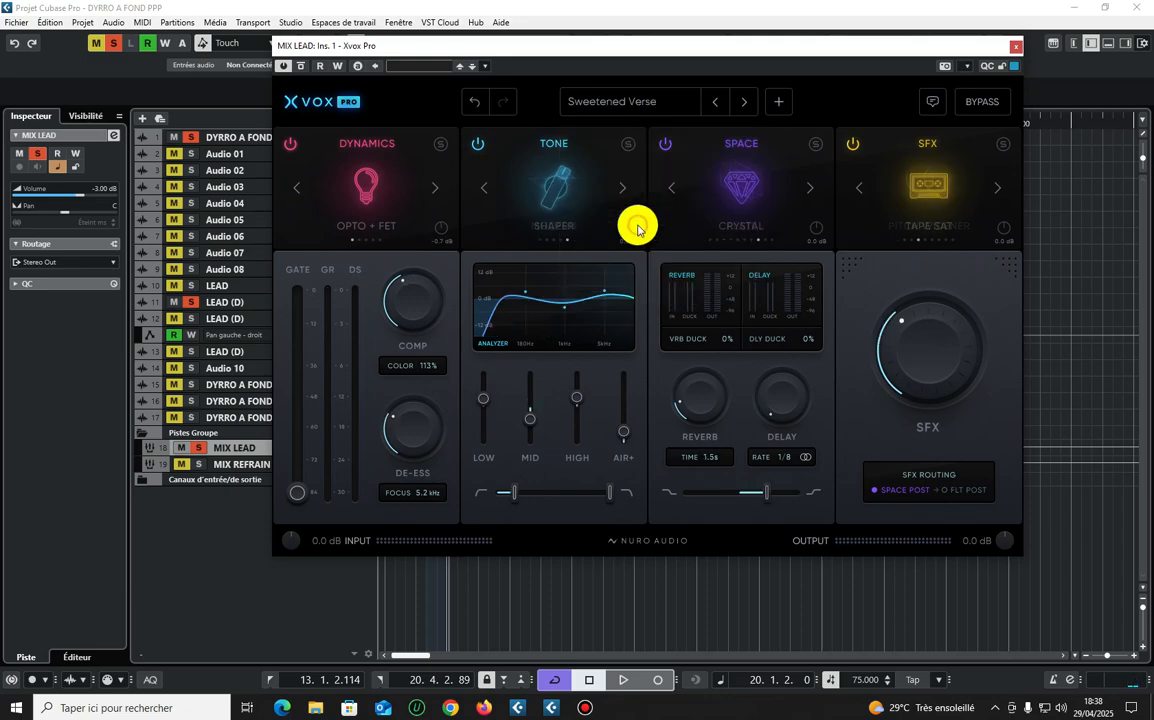
- Audition the Tiny Speaker Ad Lib preset and replace it with the Slap preset
click(618, 104)
click(631, 235)
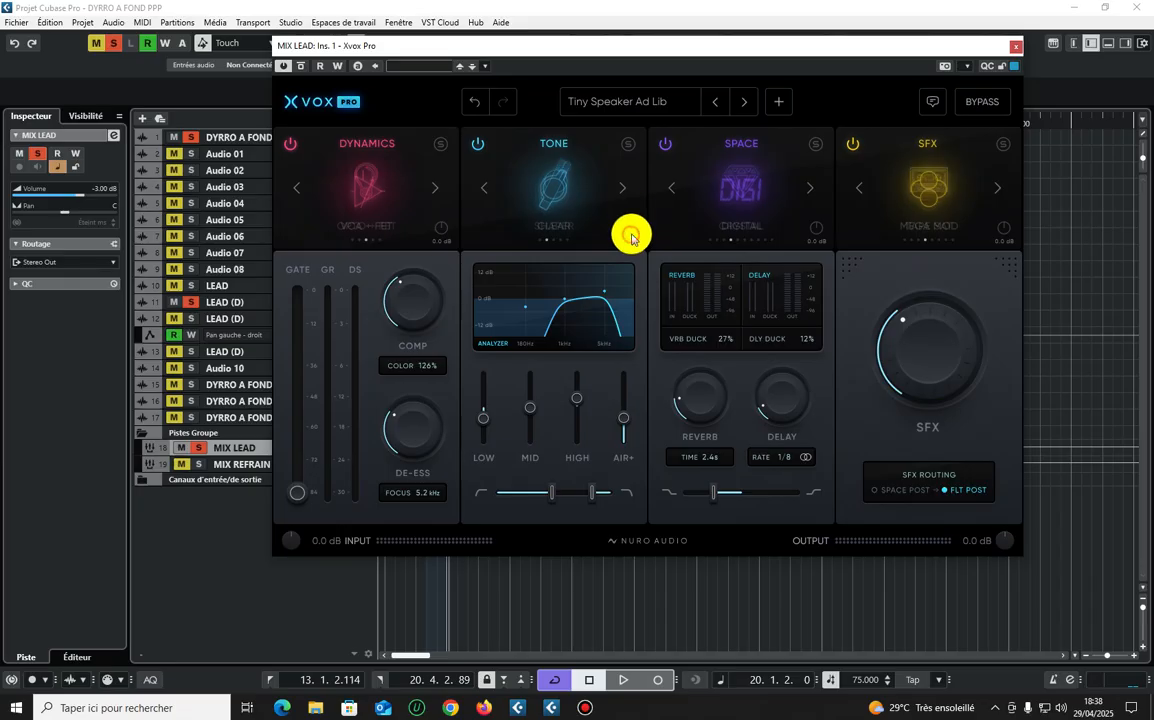
click(632, 102)
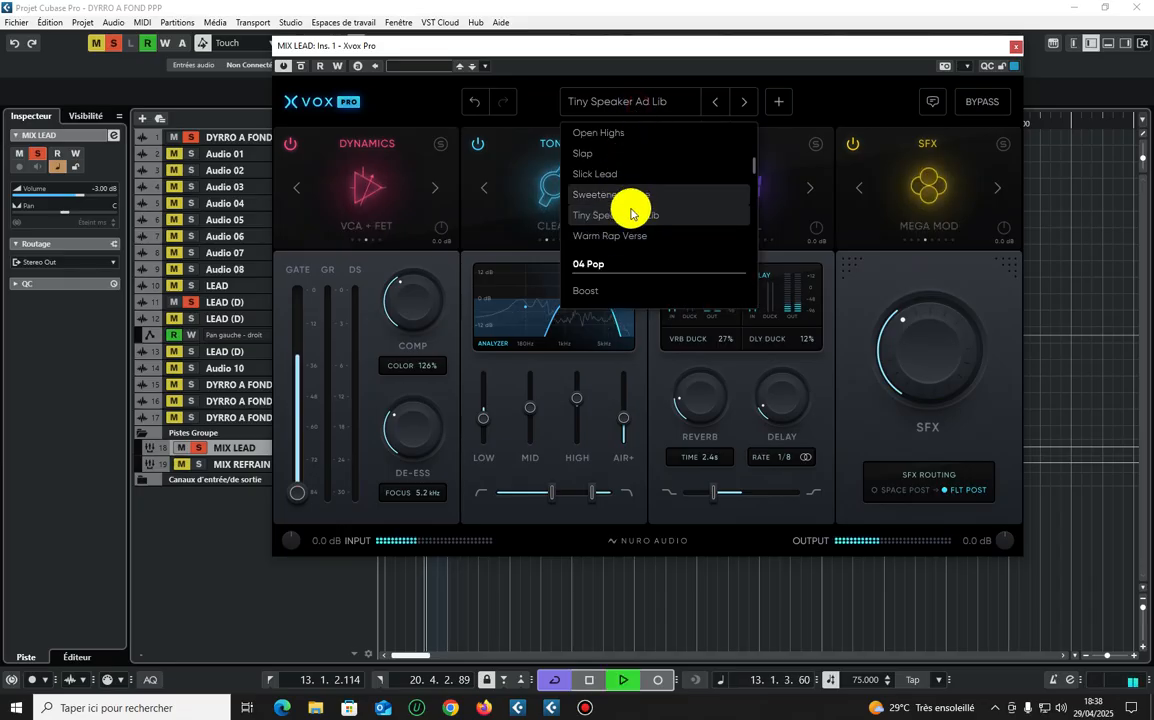
click(596, 152)
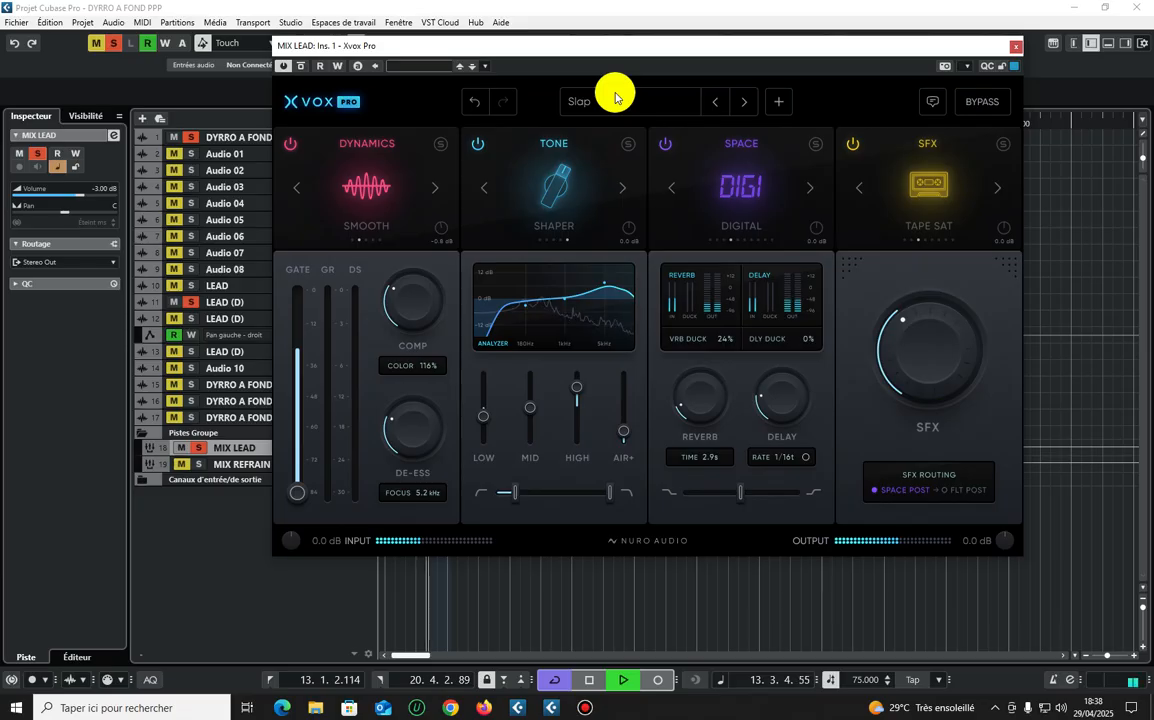
- Load the Crispy Lead preset from the 04 Pop category
click(620, 102)
scroll(630, 200, down, 5)
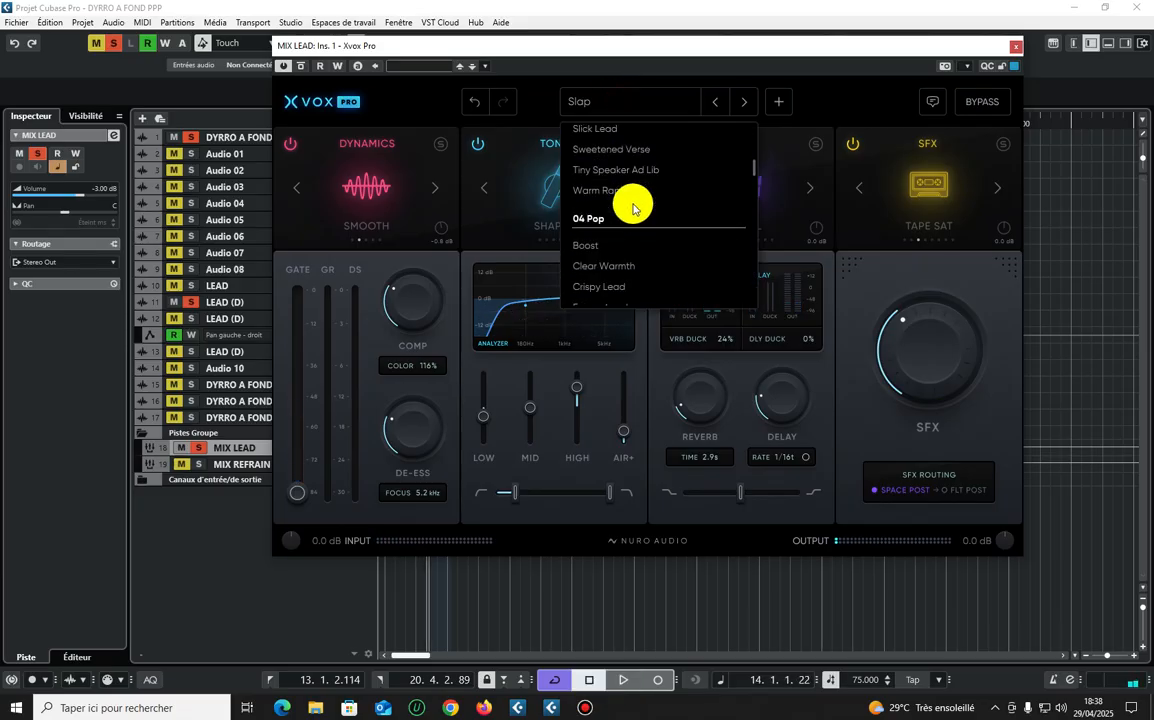
scroll(600, 211, down, 2)
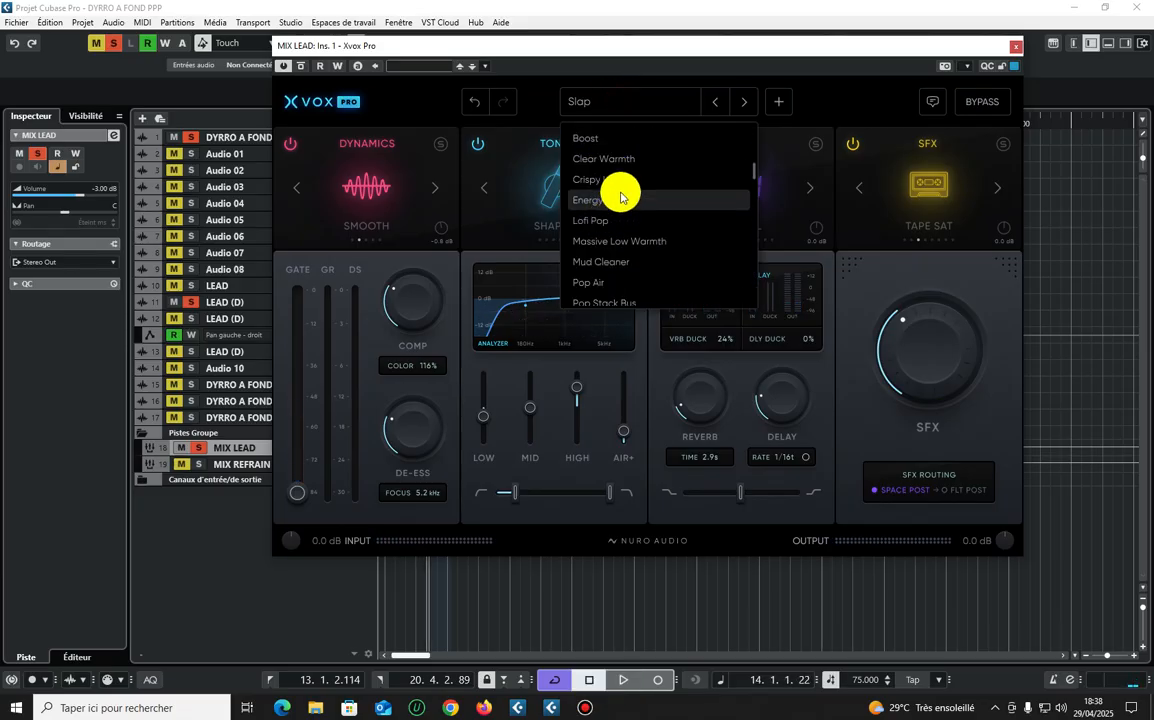
click(627, 180)
- Audition the Clear Warmth preset and replace it with the Energy Lead preset
click(628, 101)
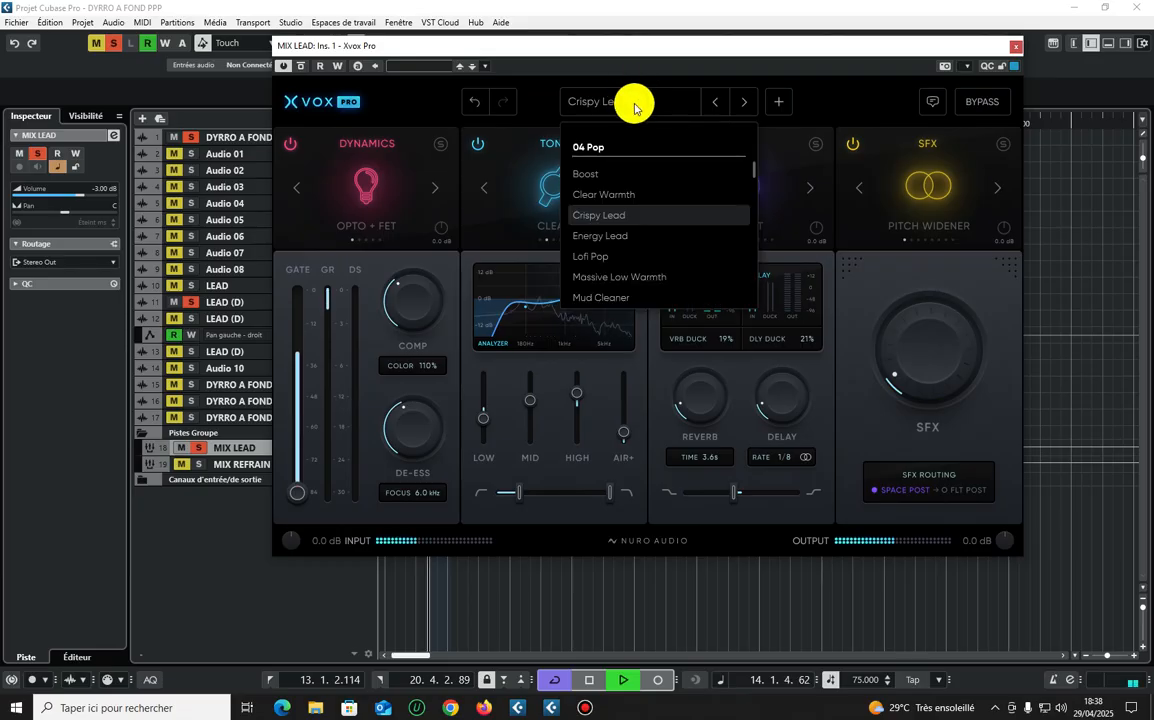
click(620, 198)
click(610, 105)
click(595, 255)
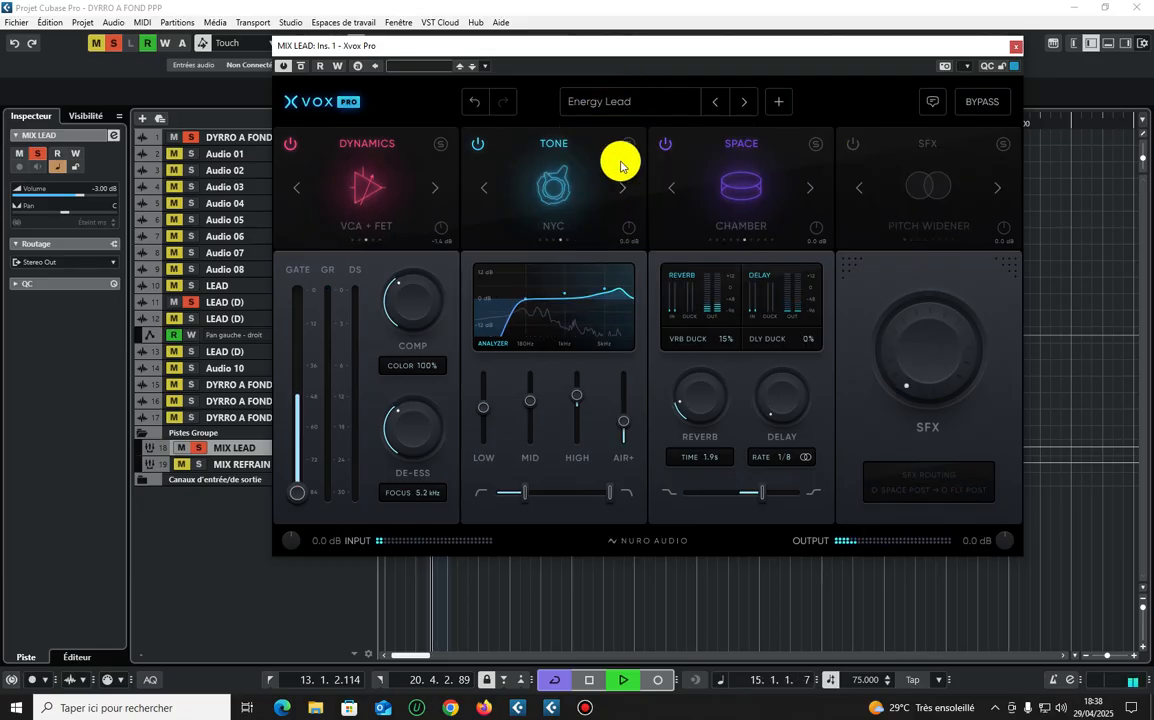
- Audition the Lofi Pop preset and replace it with the Mud Cleaner preset
click(643, 112)
click(641, 238)
click(636, 112)
click(639, 255)
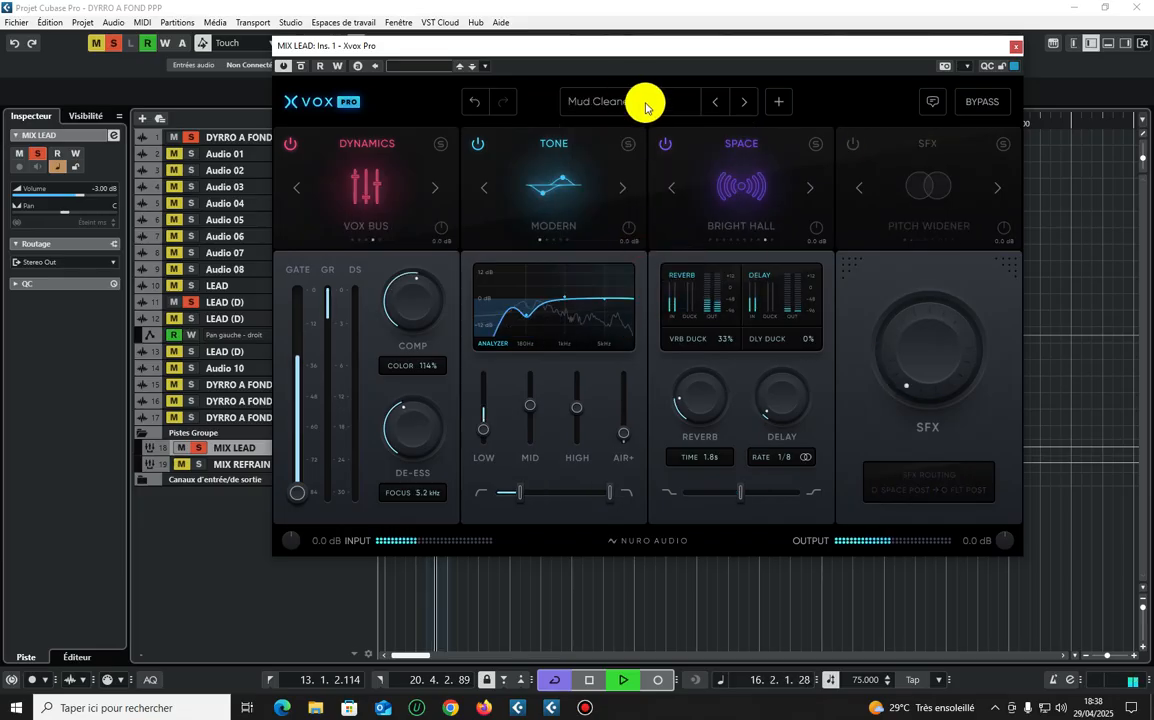
- Load the Punchy Pop Lead preset and set its compression to 50%, delay to 13% and de-essing to 42%
click(609, 265)
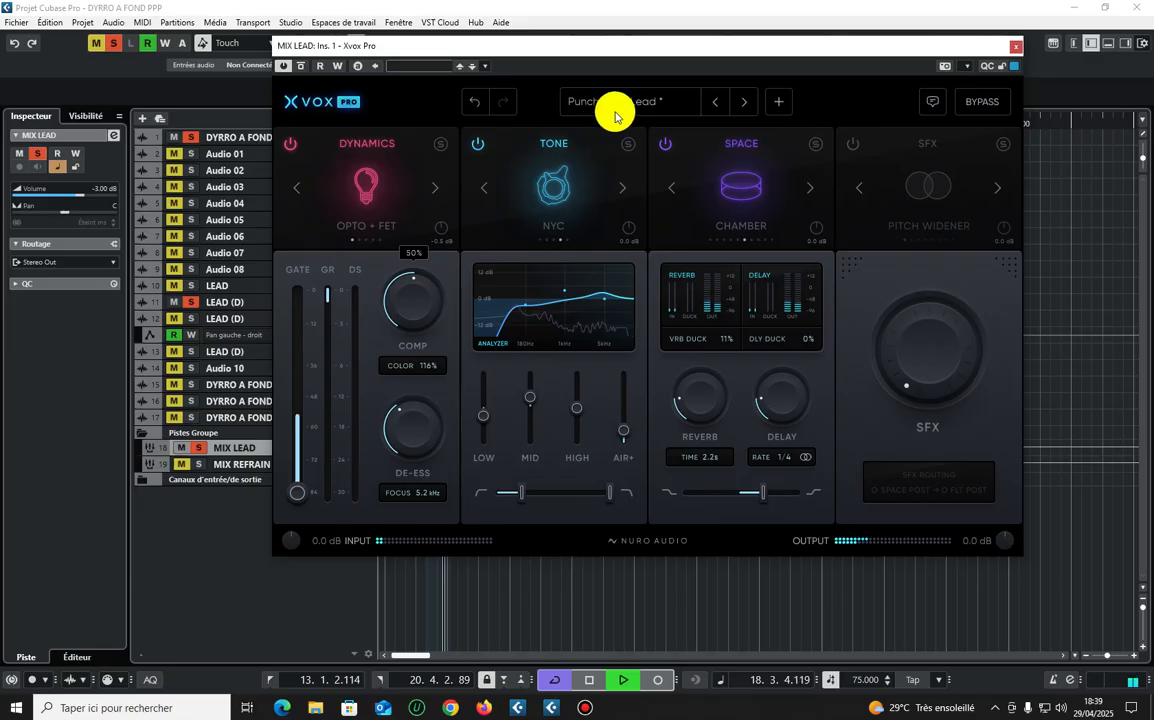
mouse_move(711, 404)
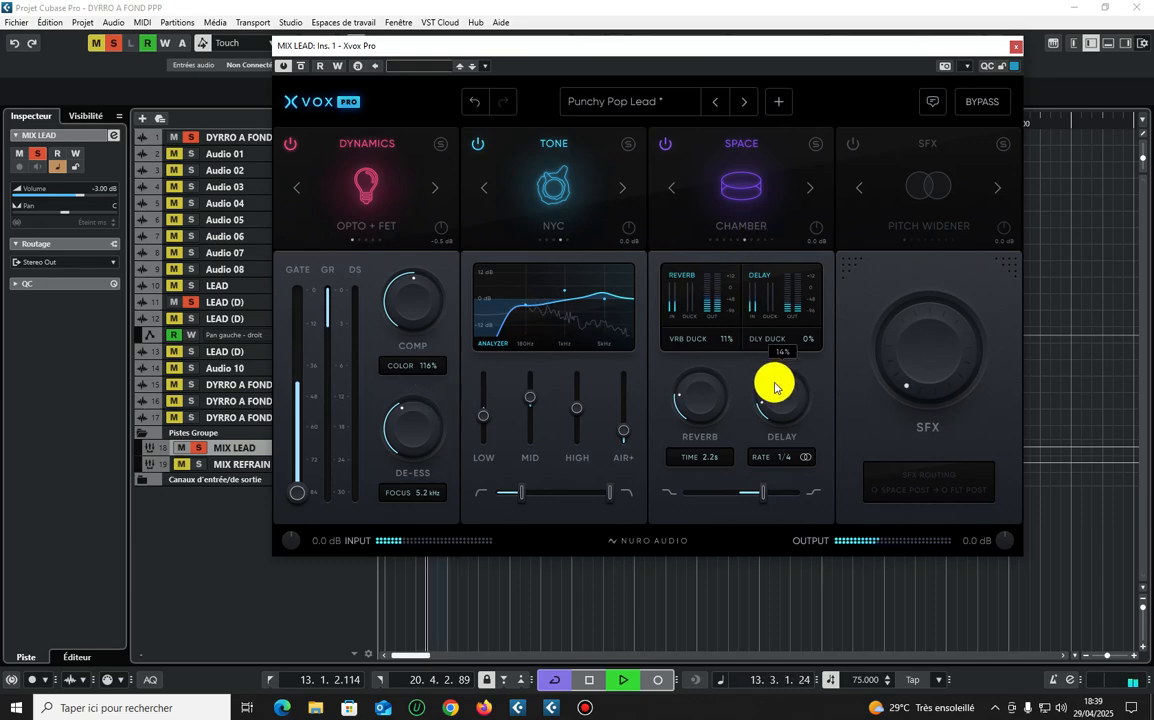
drag(438, 428, 425, 412)
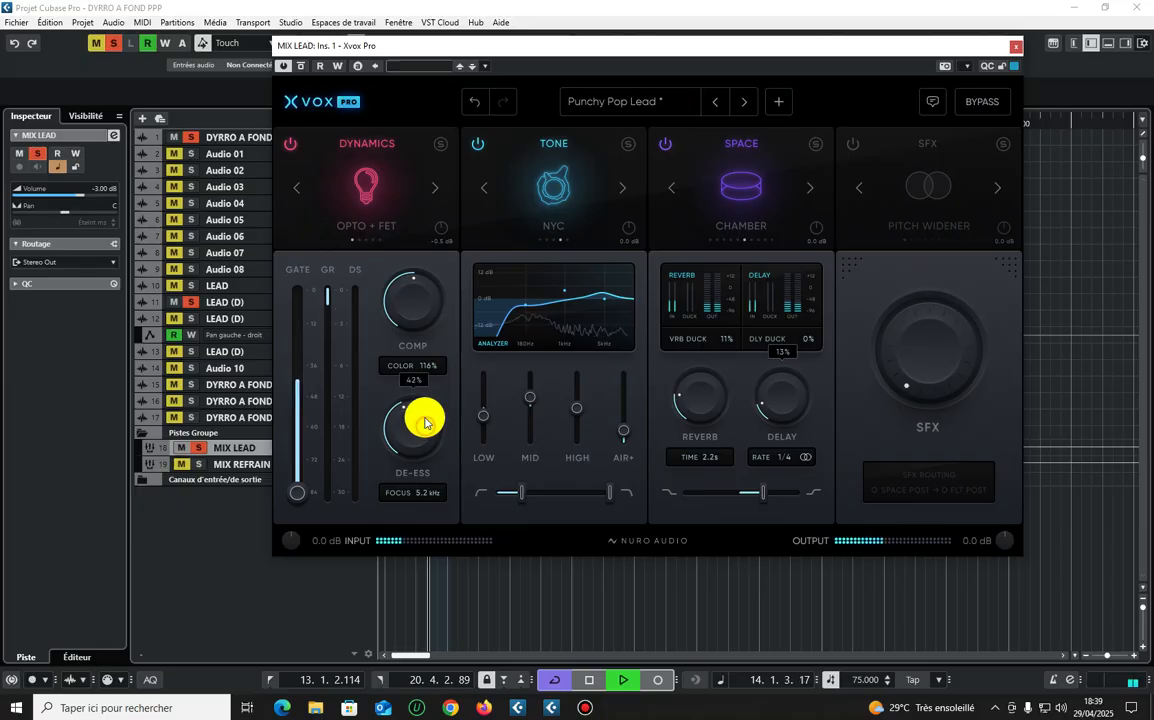
- Raise the gate threshold to about -60 and switch on the Pitch Widener SFX at 14%
drag(297, 491, 299, 430)
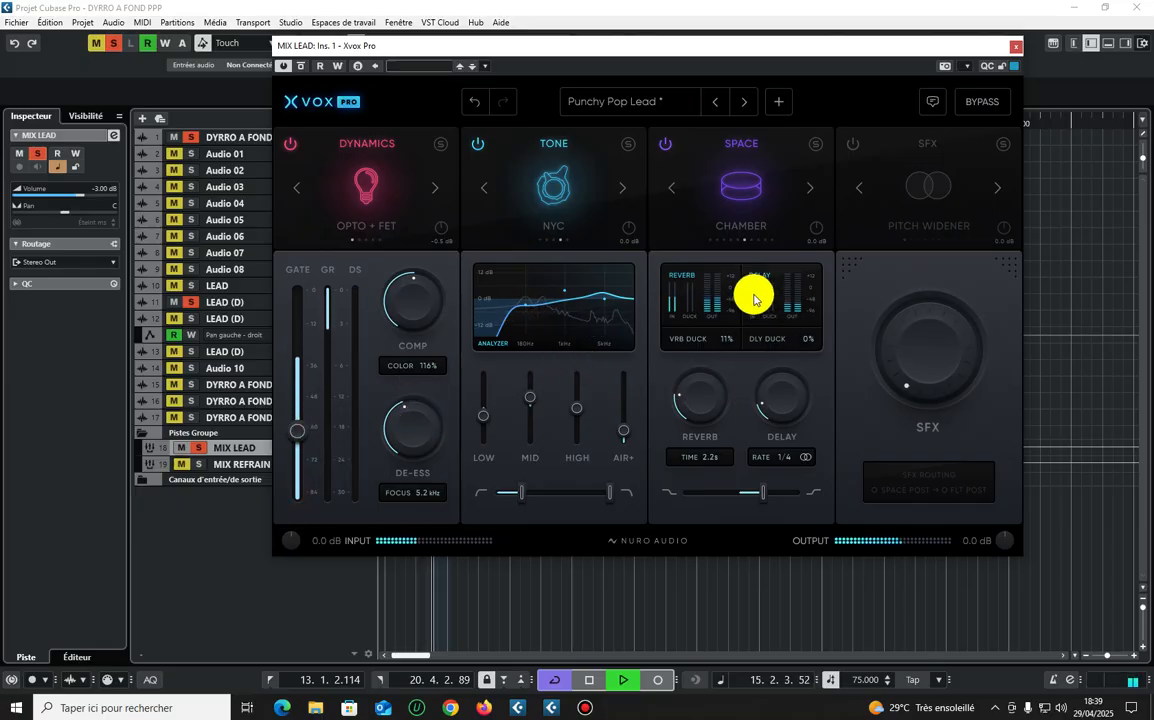
click(853, 144)
drag(882, 330, 918, 289)
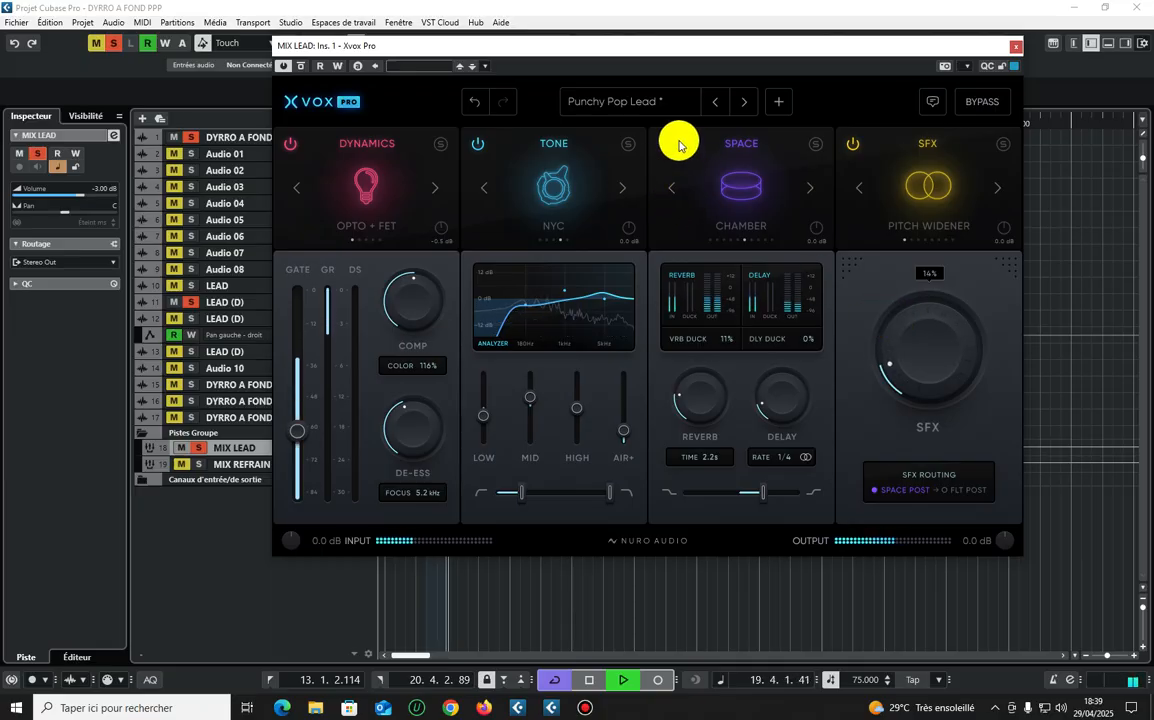
- Load the Crispy RnB preset from the 06 RnB category
click(650, 104)
scroll(666, 192, down, 5)
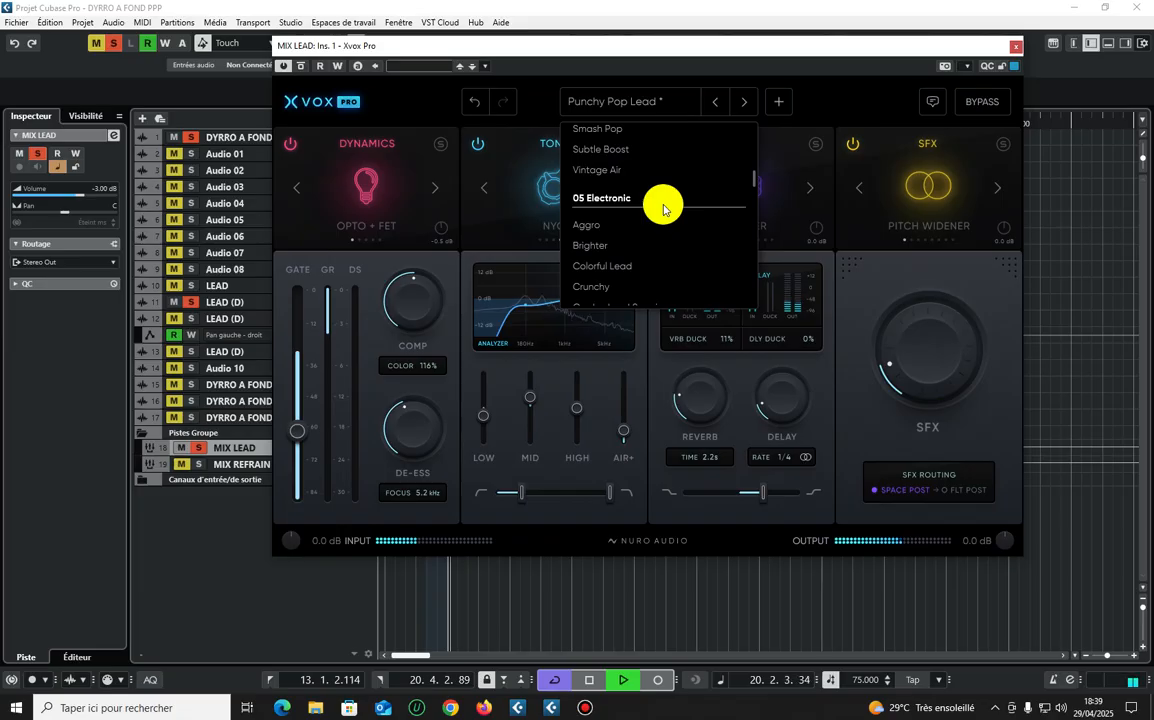
scroll(663, 208, down, 6)
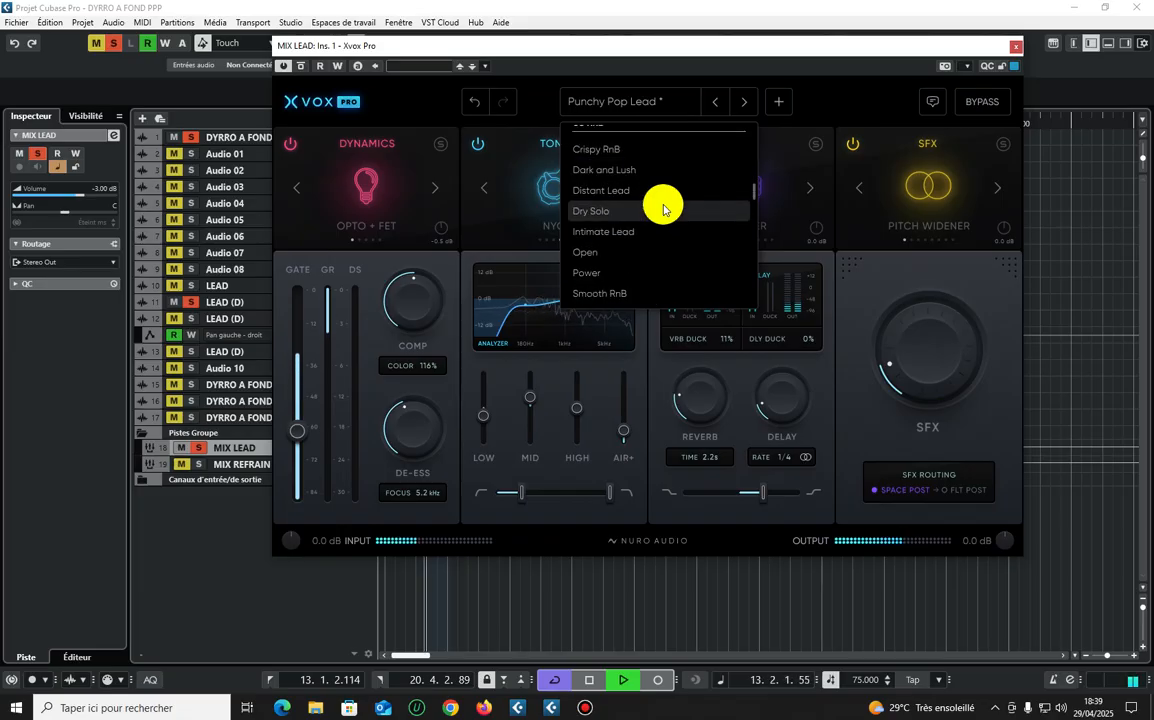
scroll(660, 200, up, 2)
click(631, 183)
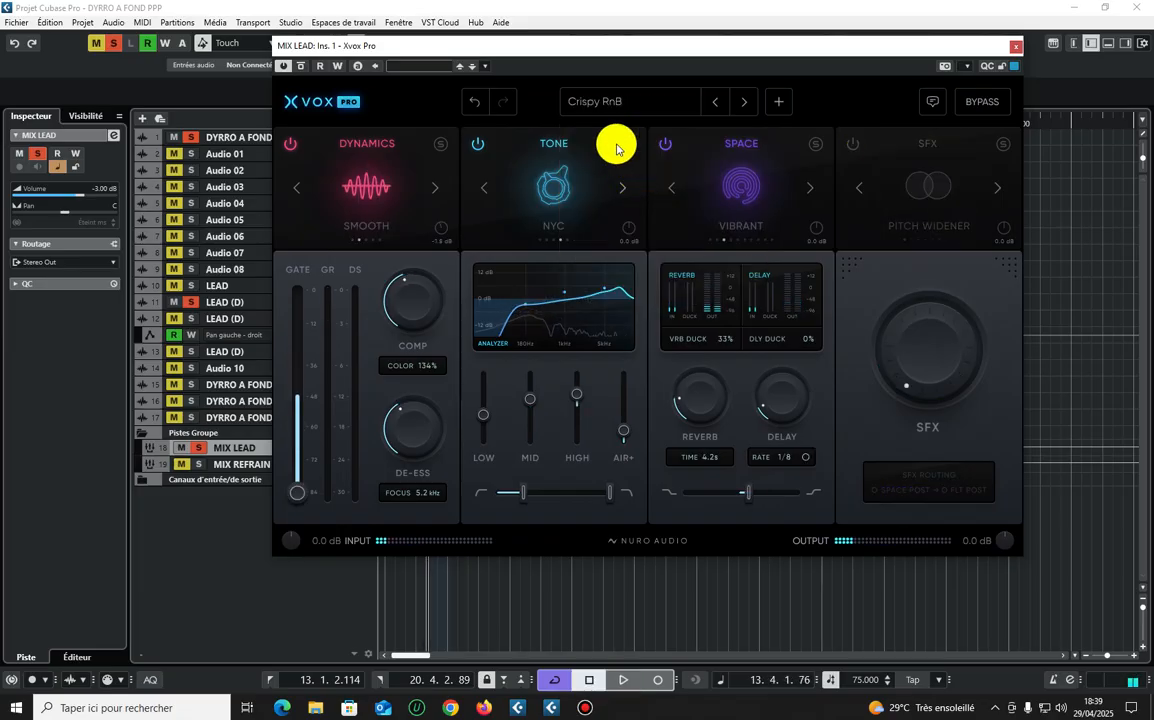
- Resume playback, audition the Dark and Lush preset and replace it with the Distant Lead preset
key(space)
click(615, 100)
click(618, 237)
click(682, 102)
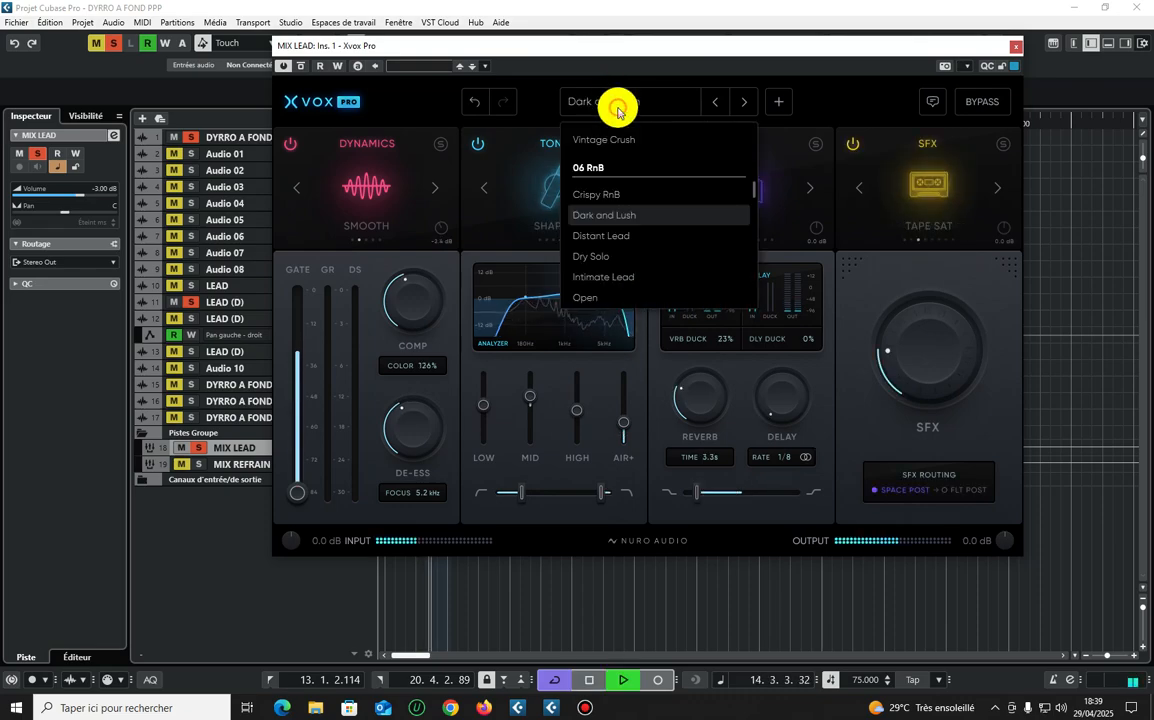
click(626, 237)
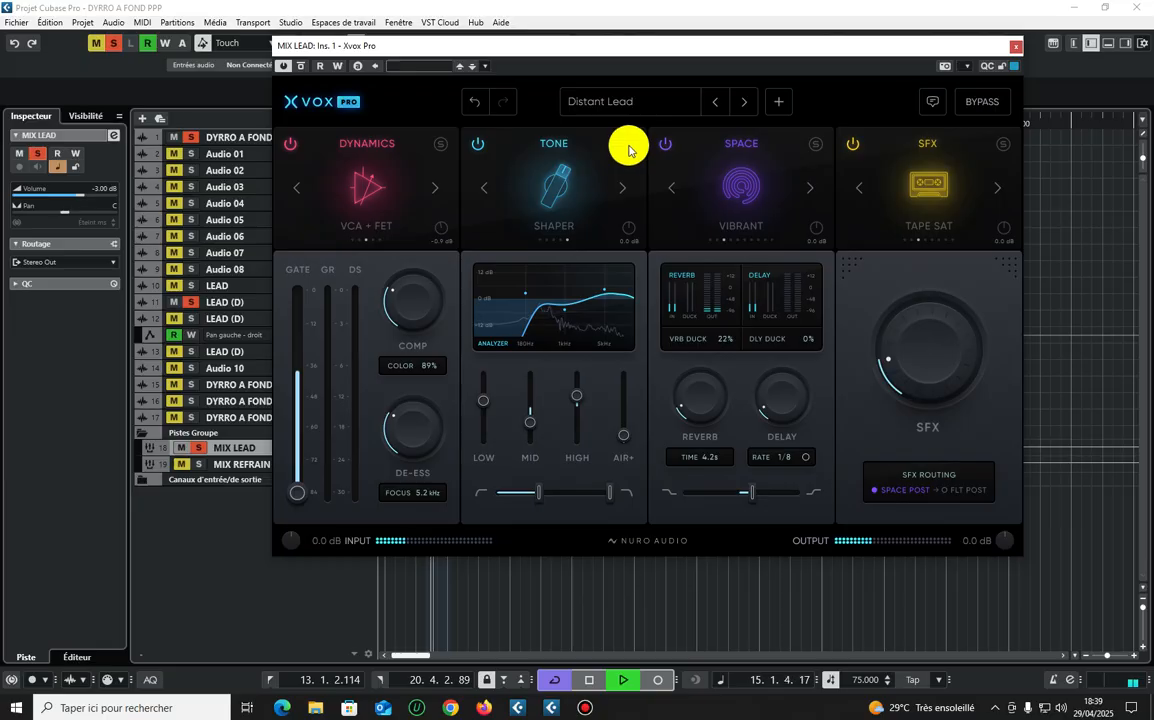
- Audition the Dry Solo, Open and Smooth RnB presets in turn
click(645, 104)
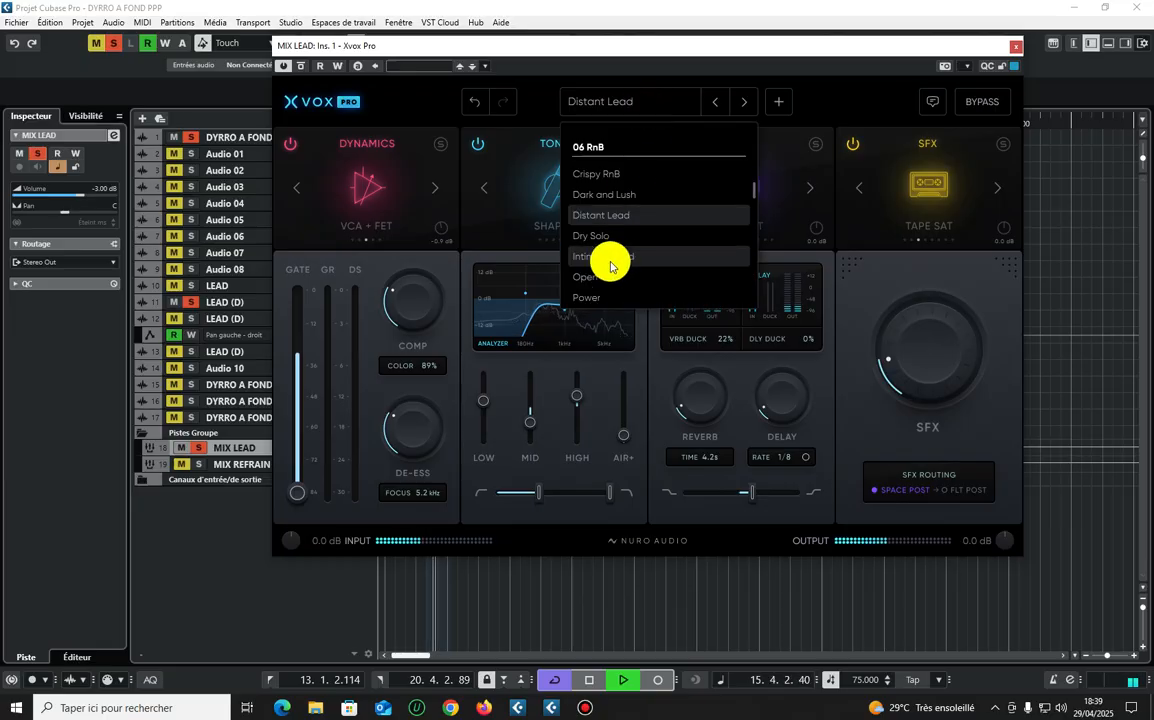
click(612, 236)
click(626, 104)
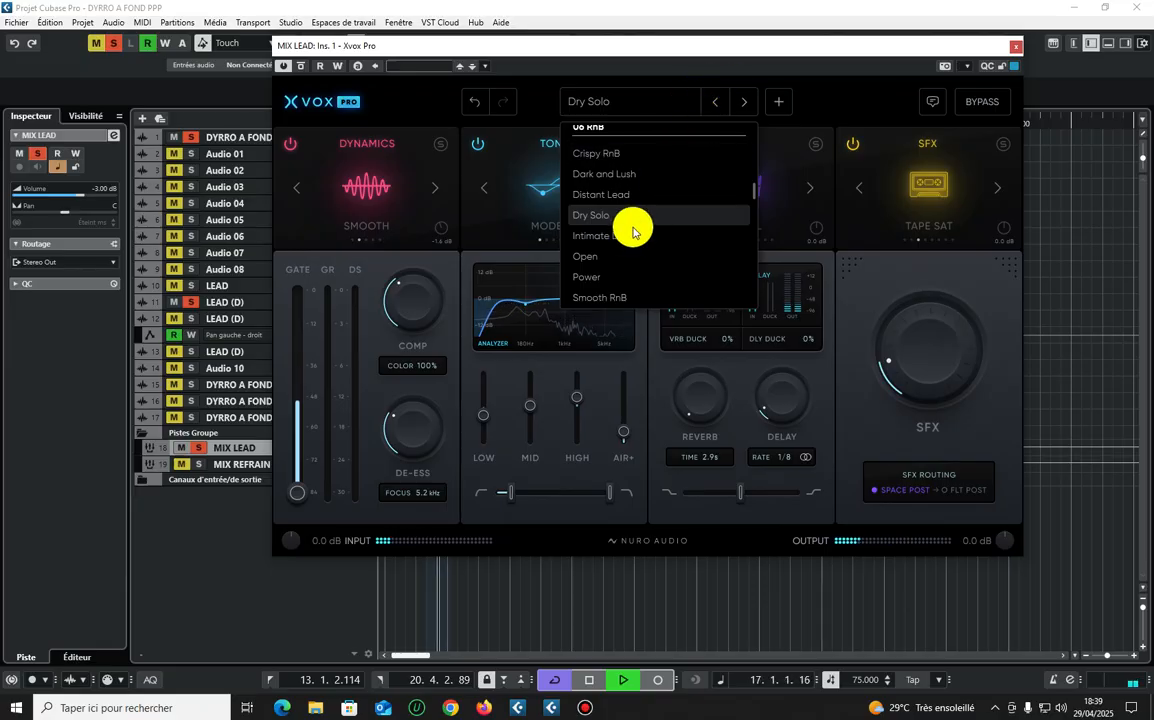
click(608, 254)
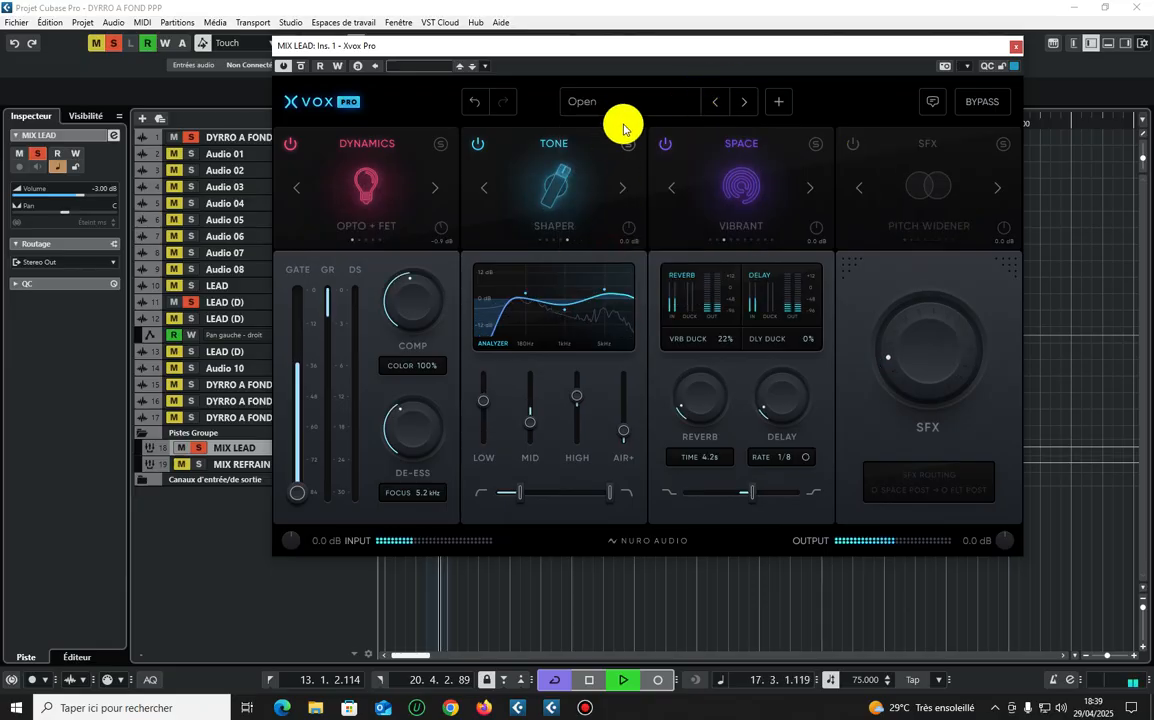
click(630, 100)
click(641, 256)
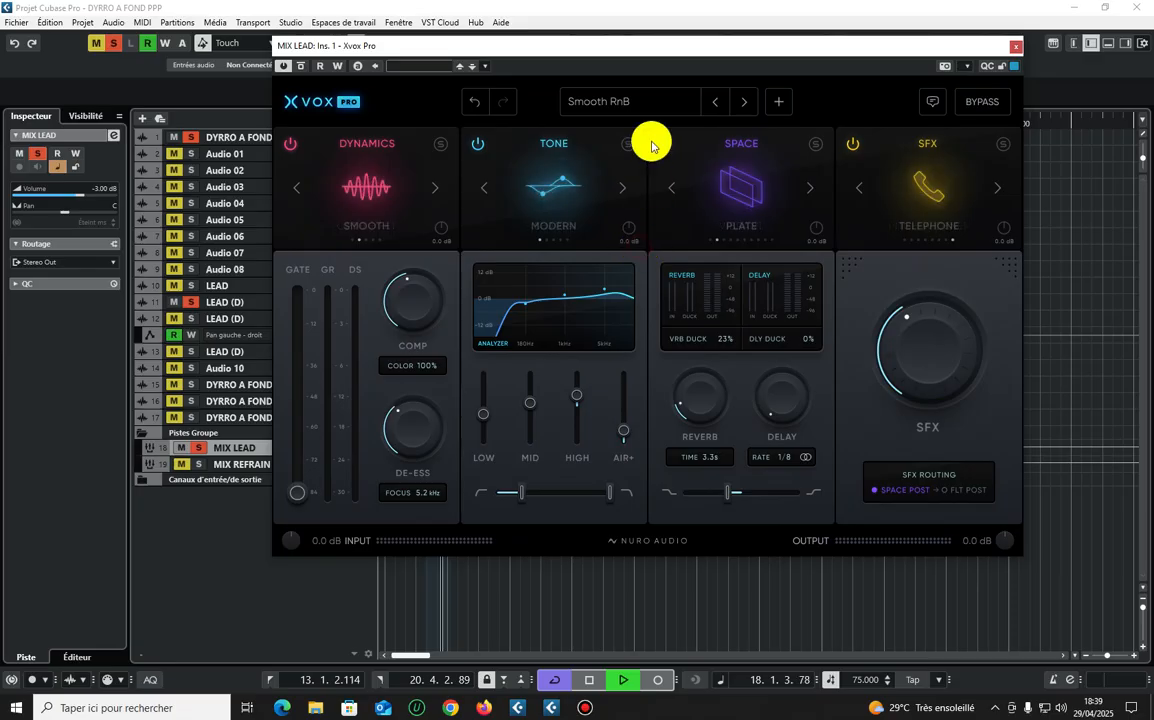
- Load the Power preset and raise its Unison SFX to about 20% and its compression to 47%
click(637, 97)
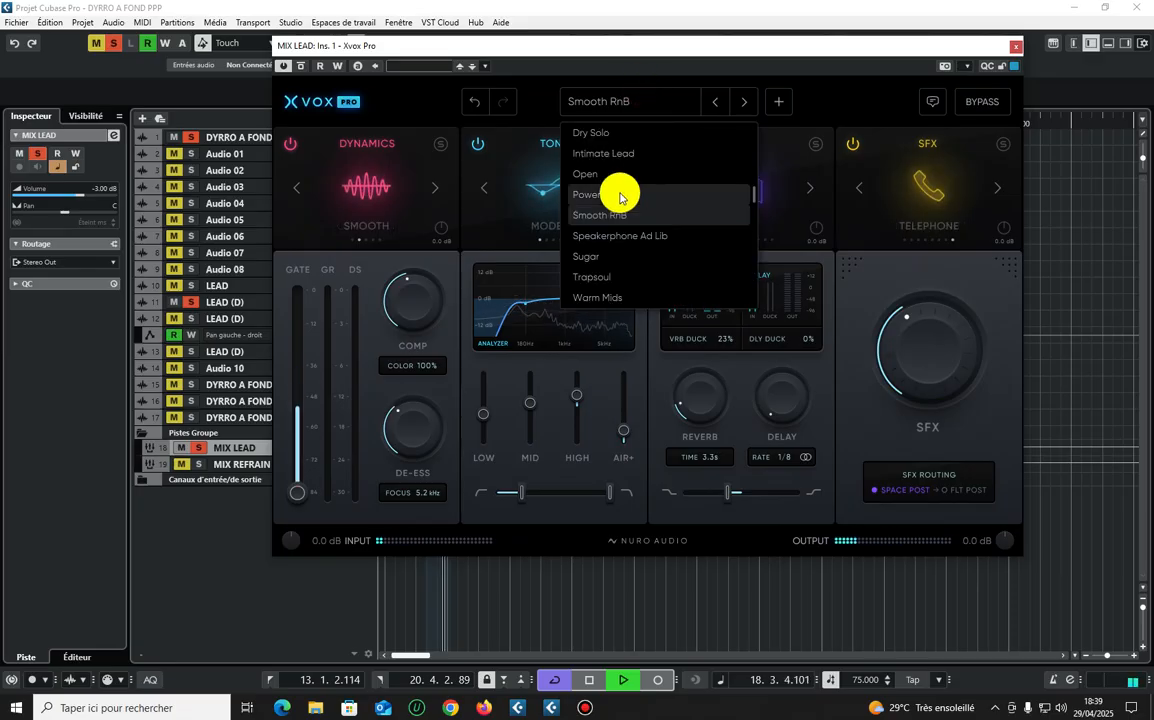
click(618, 190)
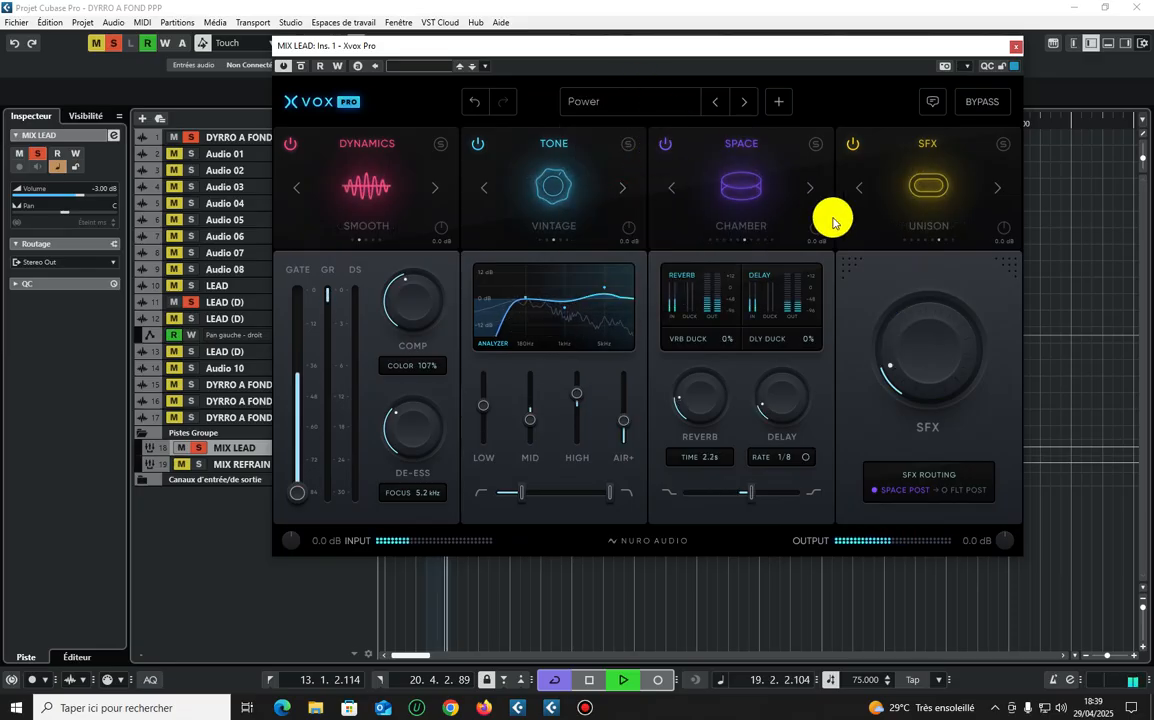
drag(899, 324, 903, 316)
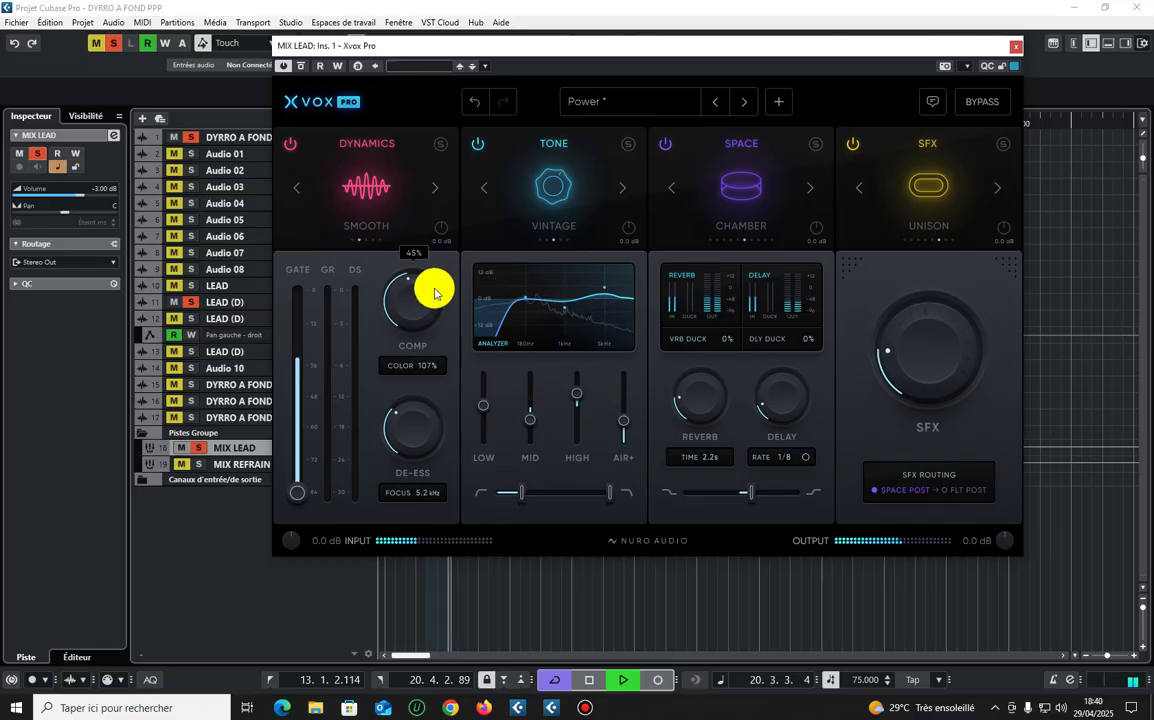
drag(436, 291, 436, 288)
mouse_move(427, 431)
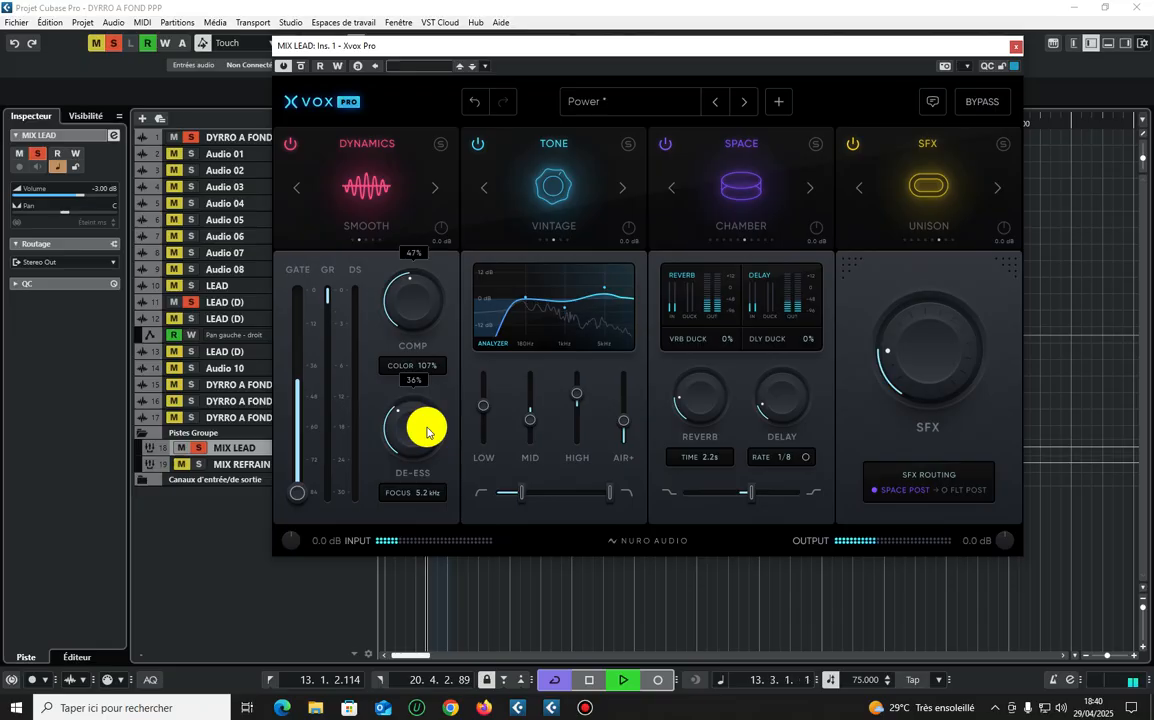
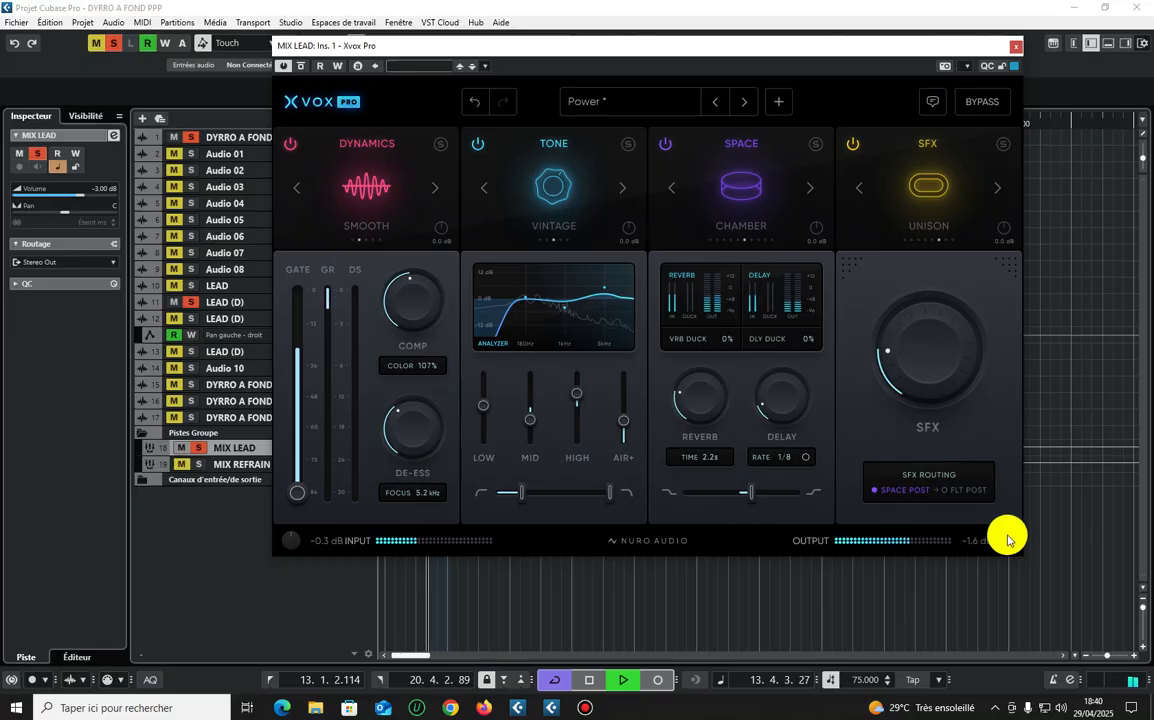
- Set the plug-in's output level to -1.1 dB, replay the loop and undo the last plug-in change
key(space)
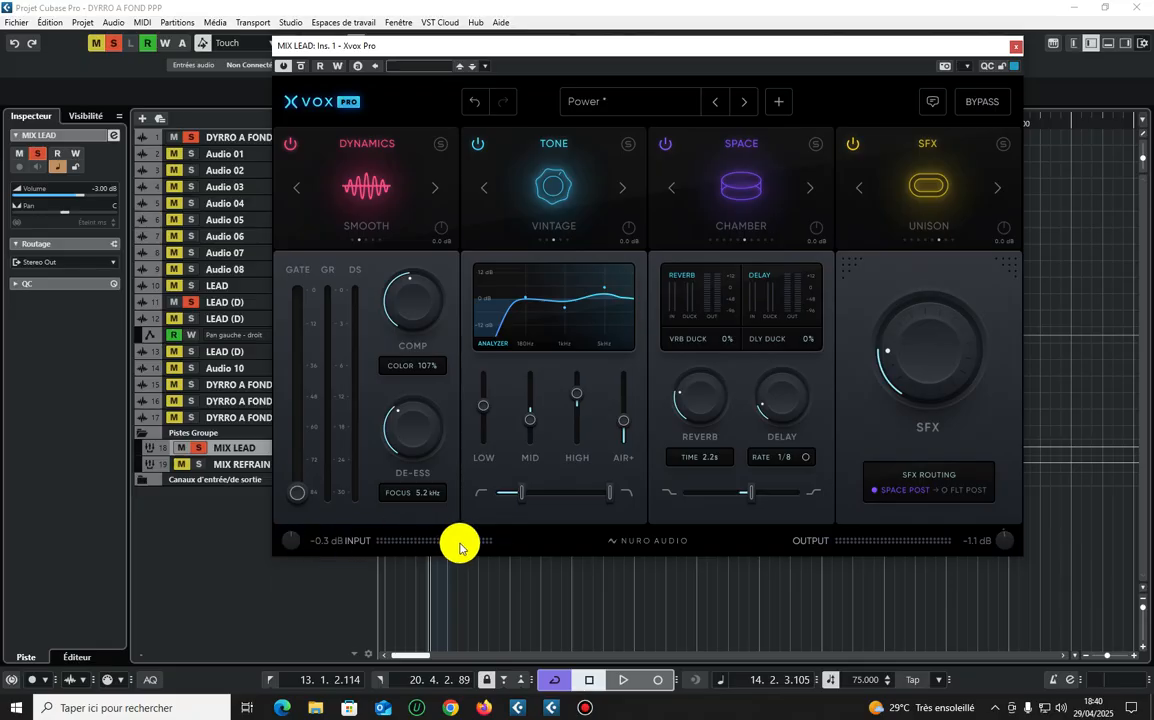
key(space)
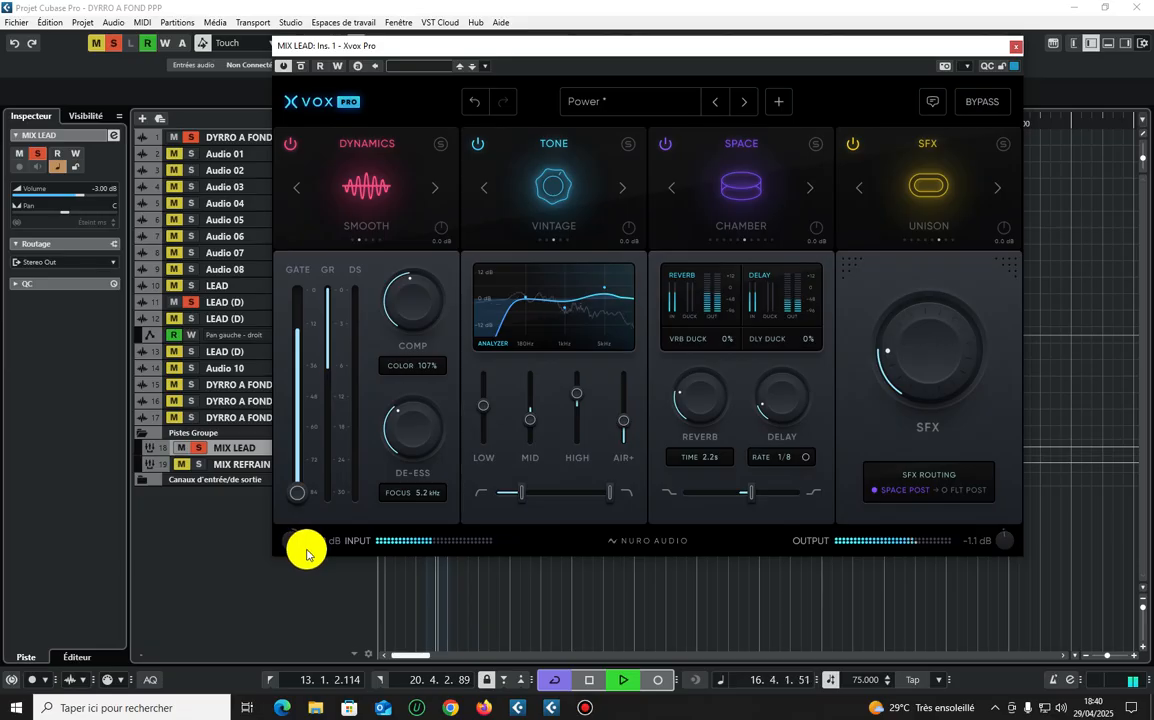
click(474, 103)
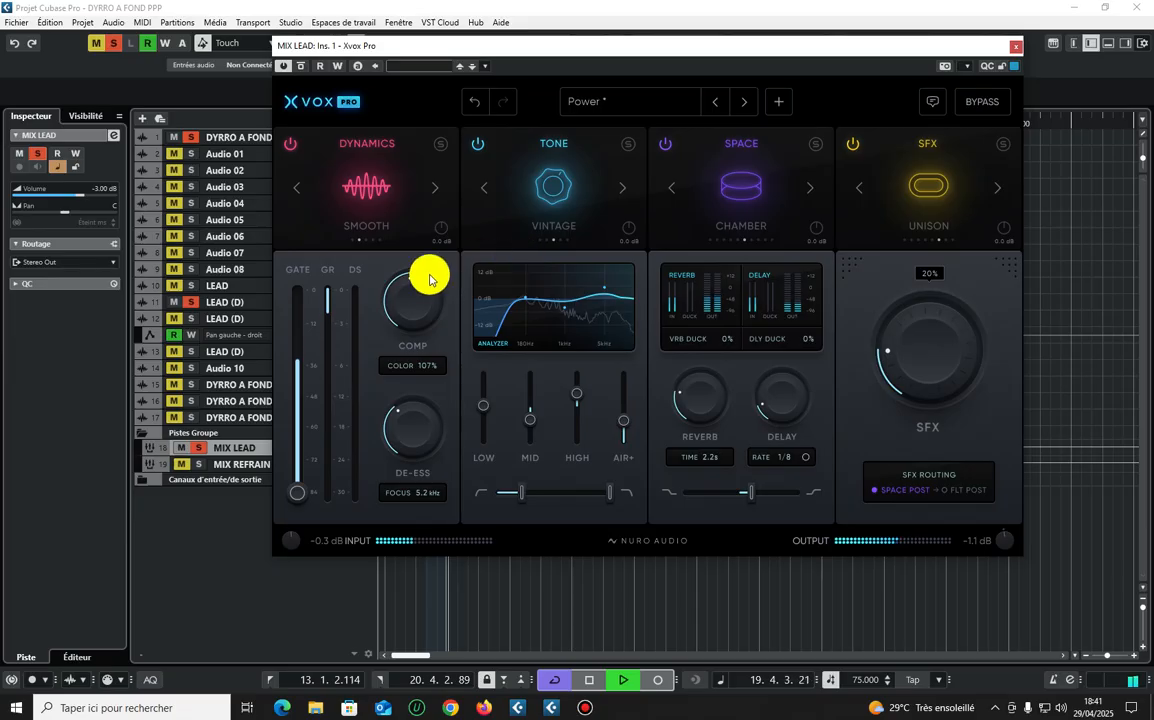
- Close the plug-in, stop playback and set the loop range to the first clips on Audio 01 to Audio 08
click(1015, 46)
key(space)
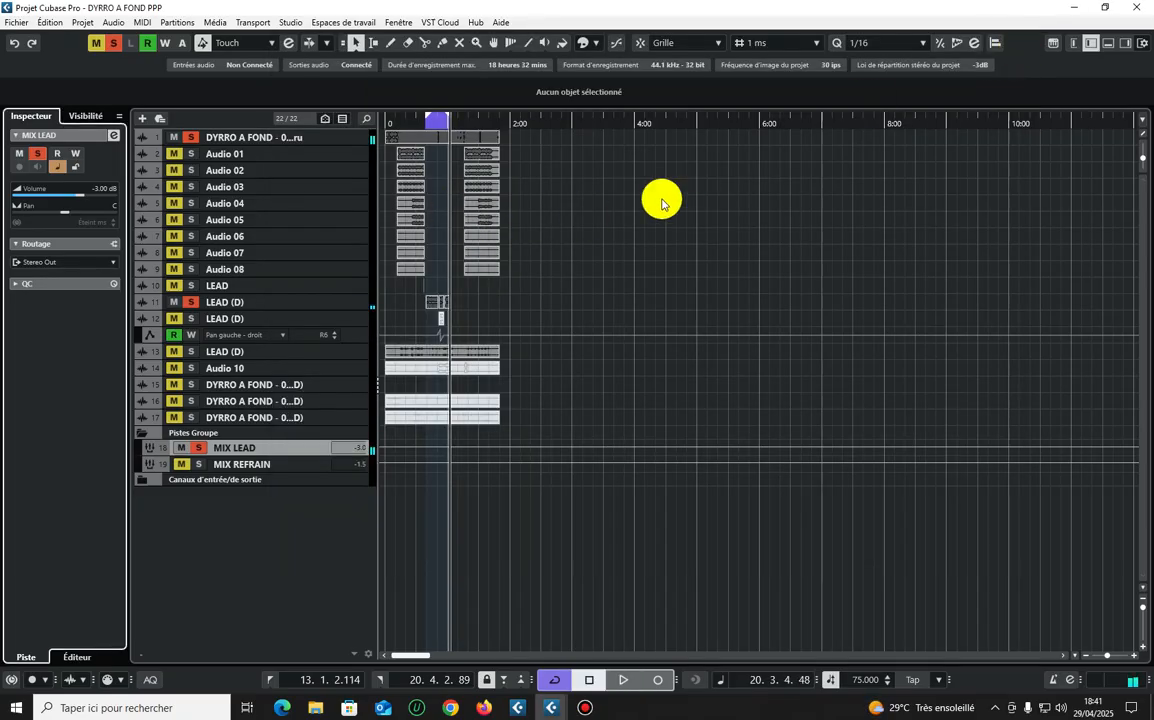
click(426, 123)
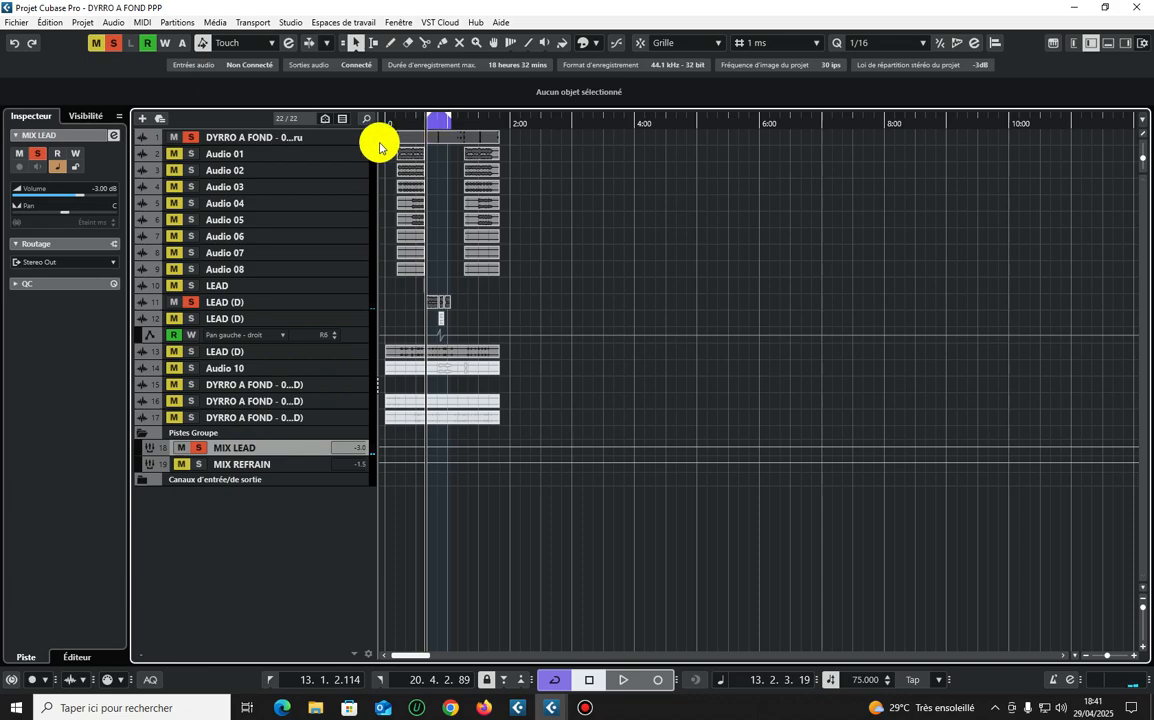
click(396, 126)
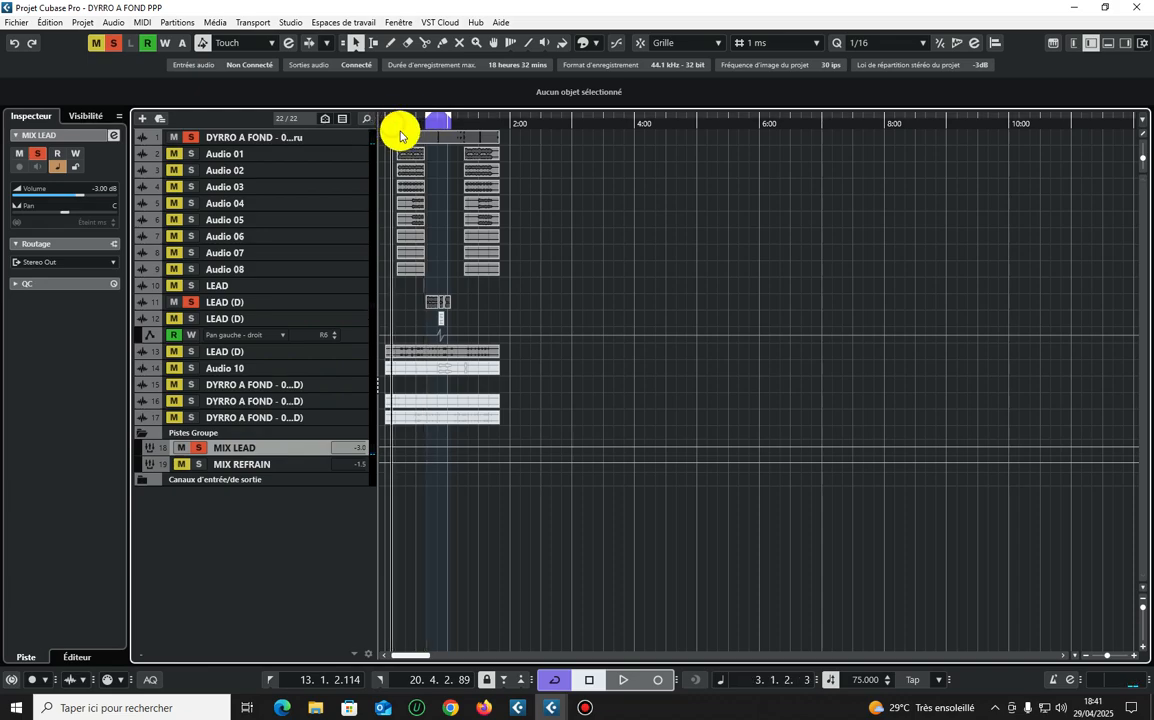
click(395, 268)
key(p)
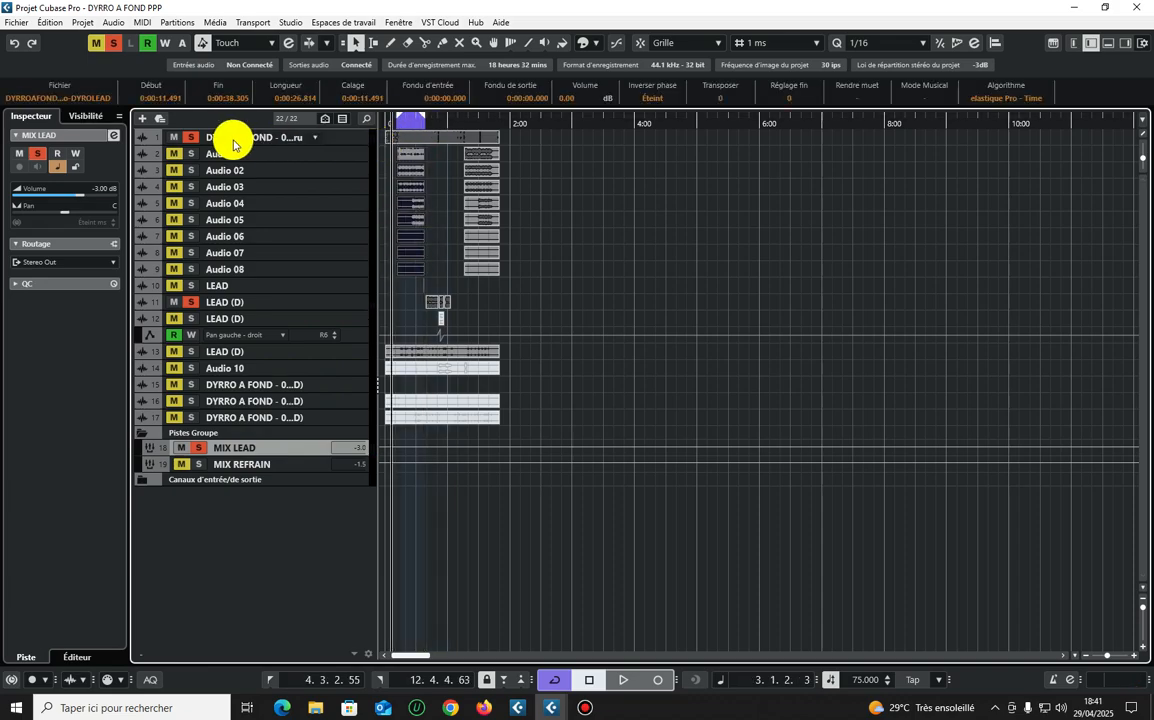
- Clear all track solos and mutes, mute the DYRRO A FOND track 1 and play from the start of the loop
click(113, 43)
click(173, 137)
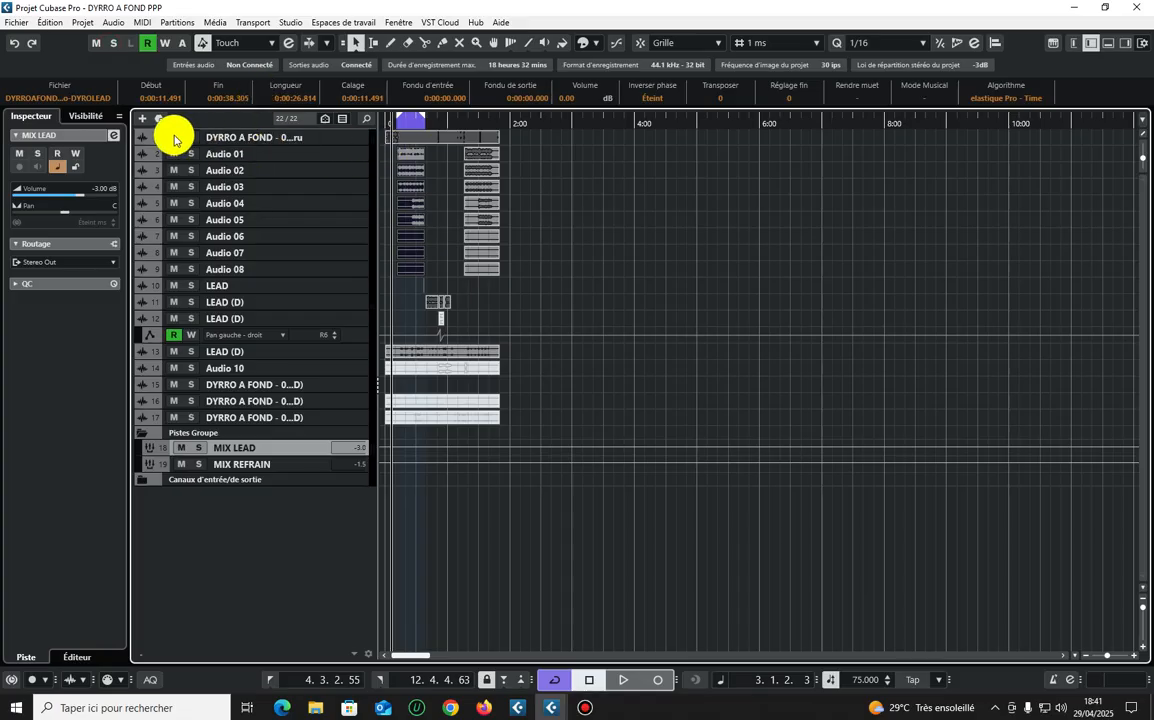
click(399, 121)
key(space)
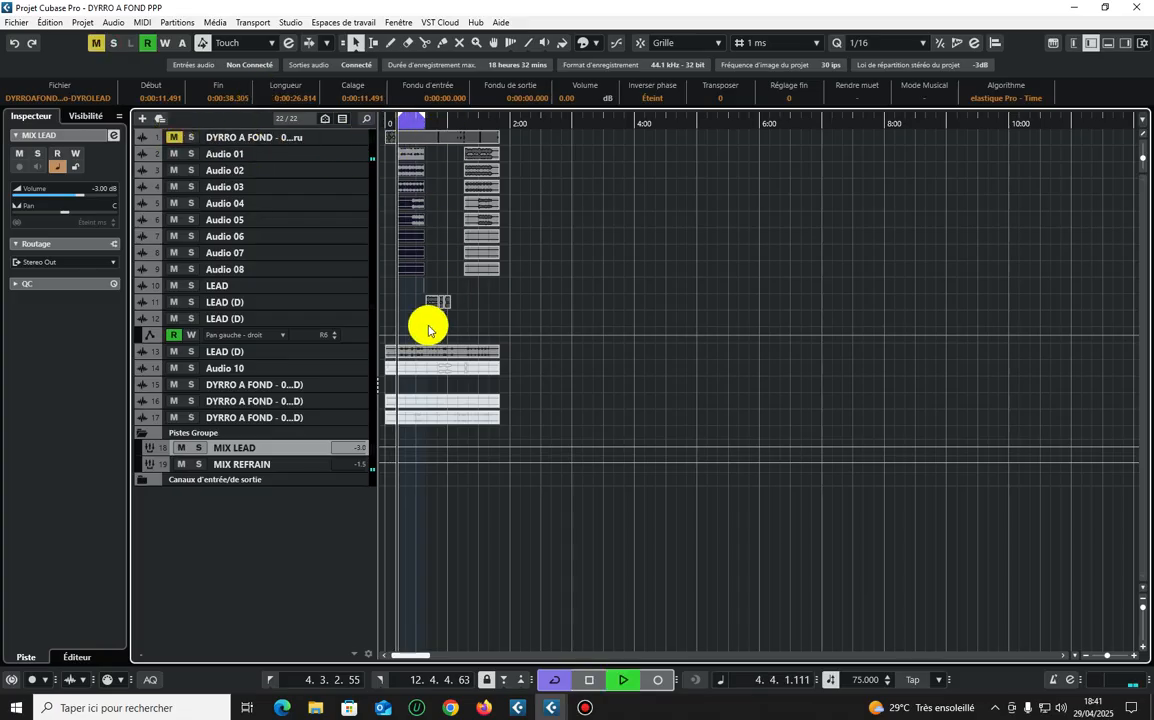
- Bring up the MIX LEAD channel settings, mute the LEAD (D) track 13 and close the channel settings
click(113, 135)
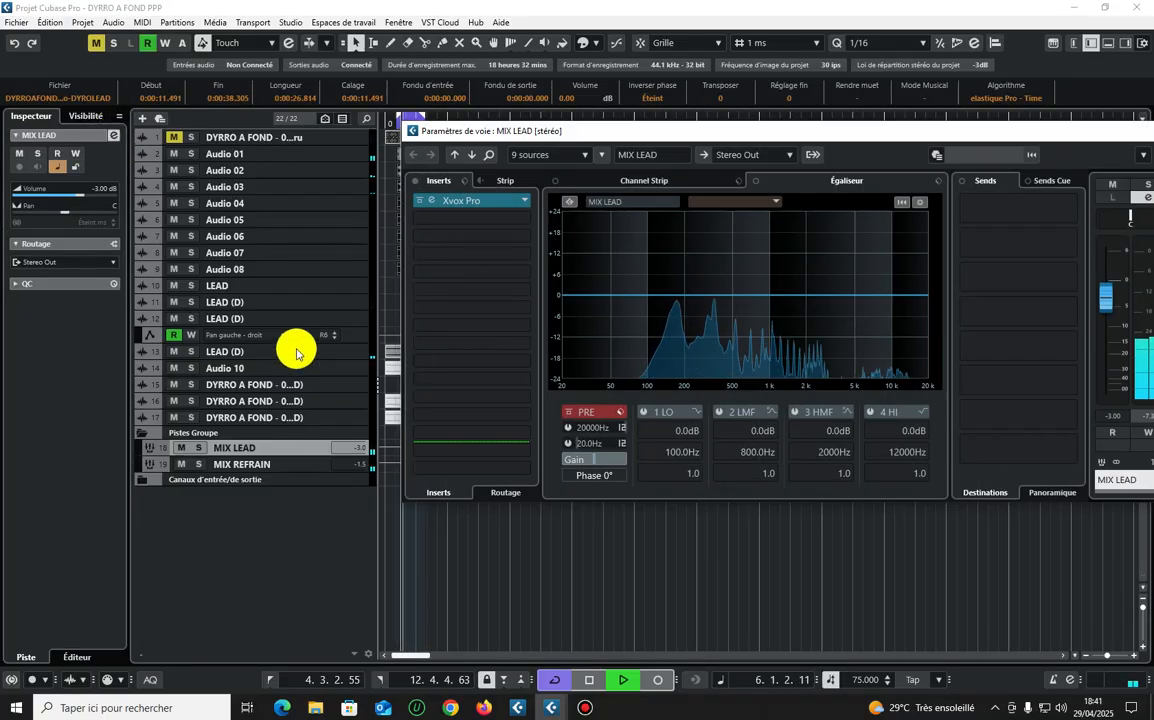
click(174, 351)
key(e)
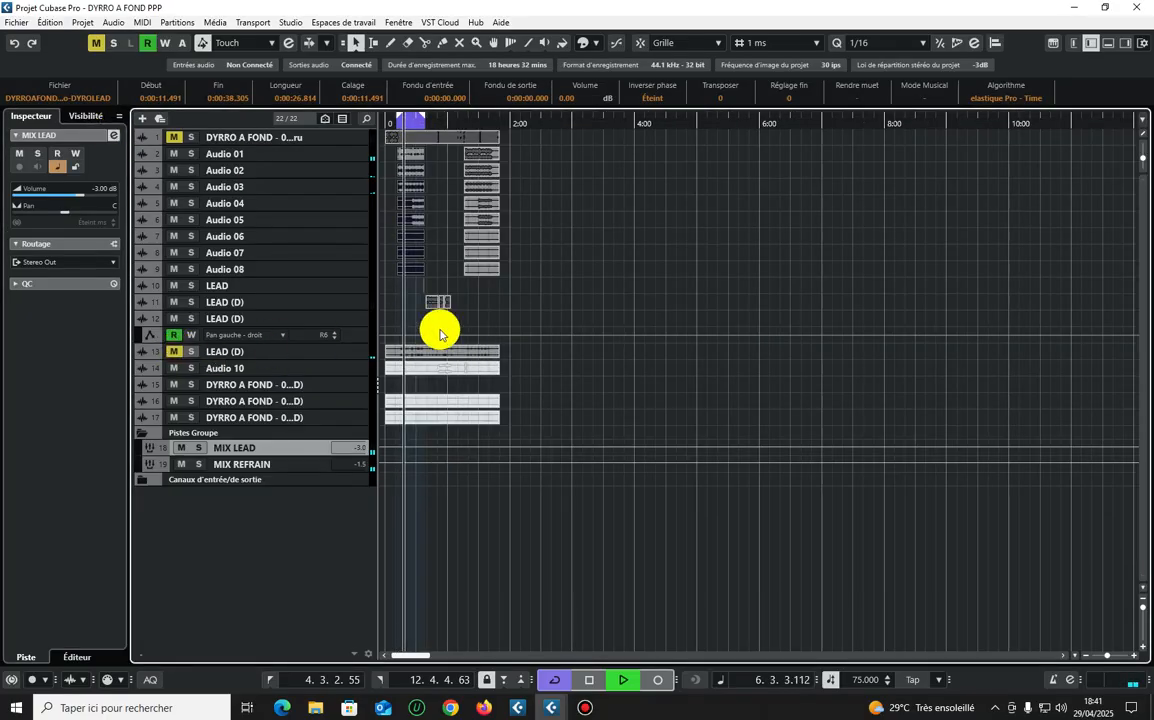
- Stop playback, check which Xvox Pro preset the MIX LEAD group uses and close the plug-in
key(space)
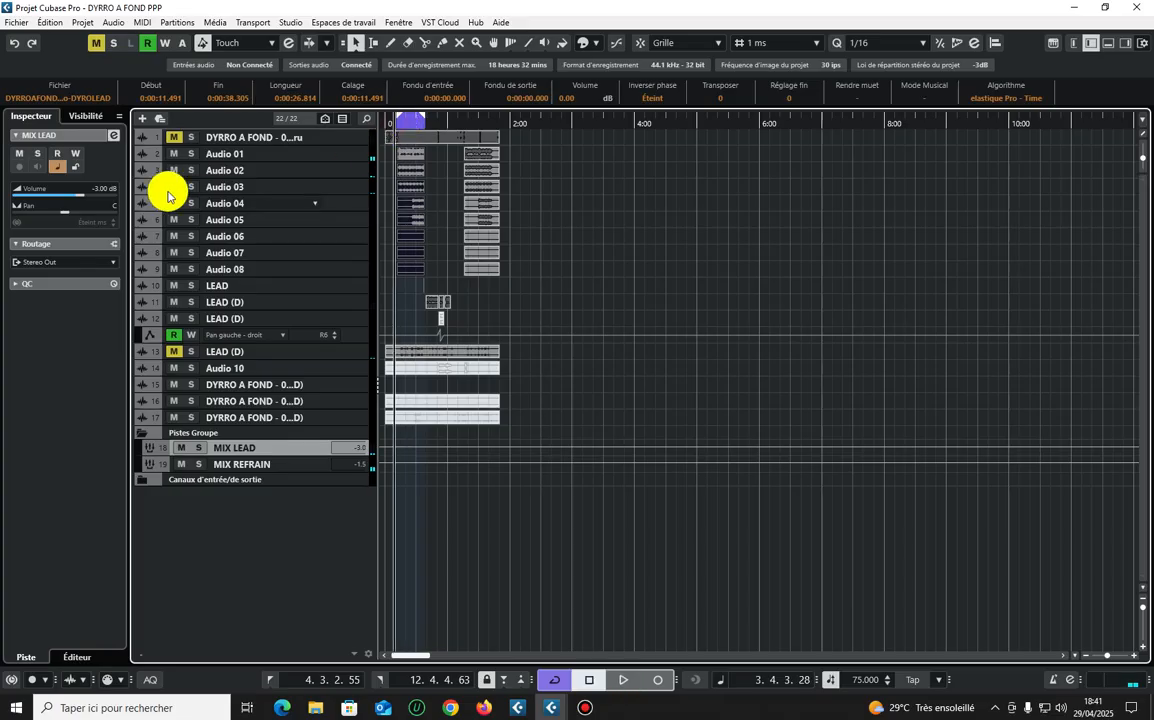
click(113, 135)
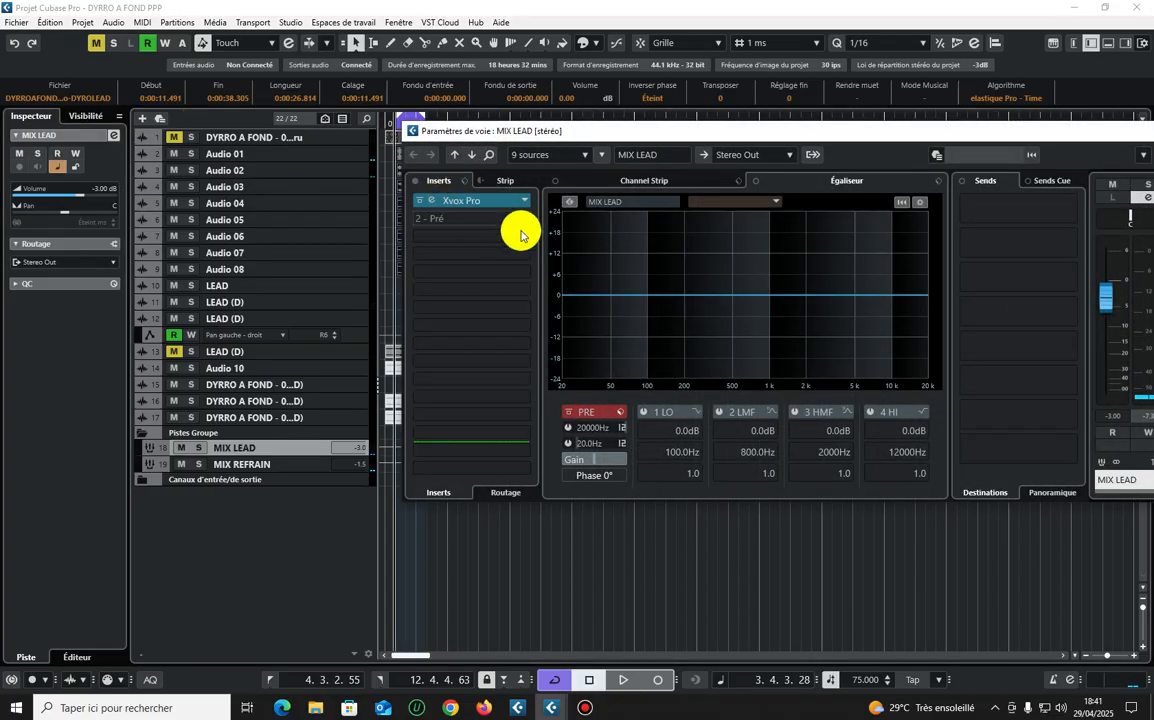
click(432, 198)
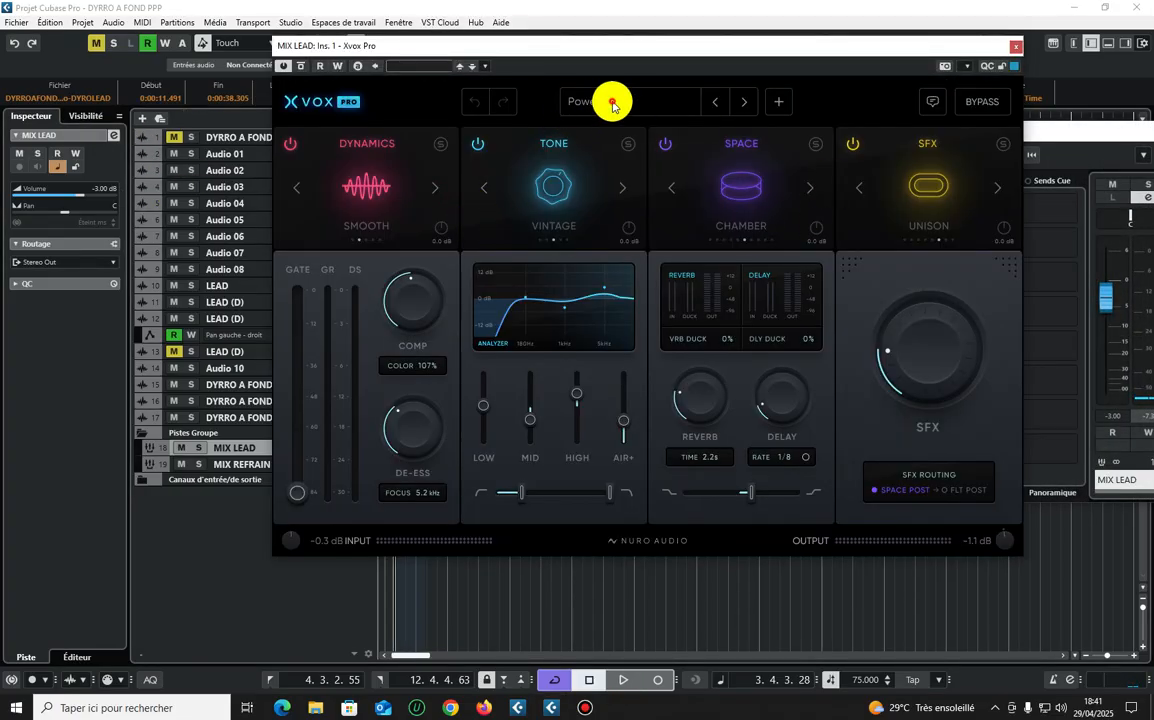
click(613, 103)
click(1012, 44)
click(1015, 46)
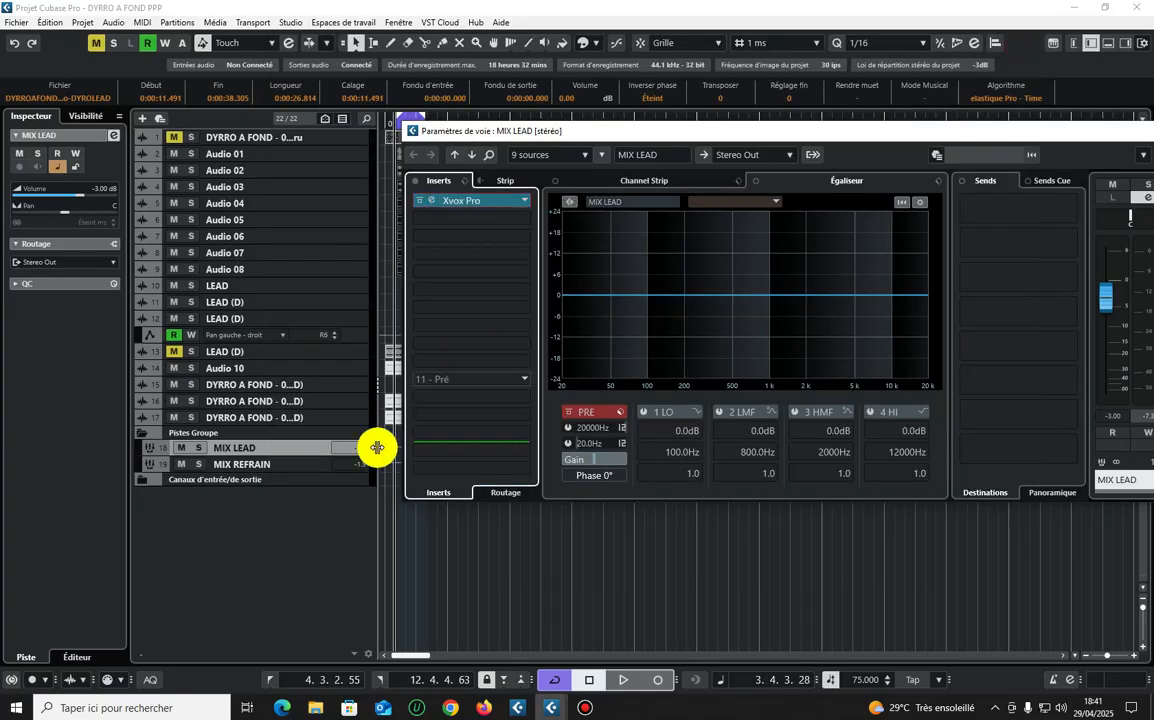
- Insert Xvox Pro in the first insert slot of the MIX REFRAIN group channel
click(312, 465)
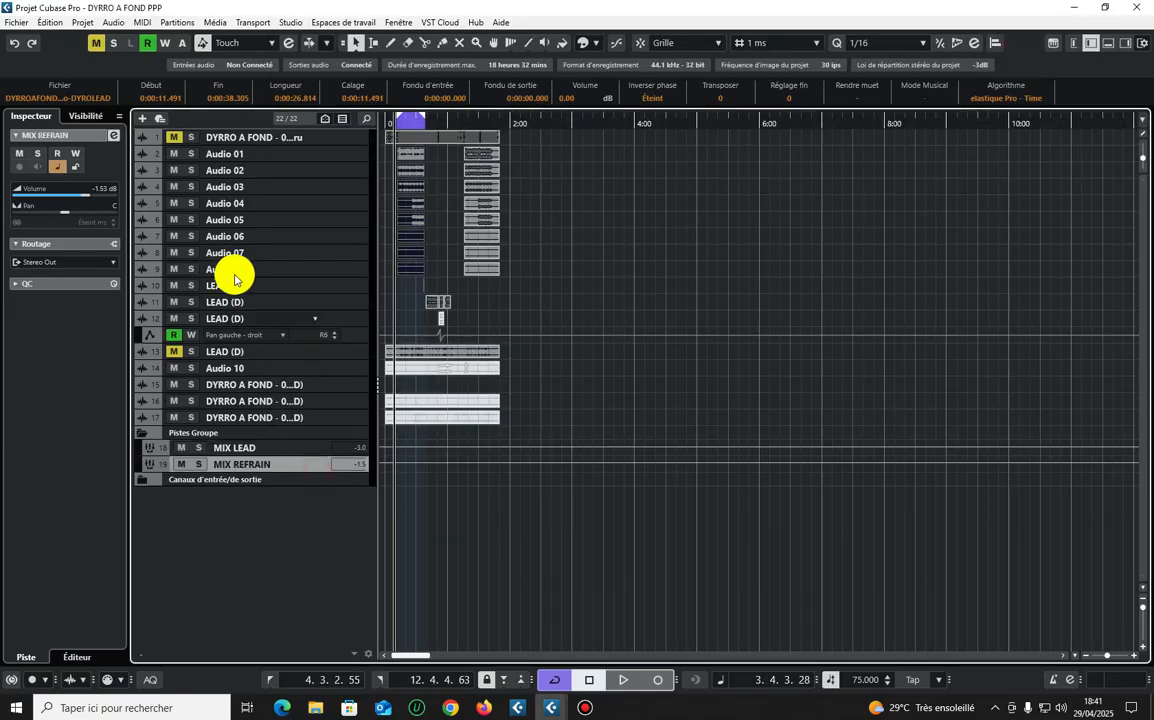
click(111, 135)
click(489, 206)
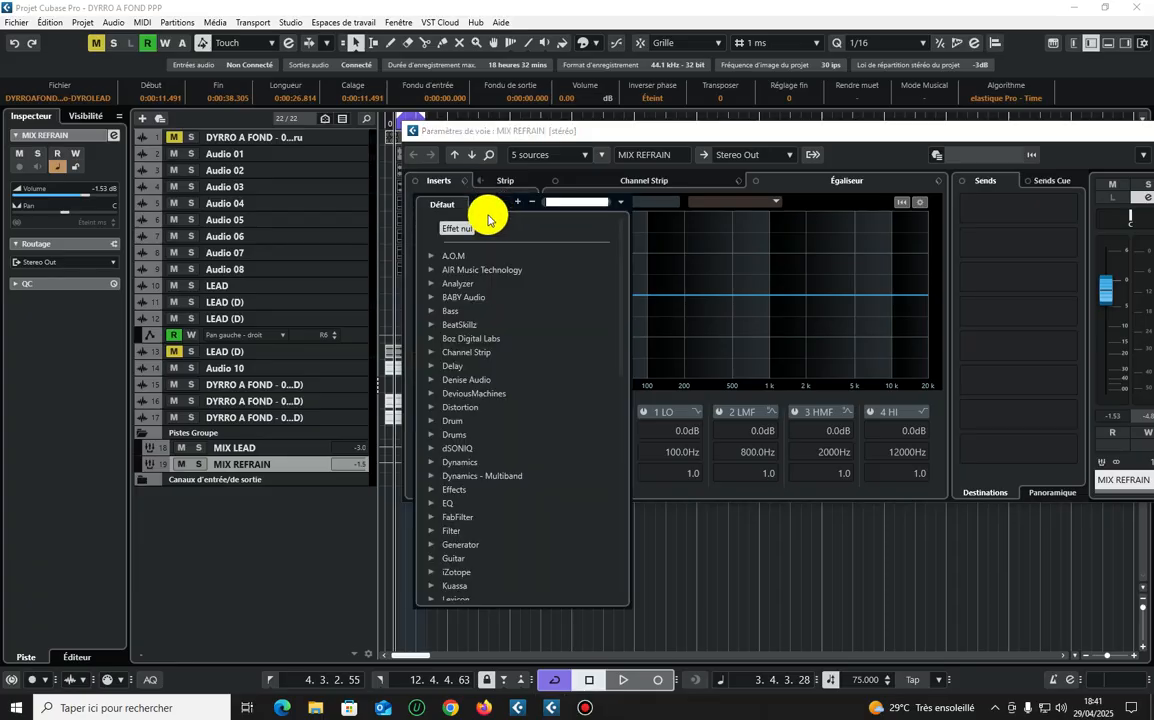
text(xv)
click(490, 383)
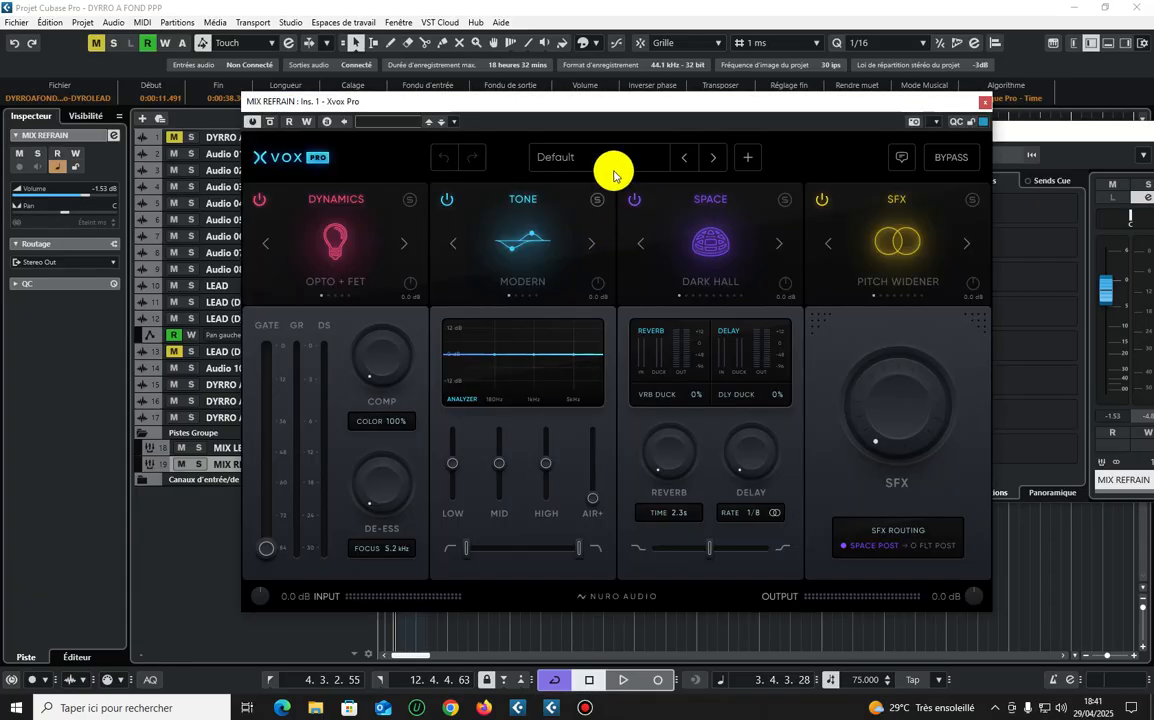
- Browse the Xvox Pro presets and load Widest BGV from the 09 Backgrounds category
click(608, 165)
scroll(595, 290, down, 10)
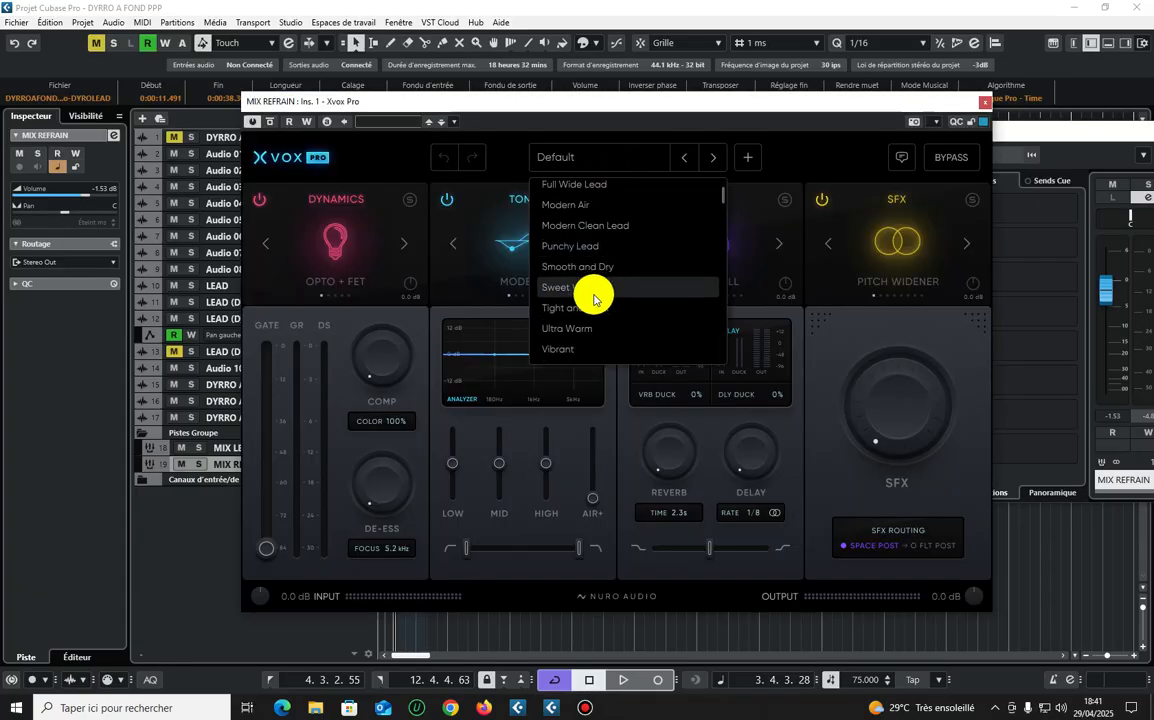
scroll(712, 318, down, 15)
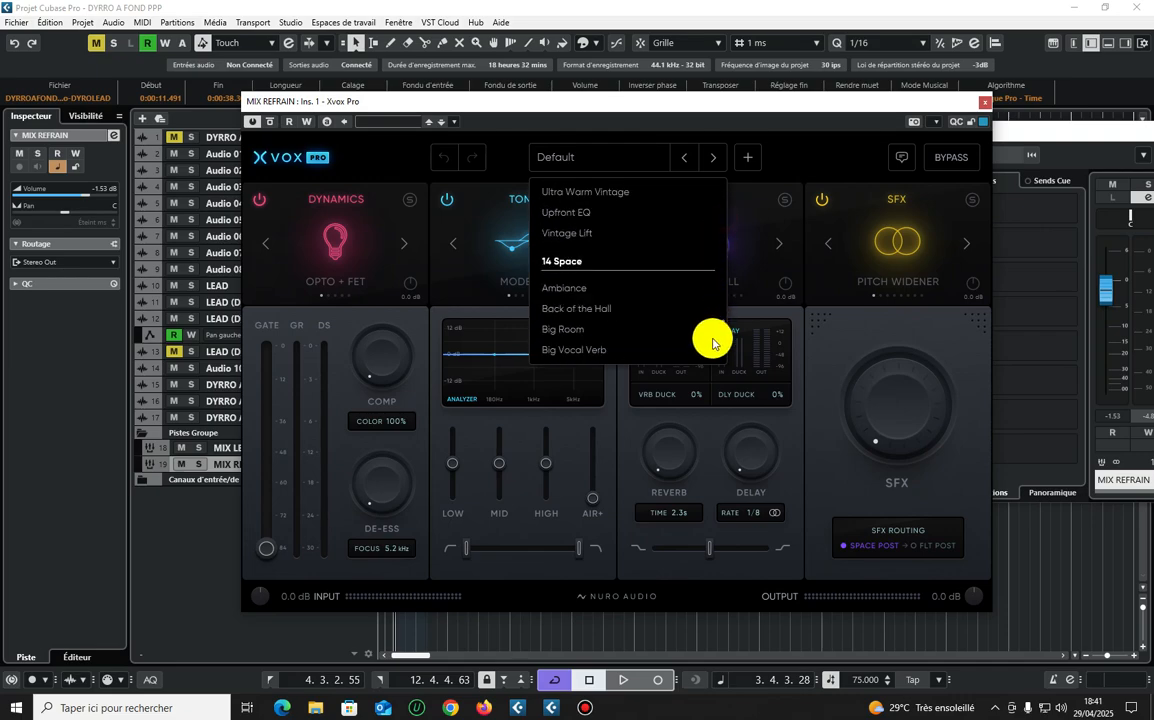
scroll(712, 318, up, 8)
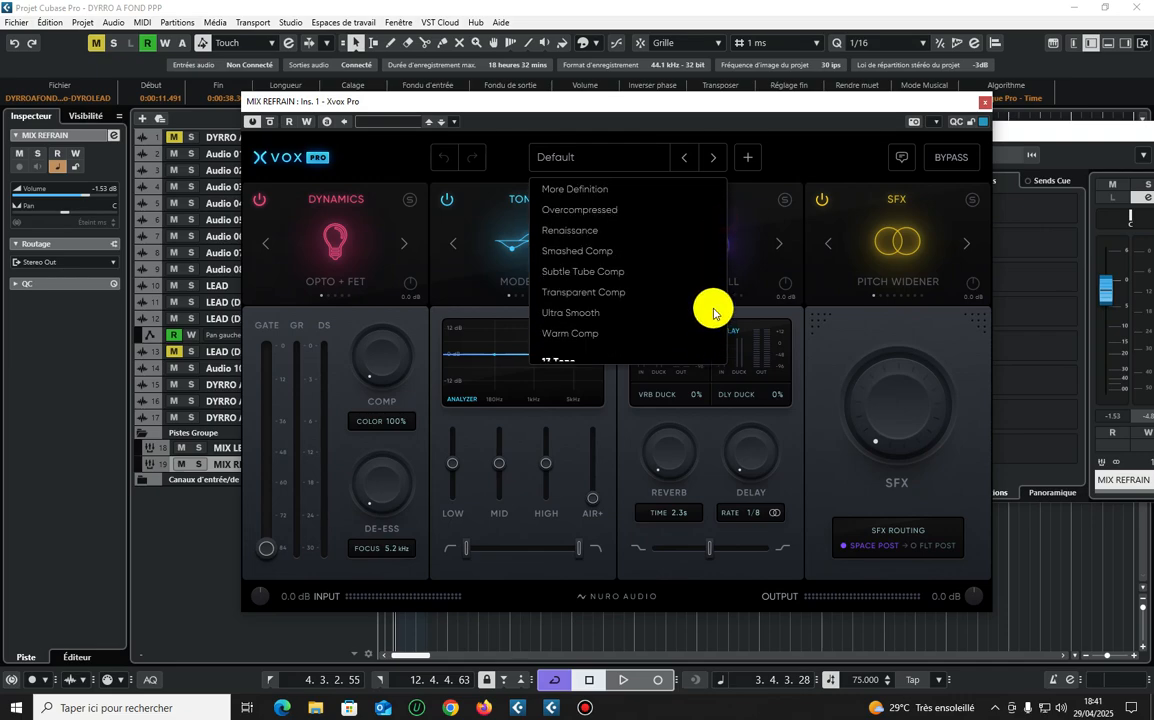
scroll(717, 302, down, 2)
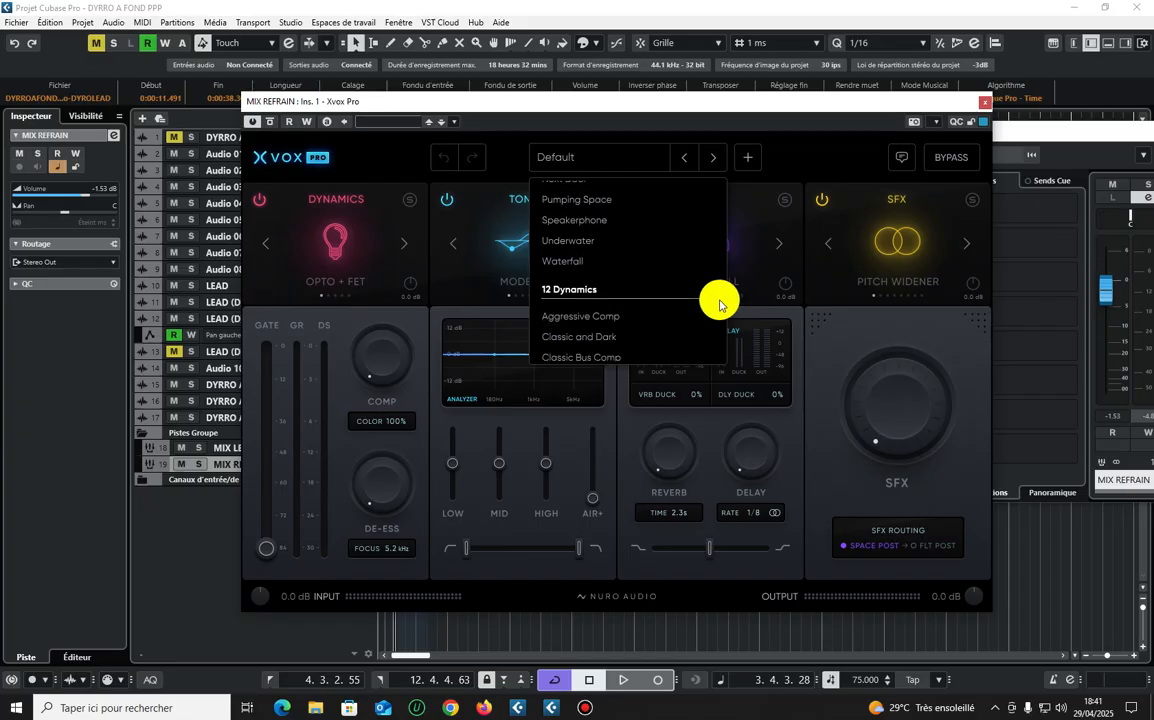
scroll(719, 300, up, 8)
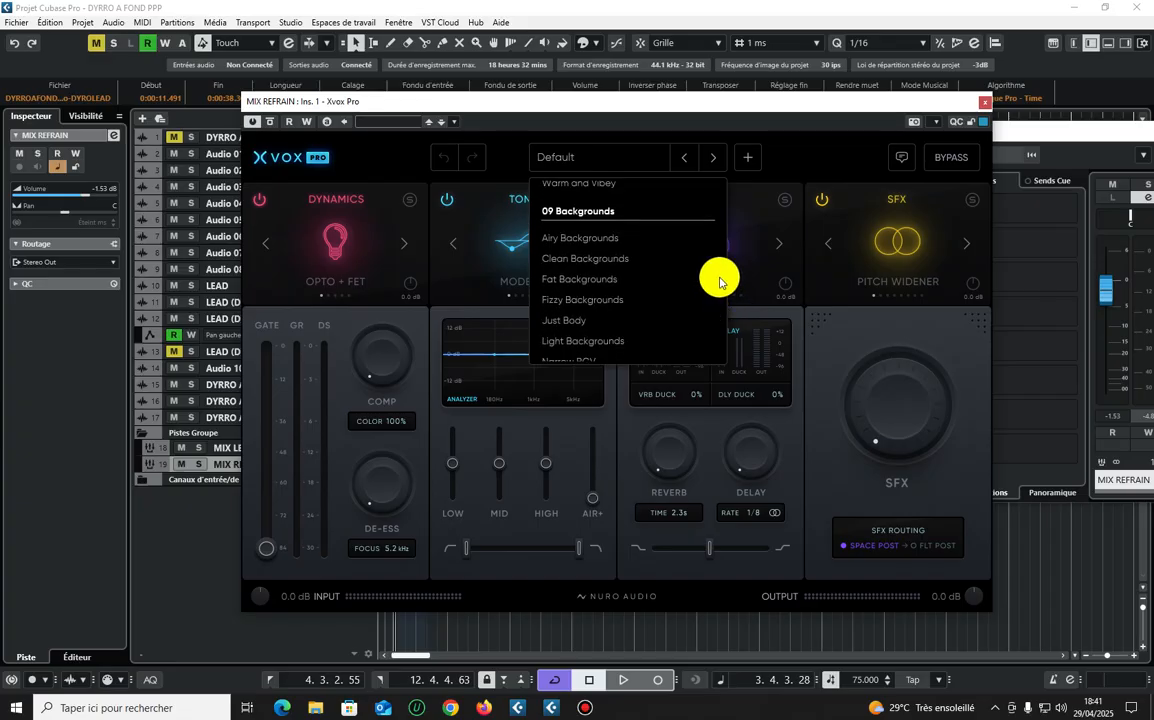
scroll(600, 235, down, 3)
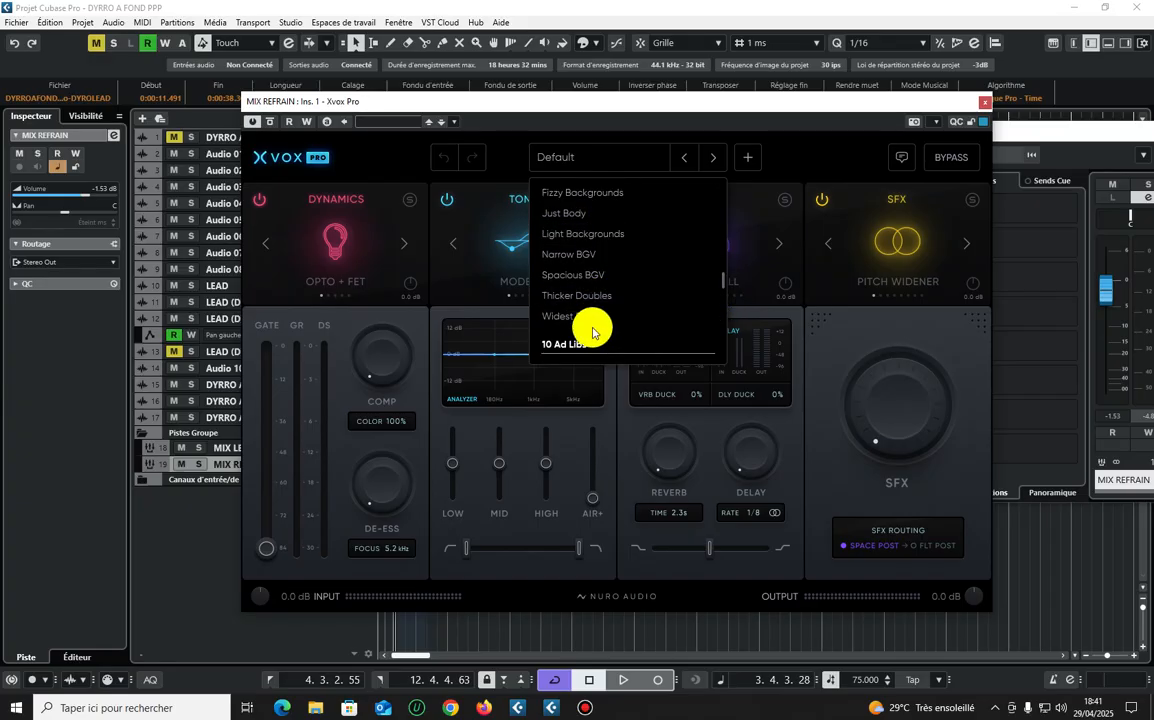
click(594, 318)
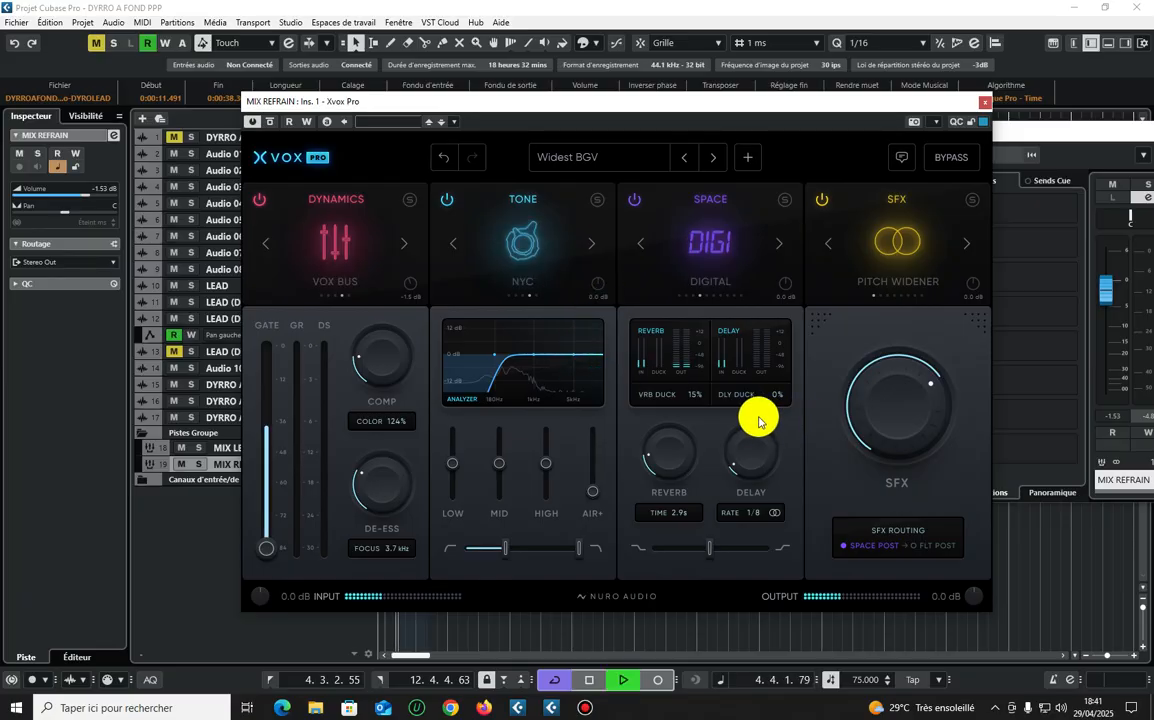
- Play the loop, set the compression to 41% and raise the plug-in's input level to +5.4 dB
mouse_move(407, 347)
scroll(405, 345, up, 4)
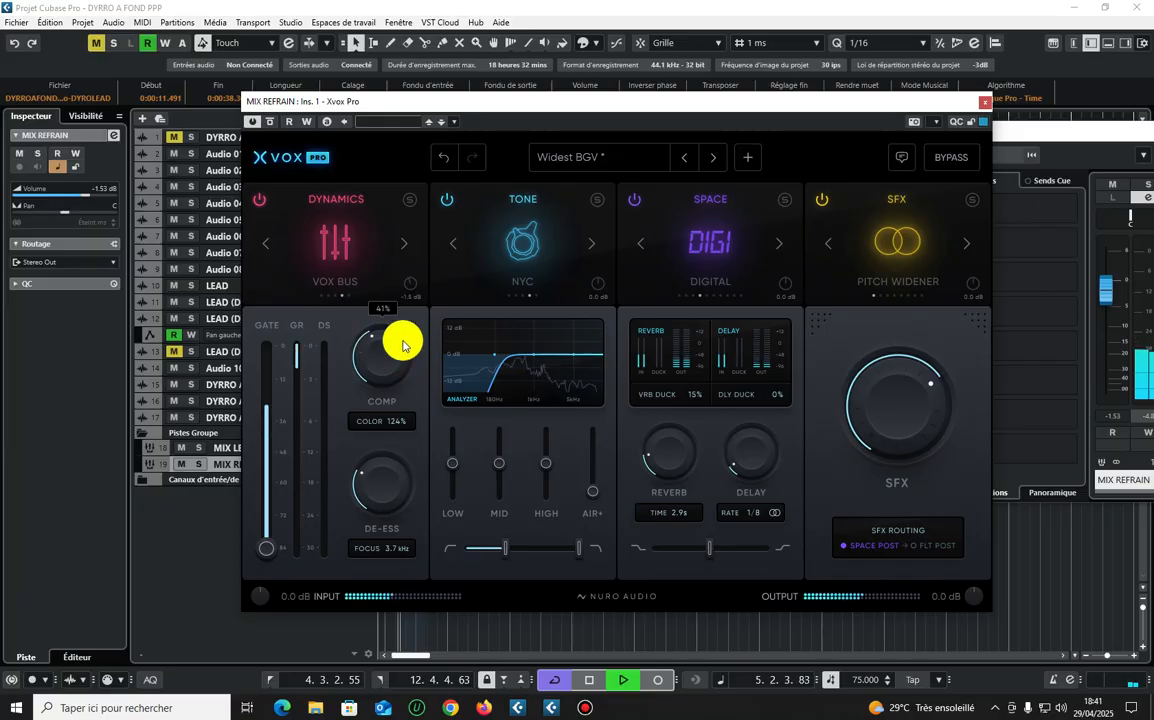
drag(252, 598, 277, 560)
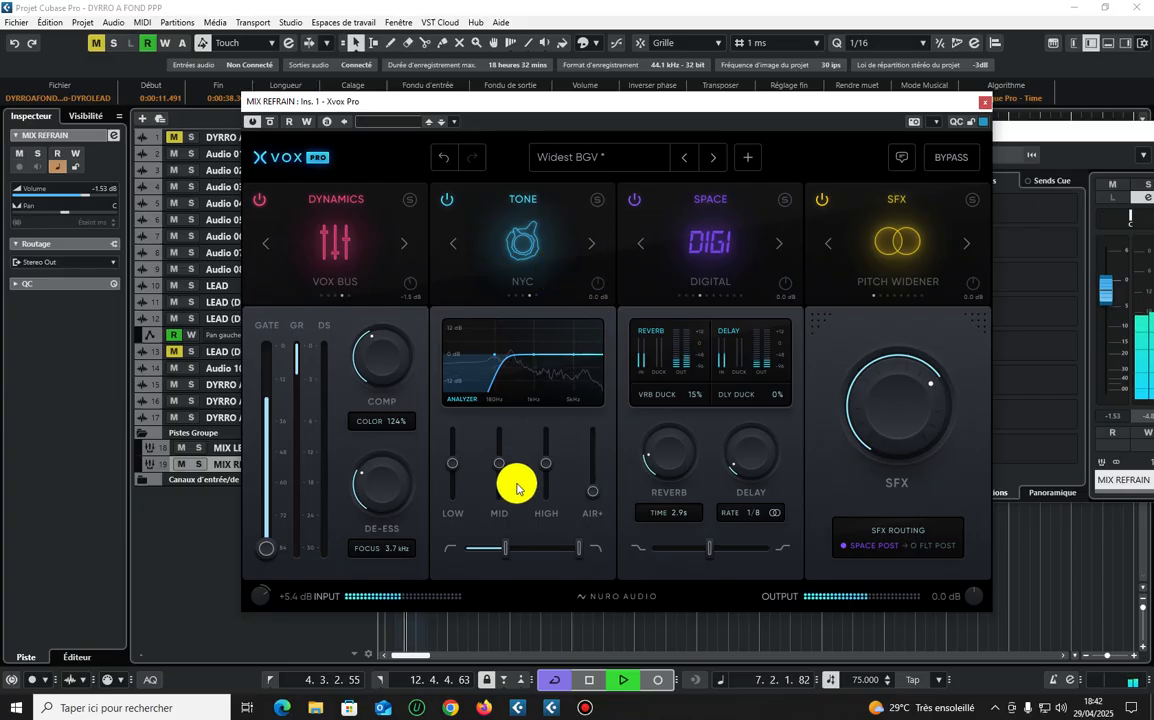
- Solo and unsolo the DYRRO A FOND track 1 to clear its mute, keeping the plug-in window in view
drag(559, 100, 798, 126)
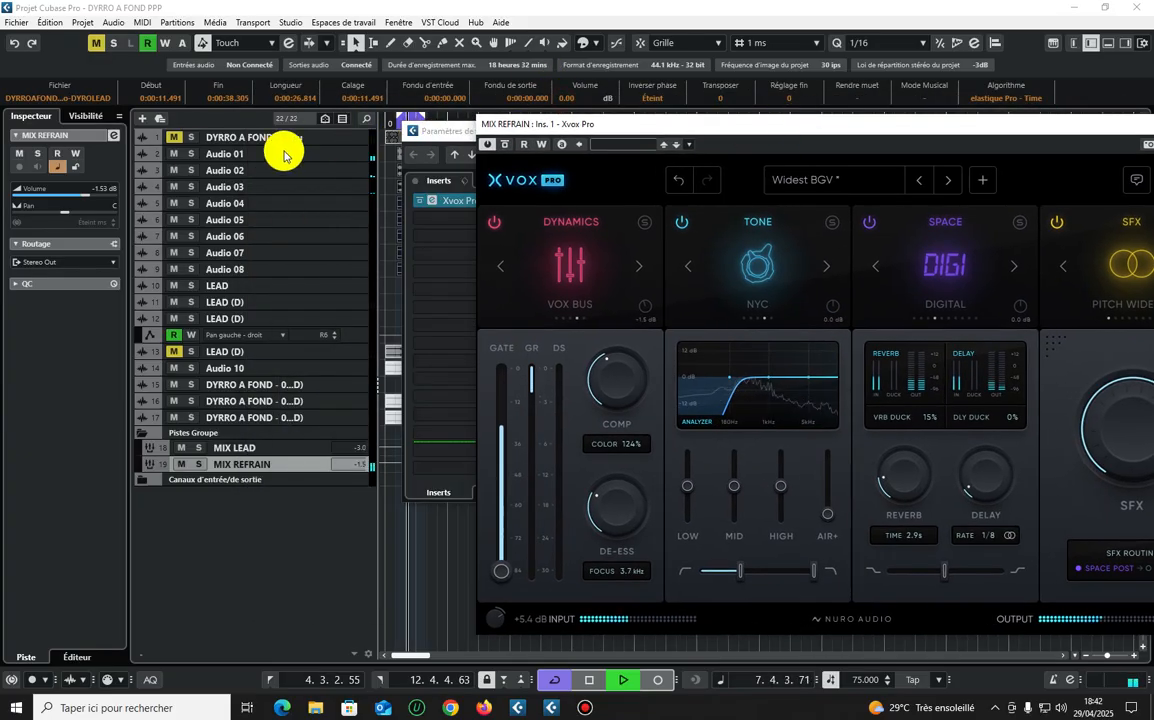
click(190, 140)
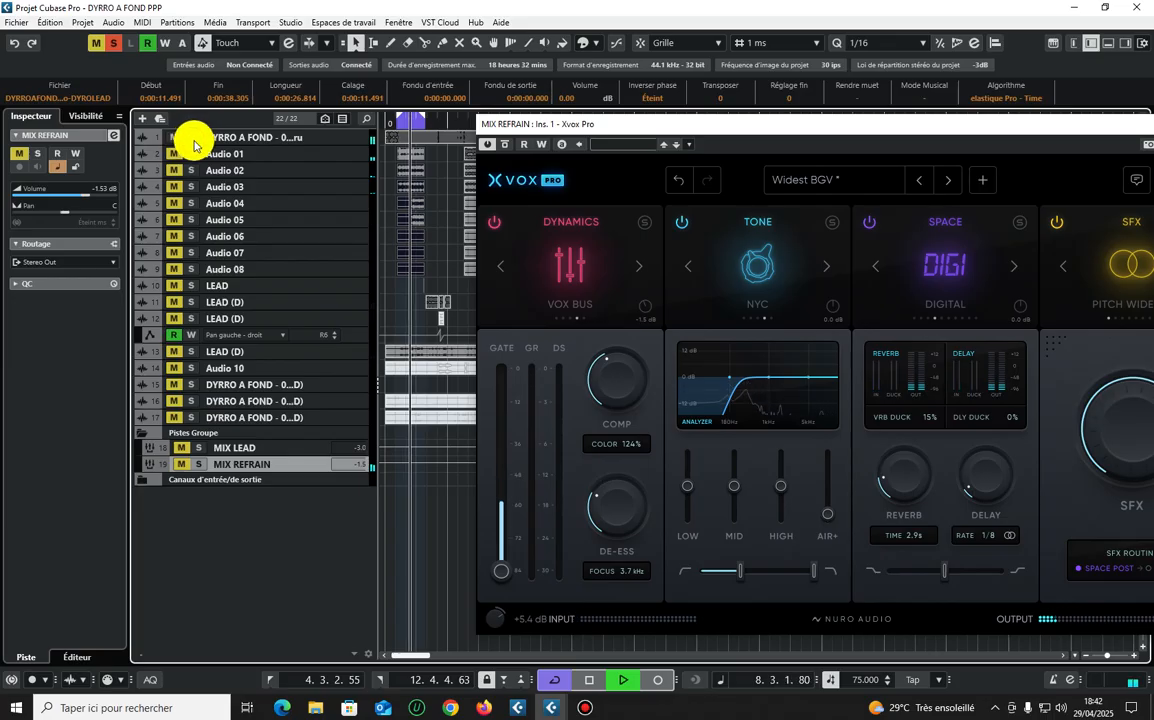
click(190, 140)
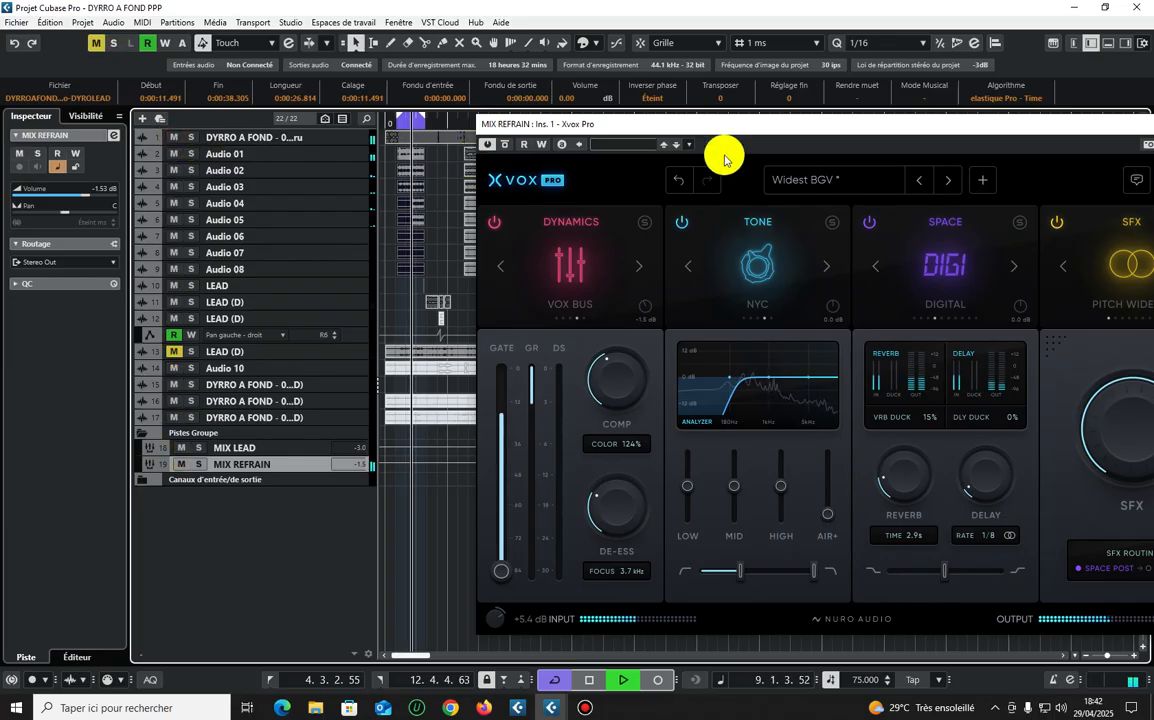
drag(706, 121, 530, 70)
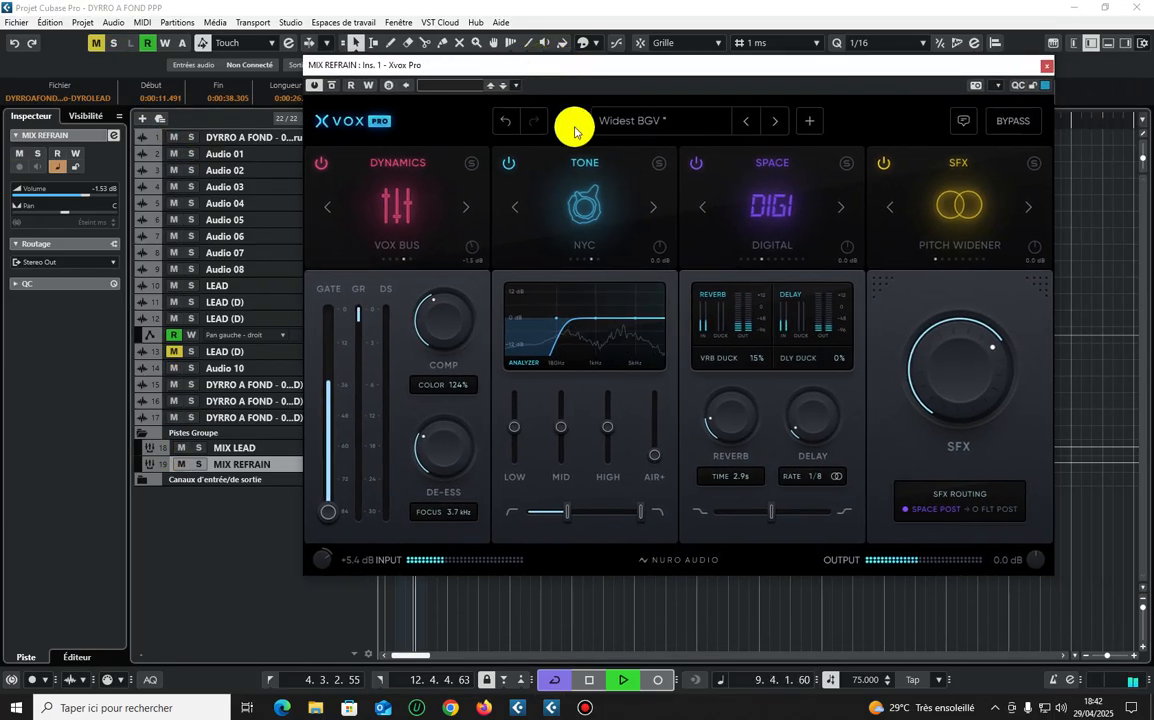
- Try the Thicker Doubles preset with the input level at +7.0 dB and a higher SFX amount
click(656, 122)
click(641, 212)
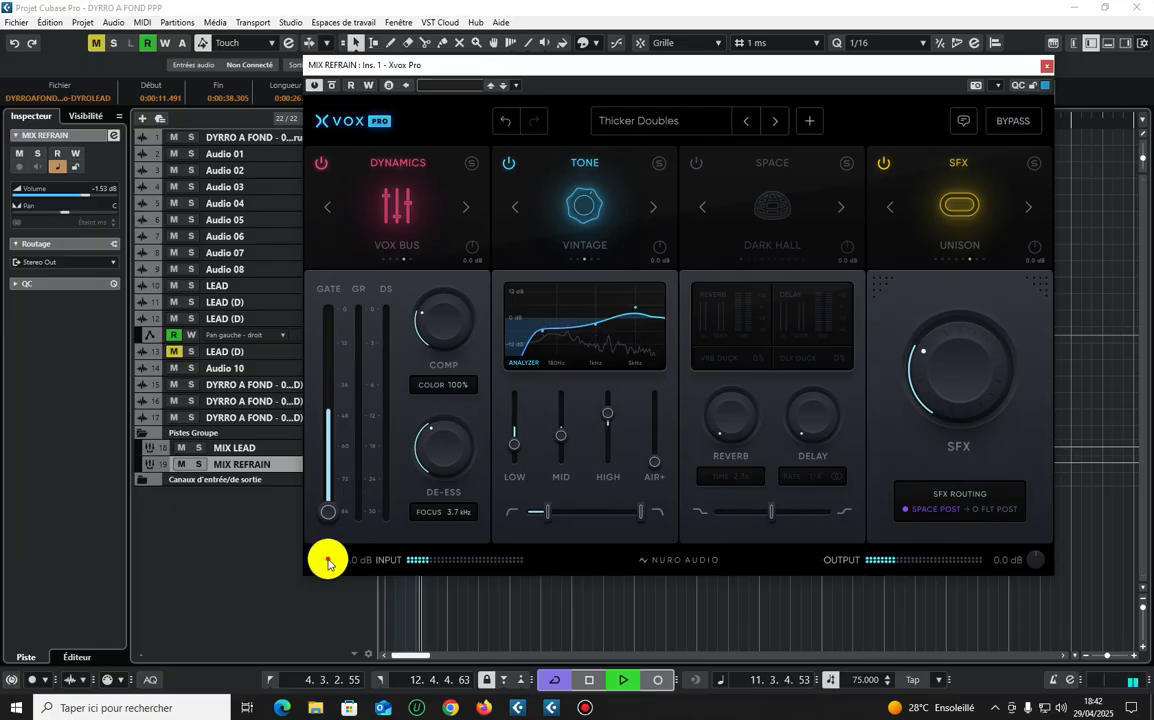
drag(327, 562, 326, 517)
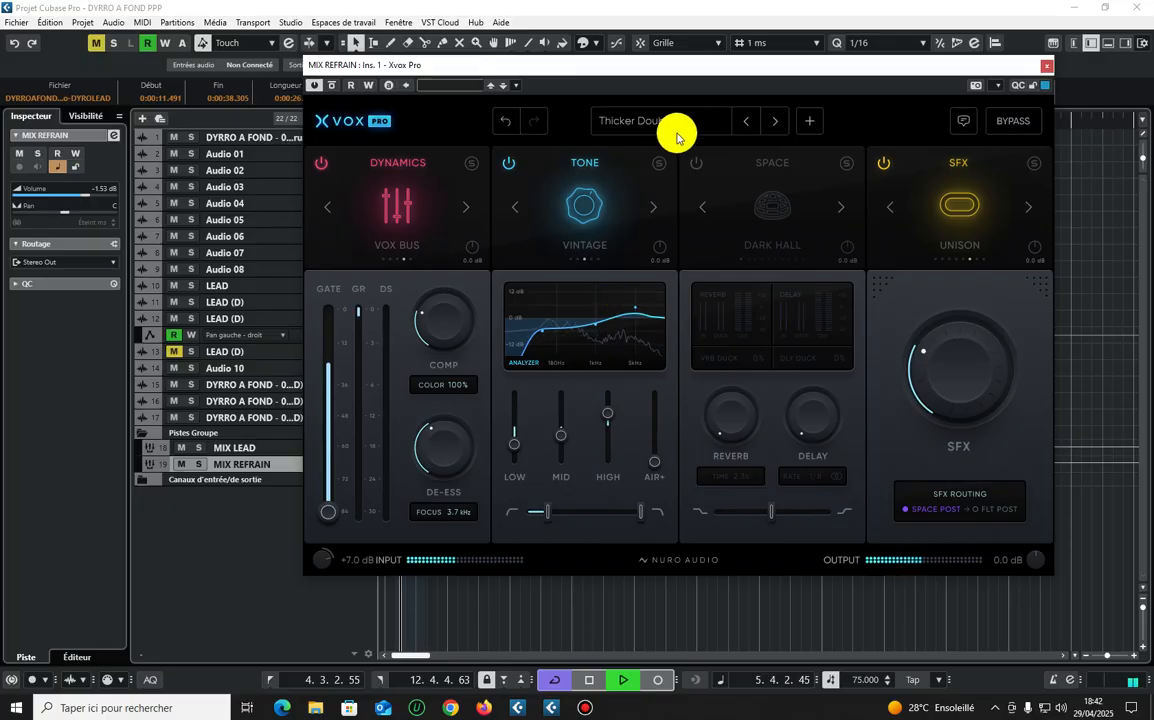
click(949, 333)
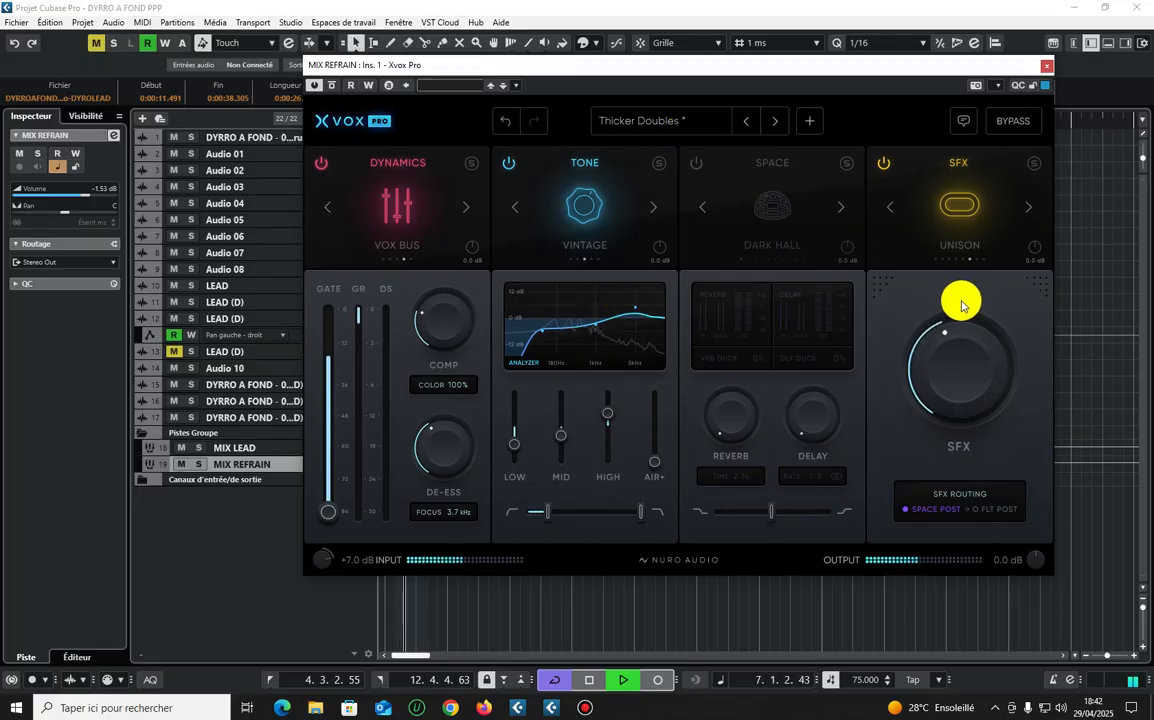
- Try the Spacious BGV preset with the input level raised to about +4.9 dB
click(667, 118)
click(657, 214)
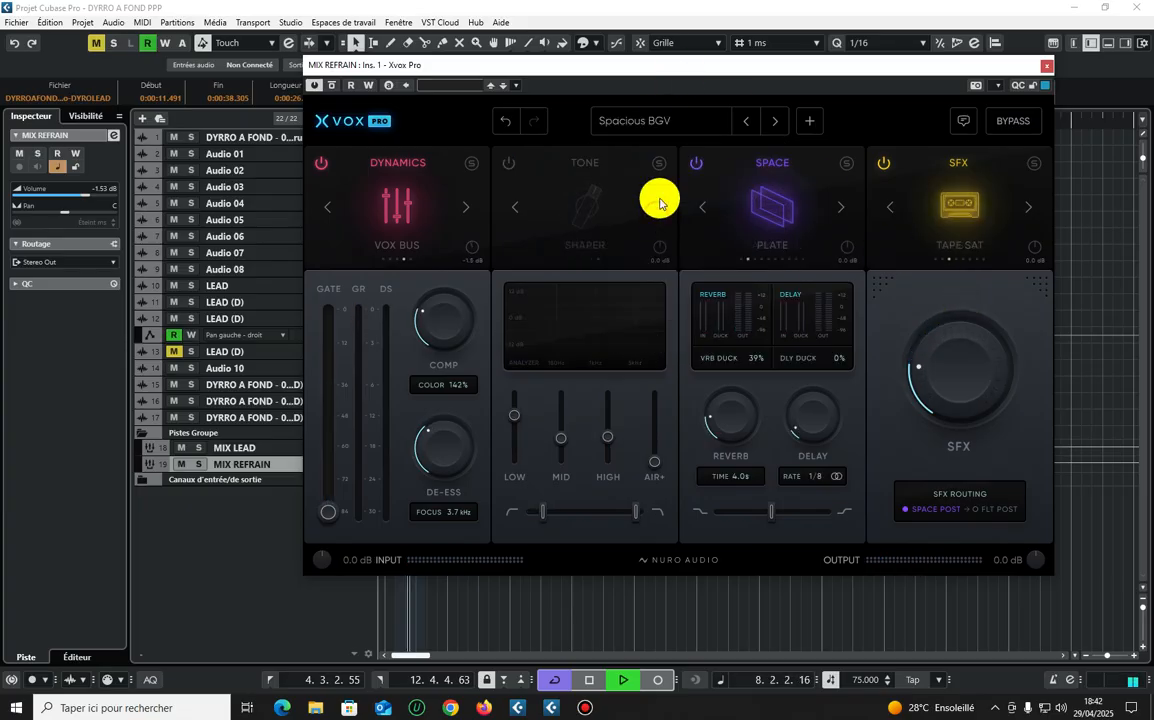
drag(320, 562, 342, 531)
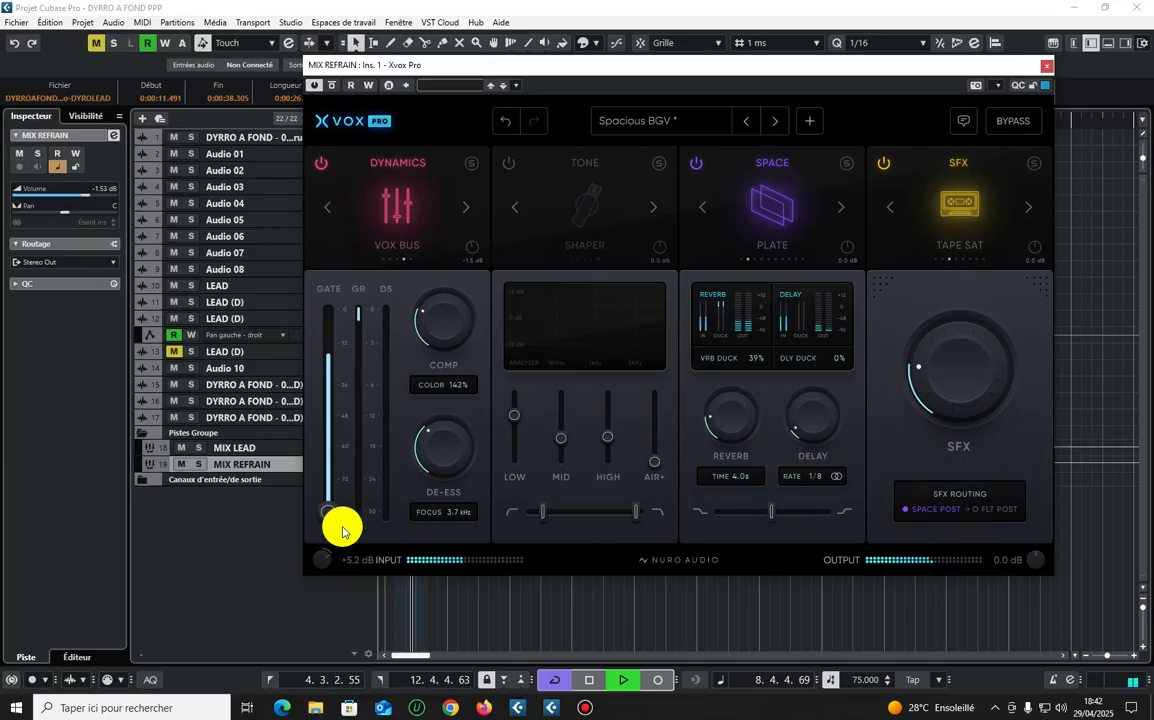
- Try the Narrow BGV preset at +6.9 dB input, followed by Light Backgrounds at +5.7 dB input
click(665, 120)
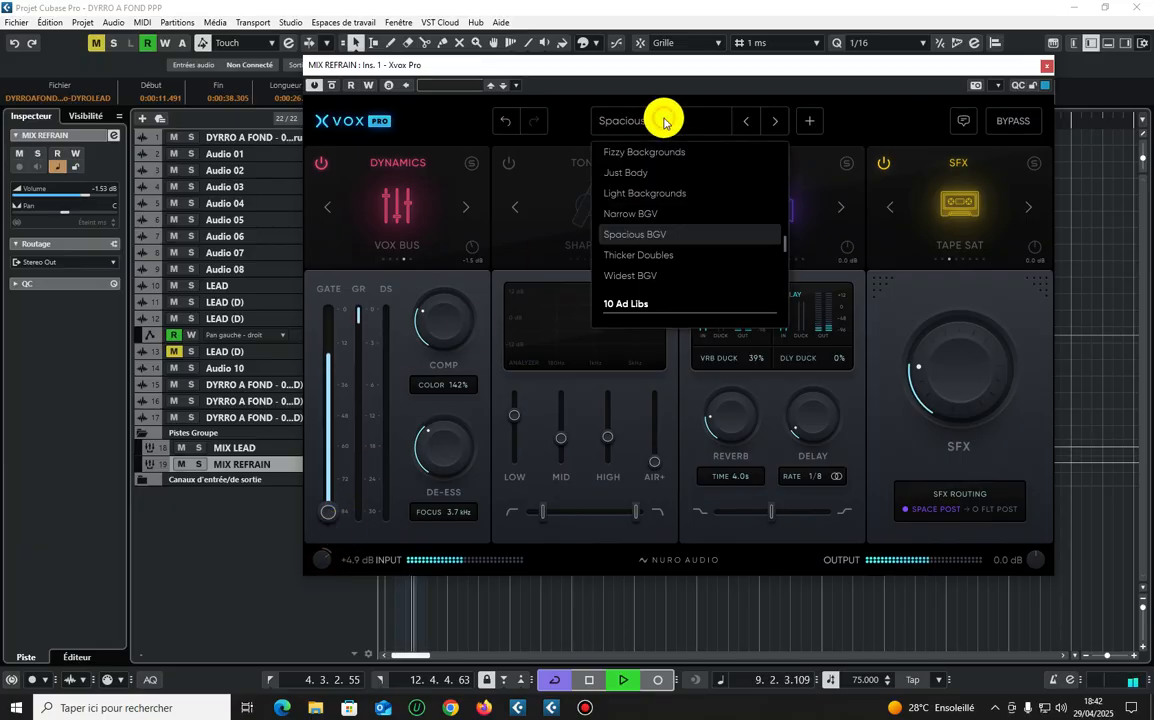
click(665, 216)
drag(318, 552, 344, 507)
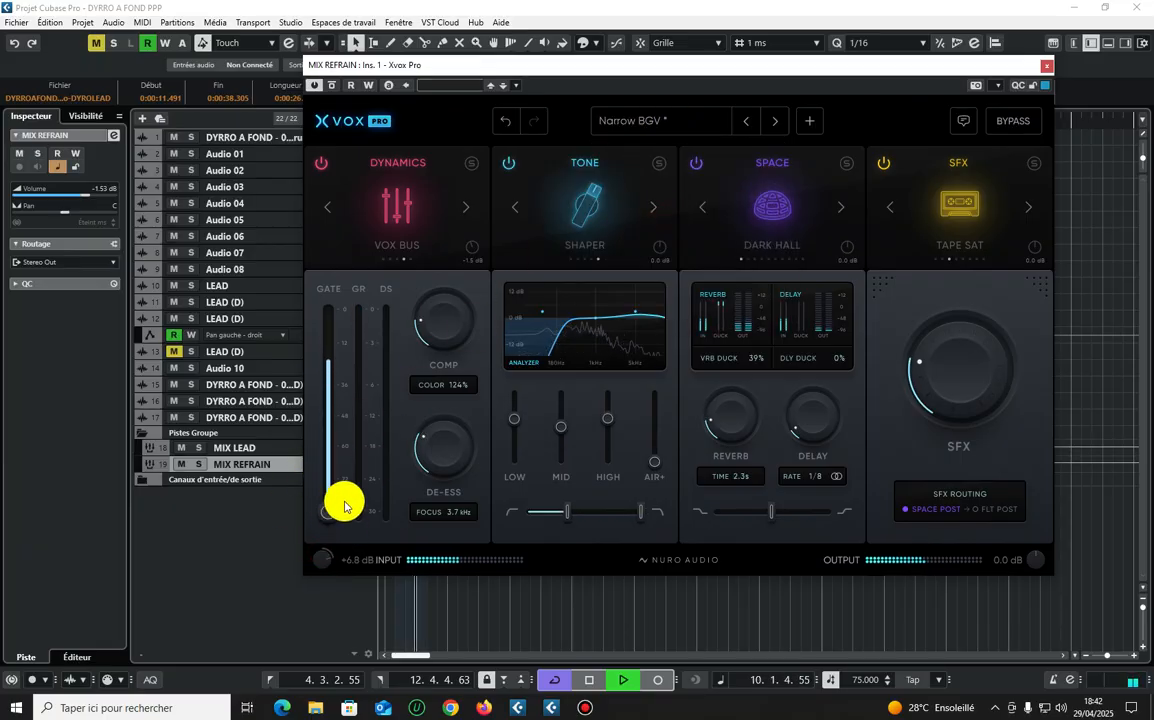
click(645, 124)
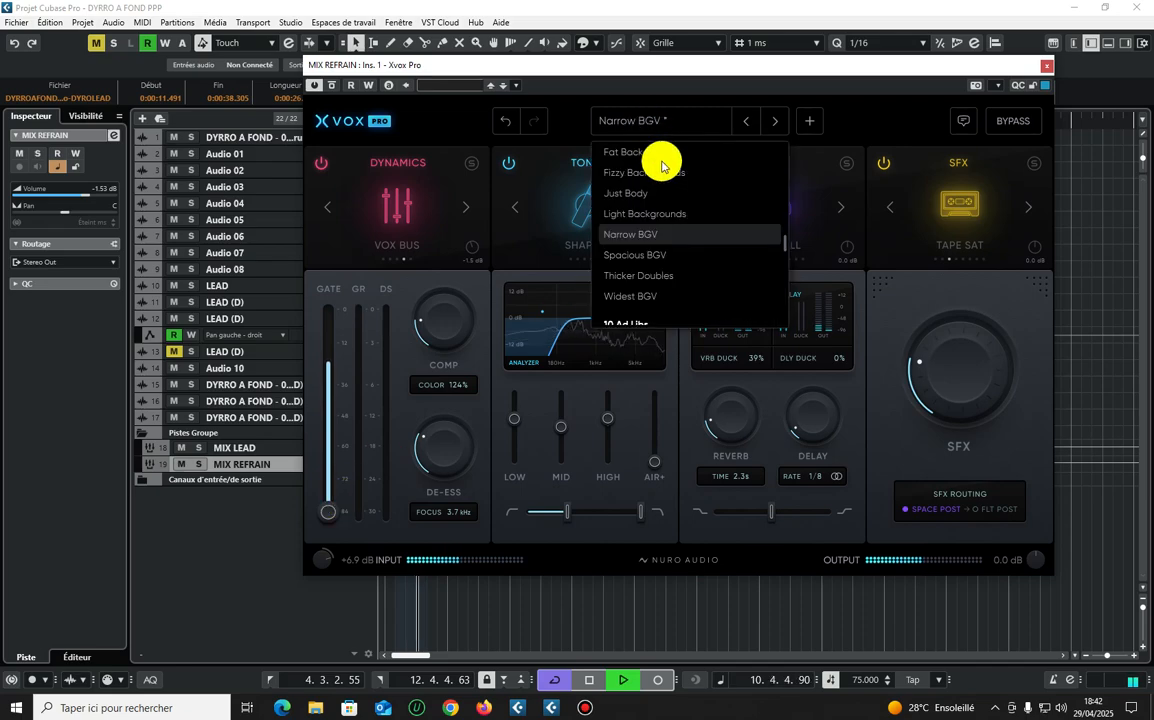
click(659, 216)
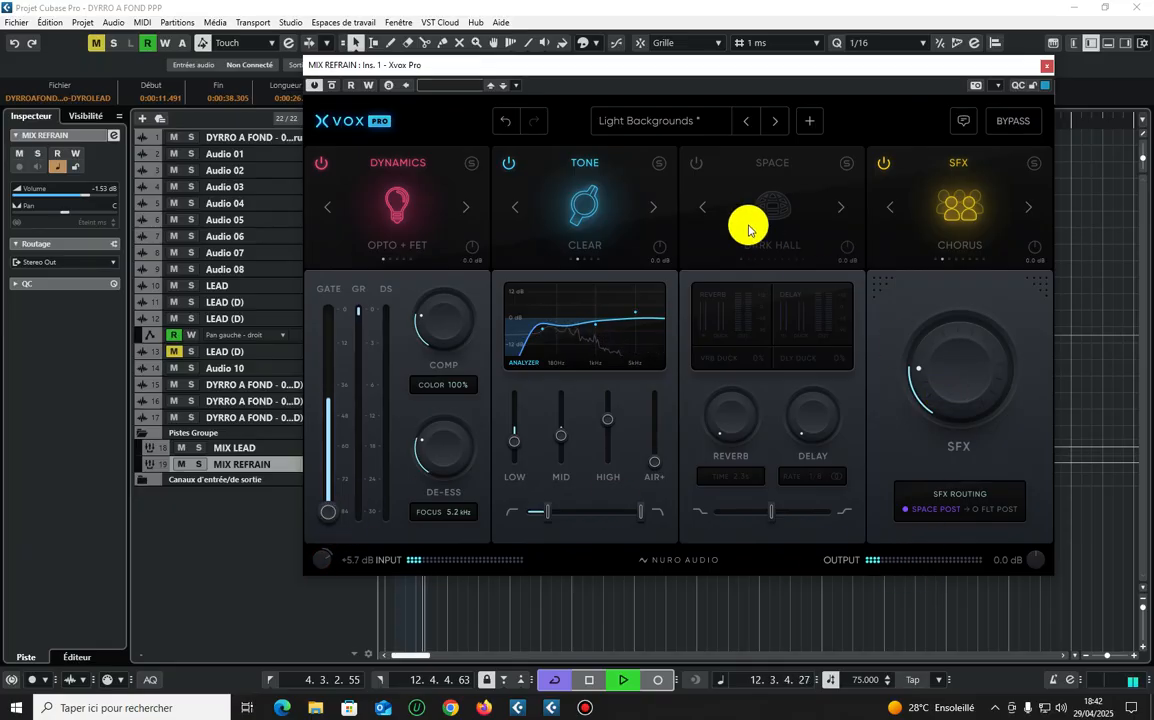
- Load the Just Body preset, set compression to 41% and color to 131%, and adjust the de-esser and input level
click(696, 124)
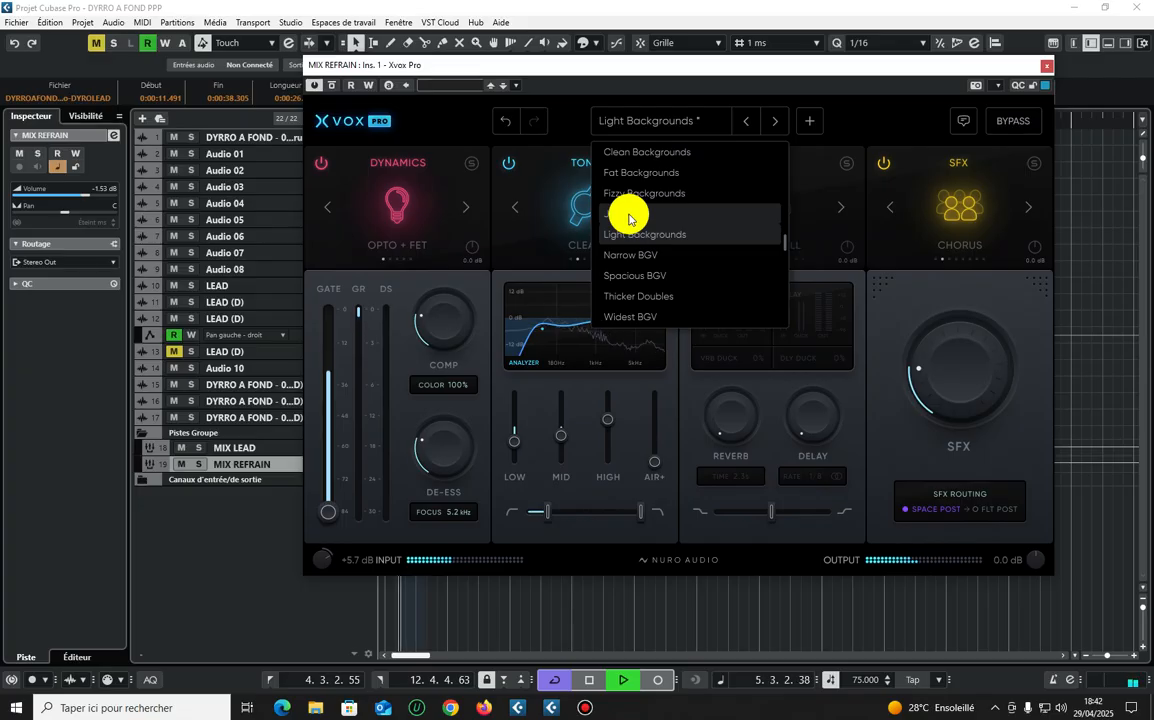
click(629, 215)
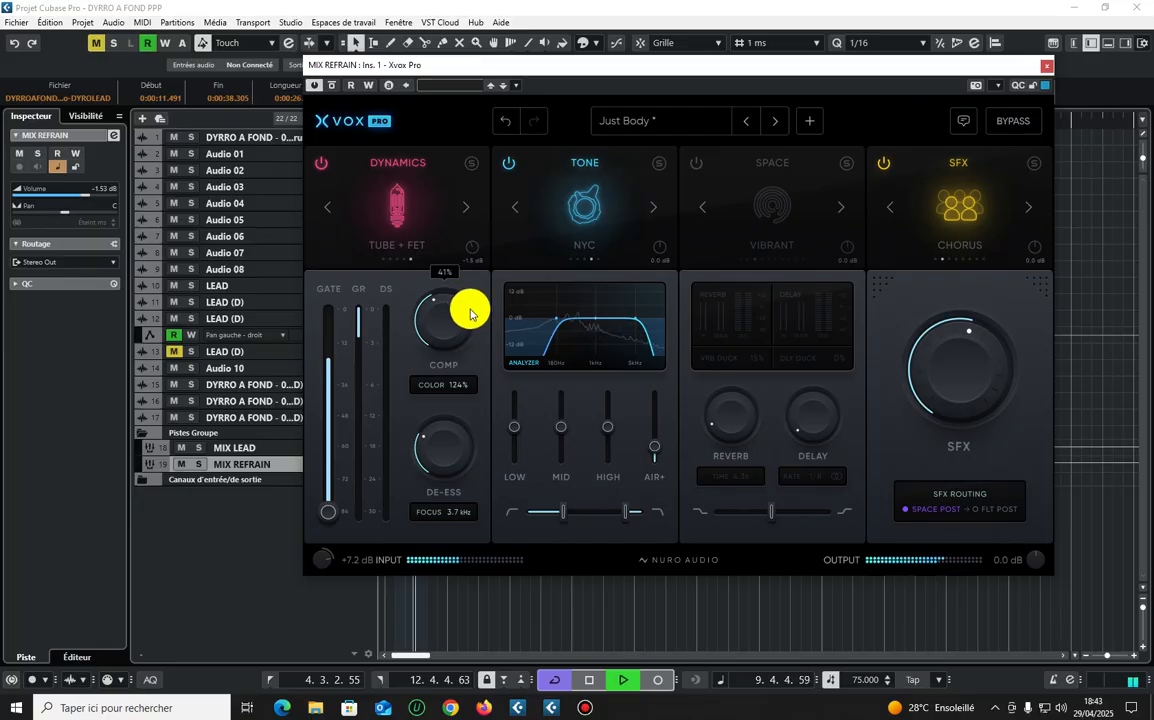
click(445, 430)
drag(445, 430, 379, 502)
drag(320, 573, 335, 546)
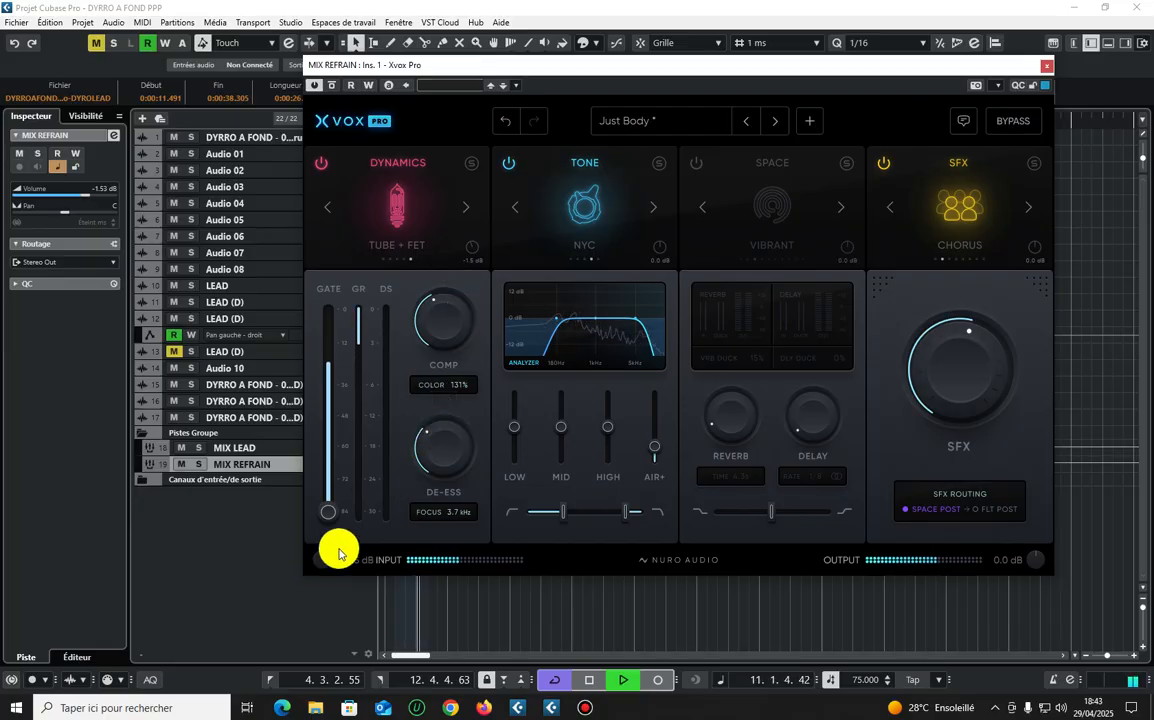
- Turn on the Space section, raise its reverb slightly, set the input level to +4.0 dB and stop playback
click(696, 163)
drag(729, 412, 734, 384)
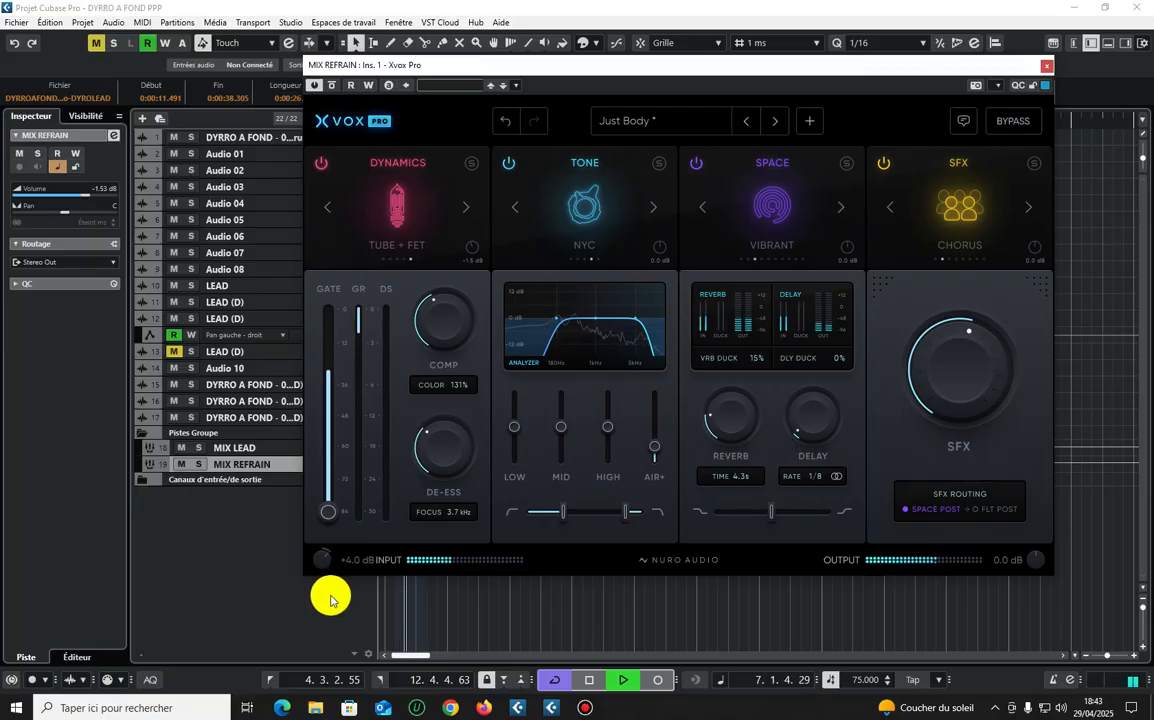
mouse_move(585, 707)
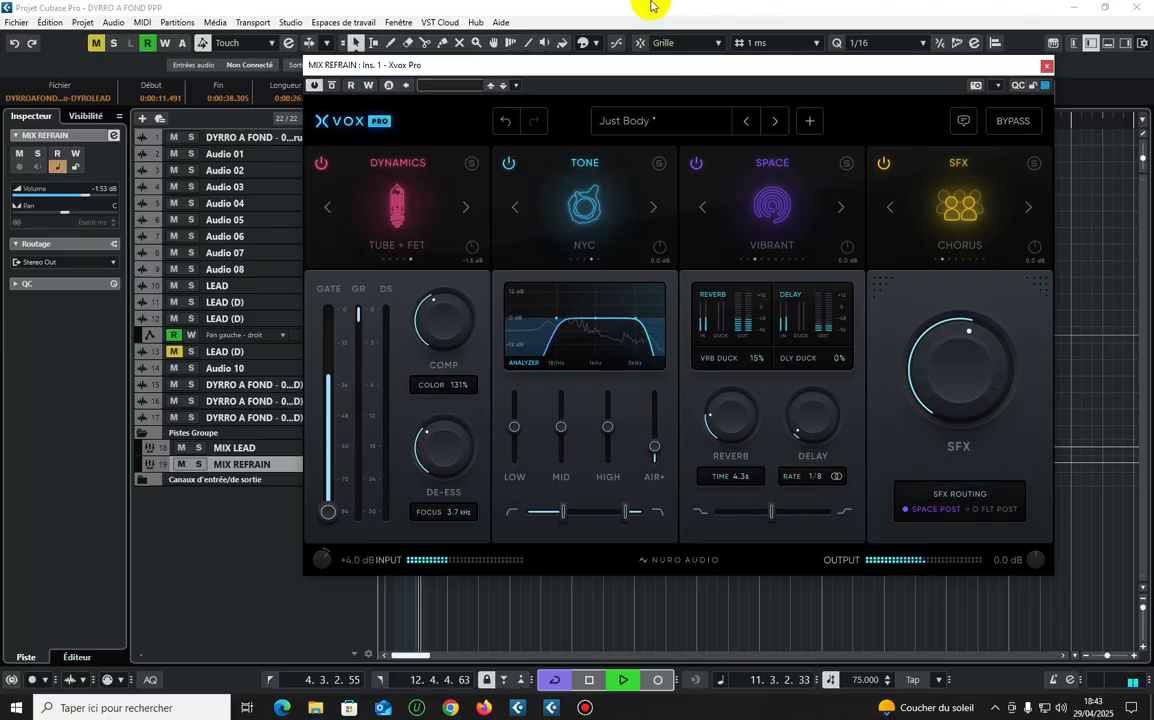
key(space)
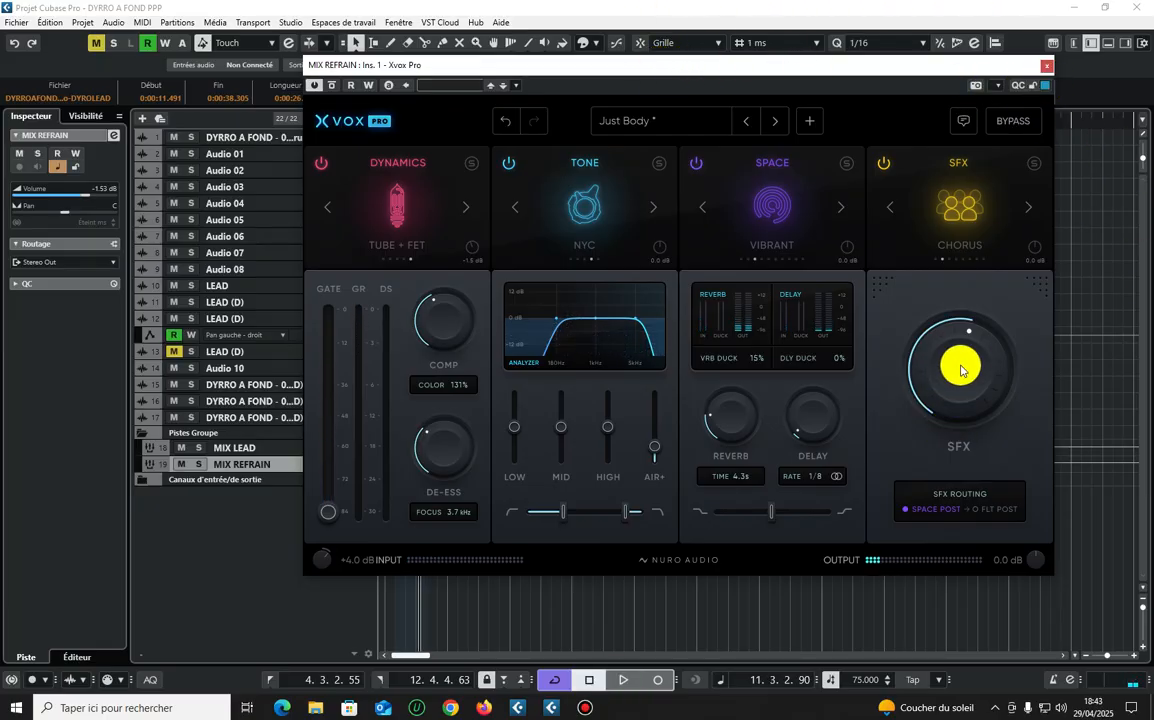
- Switch the SFX effect from Chorus to Pitch Widener, lower its amount slightly during playback, and close Xvox Pro
click(905, 215)
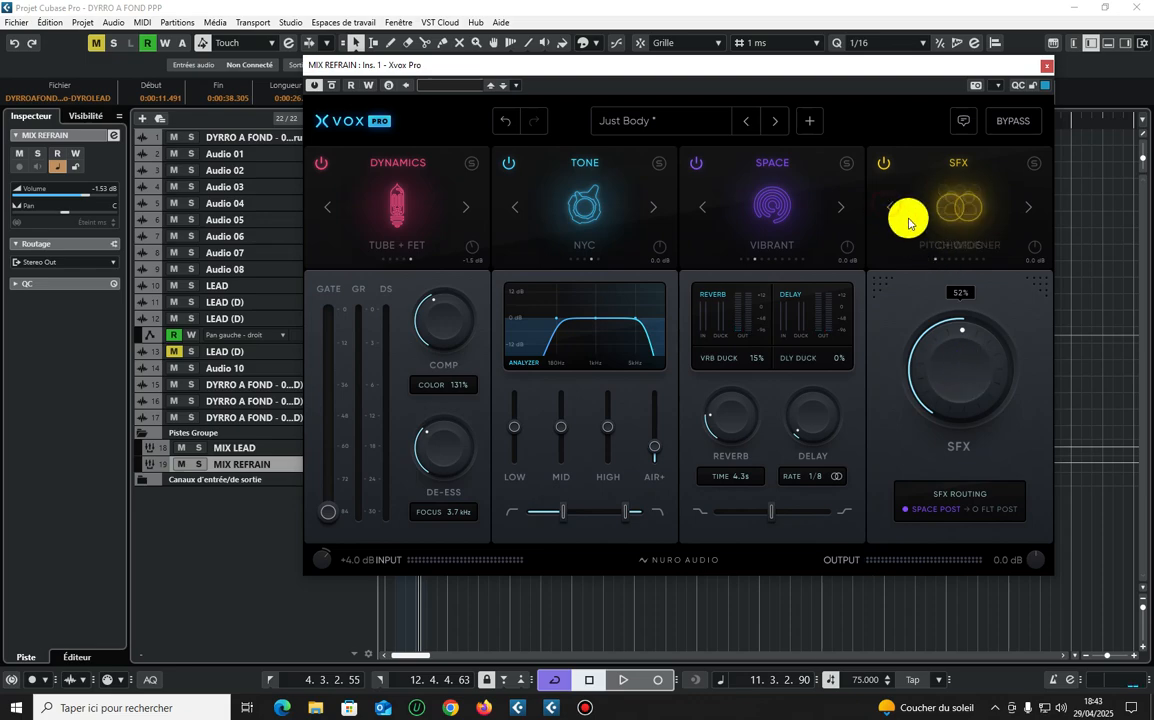
key(space)
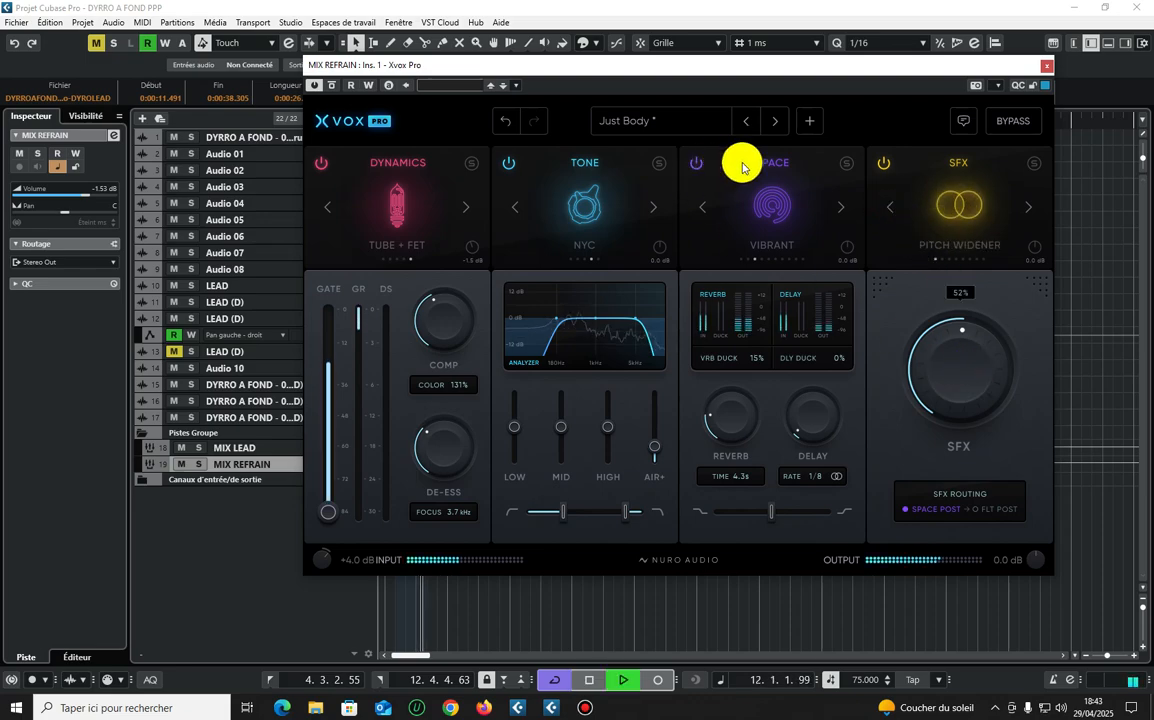
drag(927, 350, 942, 369)
drag(945, 320, 932, 358)
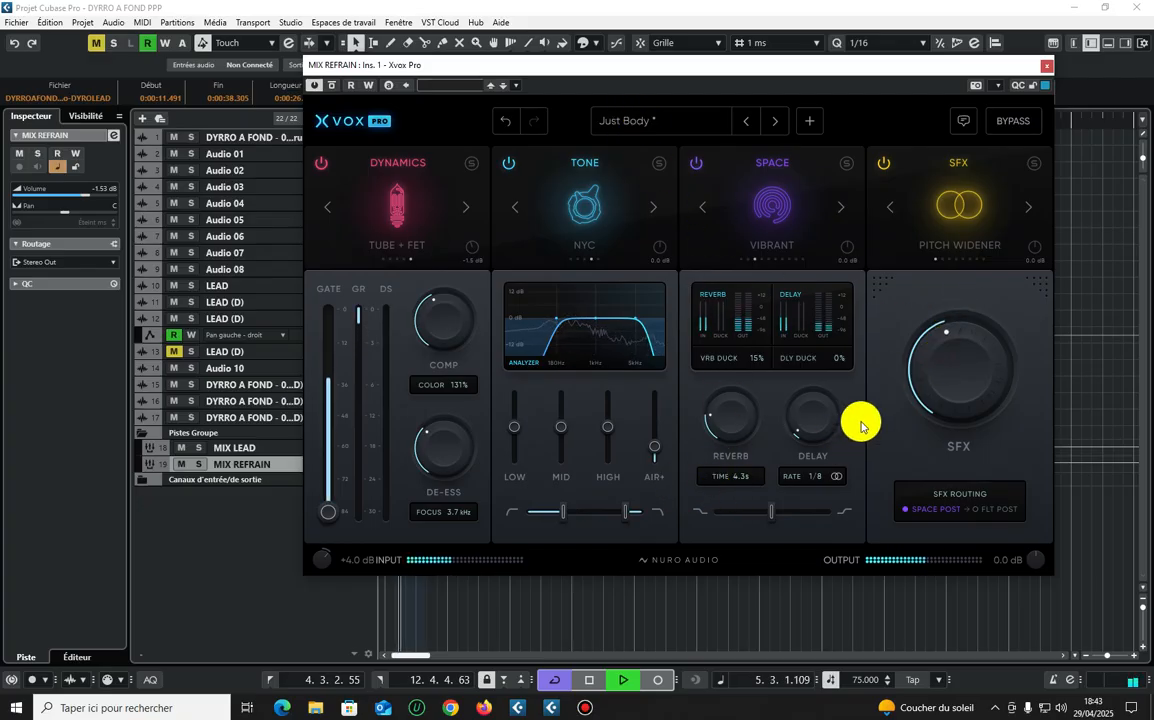
click(1046, 66)
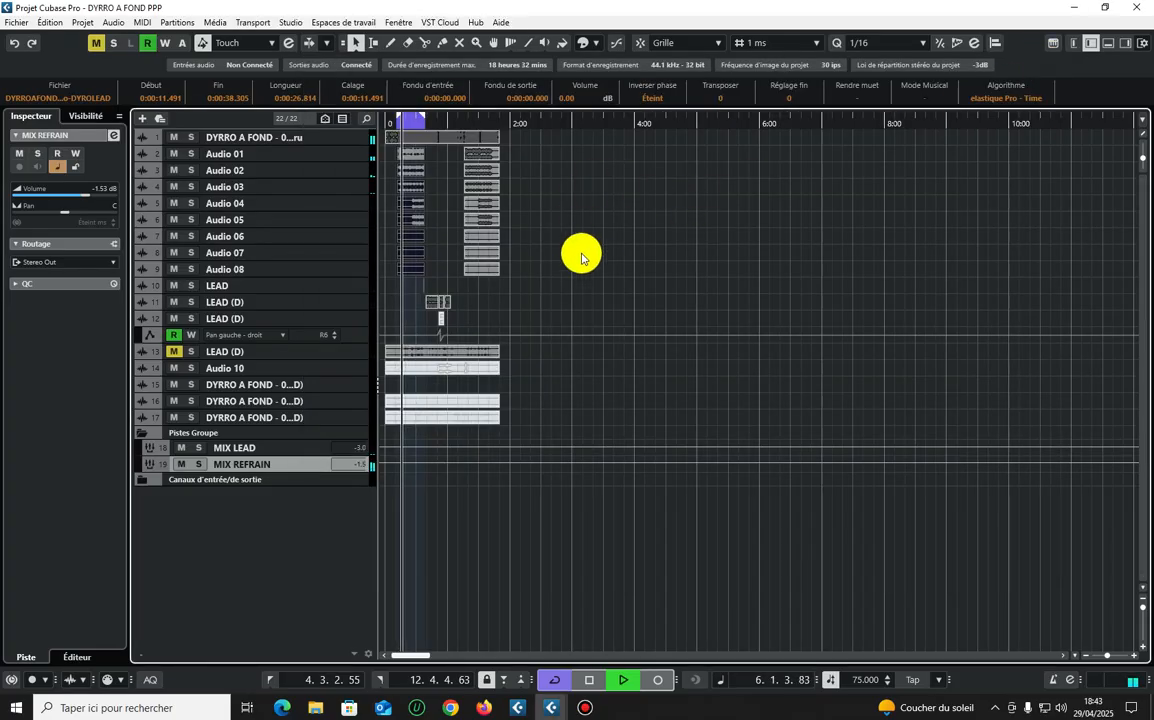
- Reset the volume of the instrumental track (track 1) to 0.00 dB
click(350, 137)
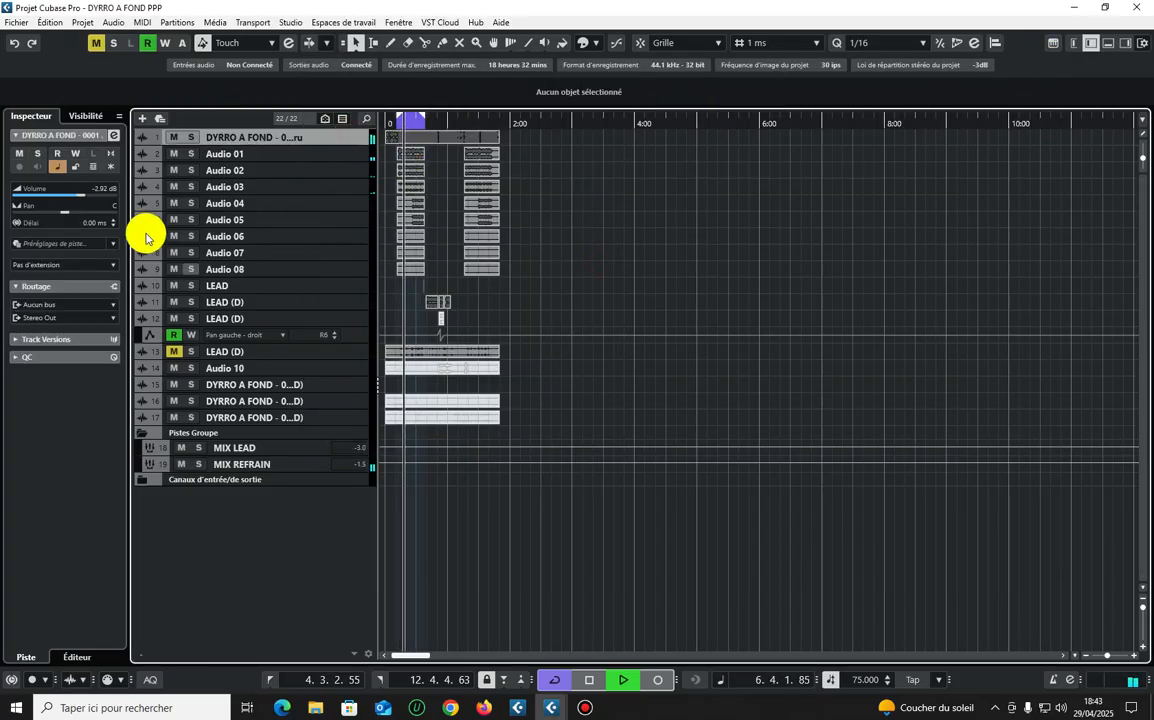
click(106, 188)
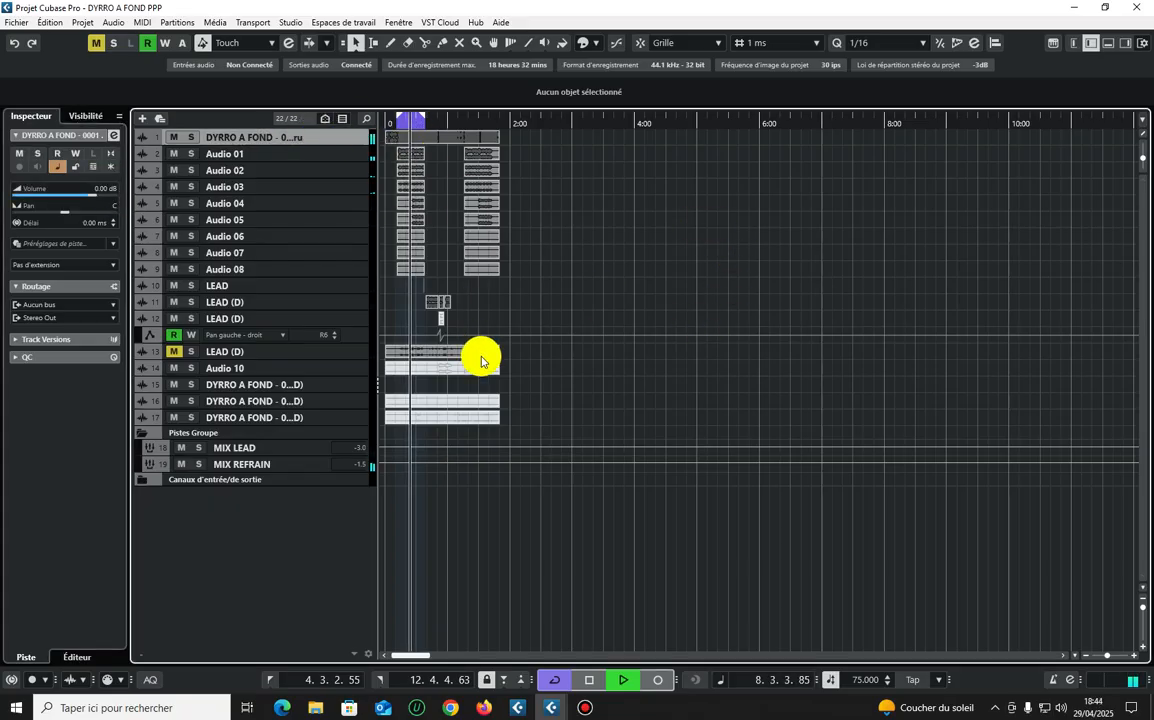
- Select all events and set the loop range around the whole song
key(h)
key(h)
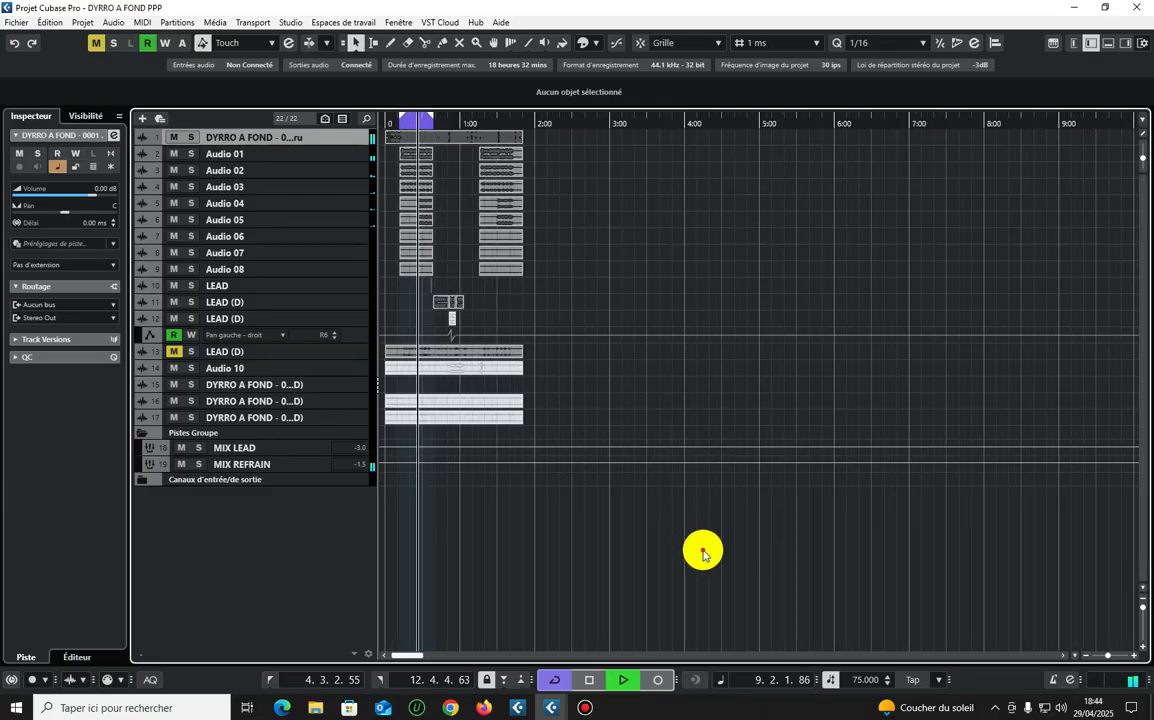
key(ctrl+a)
key(g)
key(p)
click(590, 238)
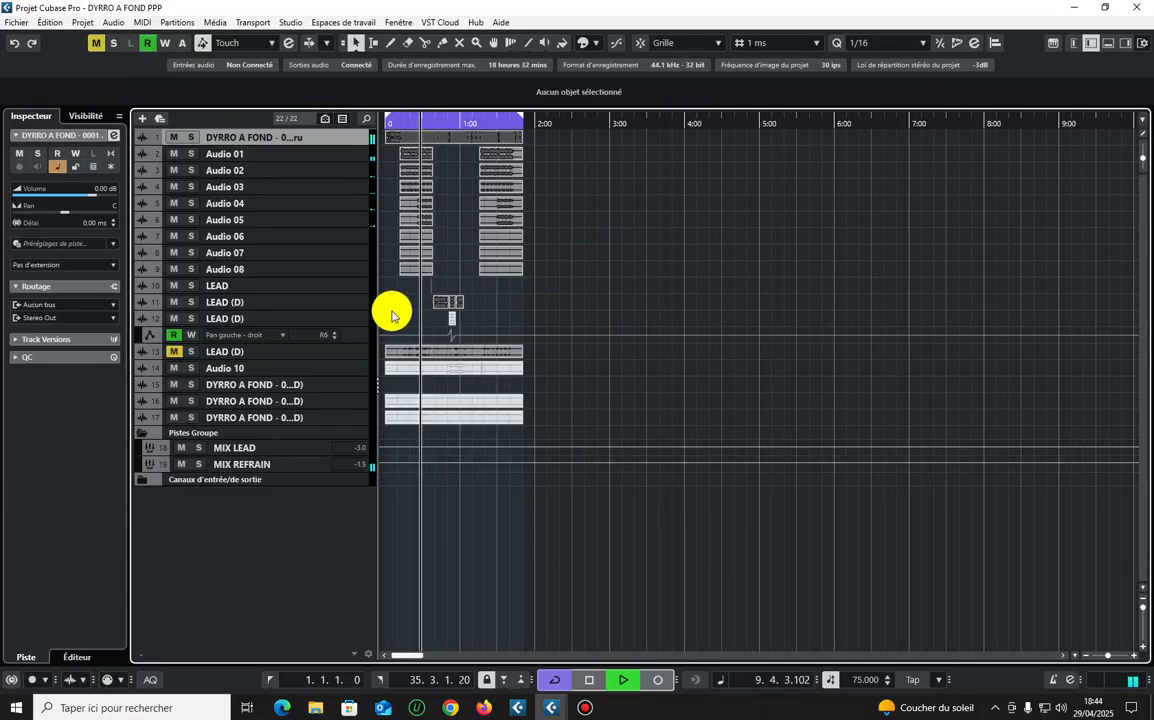
- Unmute the doubled vocal event on LEAD (D) track 12 with the Mute tool and return to the selection tool
click(353, 300)
key(h)
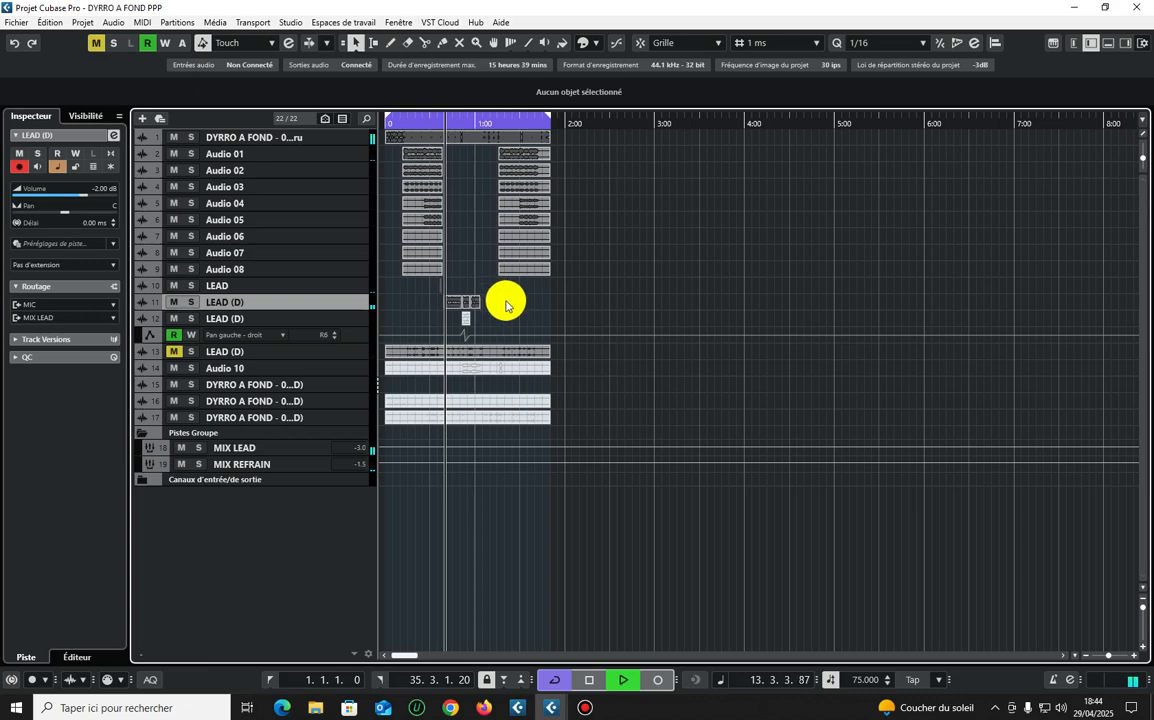
click(452, 302)
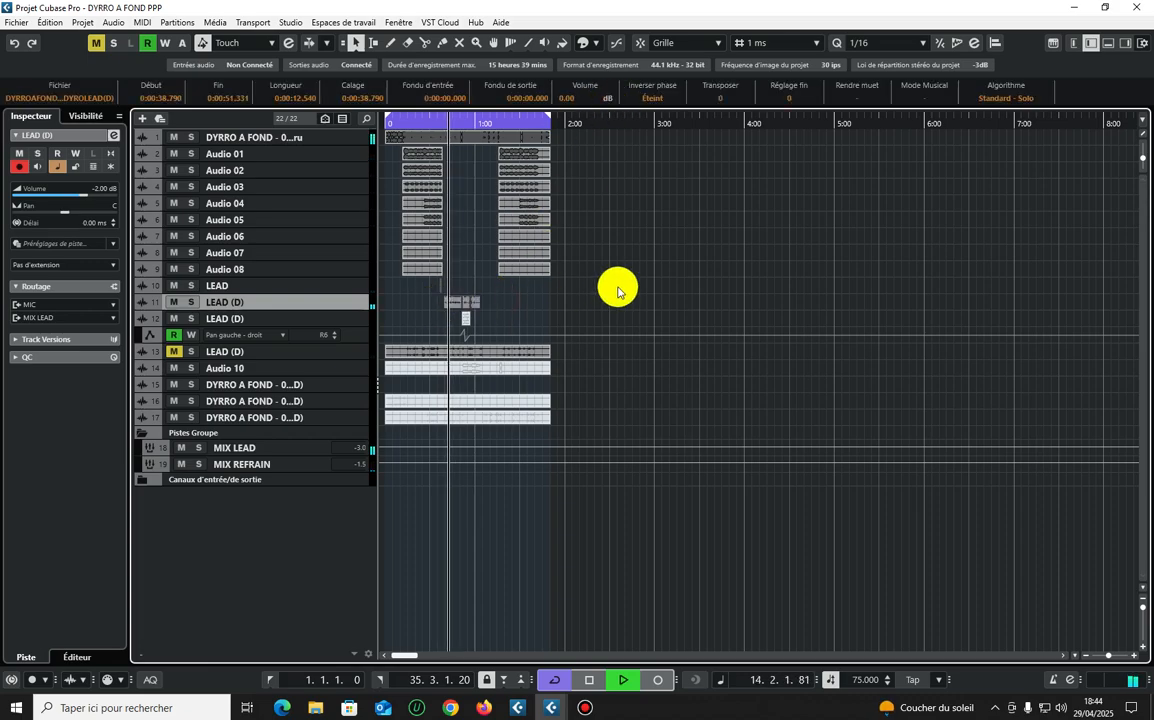
click(616, 292)
right_click(578, 292)
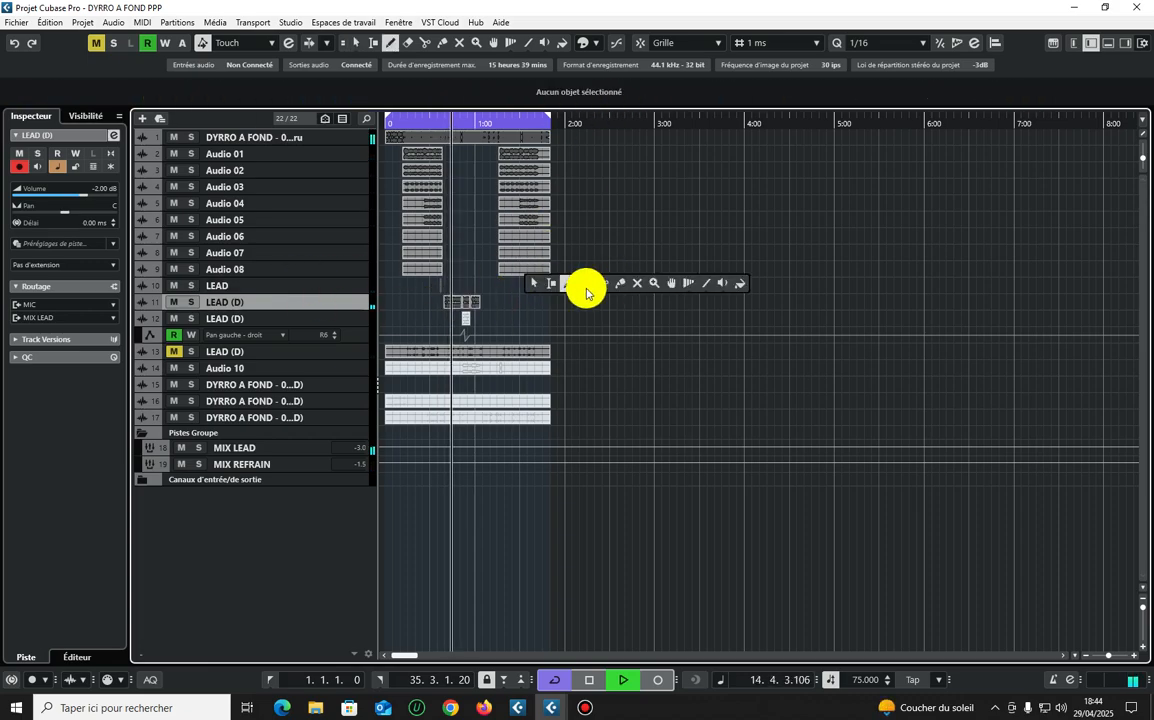
click(637, 283)
click(468, 318)
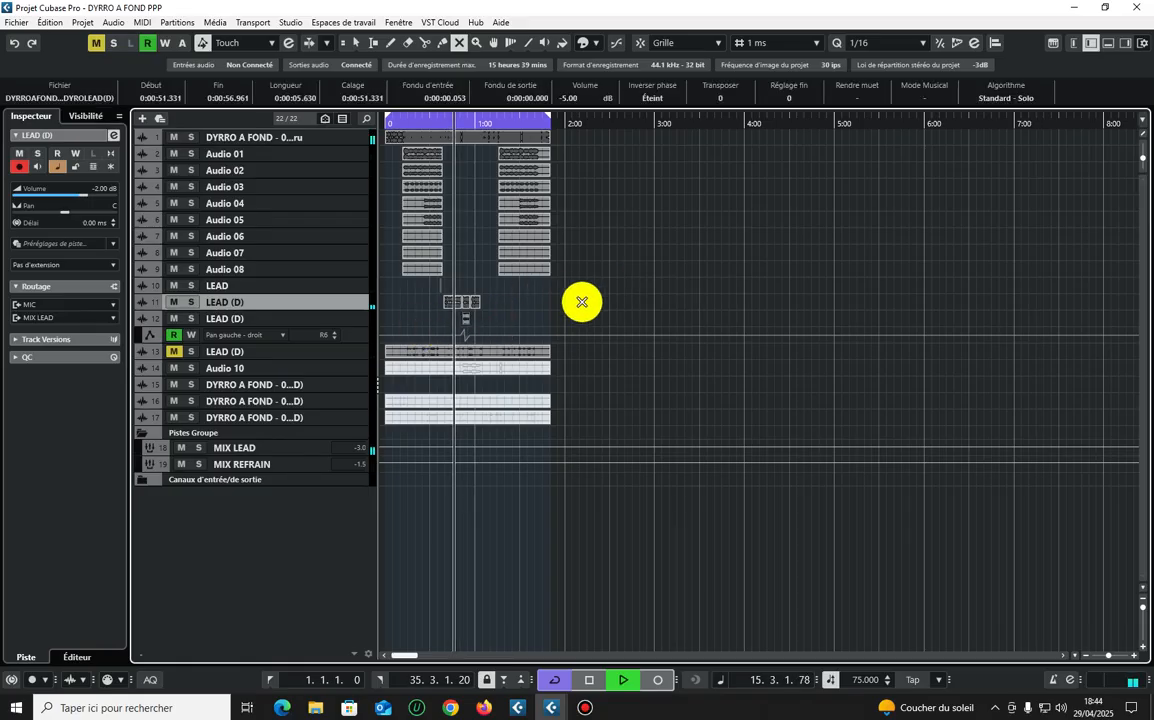
key(1)
- Play the doubled vocal passage from just before 0:51 with LEAD (D) tracks 11 and 12 soloed, and clear the solos
key(h)
key(h)
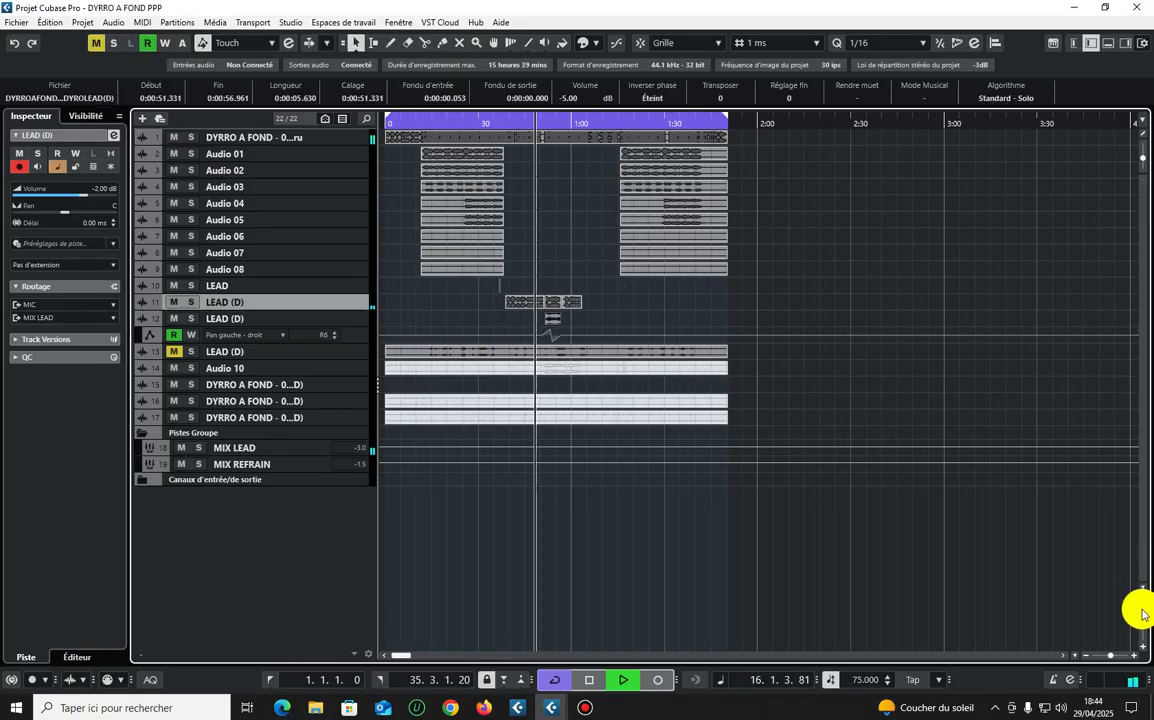
key(alt+s)
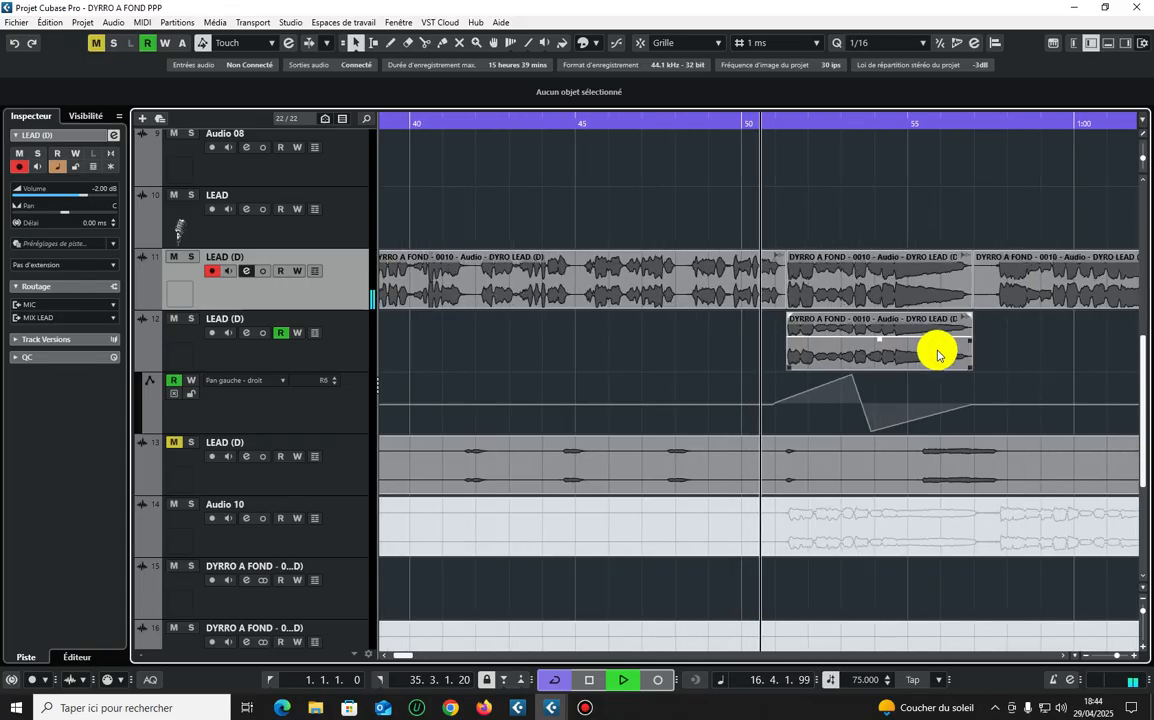
key(h)
key(h)
key(h)
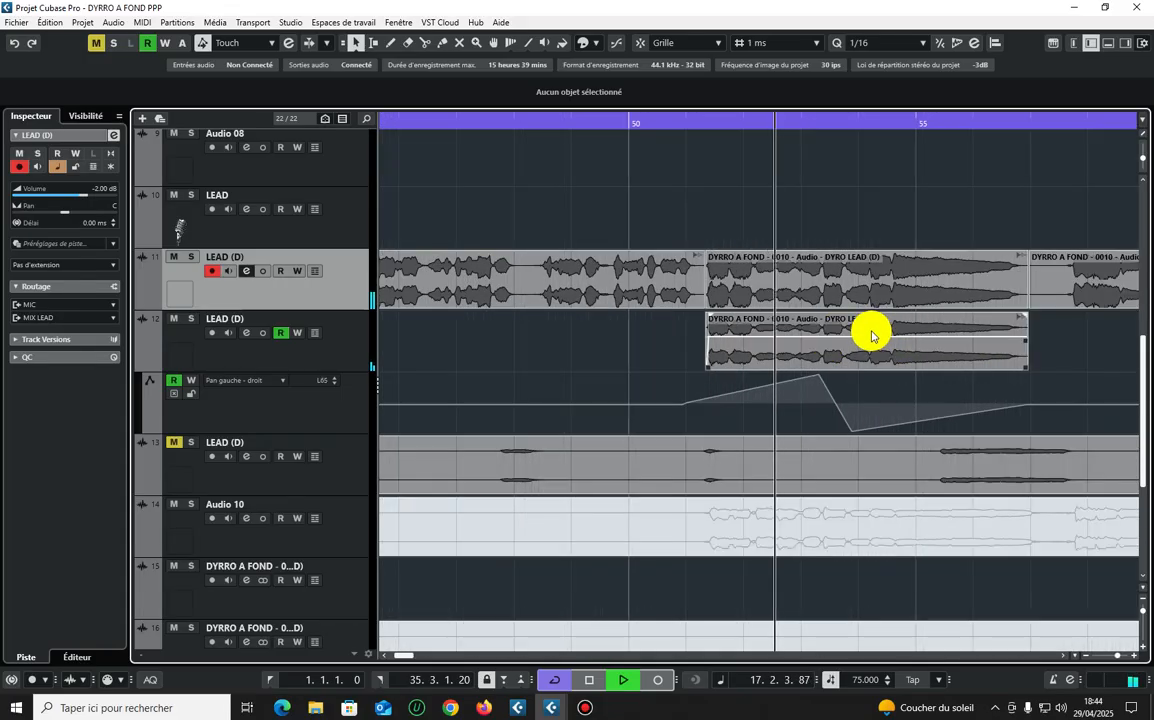
key(g)
key(g)
key(g)
key(h)
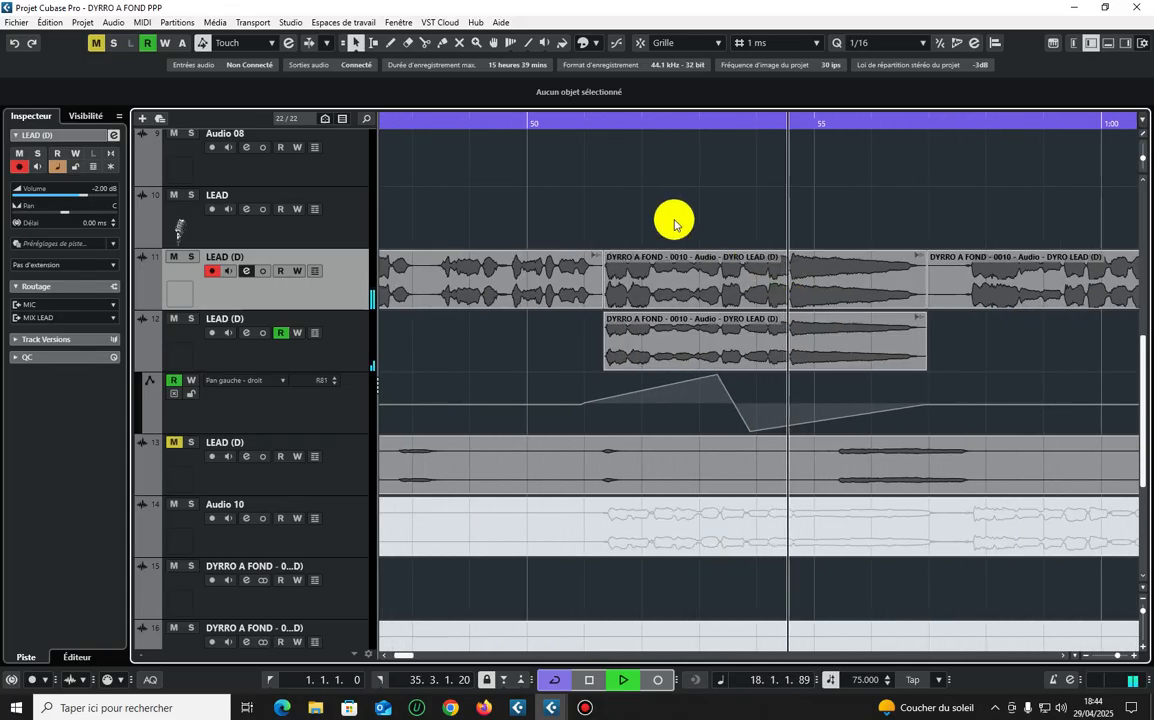
click(561, 124)
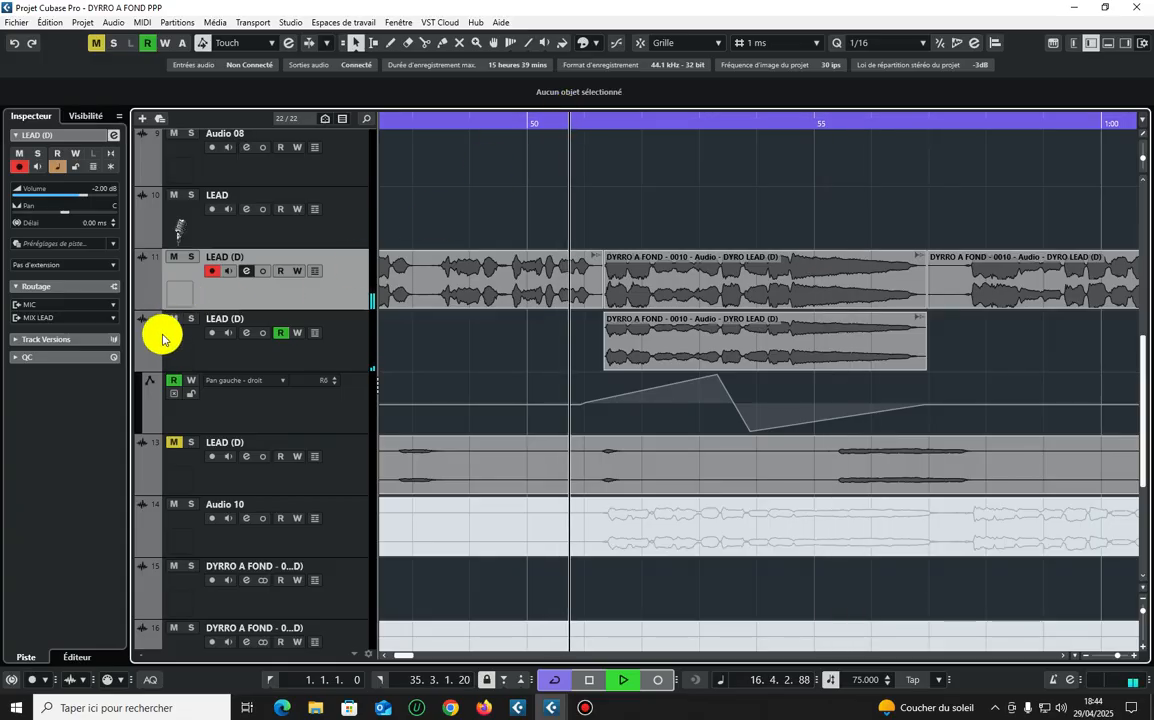
click(191, 318)
click(191, 259)
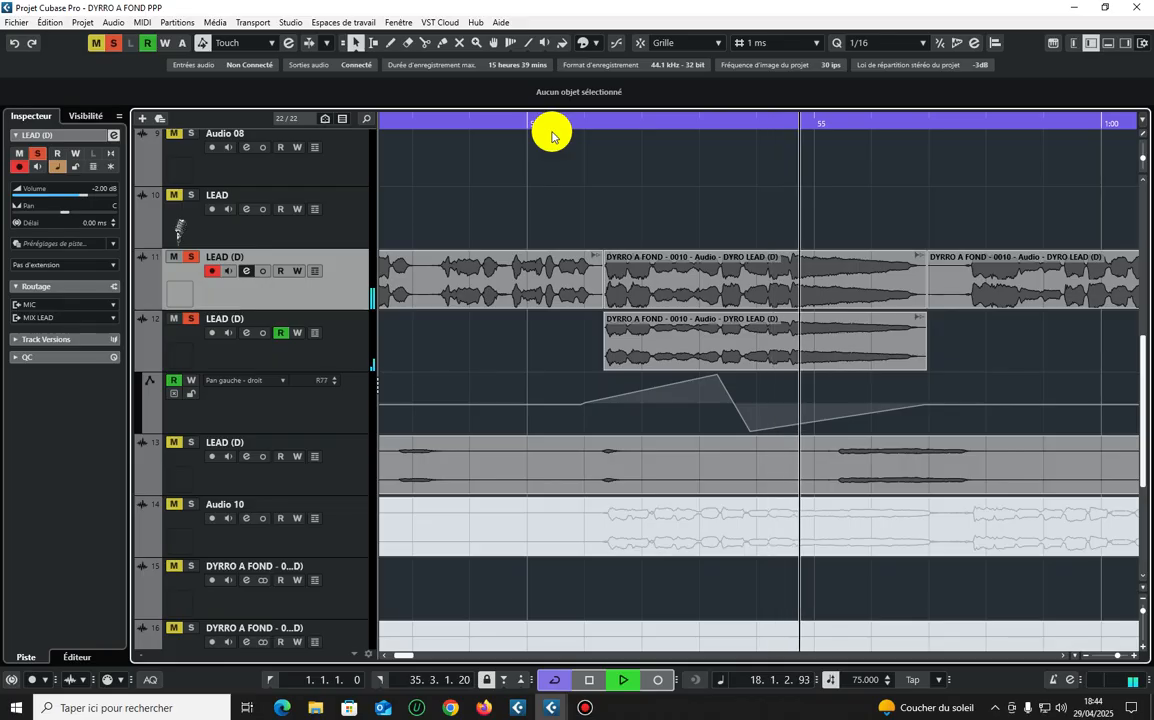
click(390, 122)
click(113, 43)
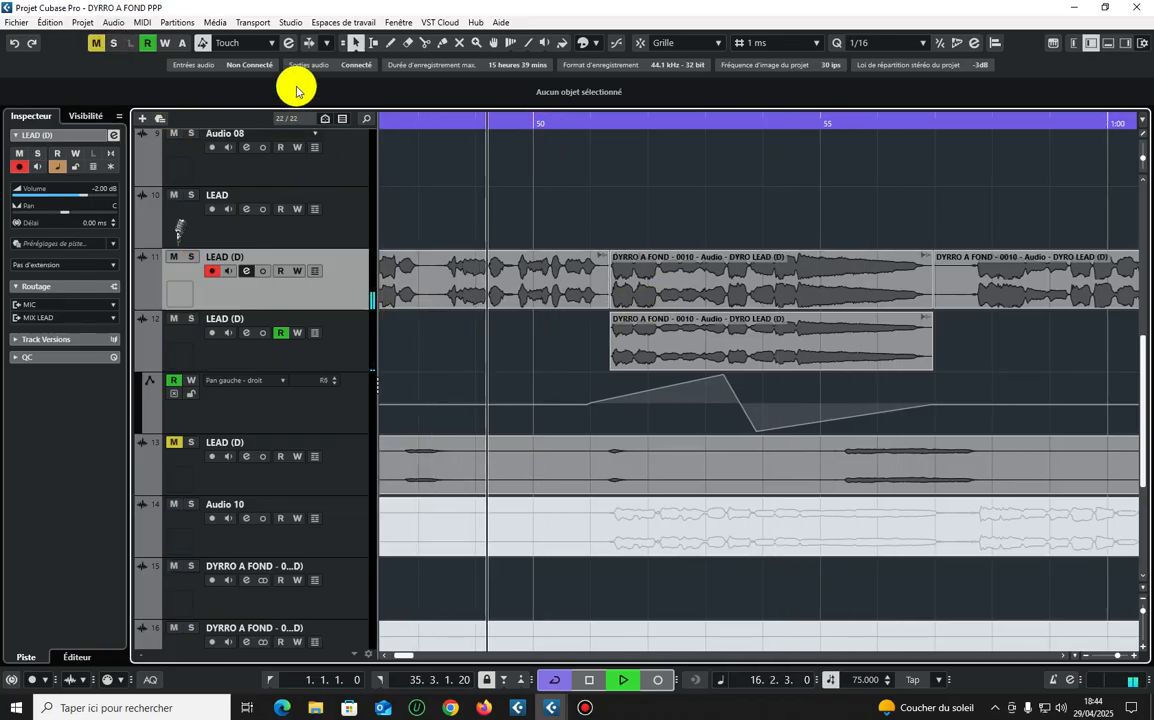
click(386, 120)
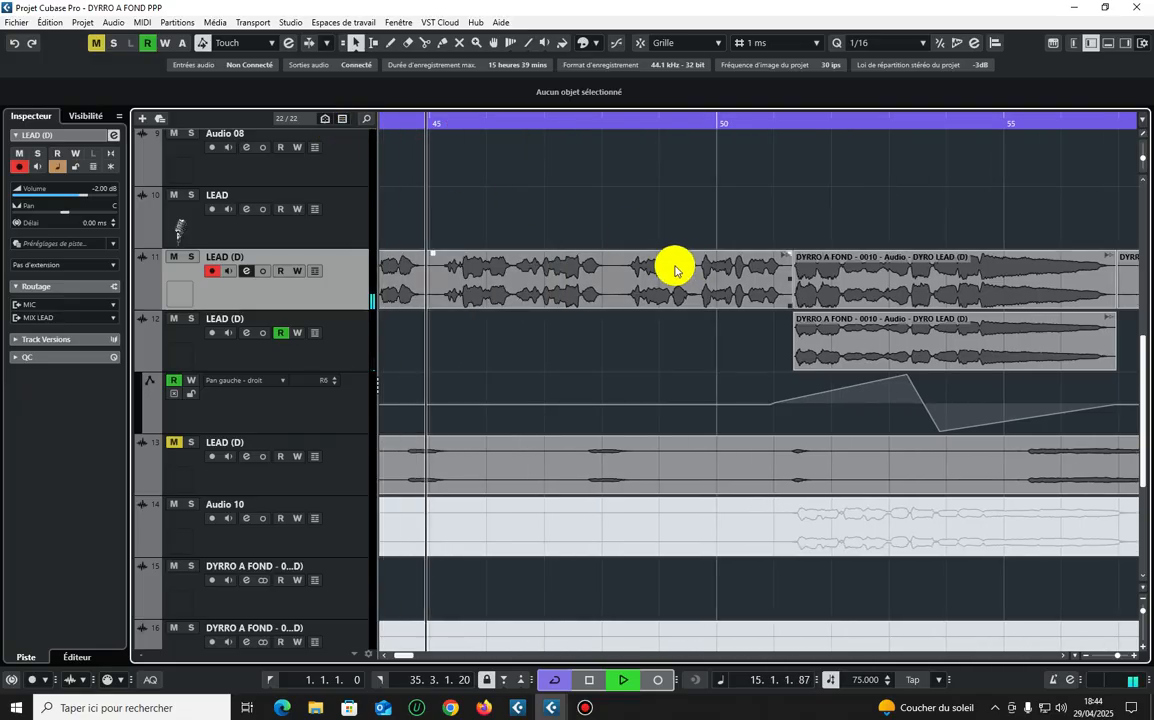
key(h)
right_click(926, 213)
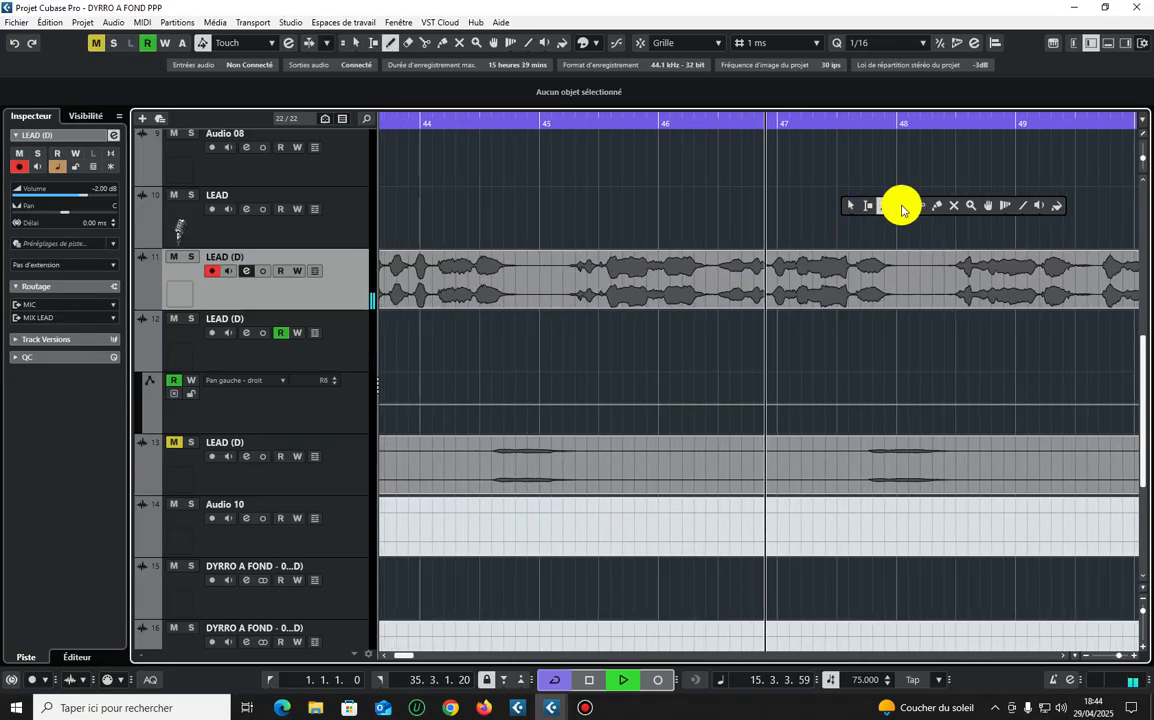
click(922, 207)
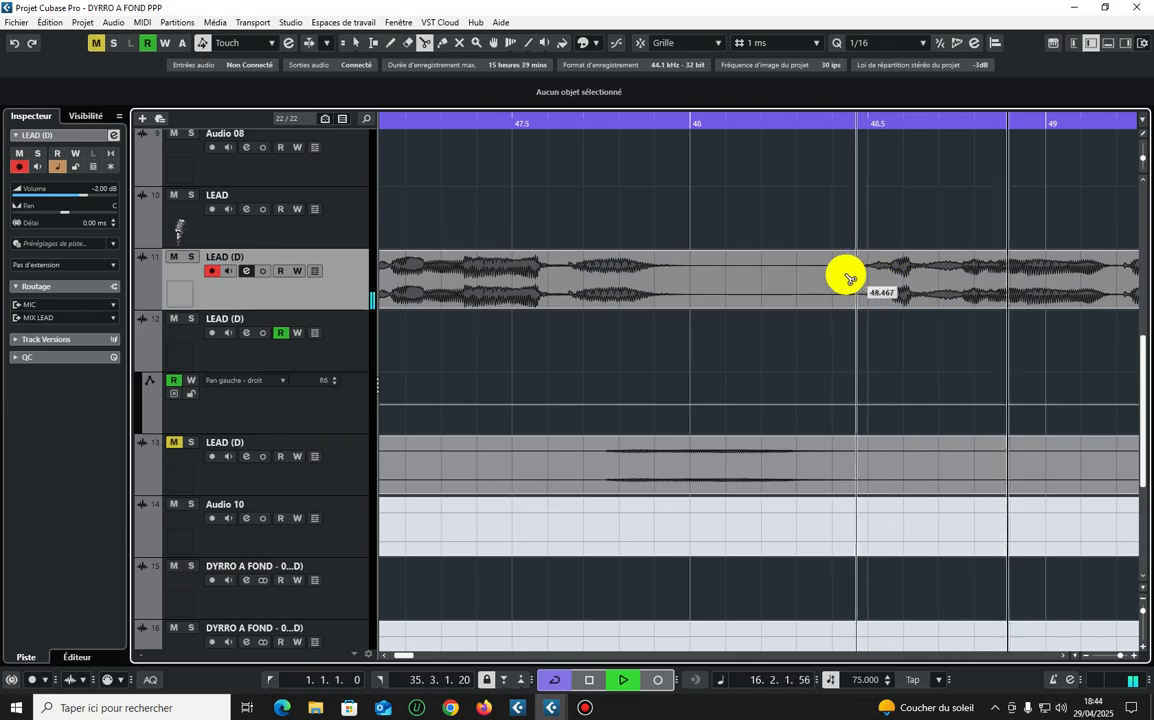
key(g)
key(g)
key(g)
key(g)
key(g)
key(g)
key(g)
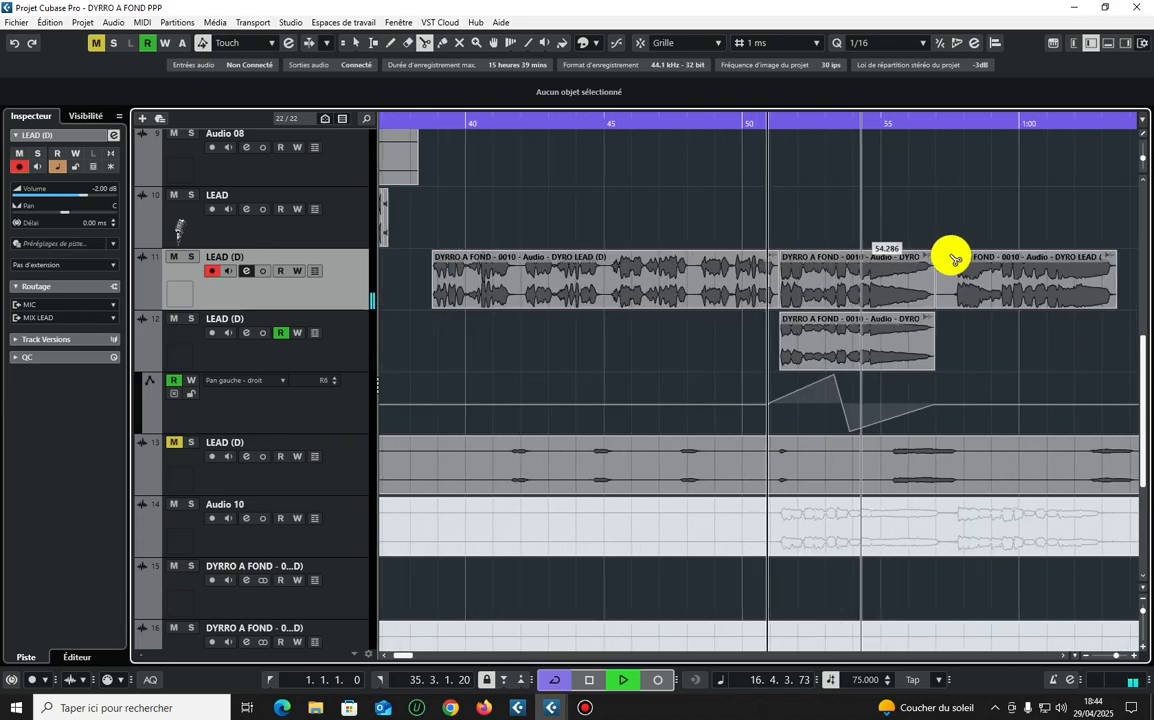
key(h)
key(h)
key(h)
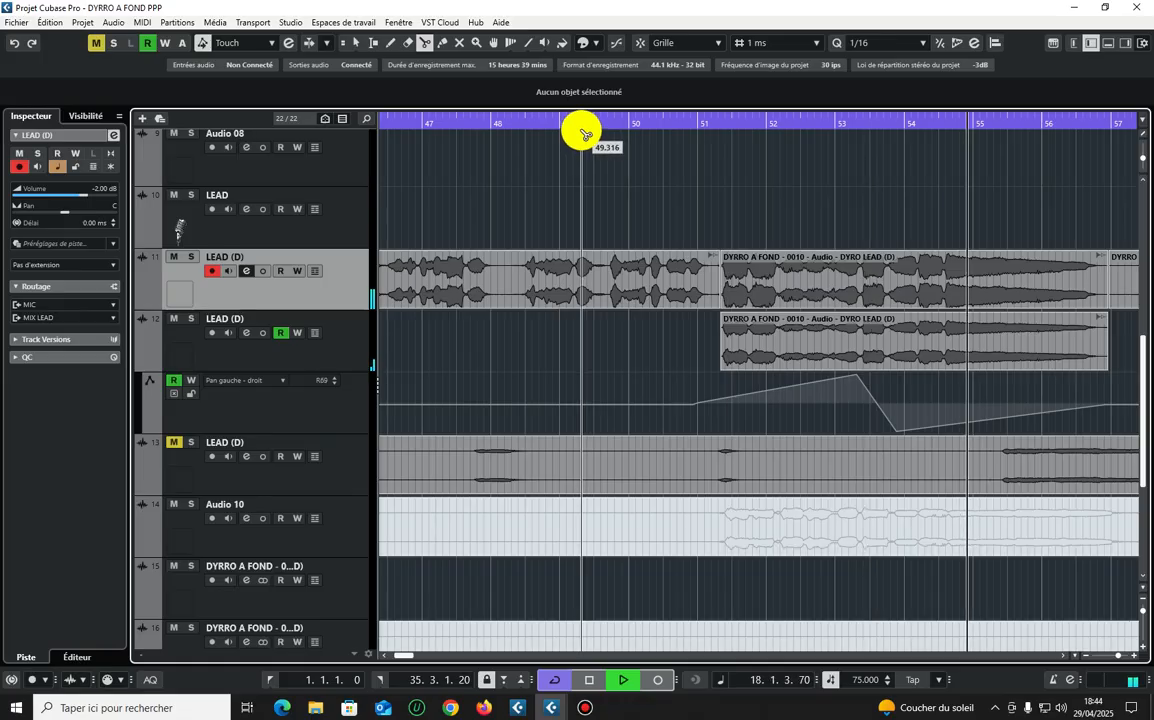
key(g)
key(g)
key(g)
key(1)
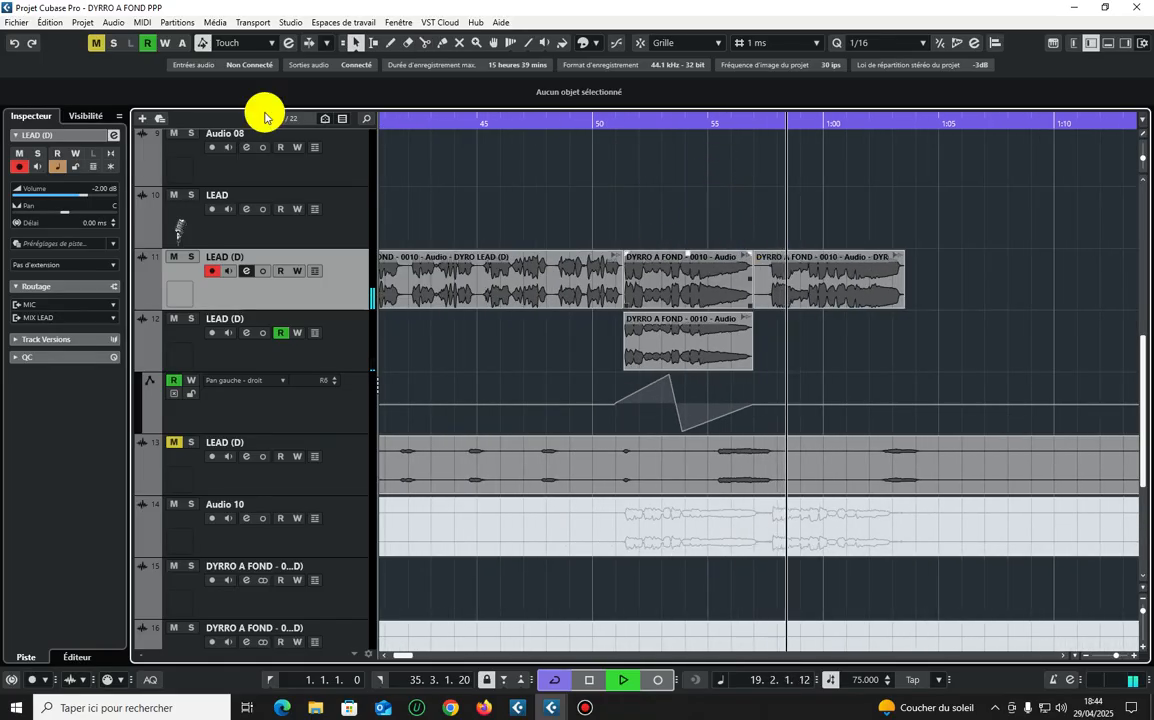
- Unmute and solo LEAD (D) track 13, and start its playback from about 0:37
click(353, 221)
key(g)
key(g)
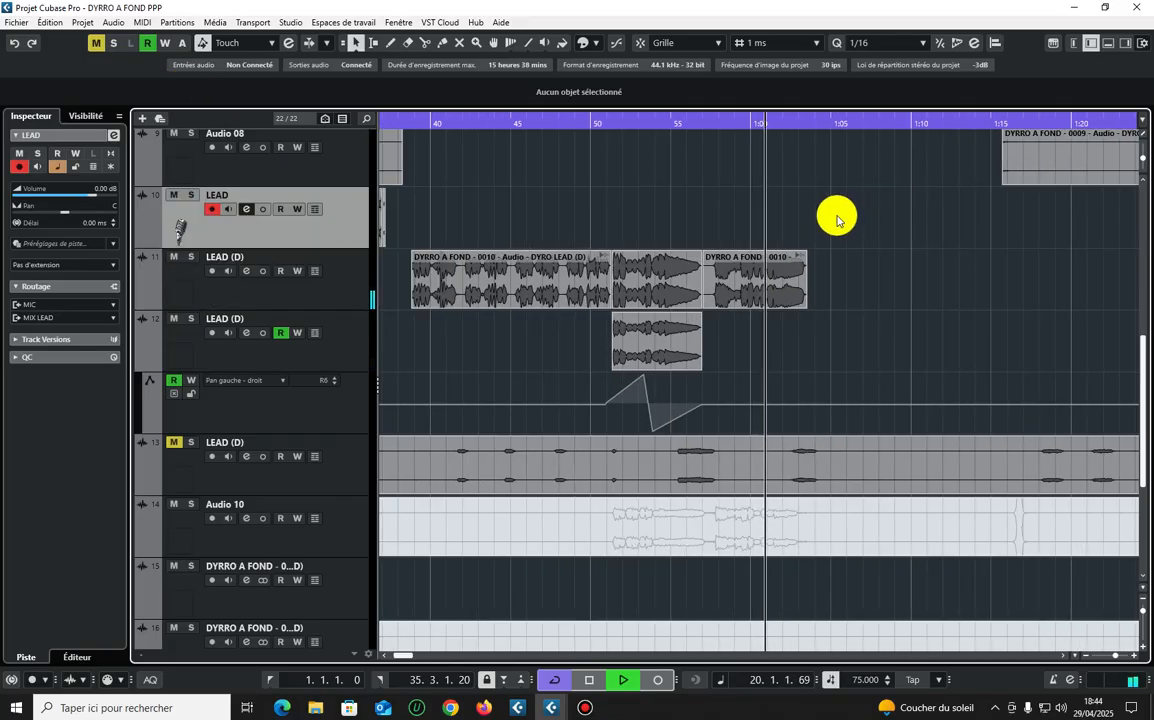
key(h)
key(g)
key(g)
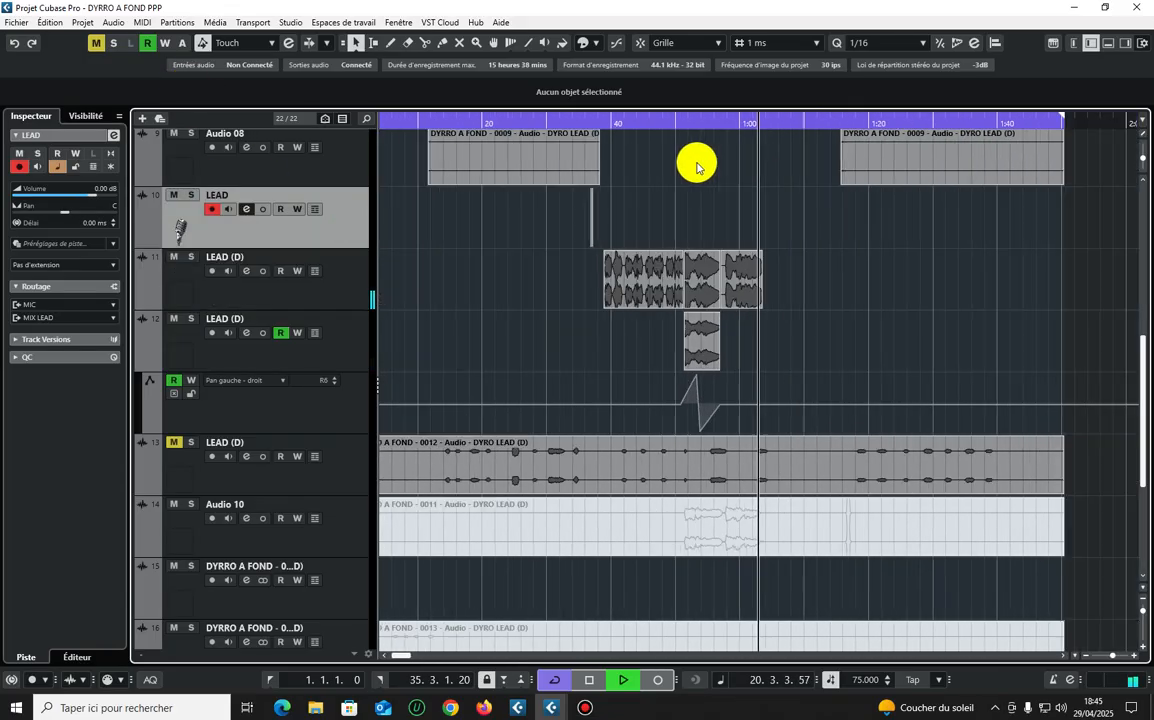
key(h)
key(h)
key(g)
key(g)
key(g)
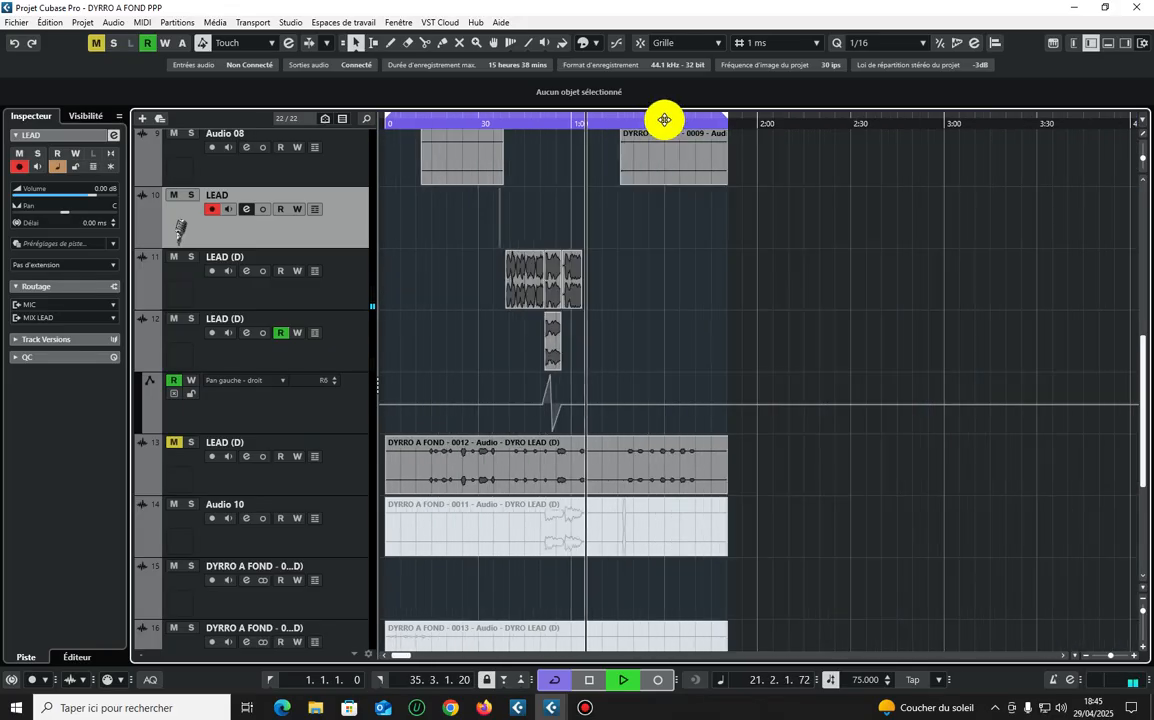
key(space)
click(500, 121)
click(596, 467)
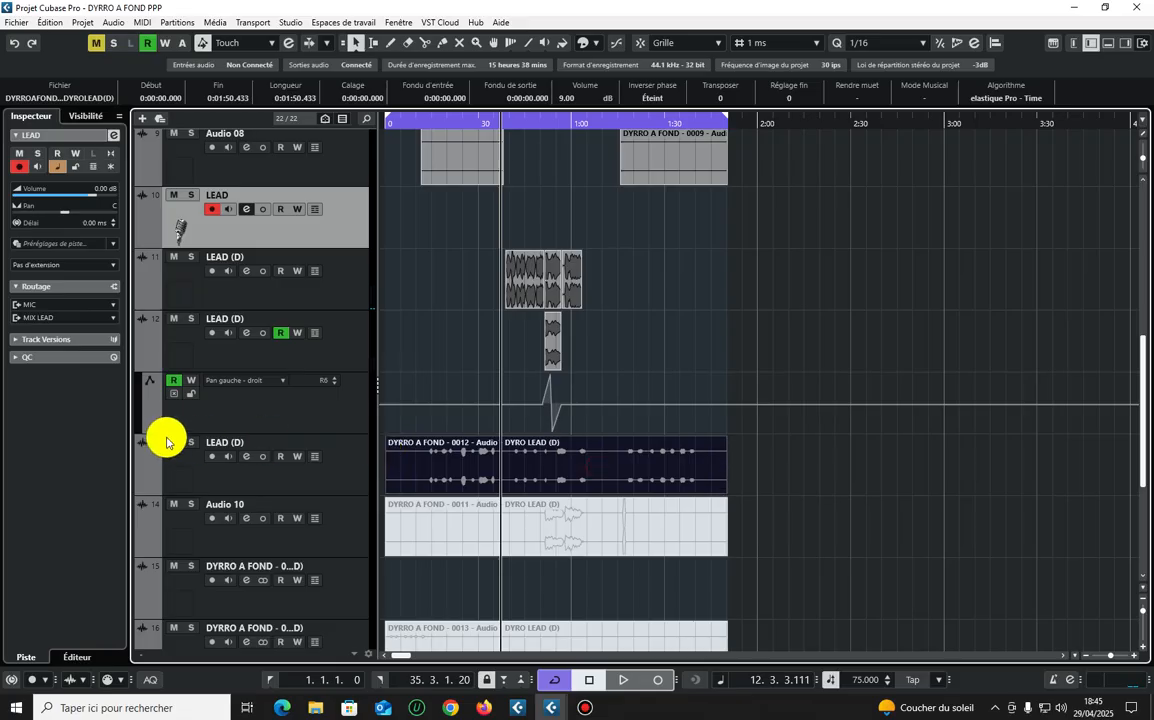
click(334, 454)
scroll(391, 337, up, 5)
key(space)
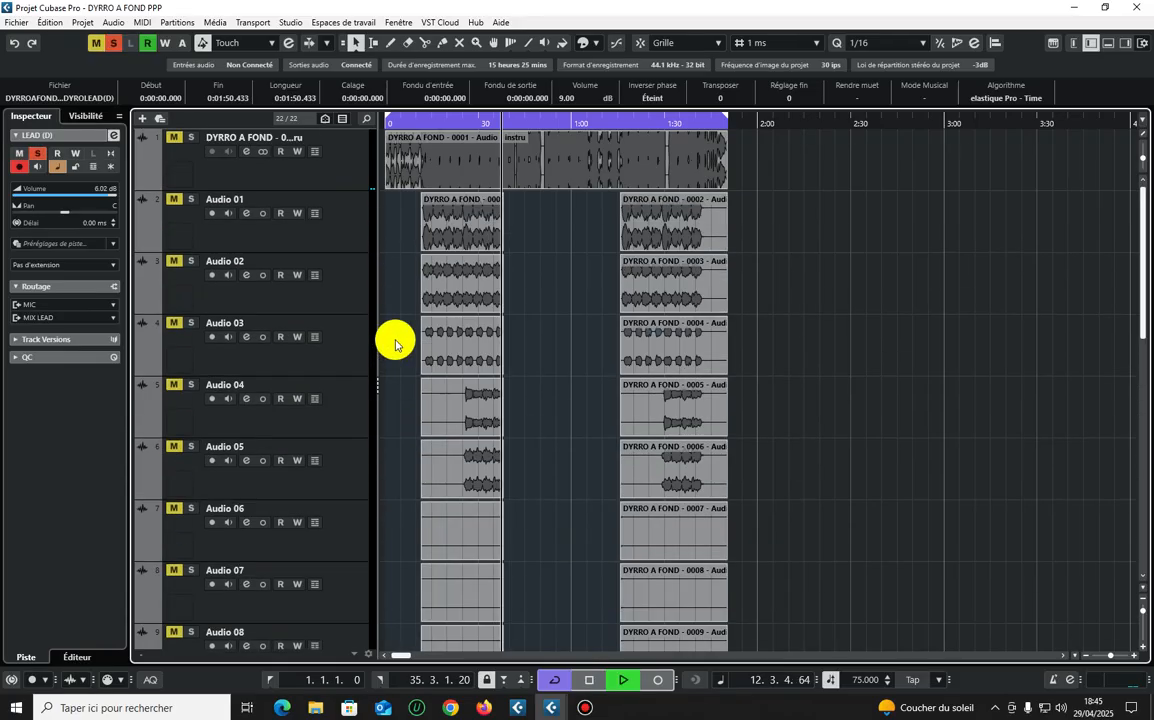
- Play the soloed LEAD (D) track 13 briefly from about 0:48 and stop playback
scroll(433, 288, down, 10)
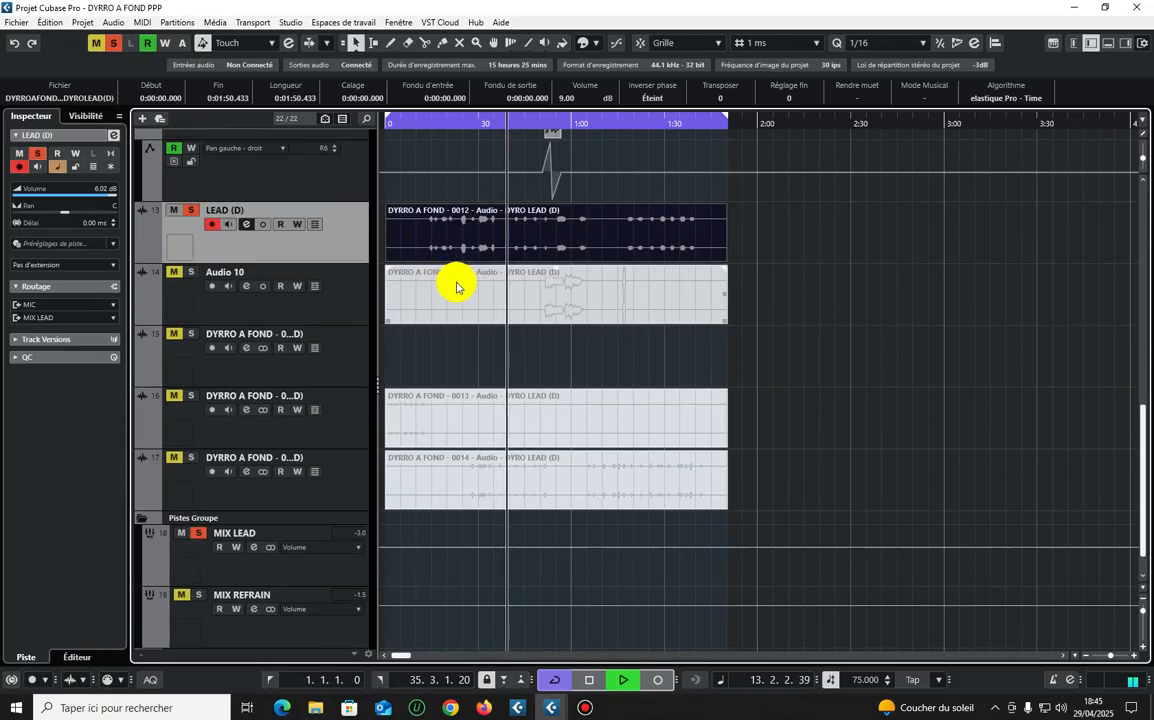
click(537, 118)
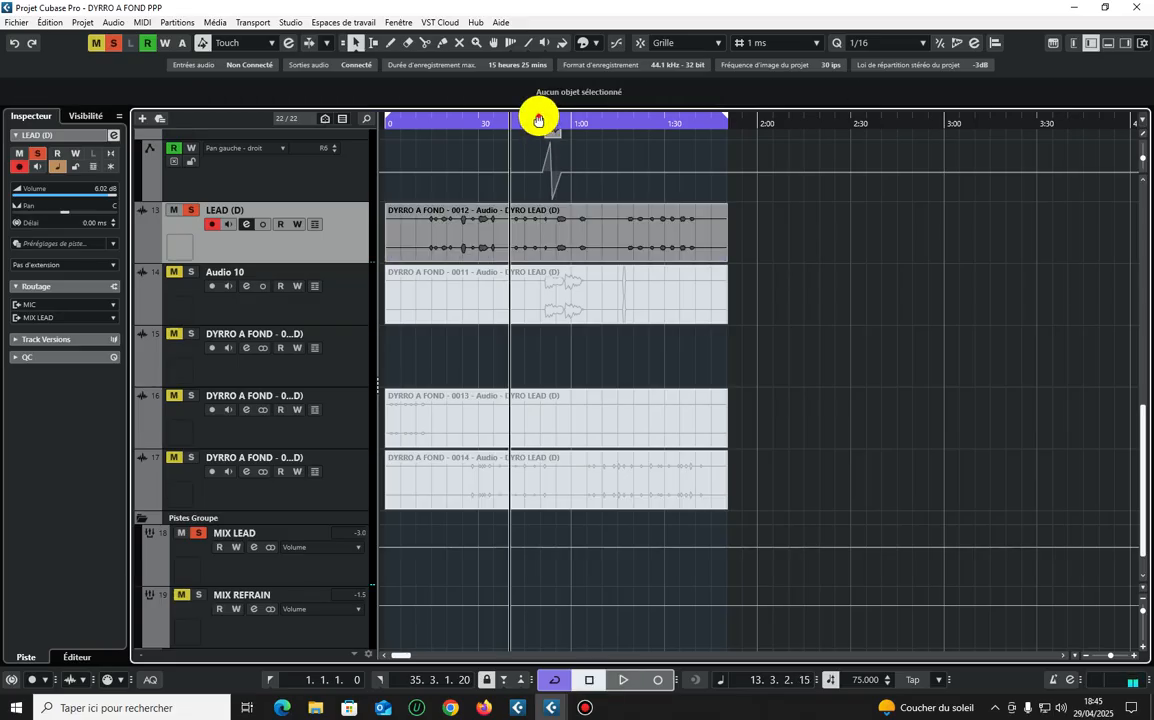
click(546, 227)
click(534, 124)
scroll(577, 240, up, 6)
scroll(618, 348, down, 2)
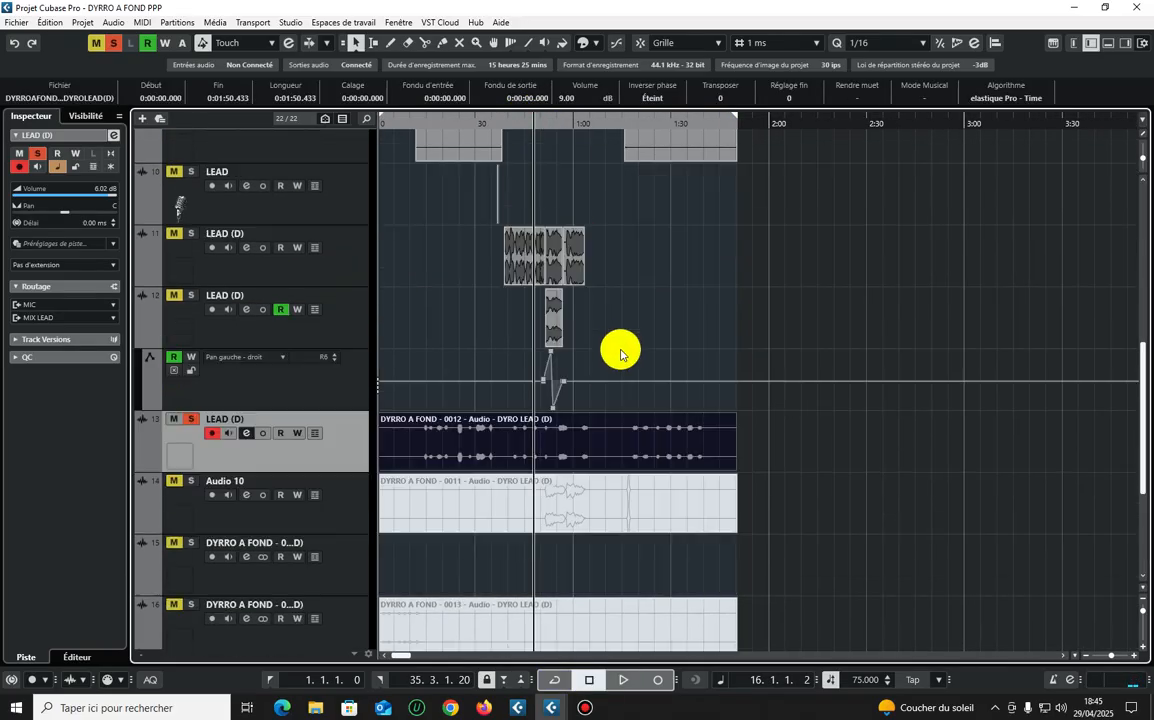
key(space)
key(space)
- Insert Xvox Pro after Xpitch on LEAD (D) track 13
click(112, 136)
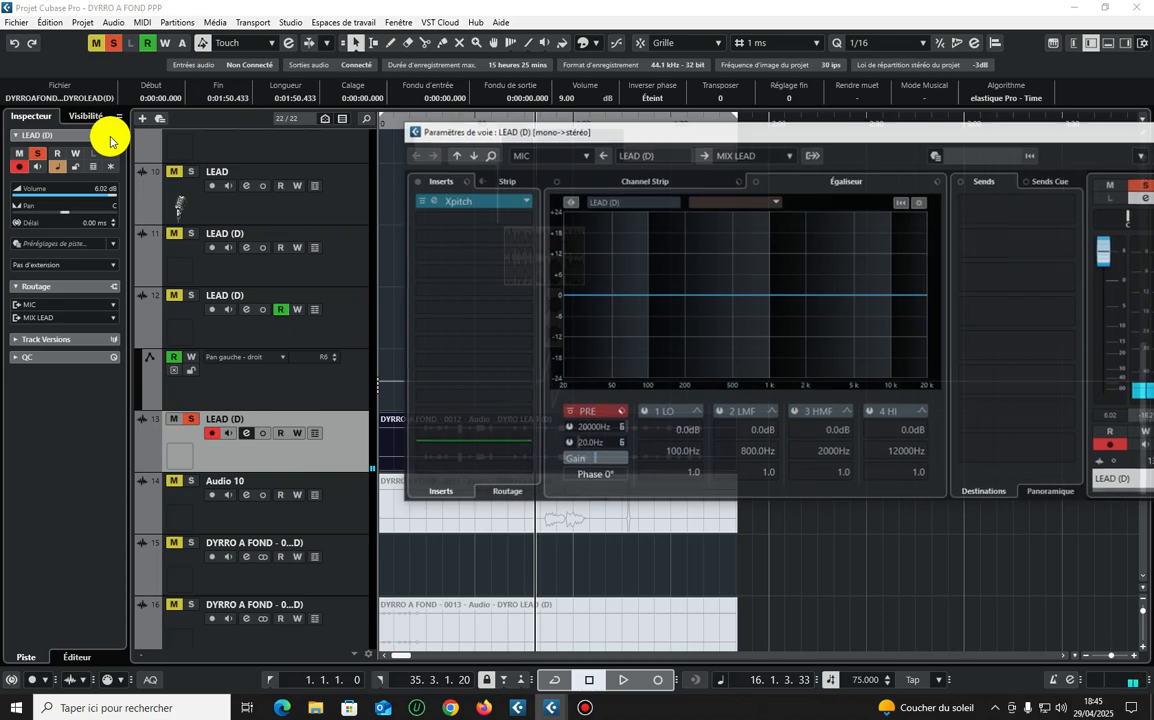
click(455, 218)
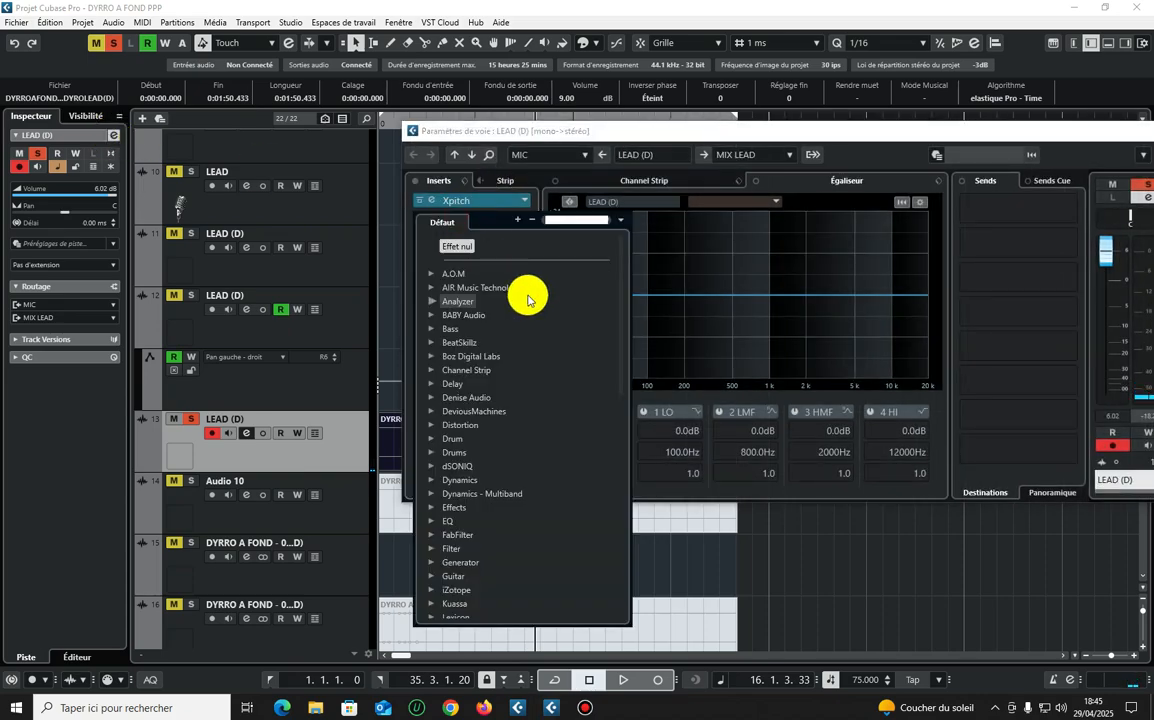
text(xv)
click(487, 400)
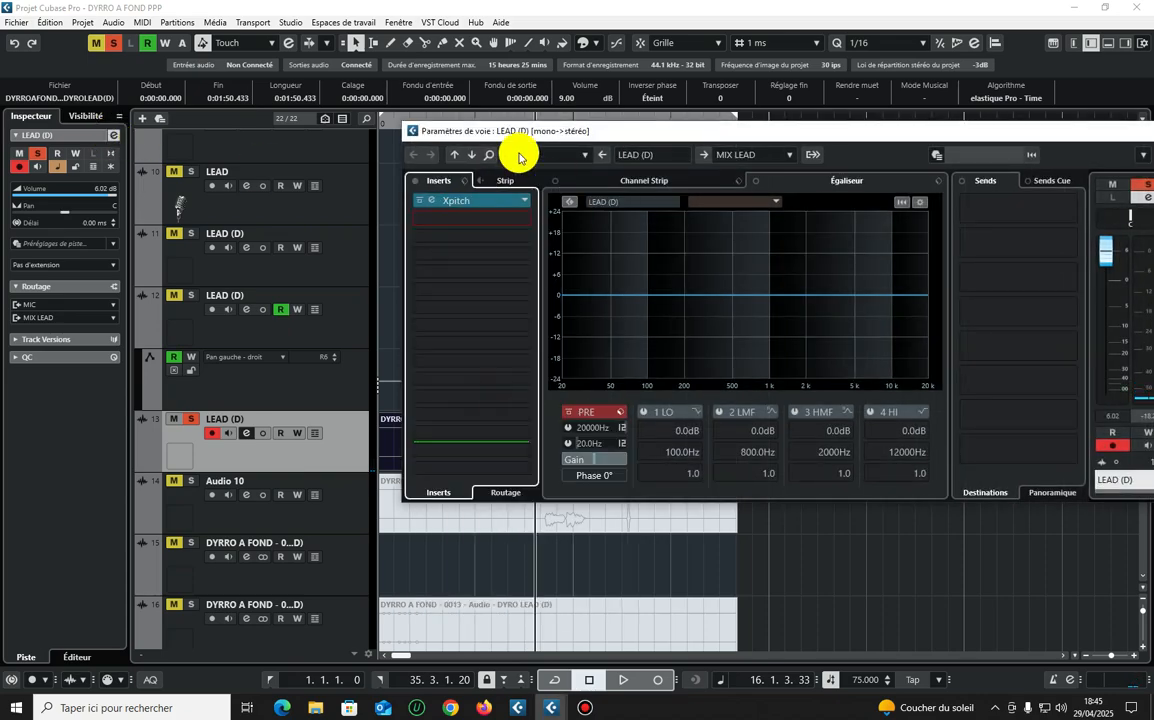
- Load the Drip Ad Lib preset from the 10 Ad Libs category in Xvox Pro
click(522, 141)
scroll(670, 219, down, 10)
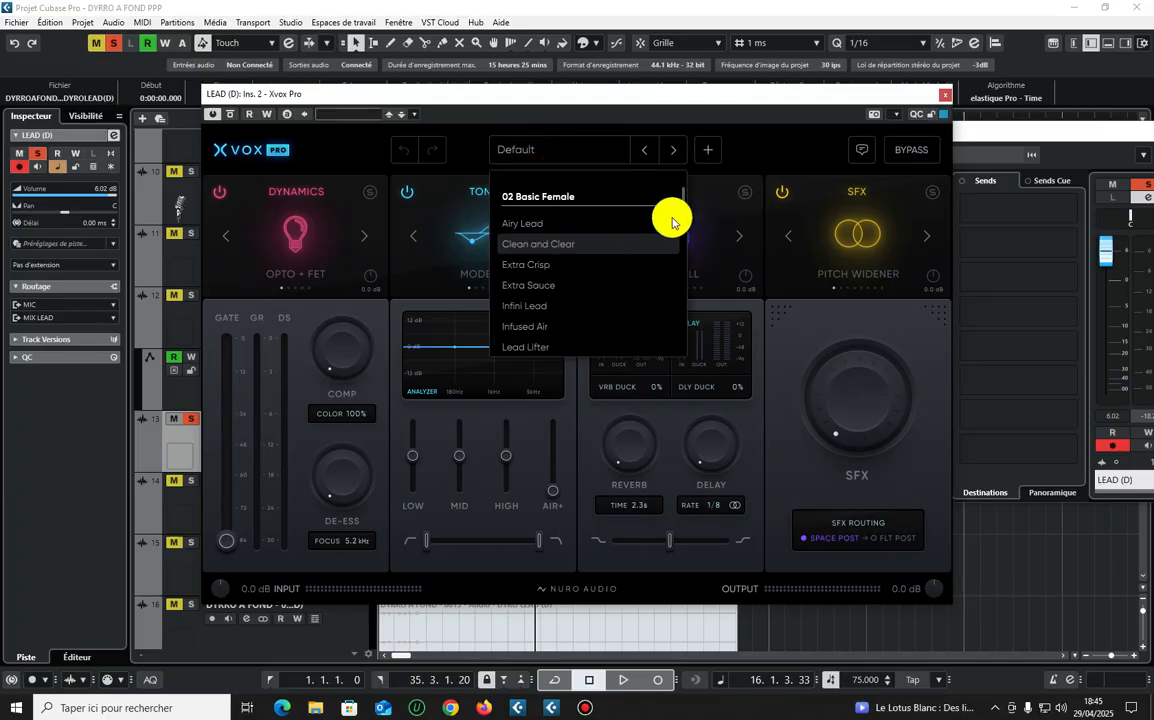
scroll(678, 262, down, 12)
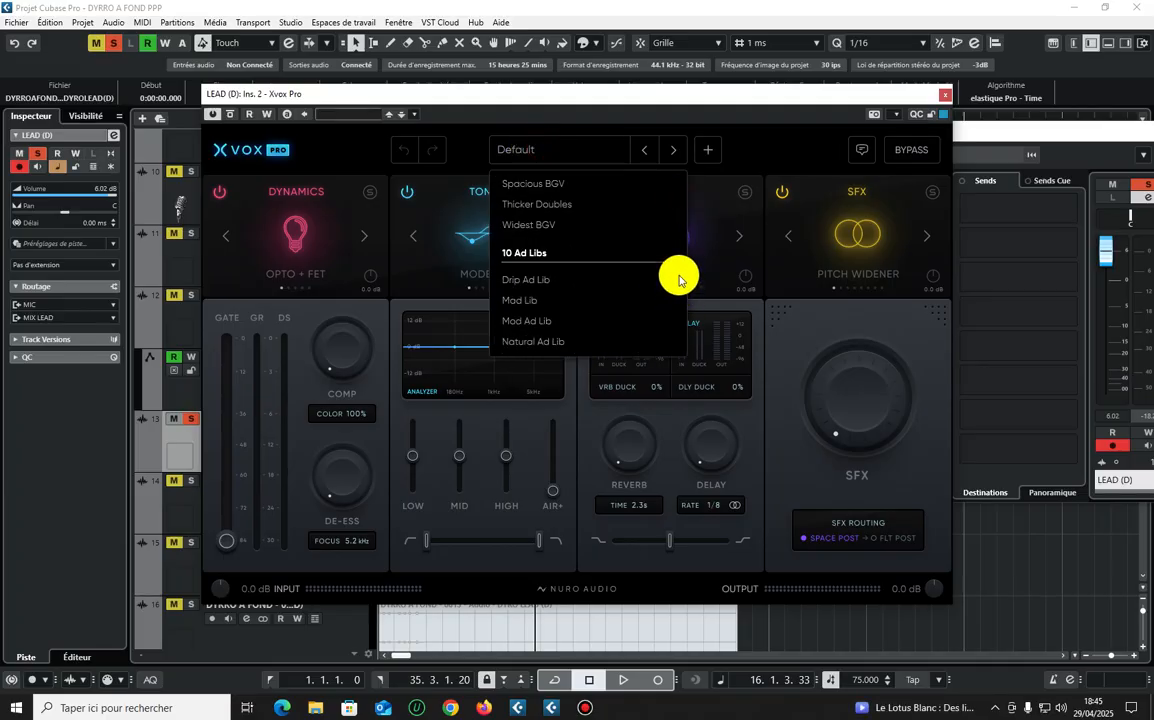
scroll(572, 190, up, 3)
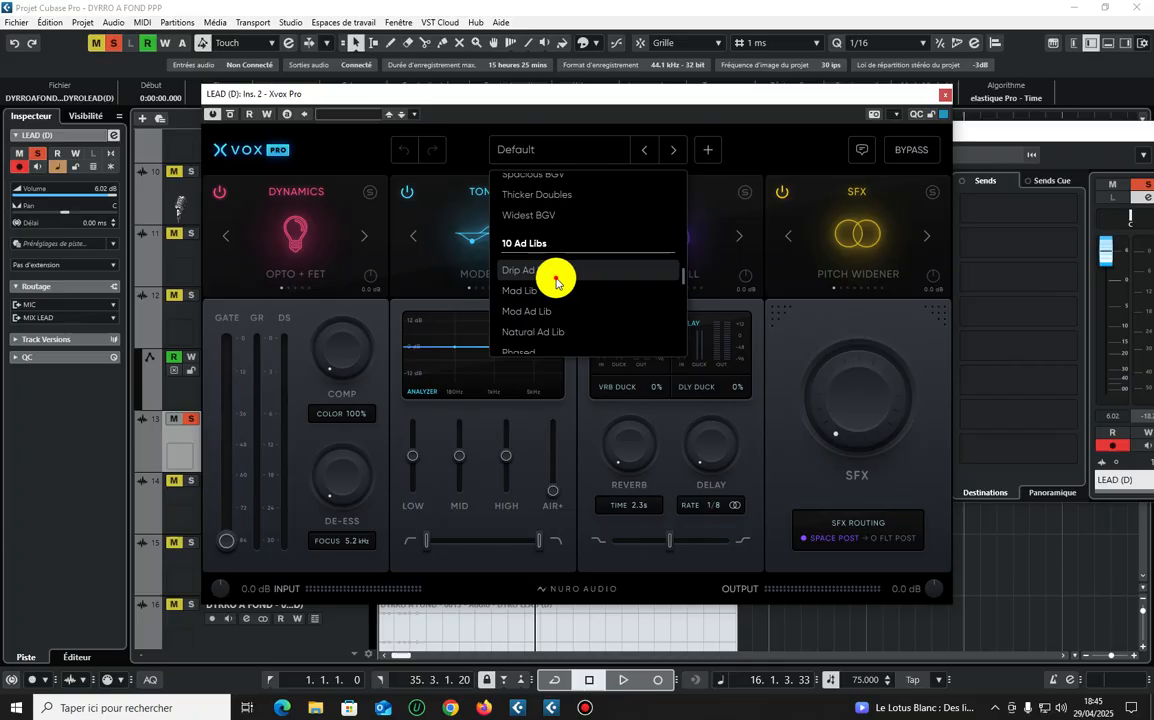
click(567, 266)
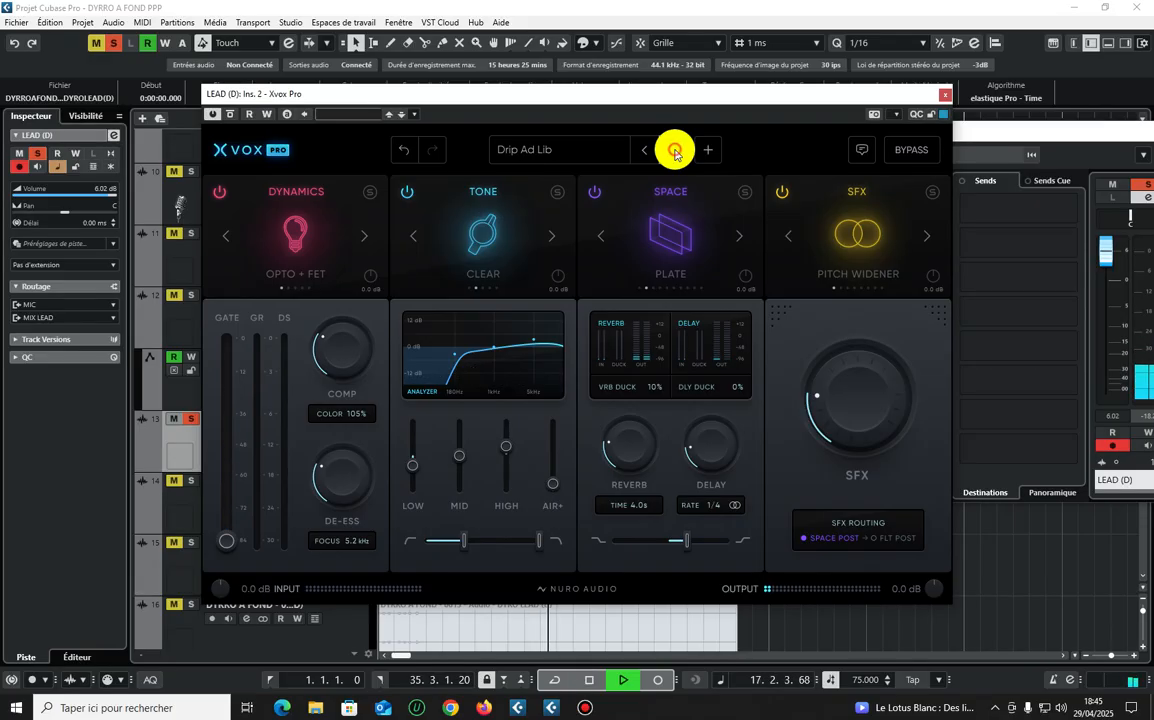
- Audition the following ad-lib presets, Mad Lib and Mod Ad Lib, keep Mod Ad Lib, and close the plug-in and channel settings
click(675, 150)
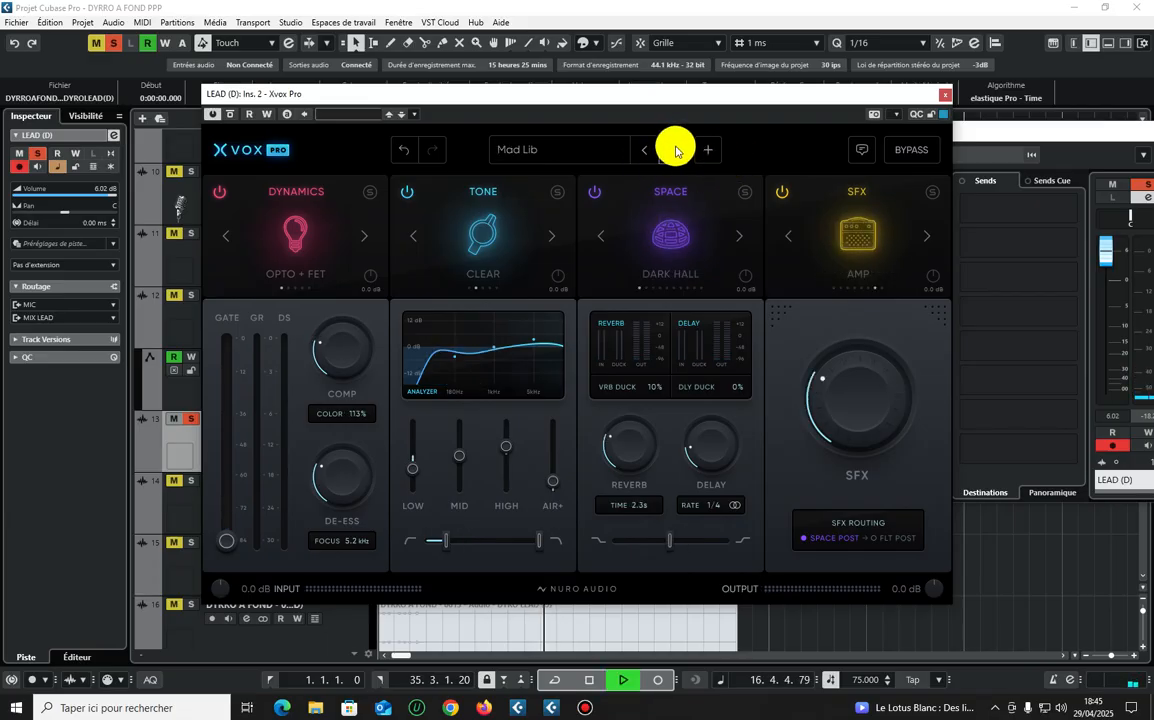
click(675, 150)
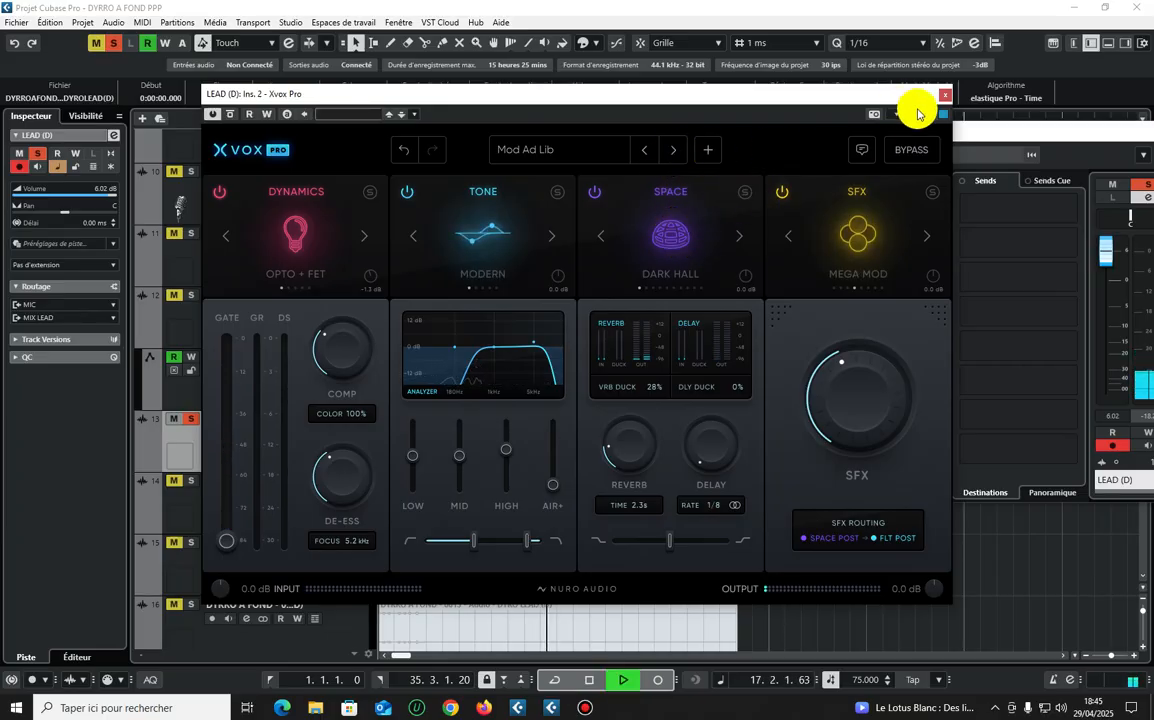
click(948, 97)
click(618, 185)
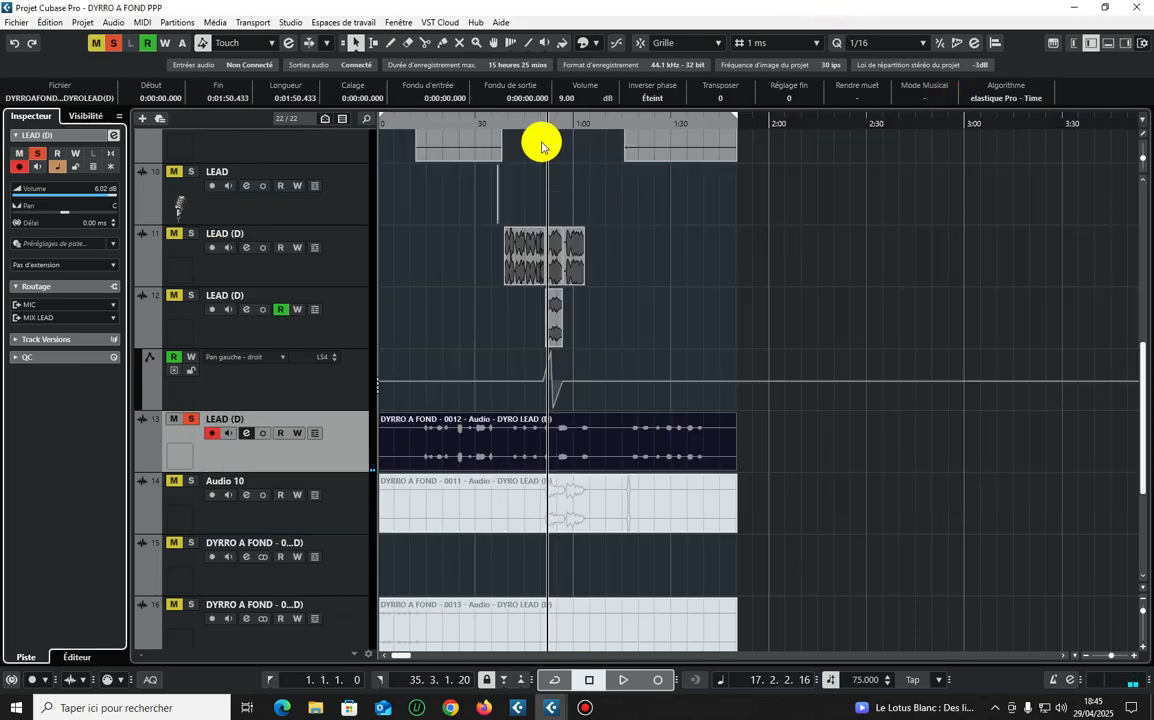
- Restart playback of LEAD (D) track 13 from about 0:45 and clear all solos and mutes
mouse_move(525, 116)
mouse_down()
mouse_move(507, 121)
mouse_move(528, 113)
mouse_up()
key(space)
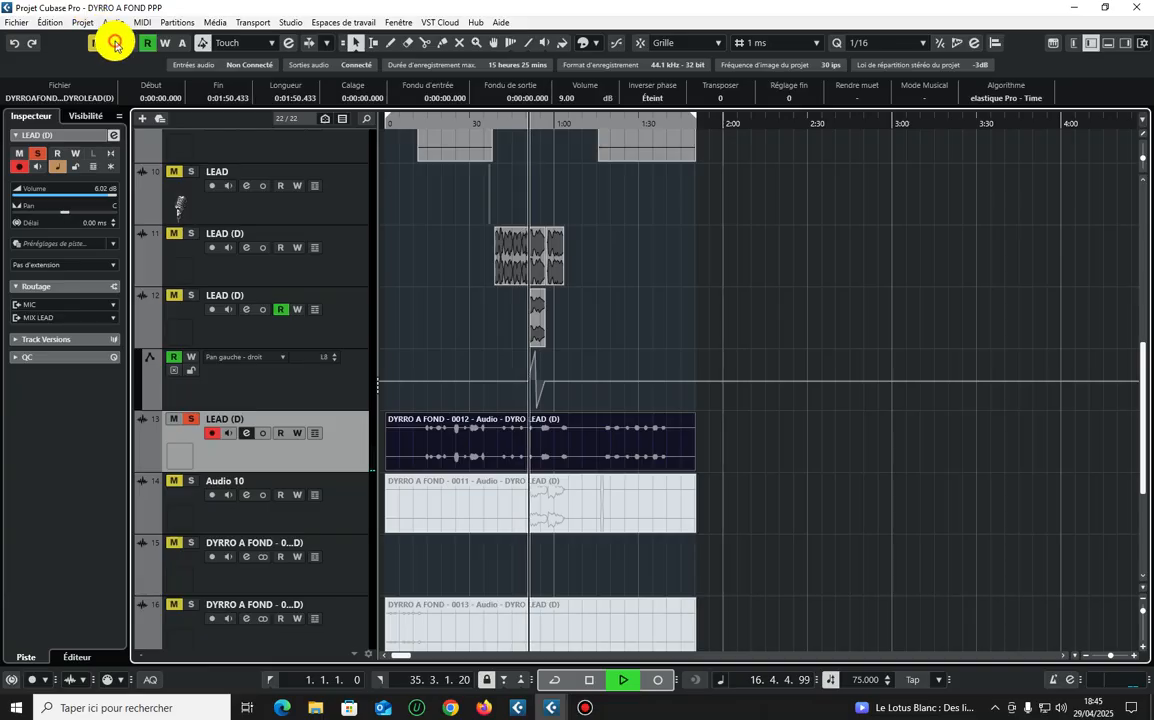
click(826, 300)
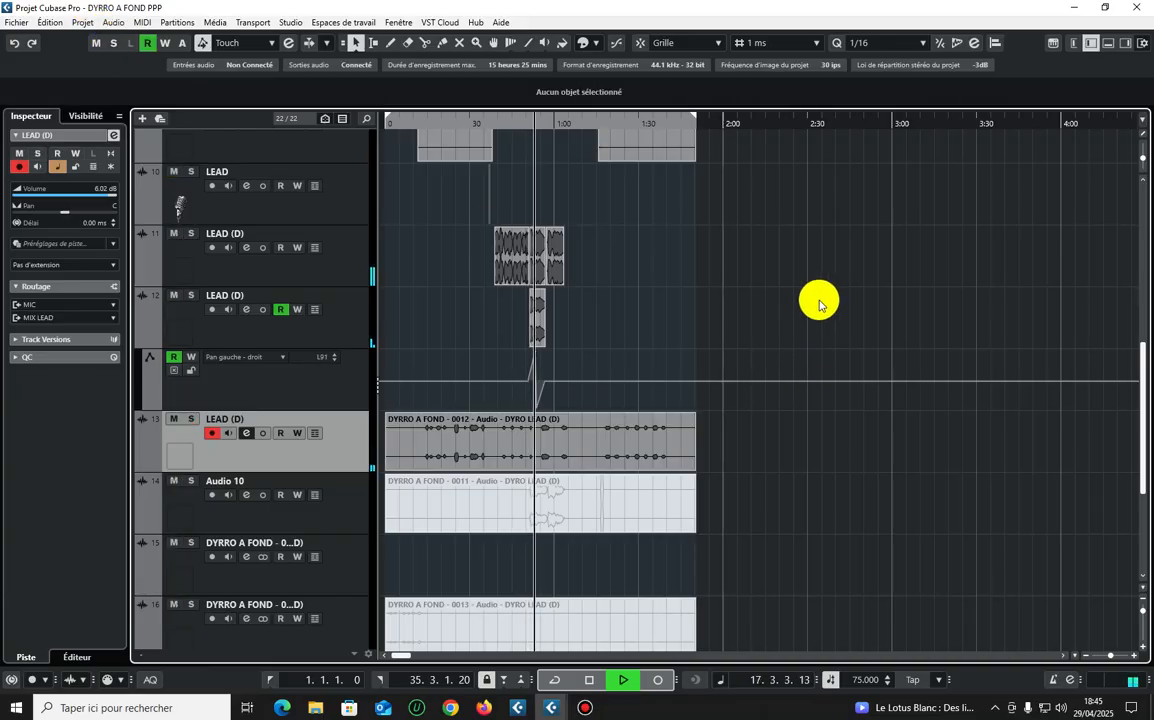
- Set LEAD (D) track 13's volume to 0 dB while playing the doubled passage from about 0:51 in the full mix
key(h)
key(h)
key(h)
key(h)
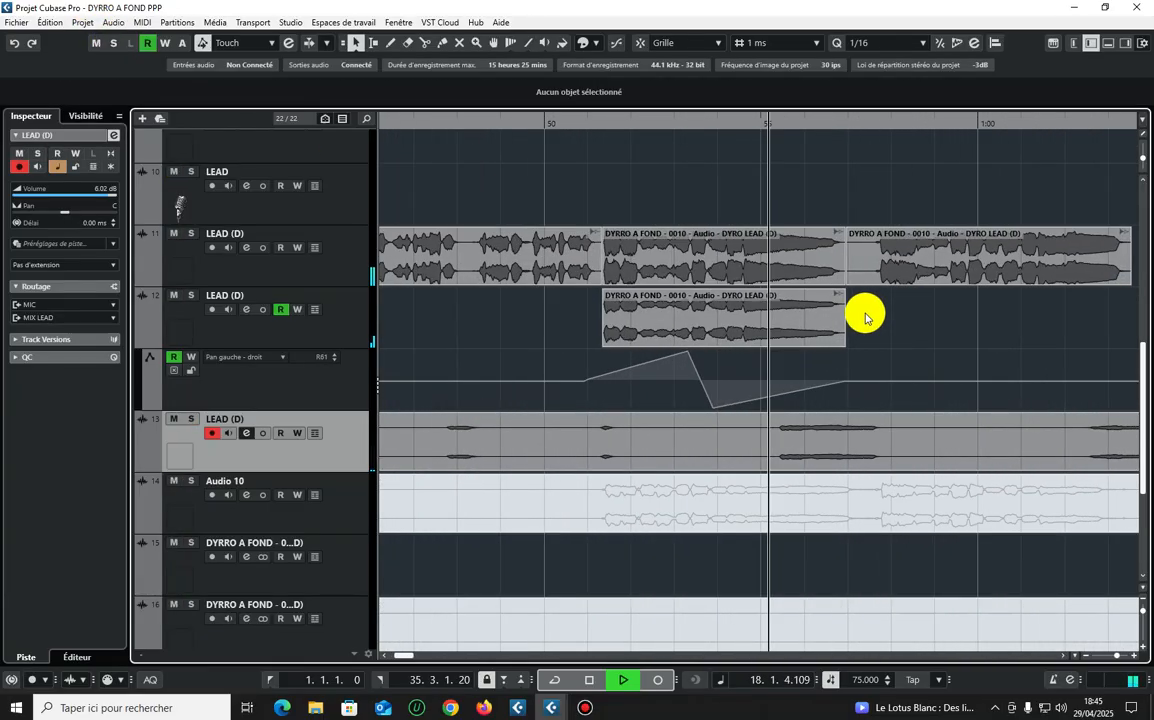
key(g)
key(g)
key(g)
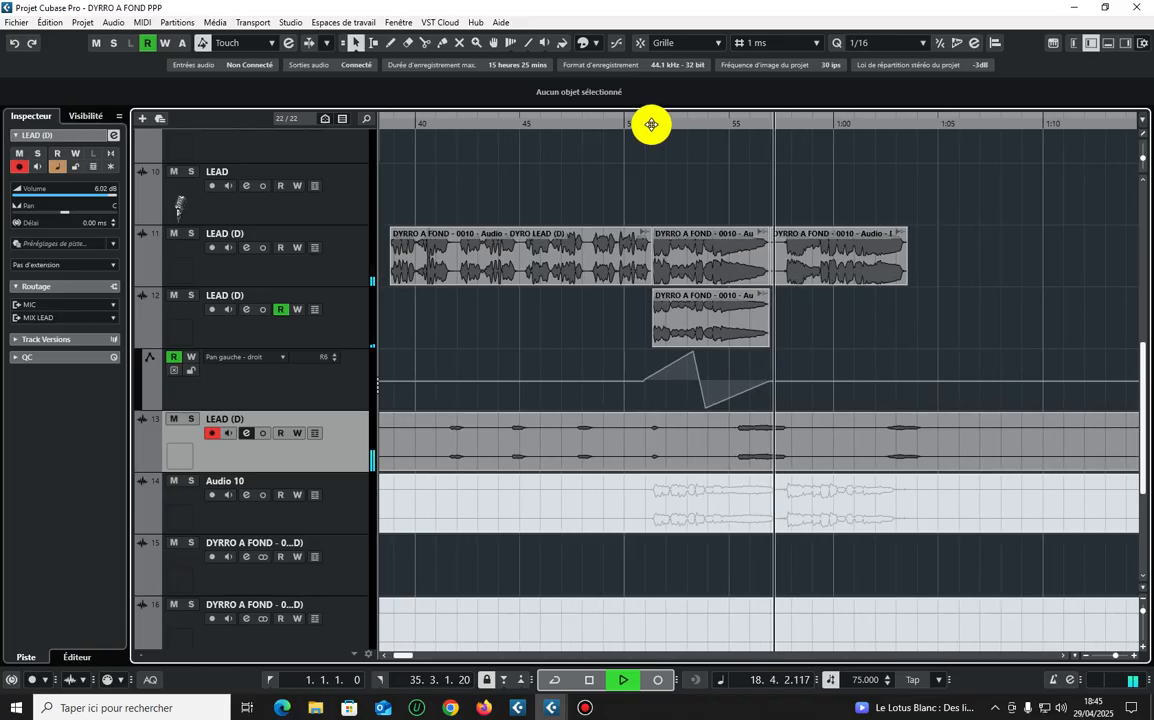
click(651, 124)
click(755, 443)
key(space)
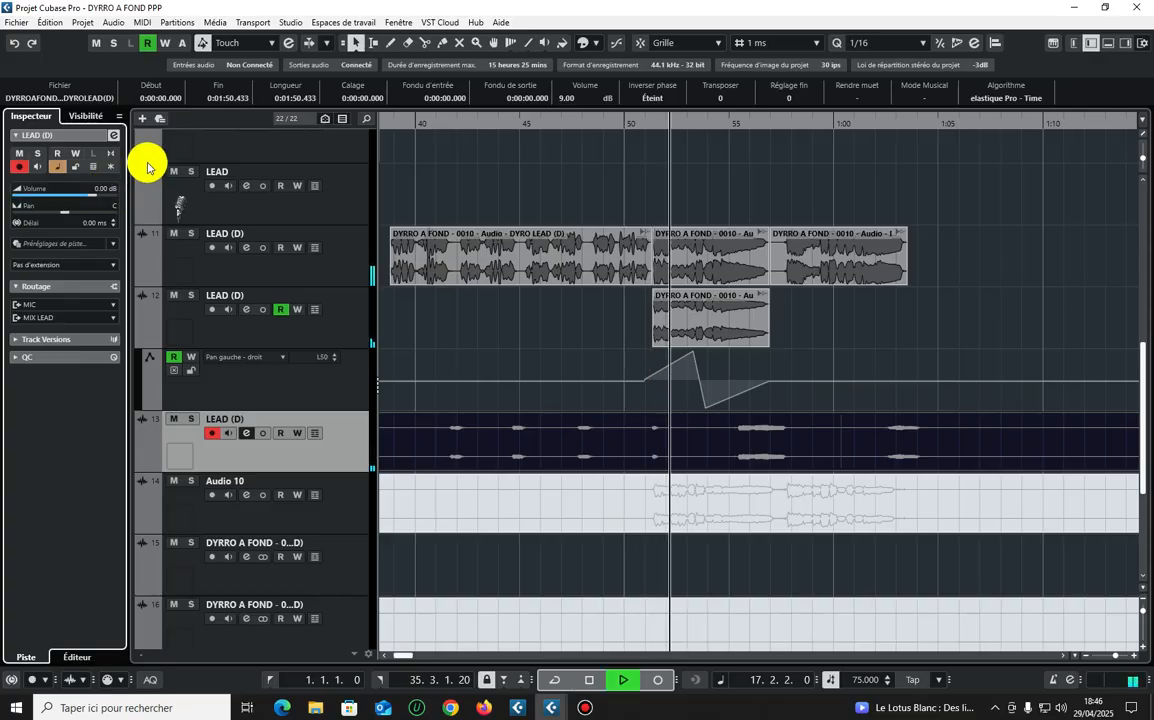
drag(713, 314, 713, 317)
click(850, 337)
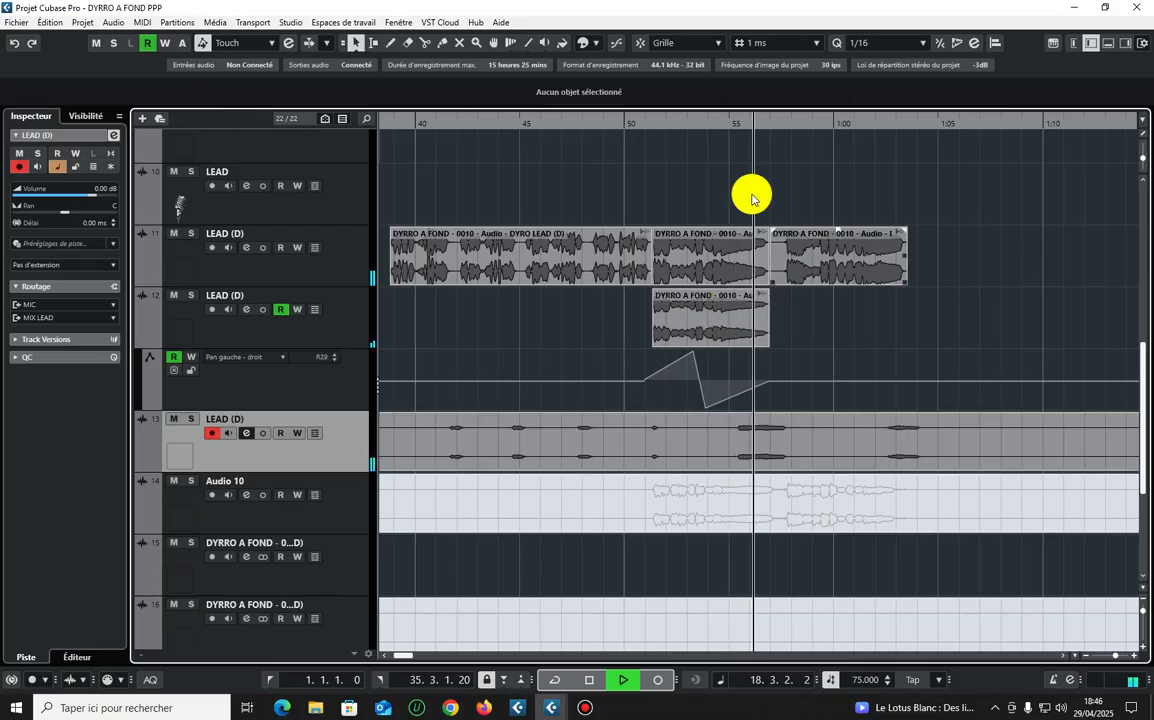
- Compare LEAD (D) track 13 with Xvox Pro bypassed and re-enabled in its channel settings, and reopen the plug-in
click(113, 135)
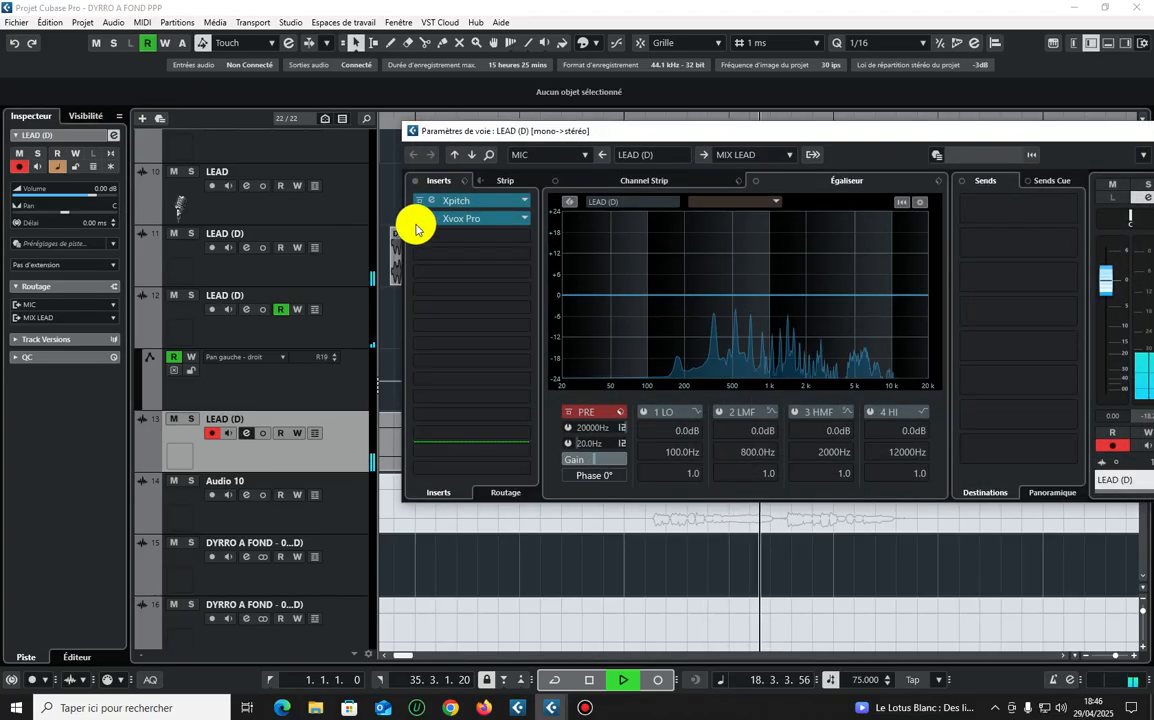
key(space)
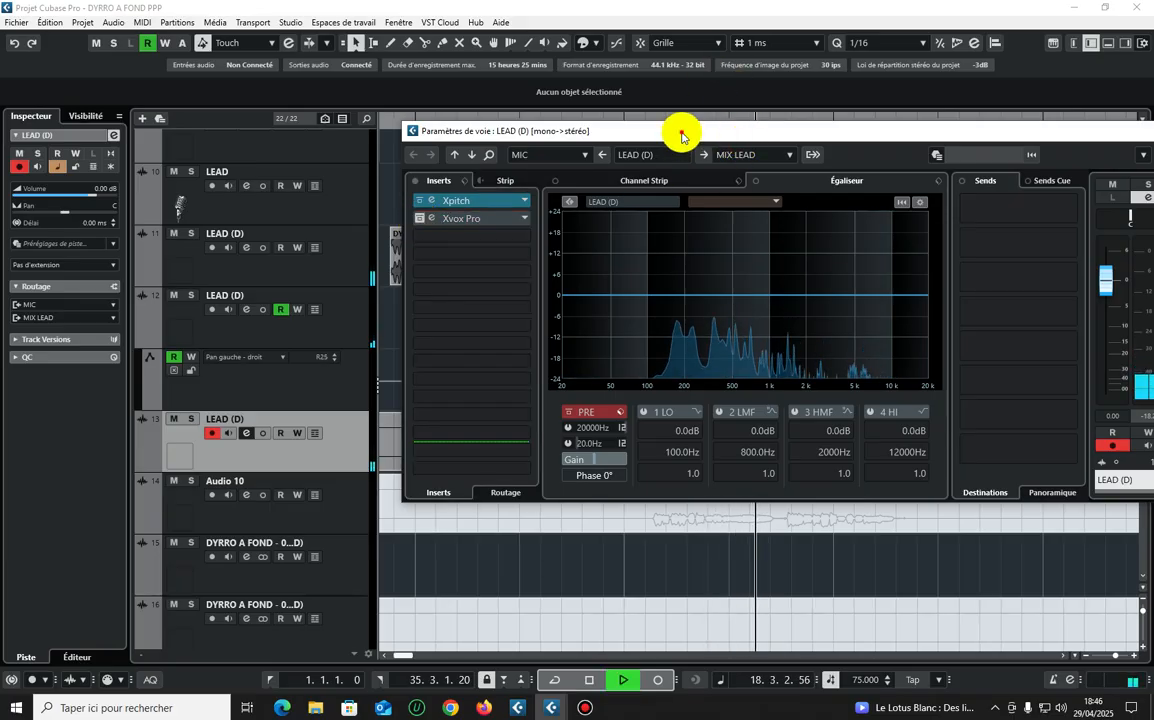
drag(675, 132, 640, 105)
click(386, 192)
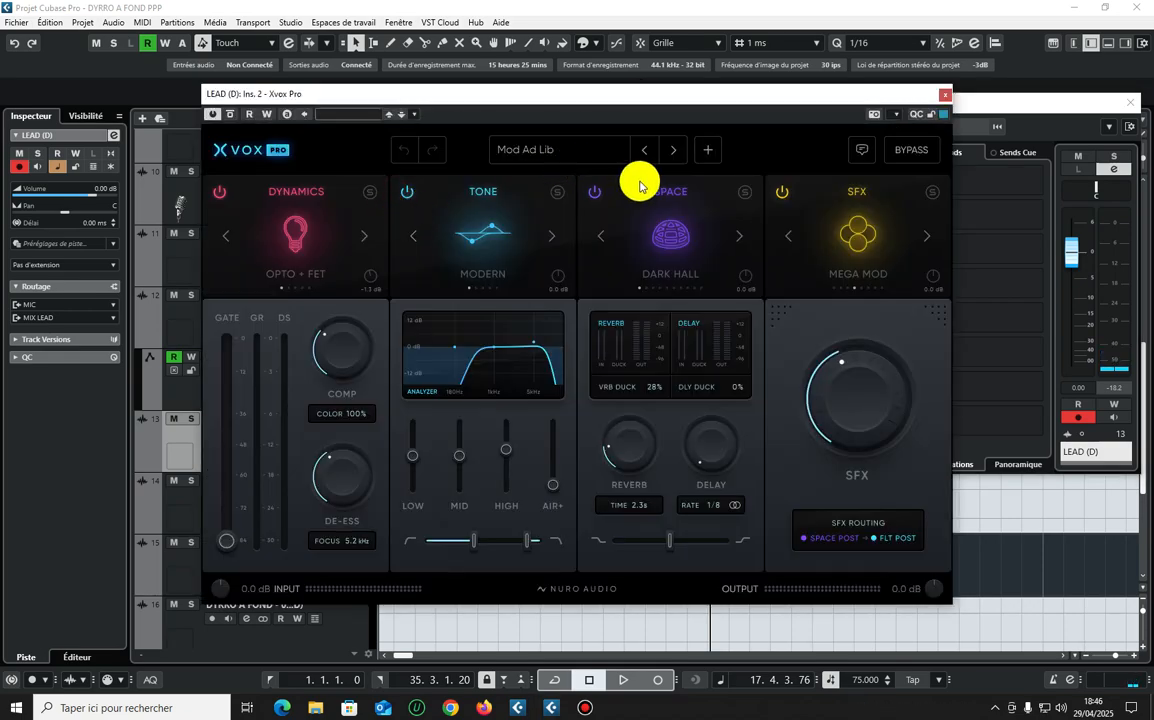
- Try the Natural Ad Lib and Phased presets in Xvox Pro, settle on Saucey Ad Lib with SFX at 30%, and close the plug-in and channel settings
click(679, 150)
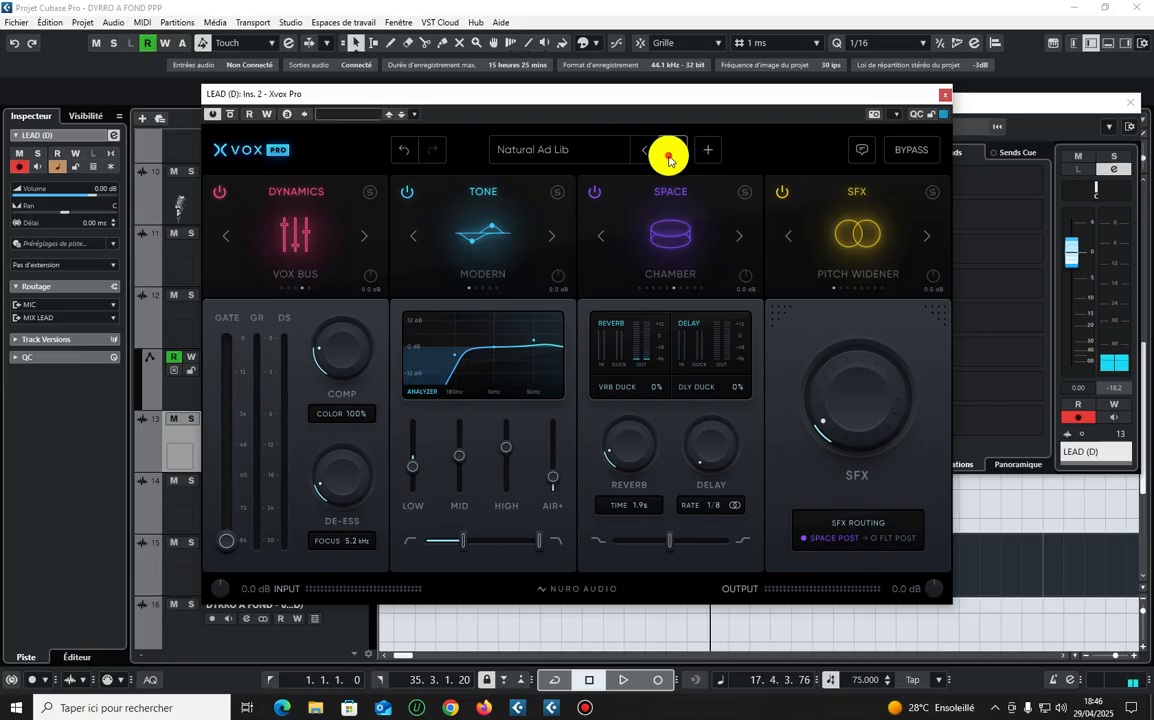
click(668, 157)
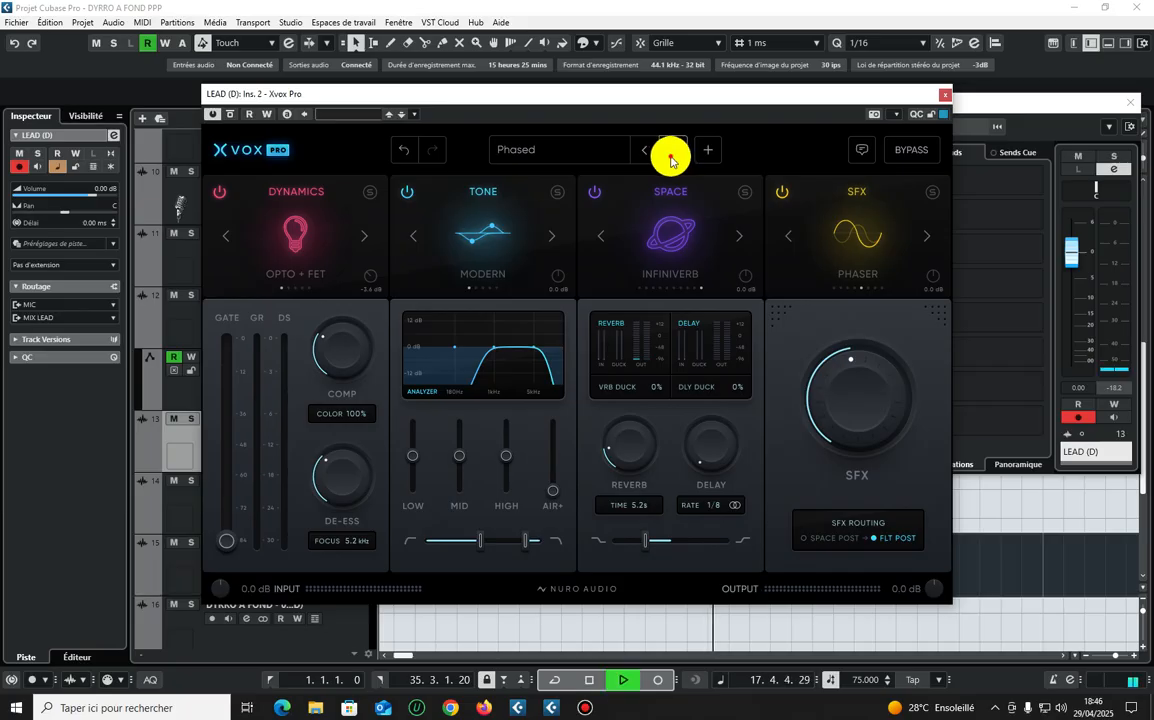
click(670, 158)
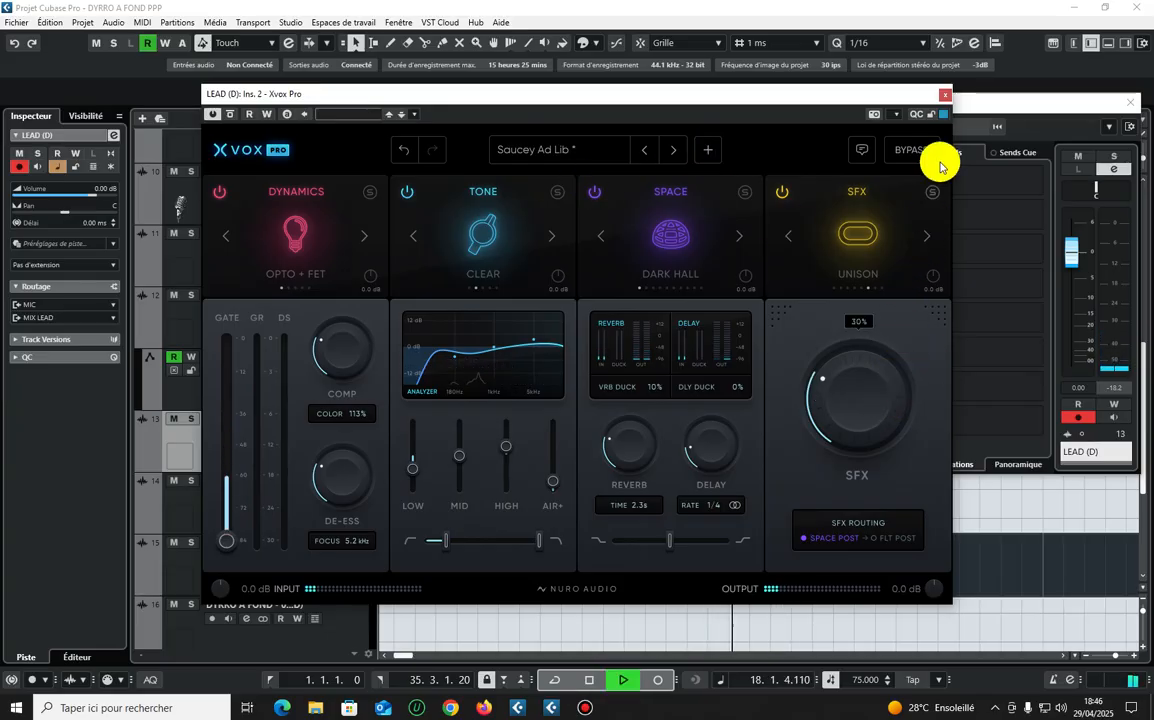
click(944, 94)
key(Escape)
- Set LEAD (D) track 13's volume to -5 dB while playing the doubled passage from about 0:50
click(633, 124)
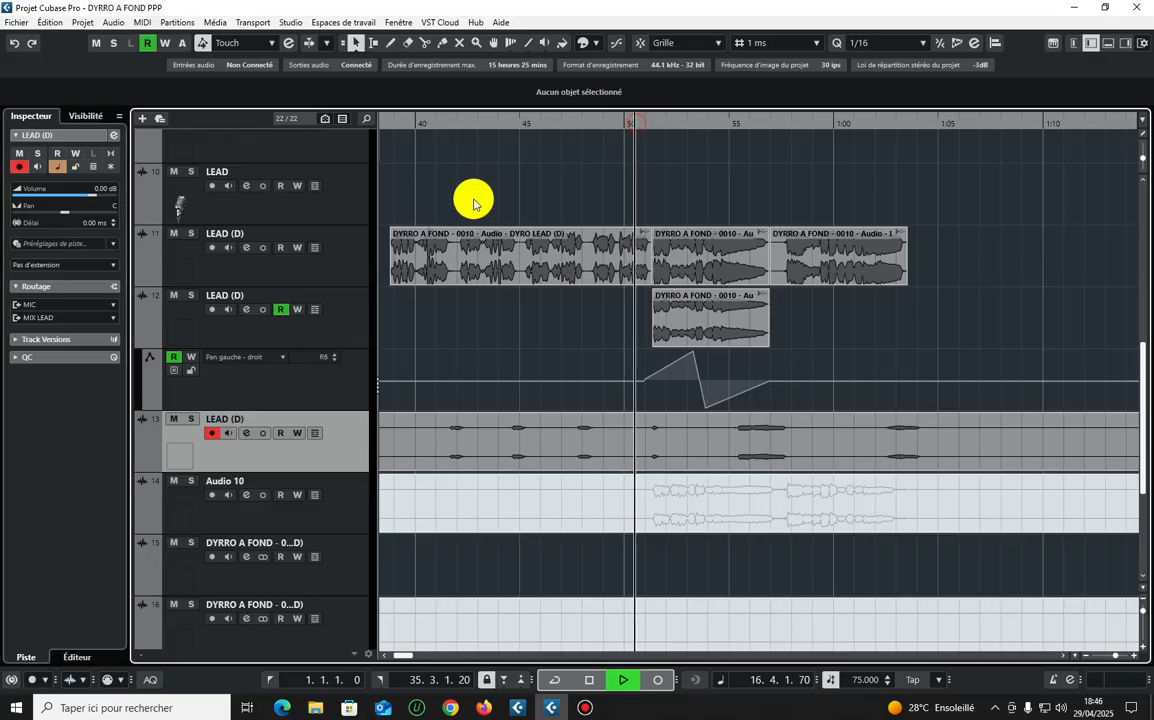
double_click(93, 189)
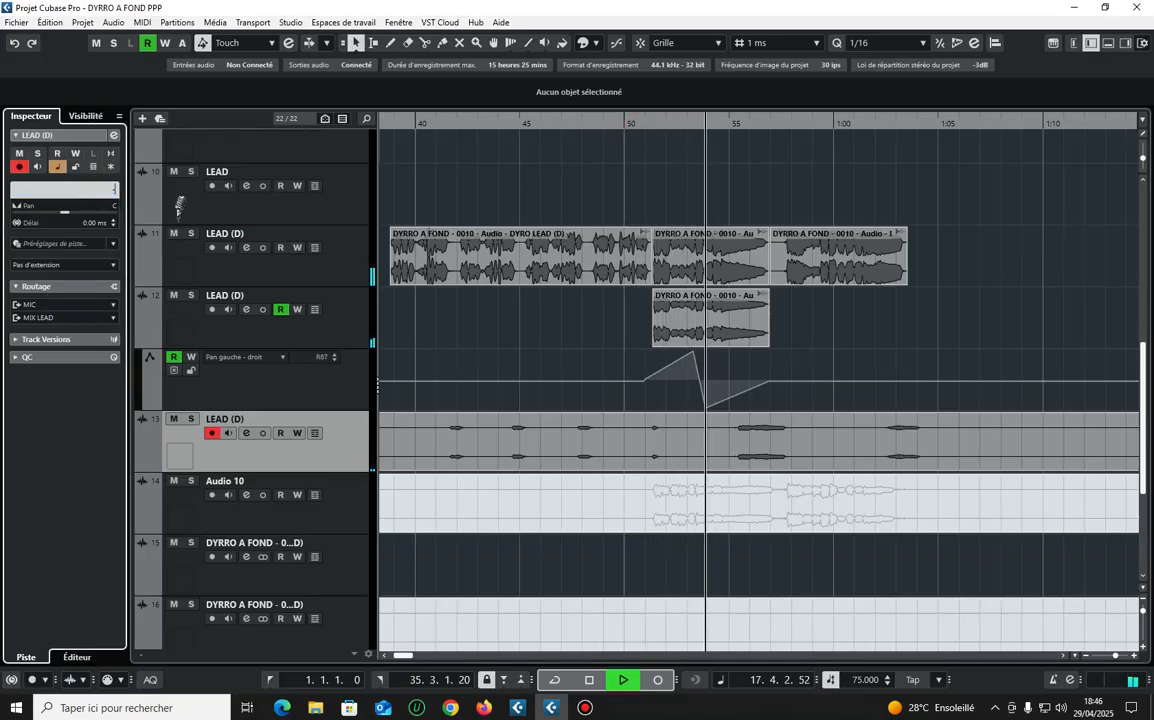
click(103, 187)
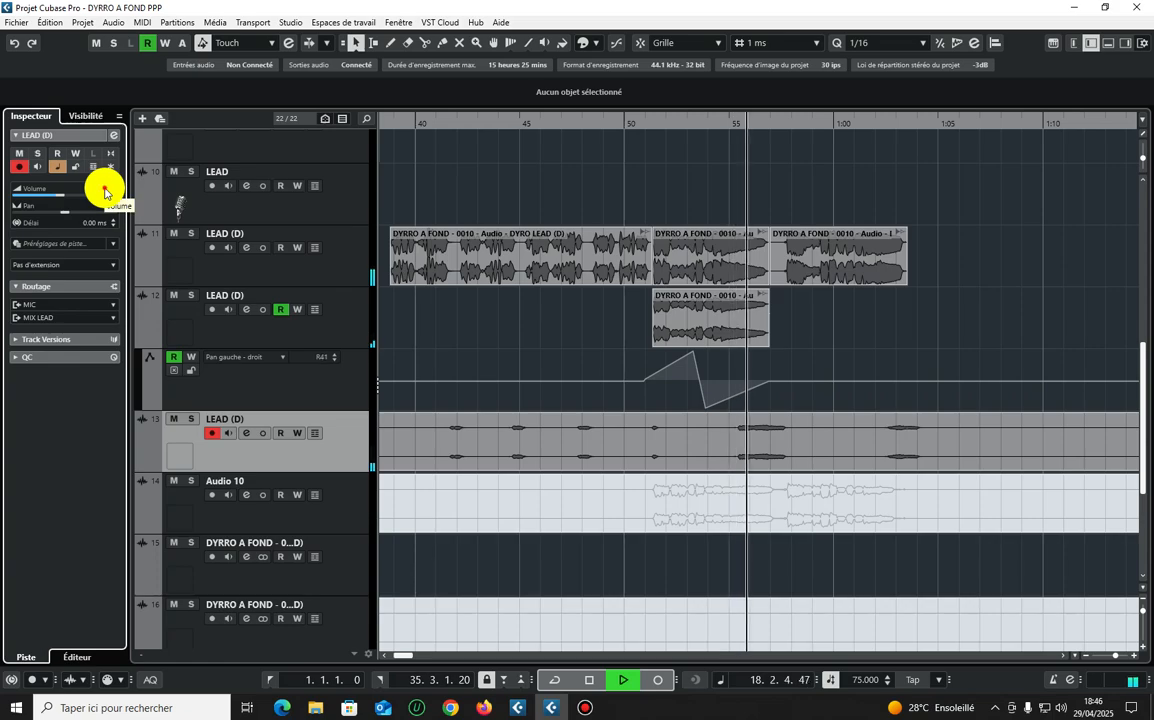
double_click(105, 190)
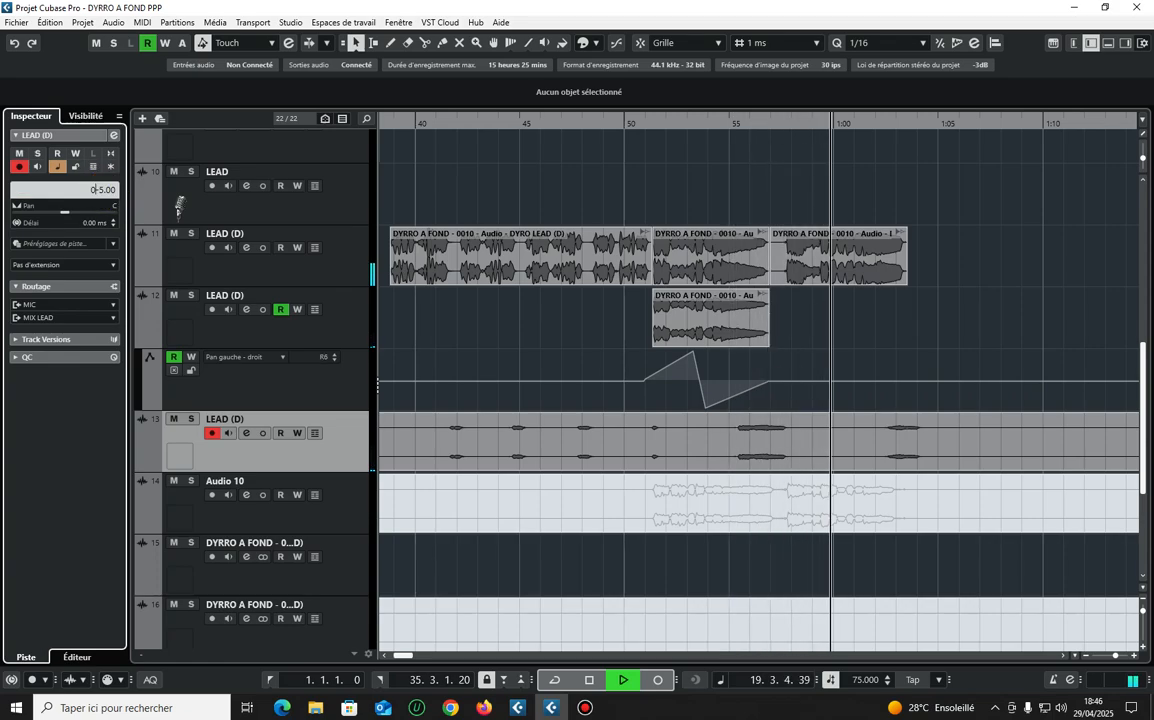
click(108, 193)
key(space)
key(space)
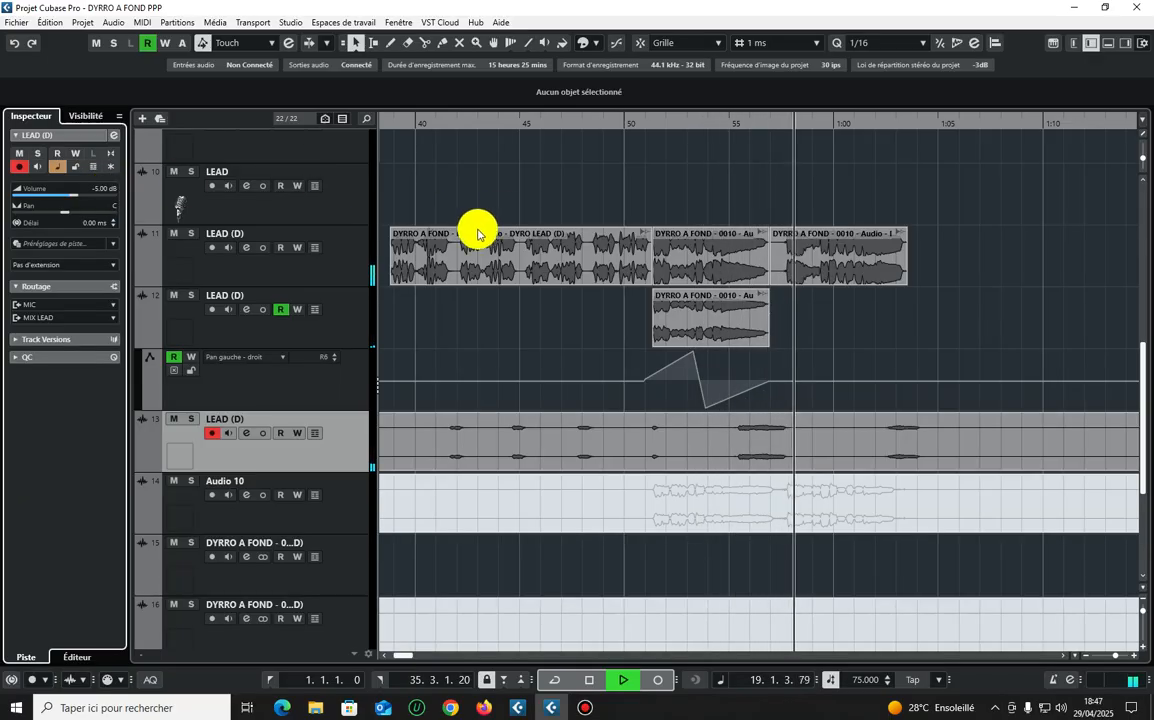
- Play the full mix from about 0:37, just before the LEAD (D) vocals start
key(g)
key(g)
key(g)
key(g)
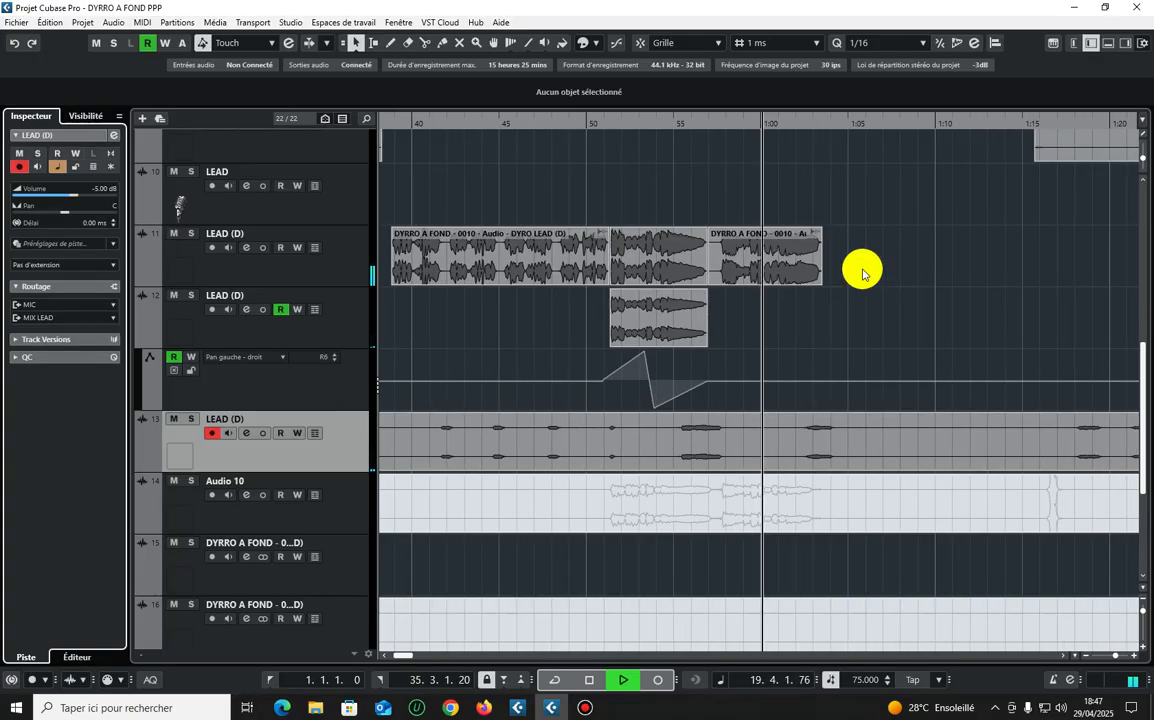
click(536, 122)
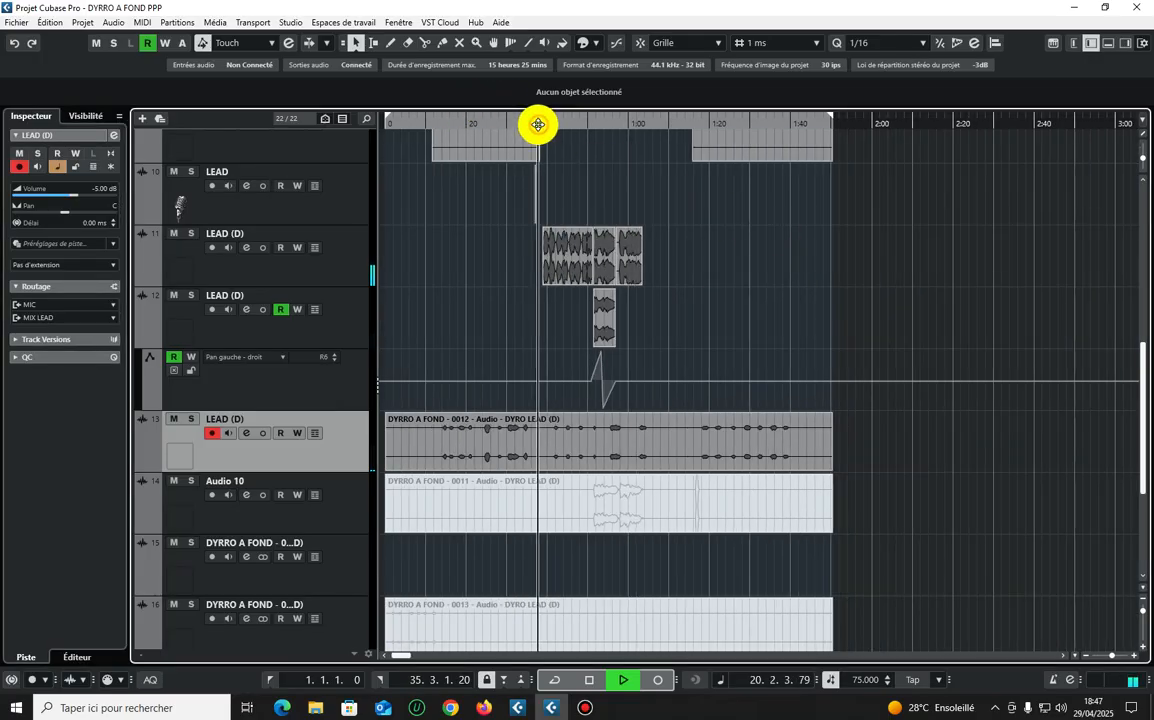
- Replay the full mix from about 0:36 and look over the LEAD (D) tracks around the doubled passage
key(h)
key(h)
key(h)
key(h)
key(h)
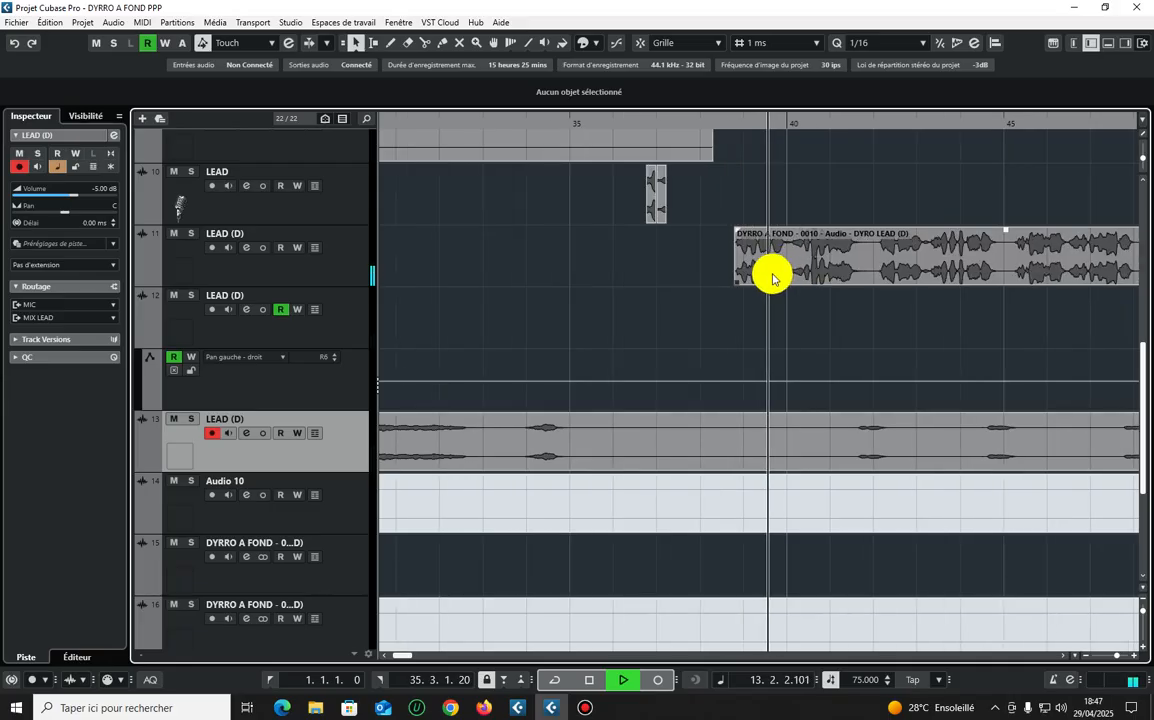
click(490, 122)
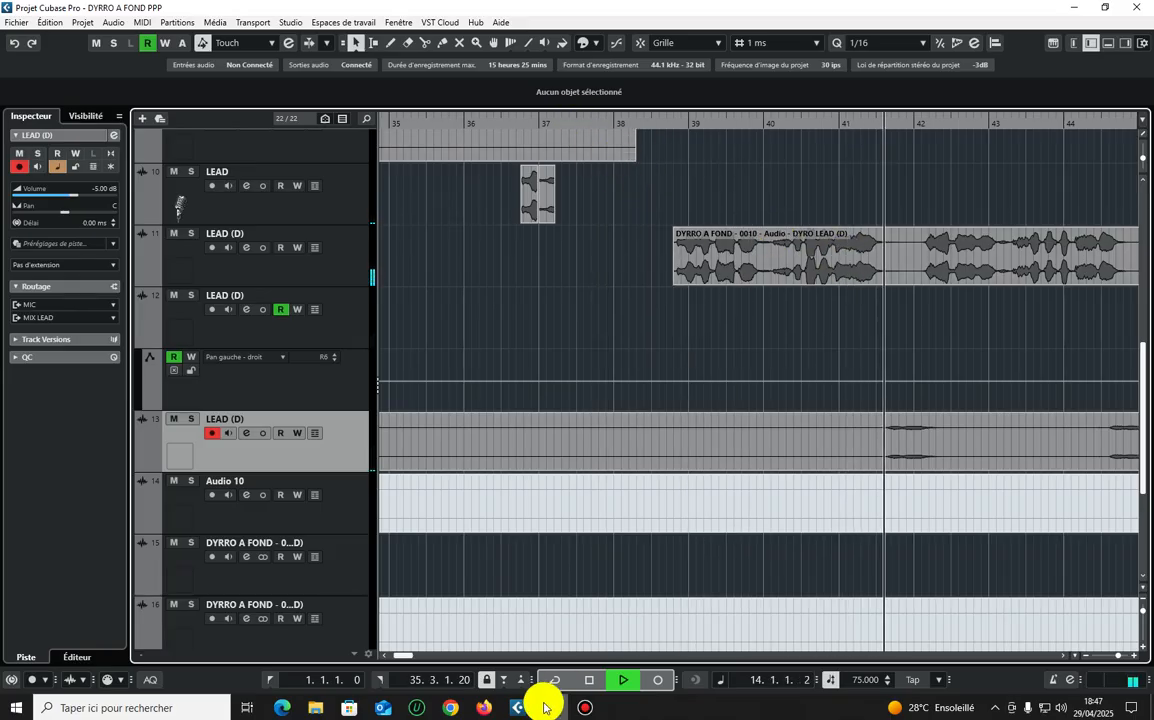
scroll(402, 660, right, 5)
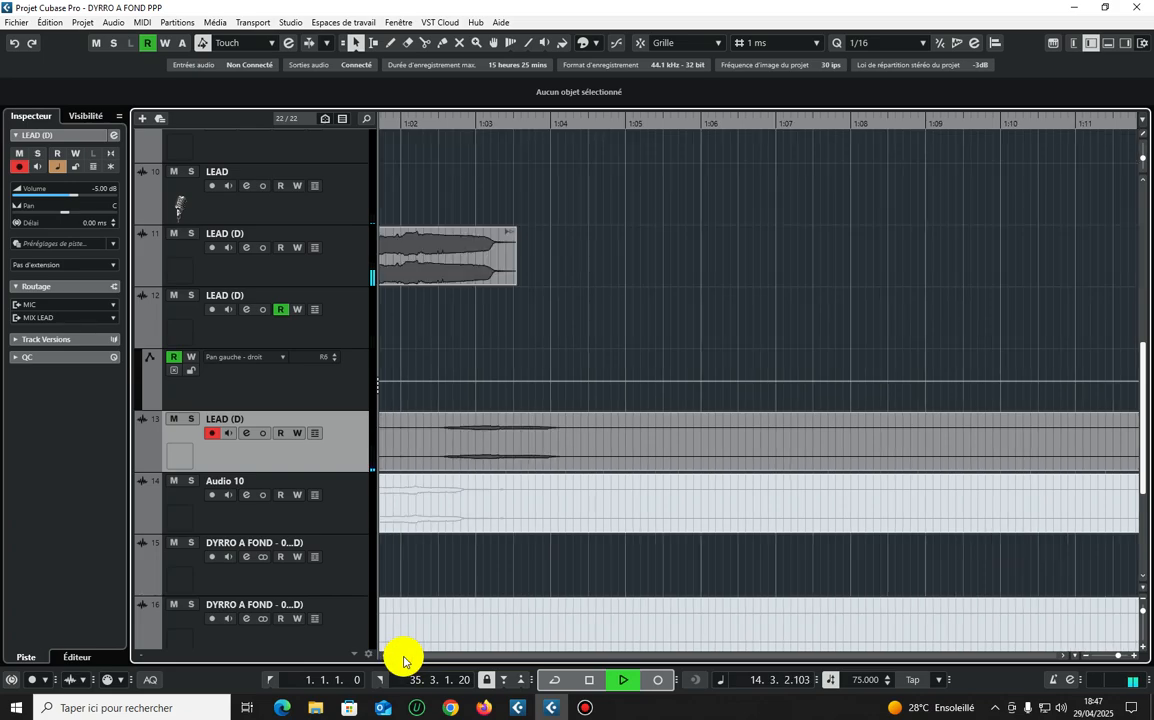
scroll(402, 660, right, 2)
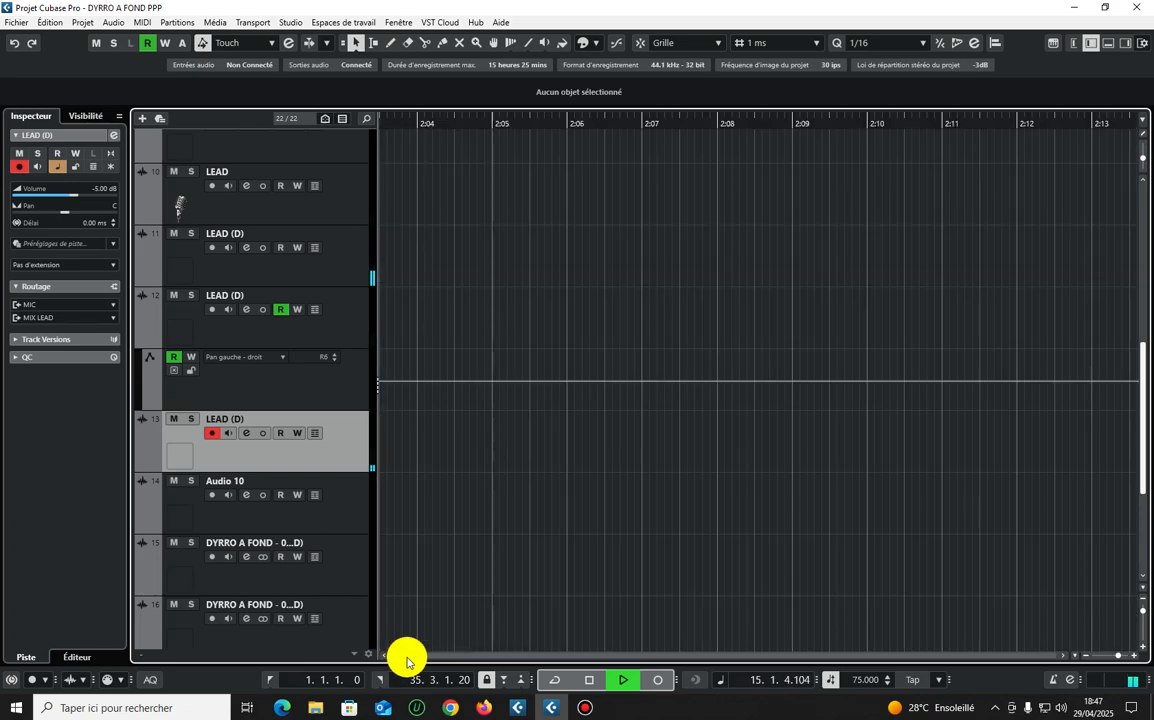
scroll(400, 659, left, 2)
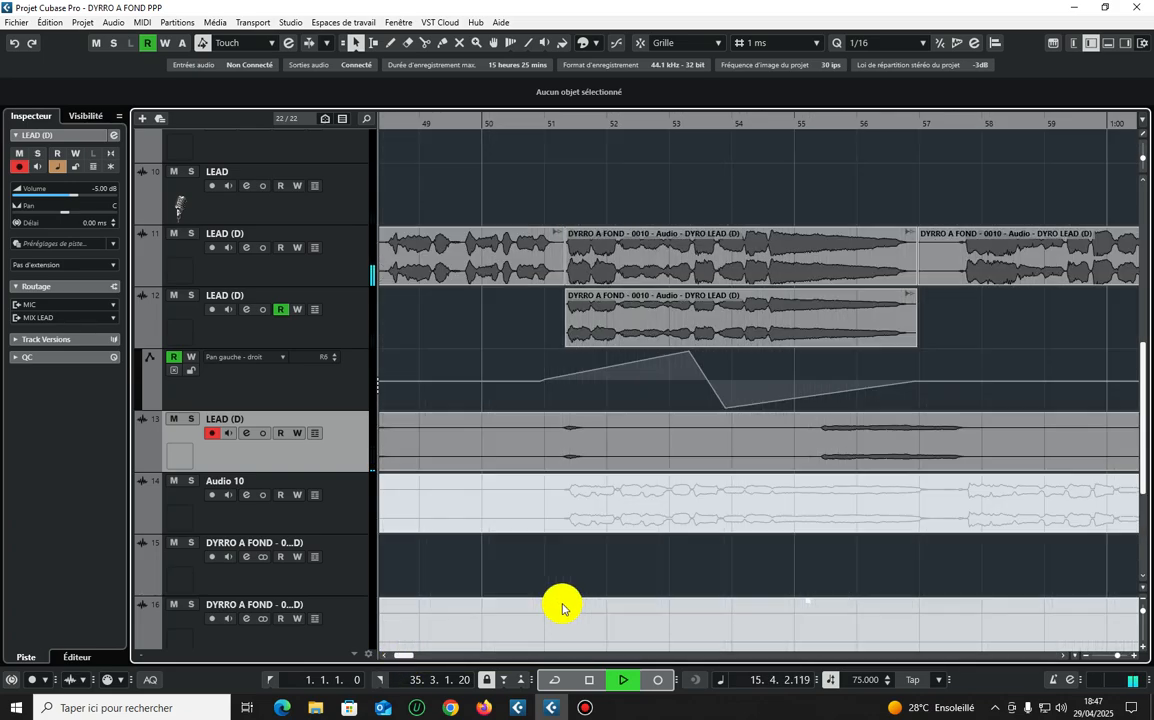
scroll(920, 410, down, 5)
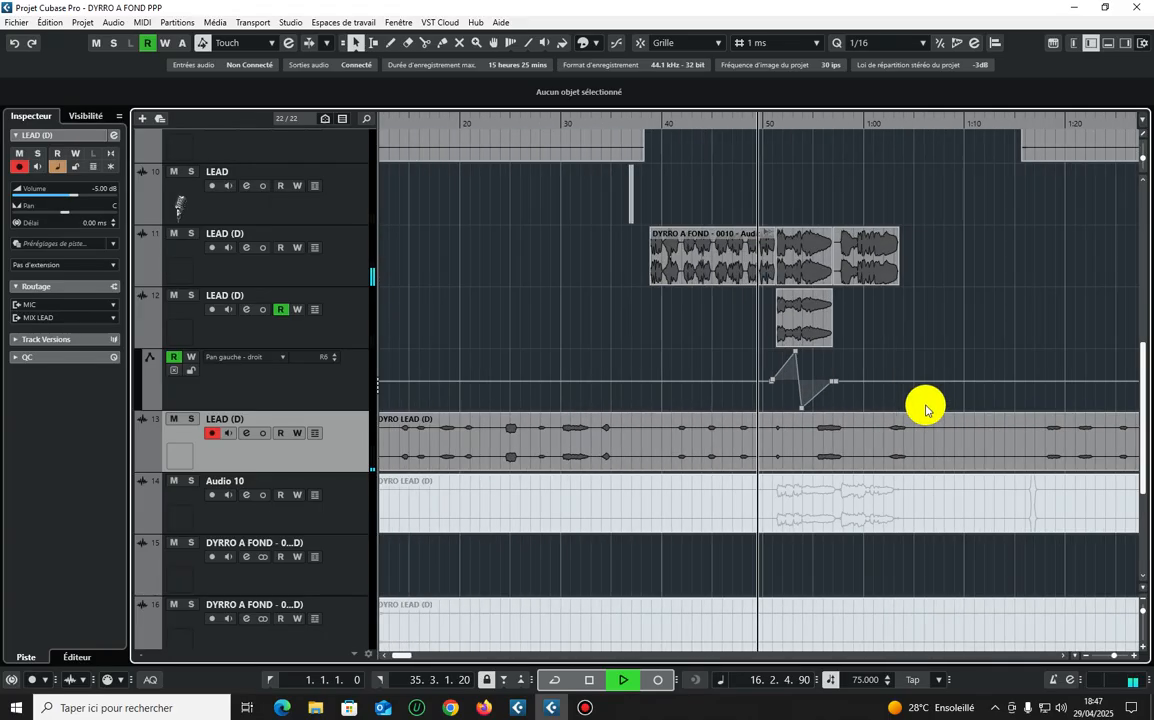
- Listen through the doubled LEAD (D) passage around 0:50 and look over its clips and pan automation up close
scroll(925, 408, up, 4)
scroll(914, 400, down, 1)
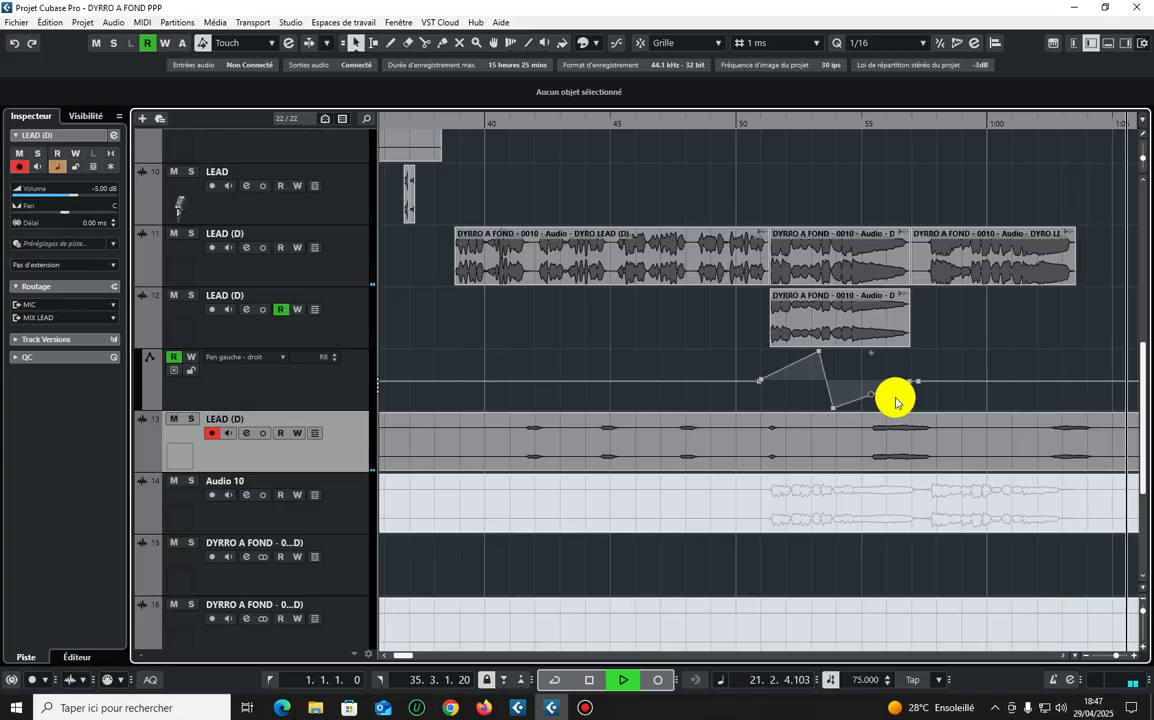
key(super)
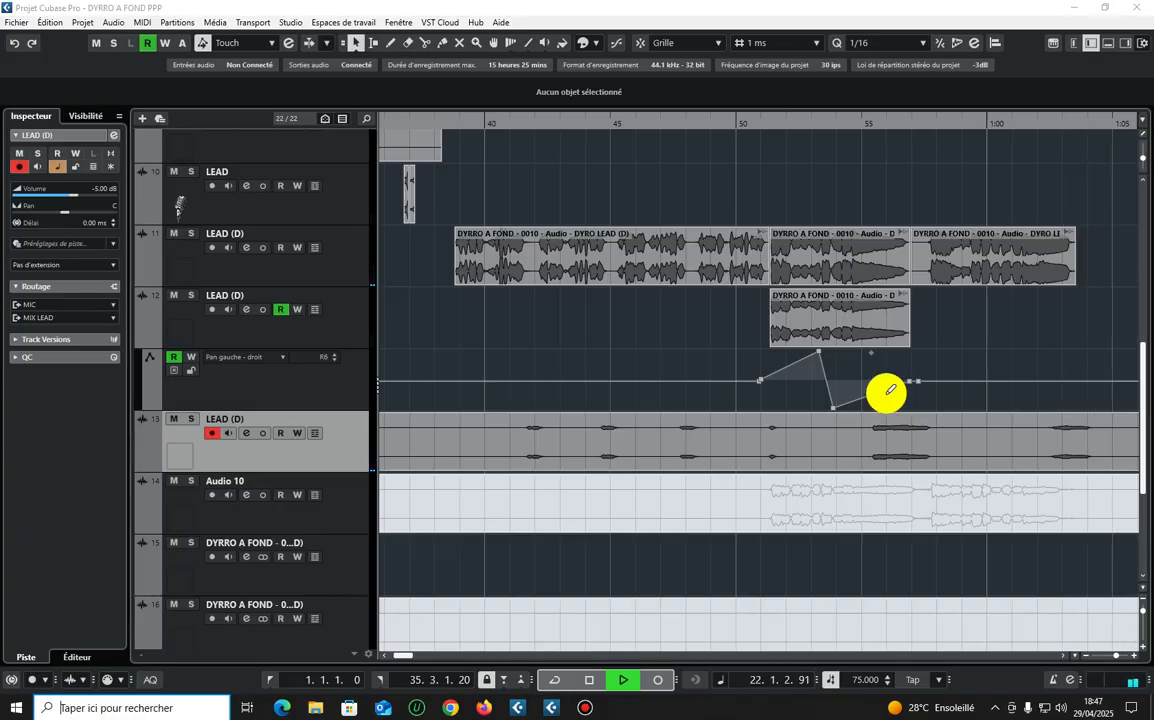
click(686, 340)
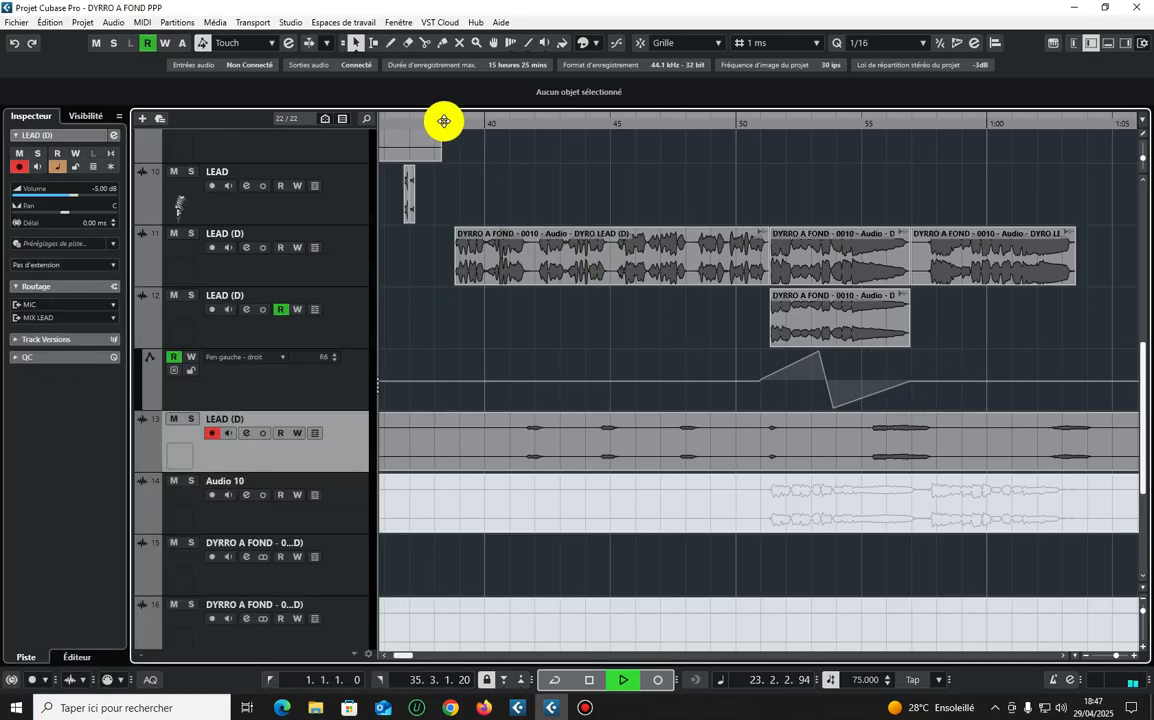
- Move playback back to the start of the LEAD (D) vocals, stop it, and bring the whole project with all tracks into view
drag(536, 6, 557, 35)
drag(461, 121, 654, 333)
key(g)
key(g)
key(g)
key(g)
click(335, 268)
key(ctrl+alt+e)
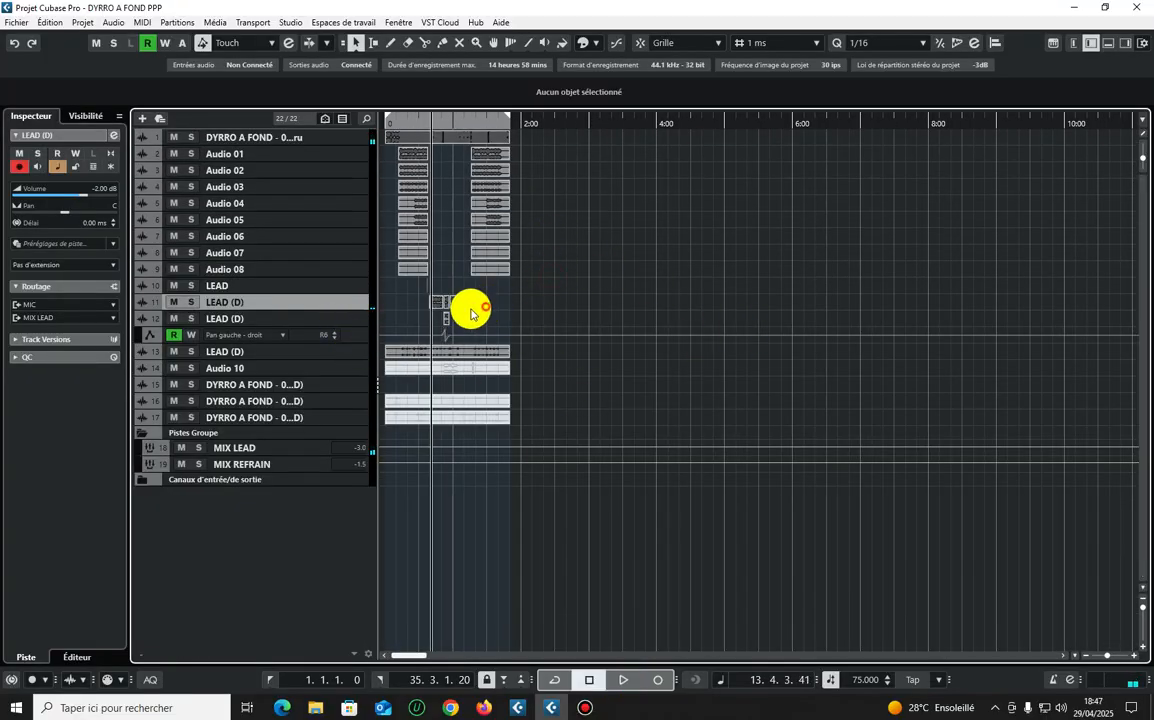
- Solo LEAD (D) track 11 together with the DYRRO A FOND instrumental on track 1
click(438, 302)
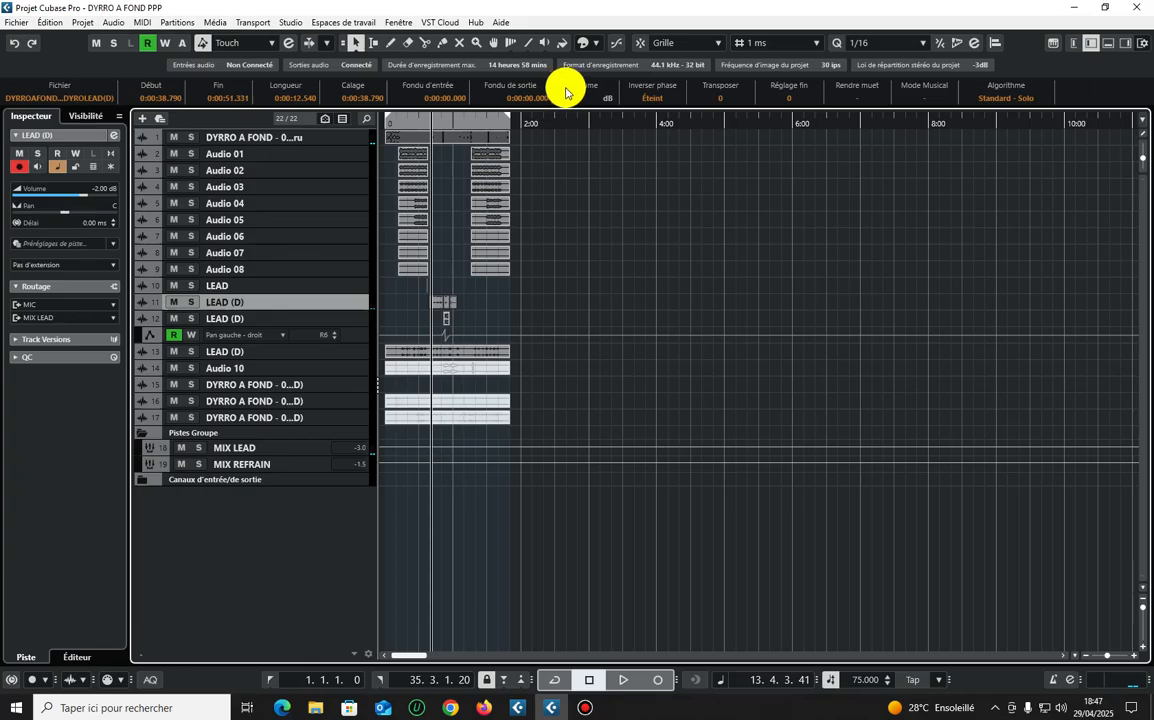
click(620, 266)
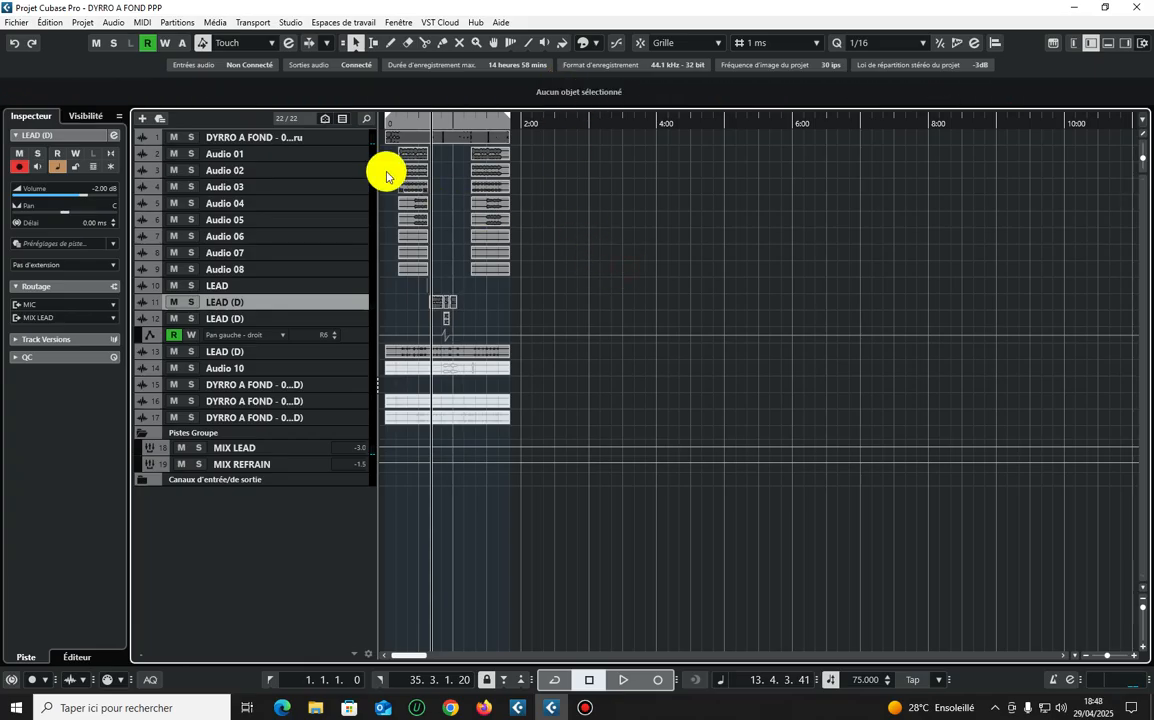
click(341, 140)
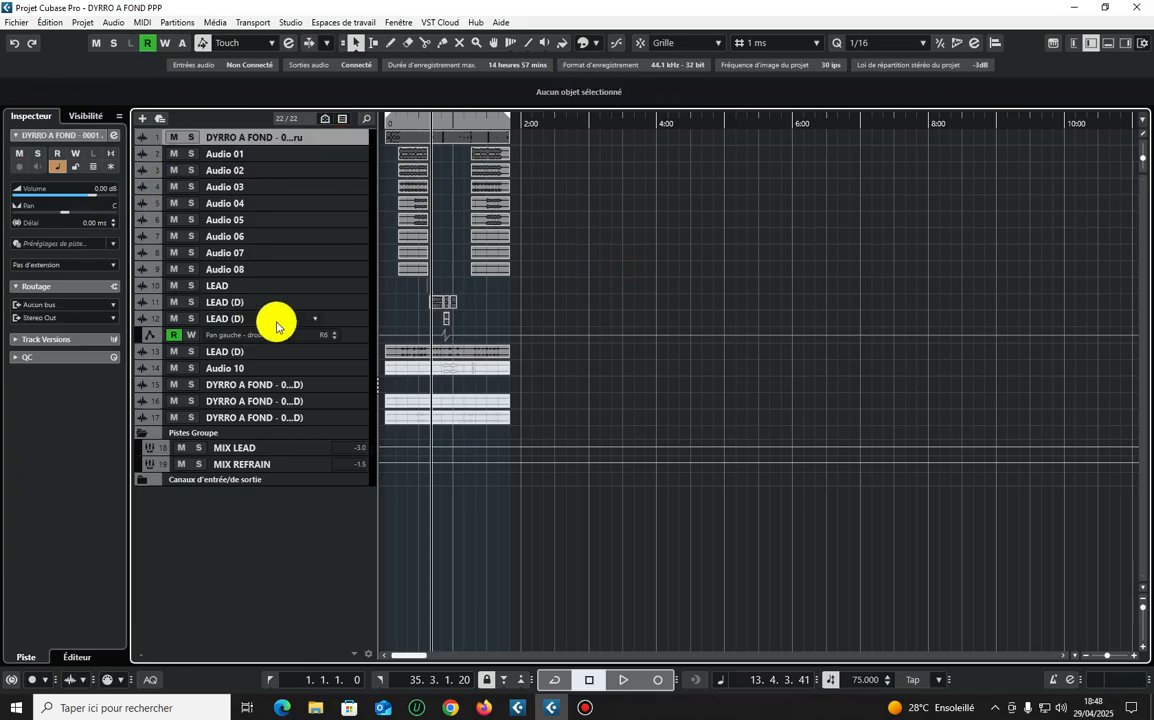
click(345, 302)
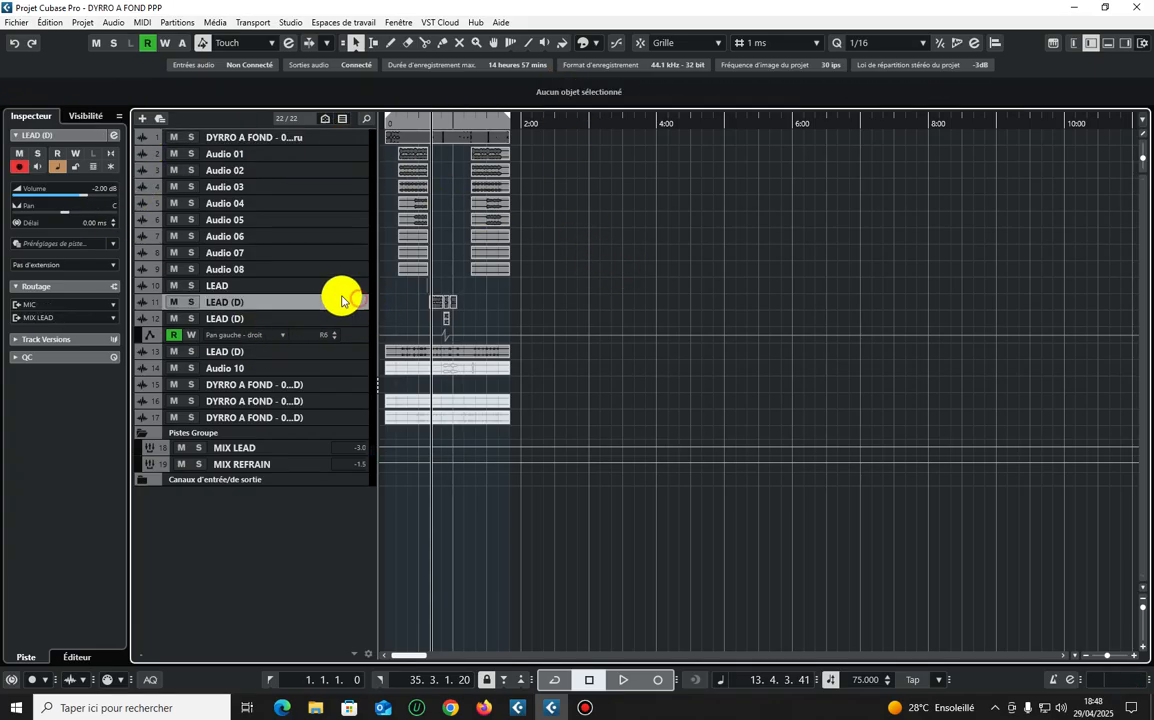
click(191, 302)
click(190, 137)
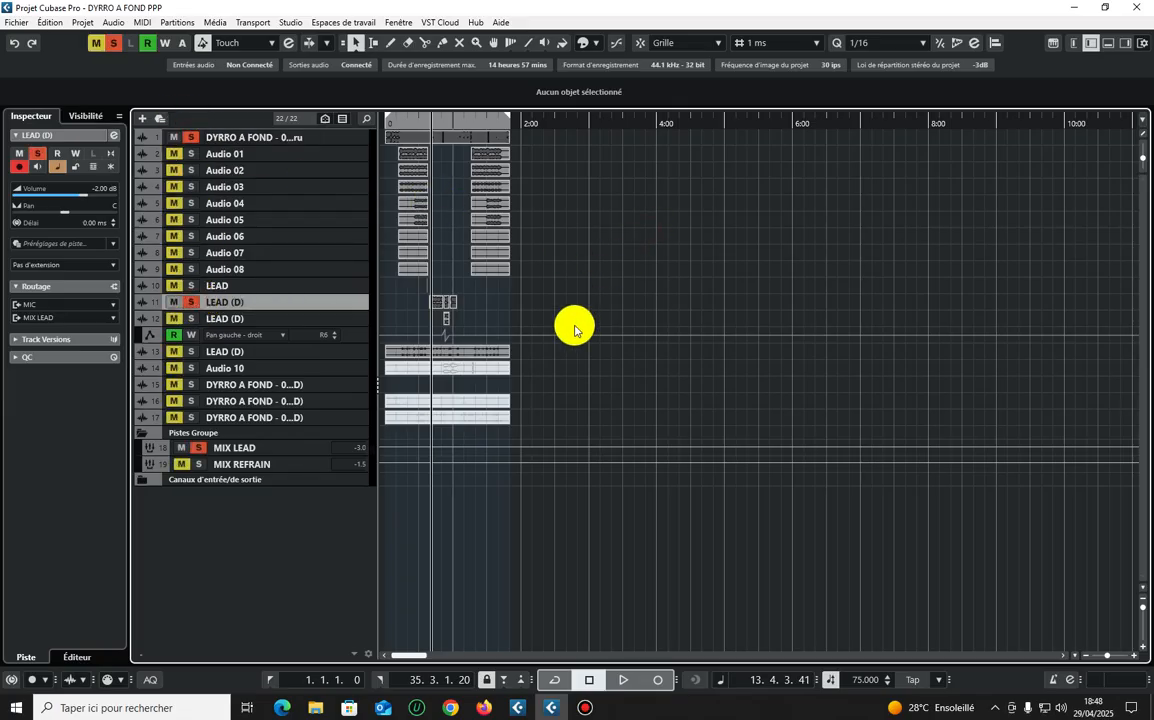
- Play the soloed passage and set LEAD (D) track 11's volume to -6 dB
key(space)
key(h)
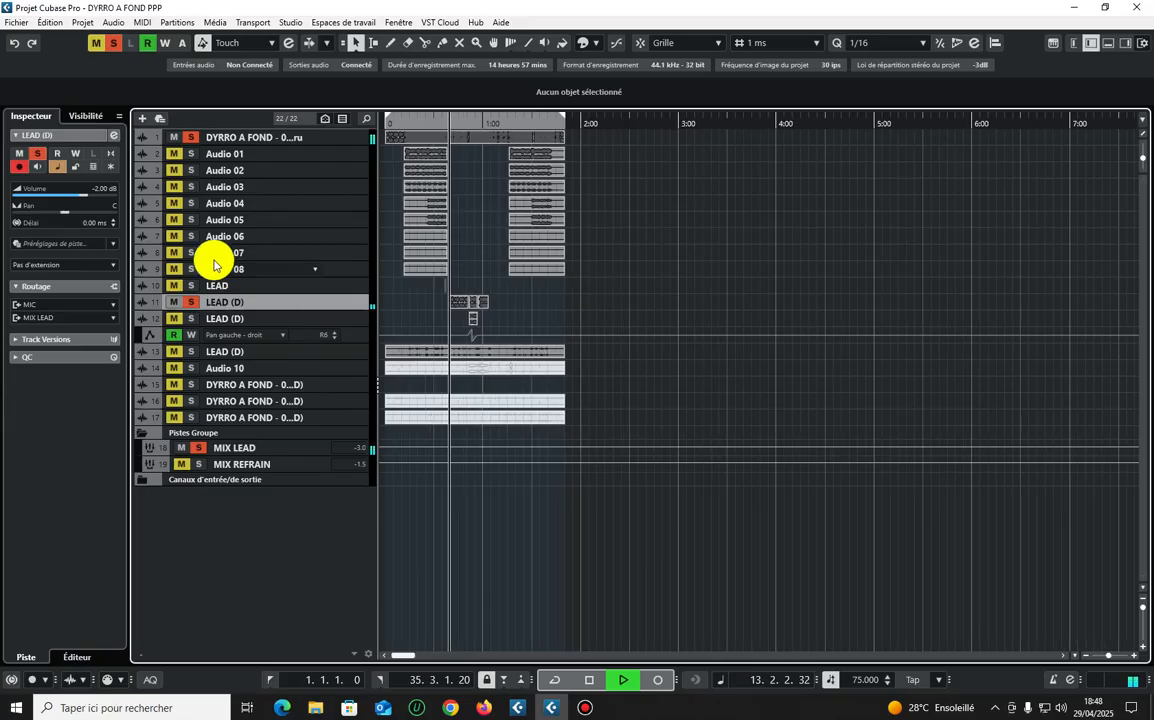
double_click(102, 189)
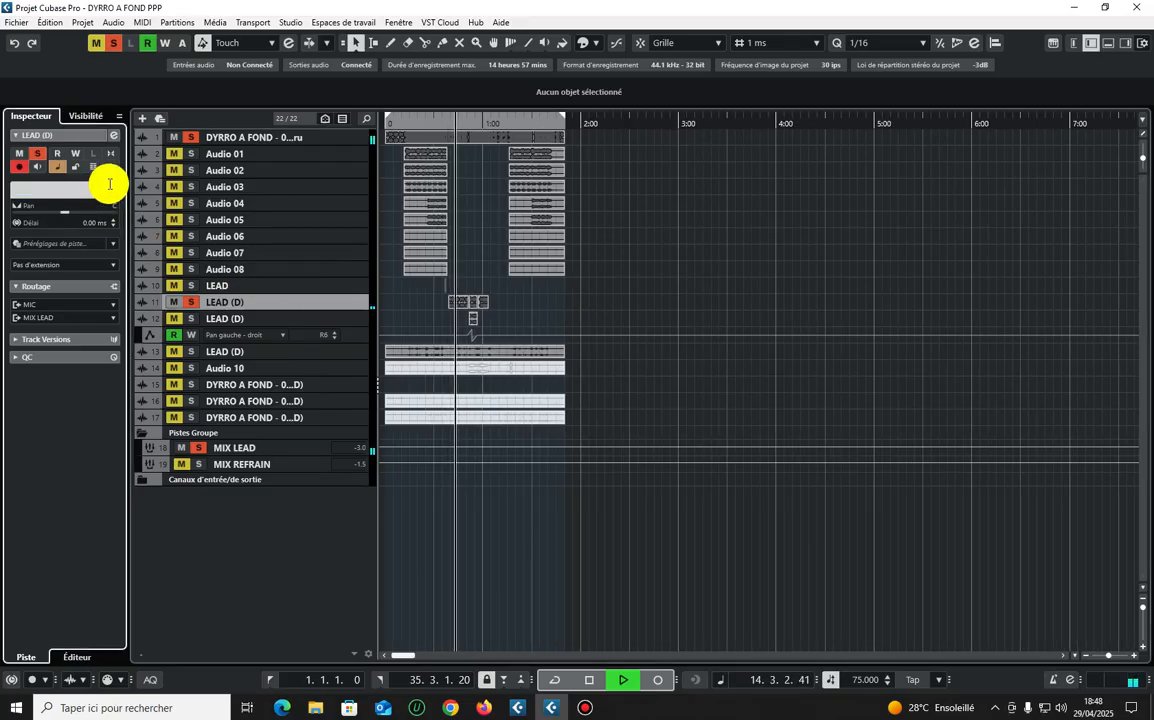
text(-6)
key(Return)
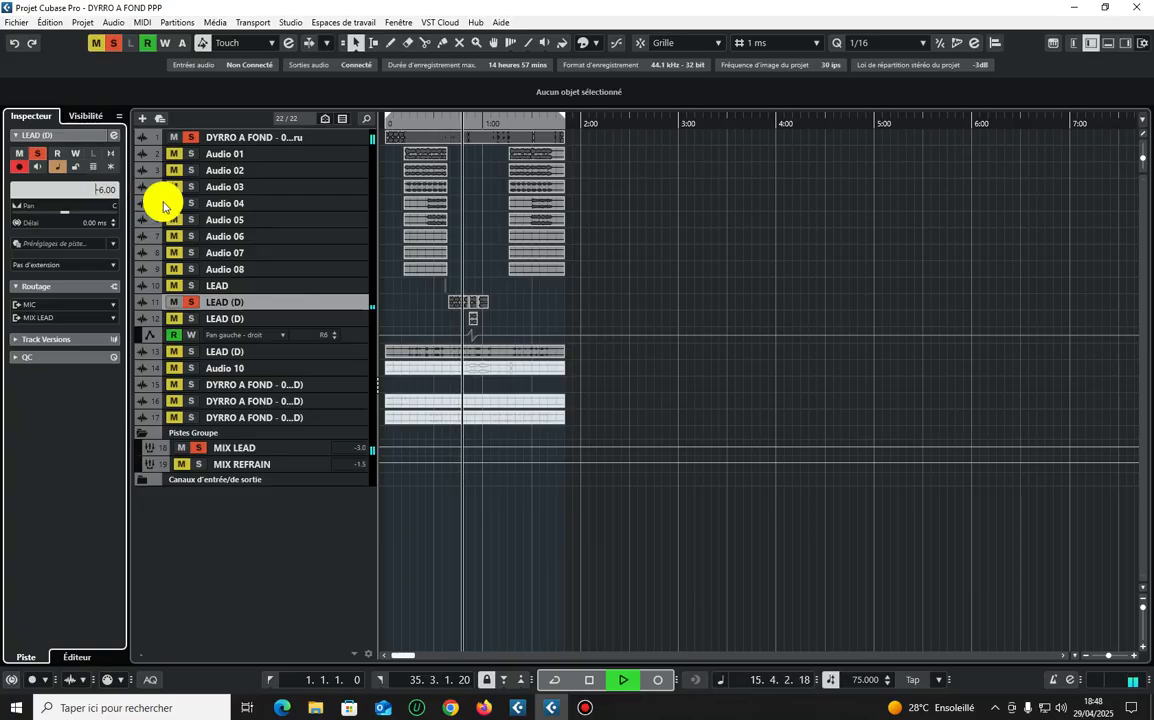
- Add LEAD (D) track 12 to the solo, replay from about 0:40, and lower its volume to -9.86 dB
click(350, 317)
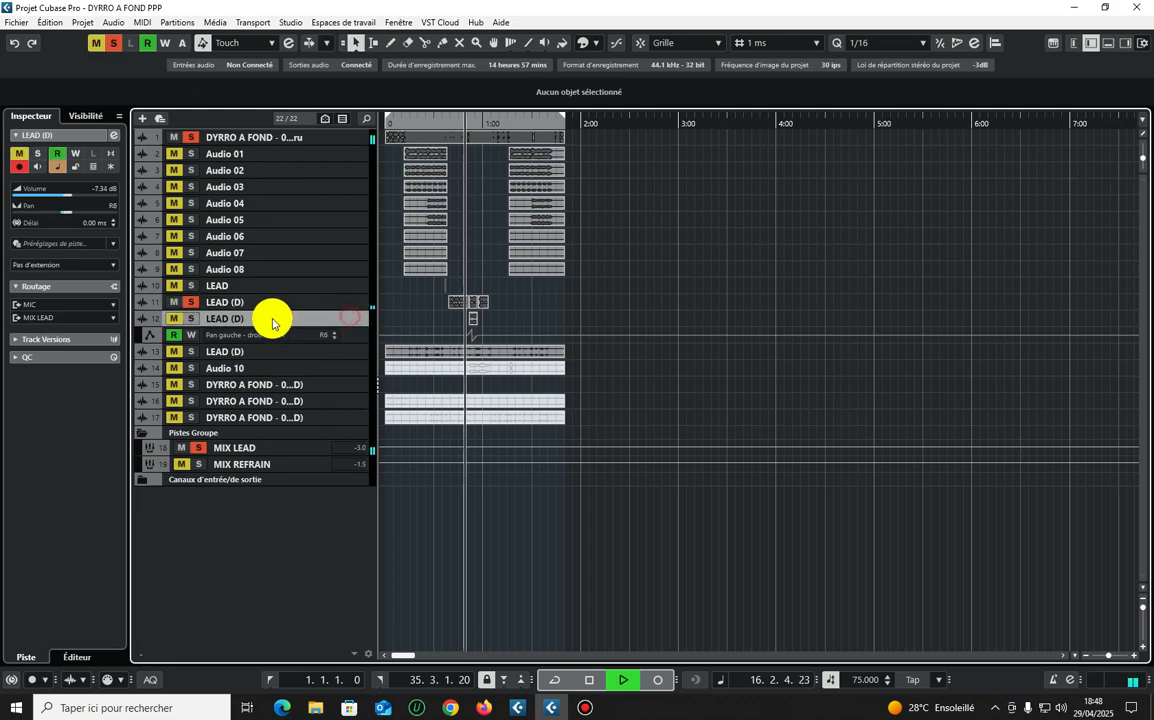
click(191, 318)
drag(479, 119, 450, 119)
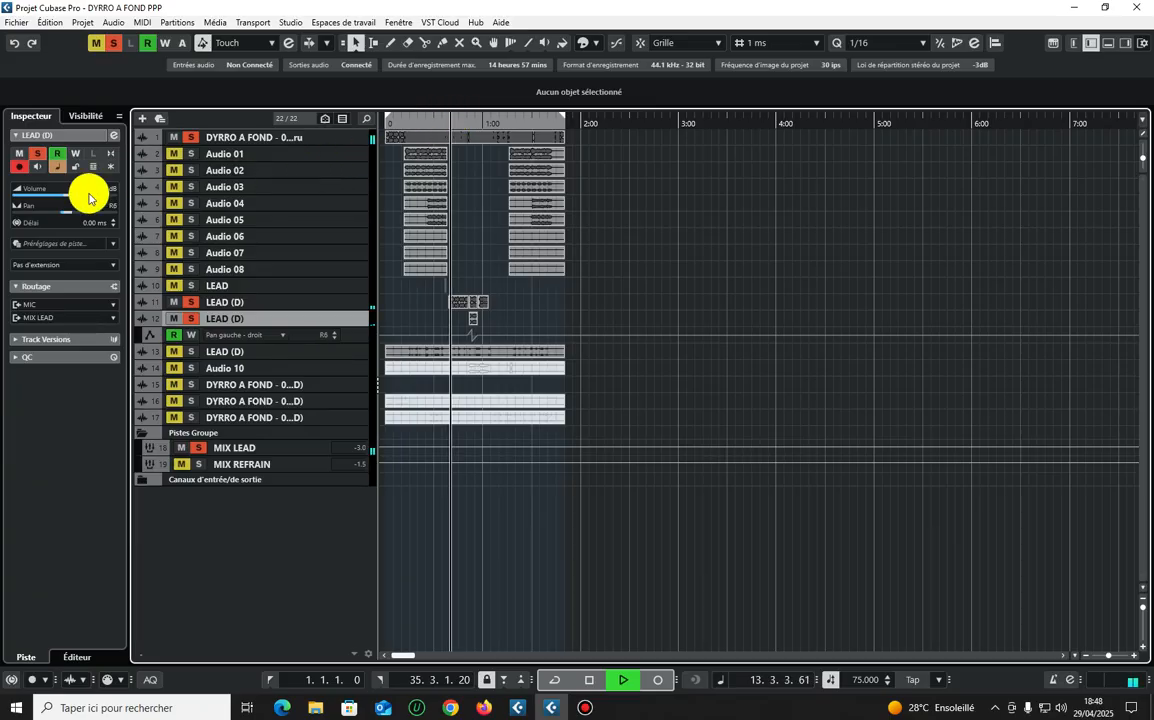
drag(72, 193, 57, 190)
drag(670, 545, 285, 105)
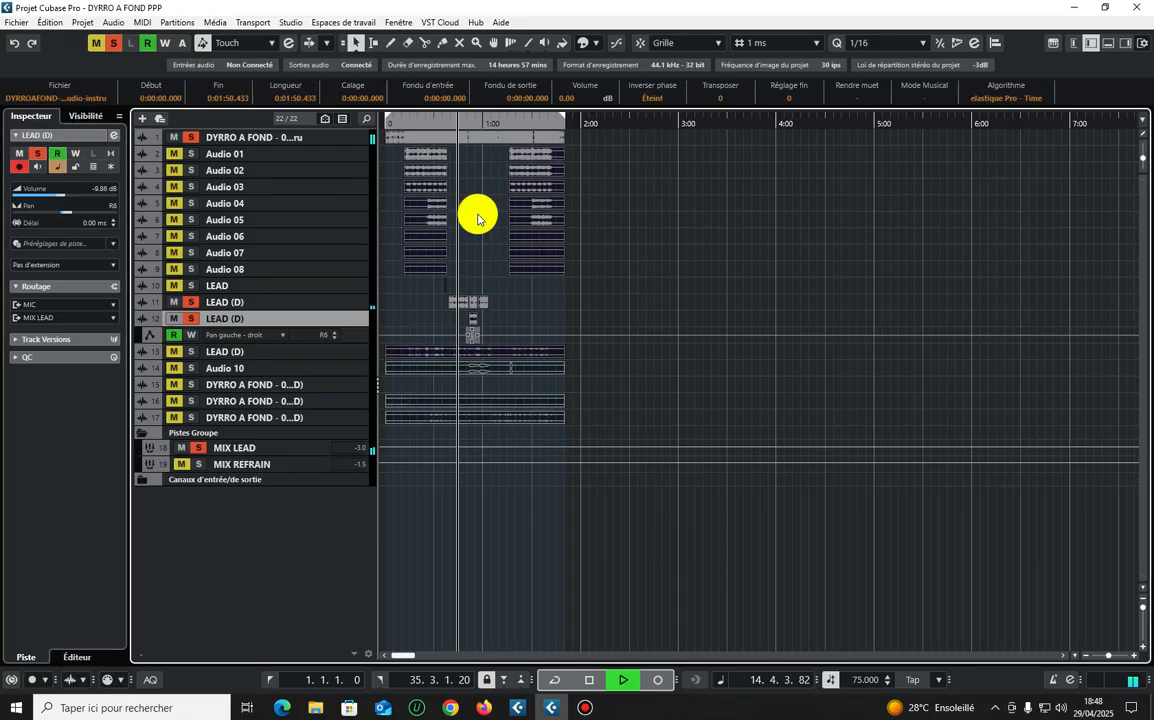
click(399, 265)
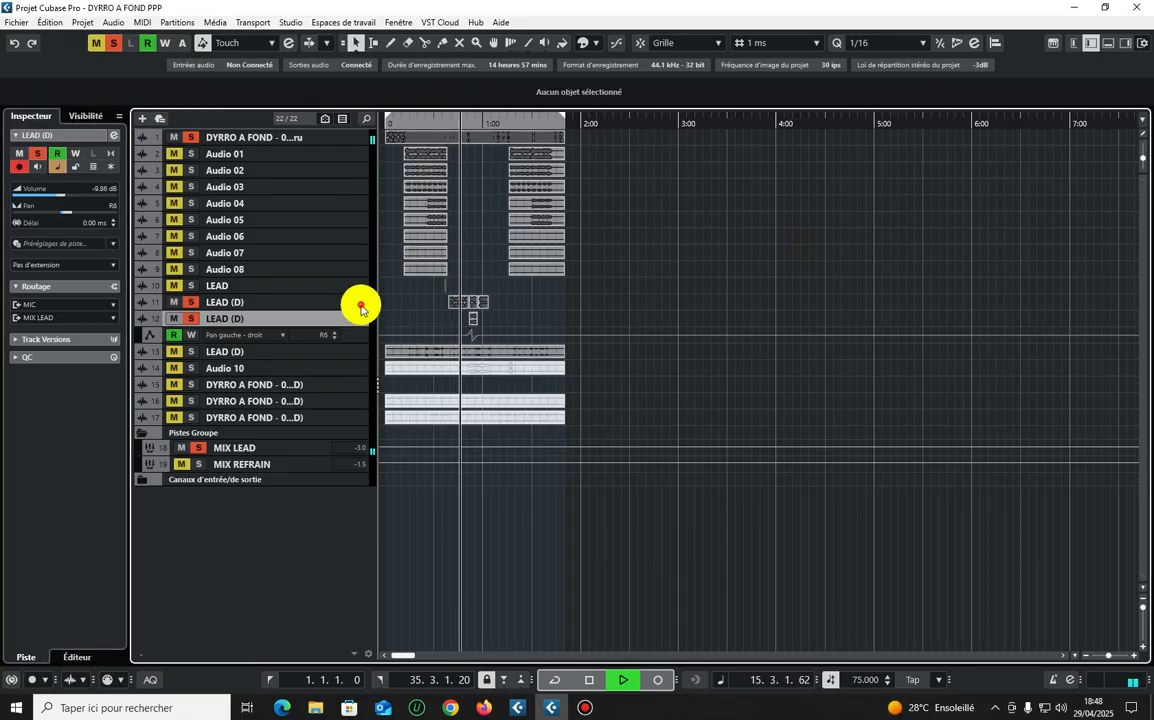
- Set LEAD (D) track 11's volume to -5.70 dB, and open and close its channel settings
click(361, 302)
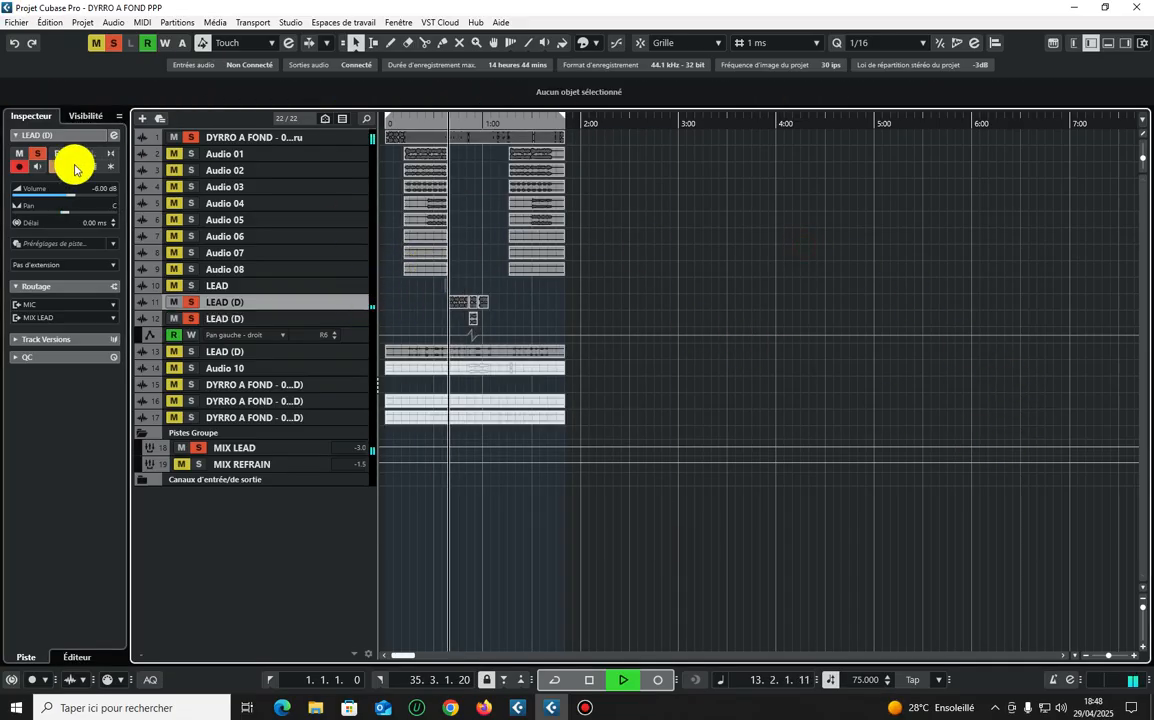
click(70, 189)
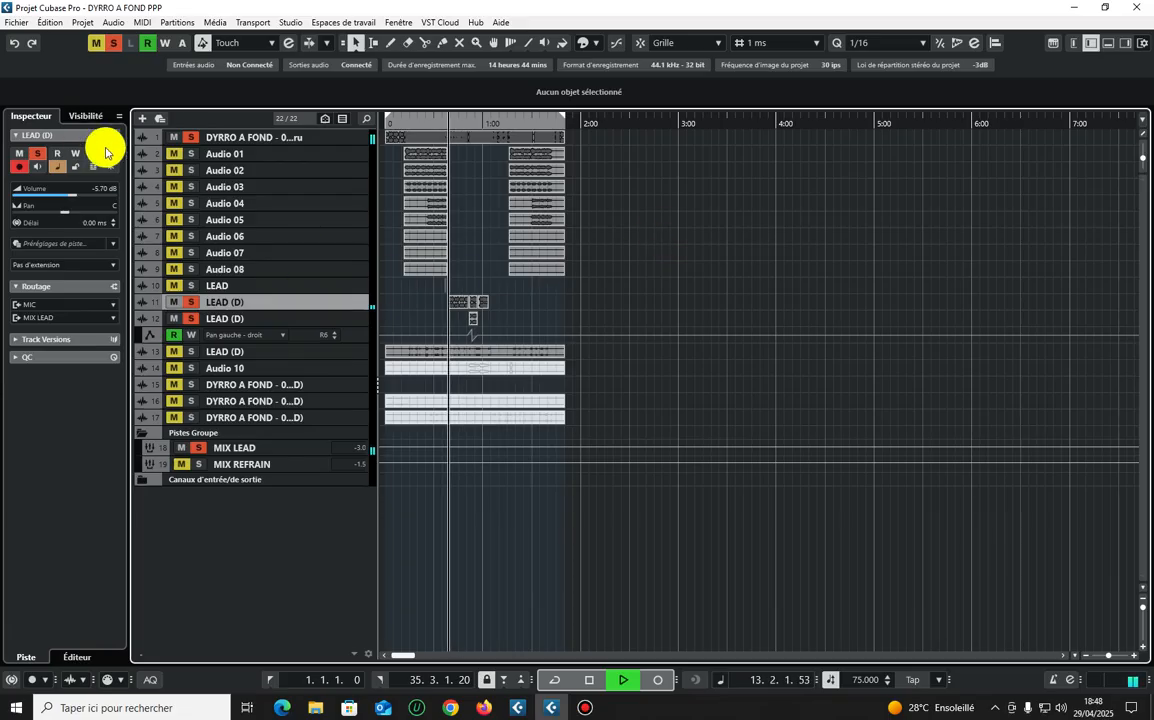
click(107, 139)
click(112, 135)
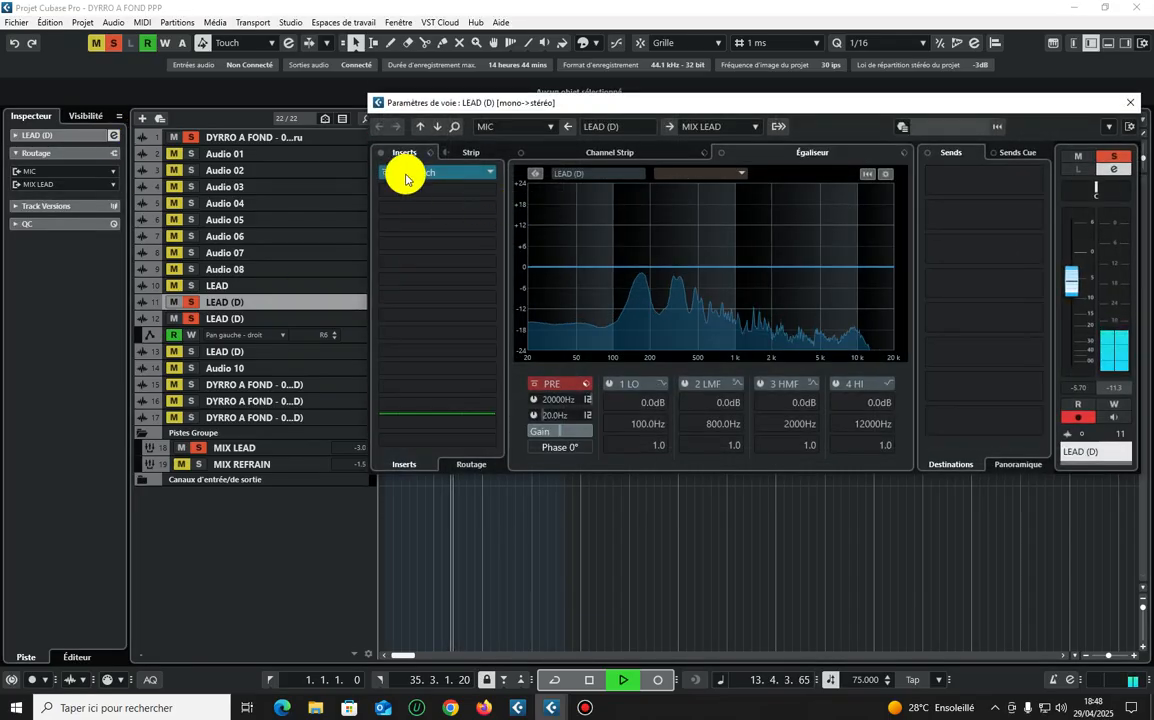
click(484, 546)
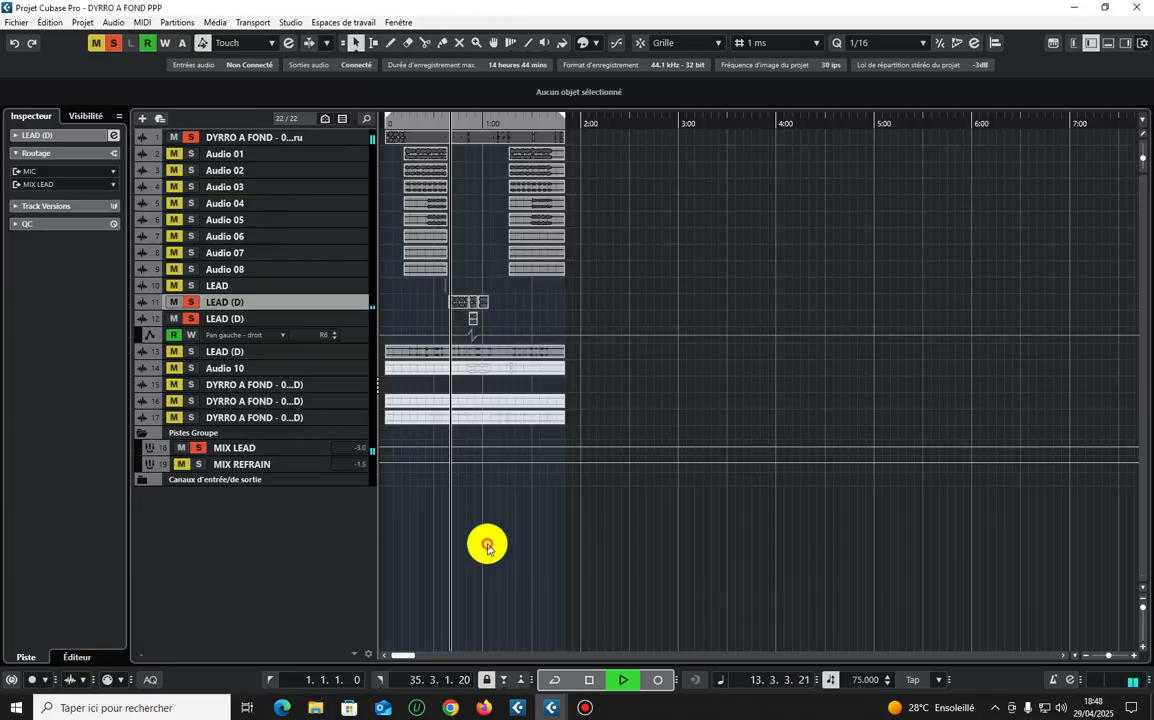
- Raise the SFX amount slightly in MIX LEAD's Xvox Pro, close the plug-in and channel settings, and stop playback at about 0:38
click(283, 448)
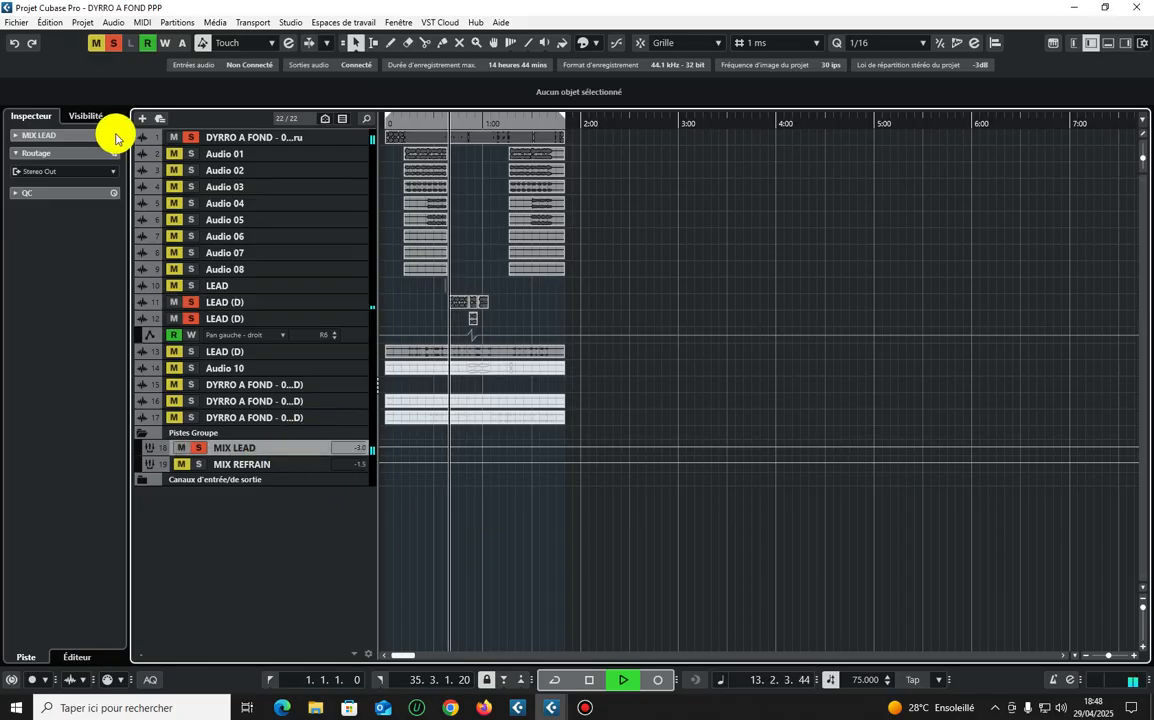
click(115, 137)
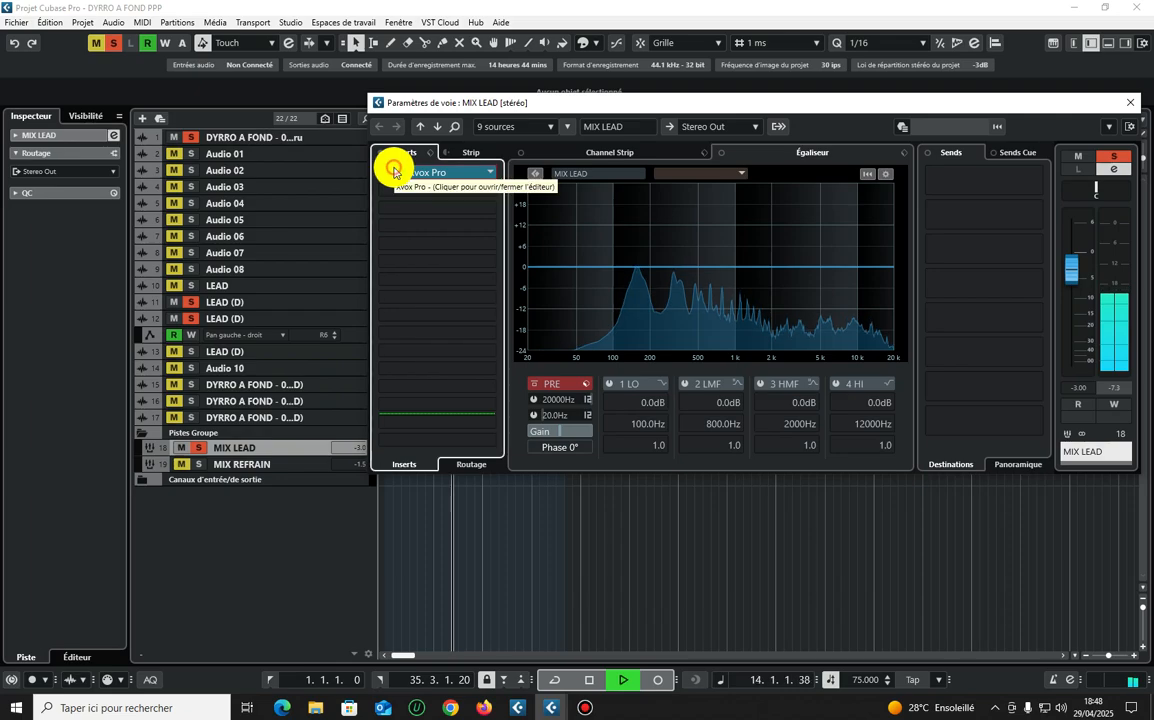
click(399, 165)
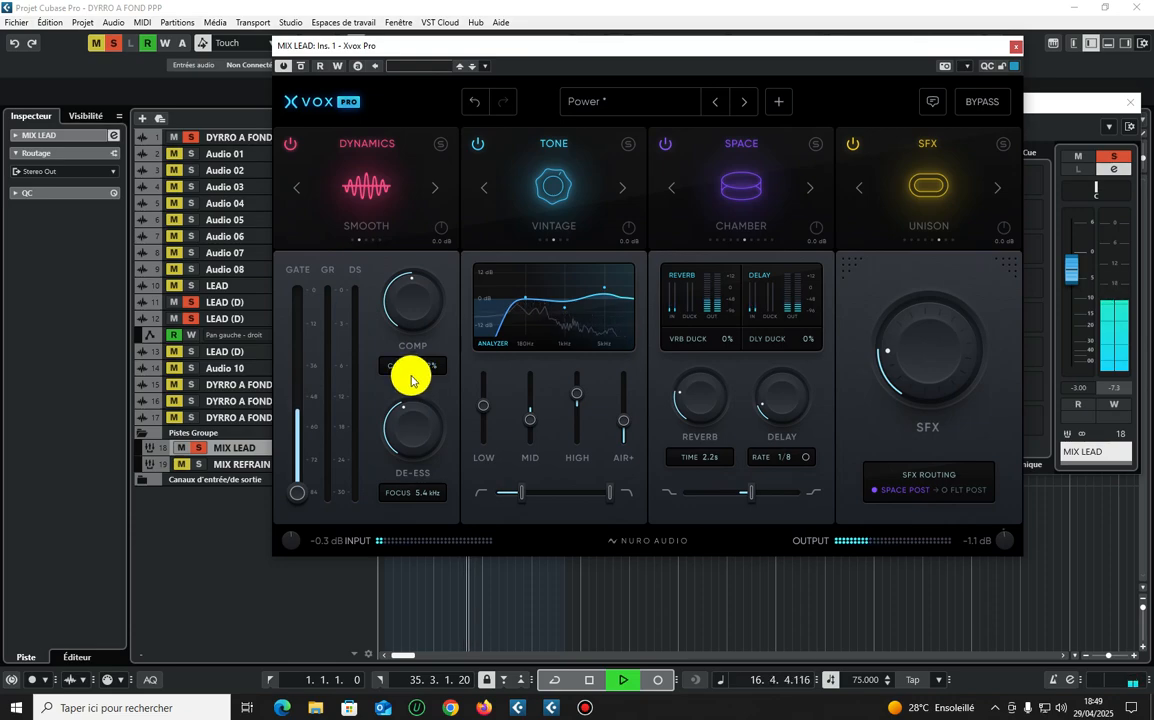
drag(884, 392, 898, 398)
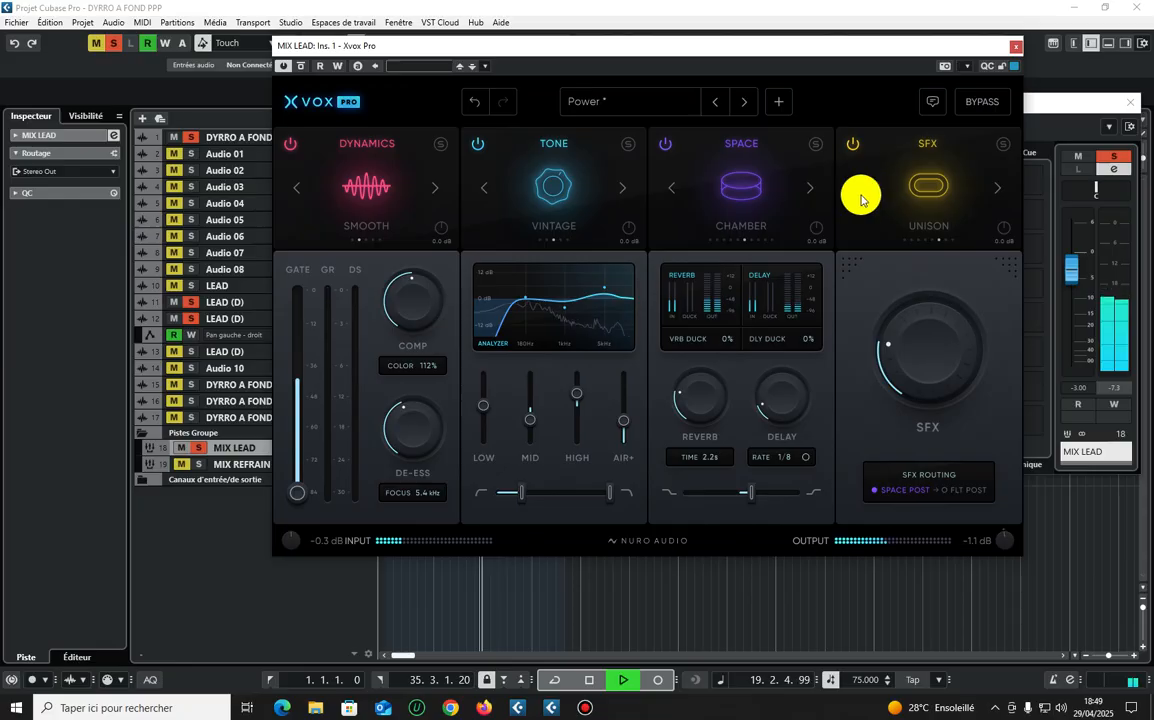
click(1021, 46)
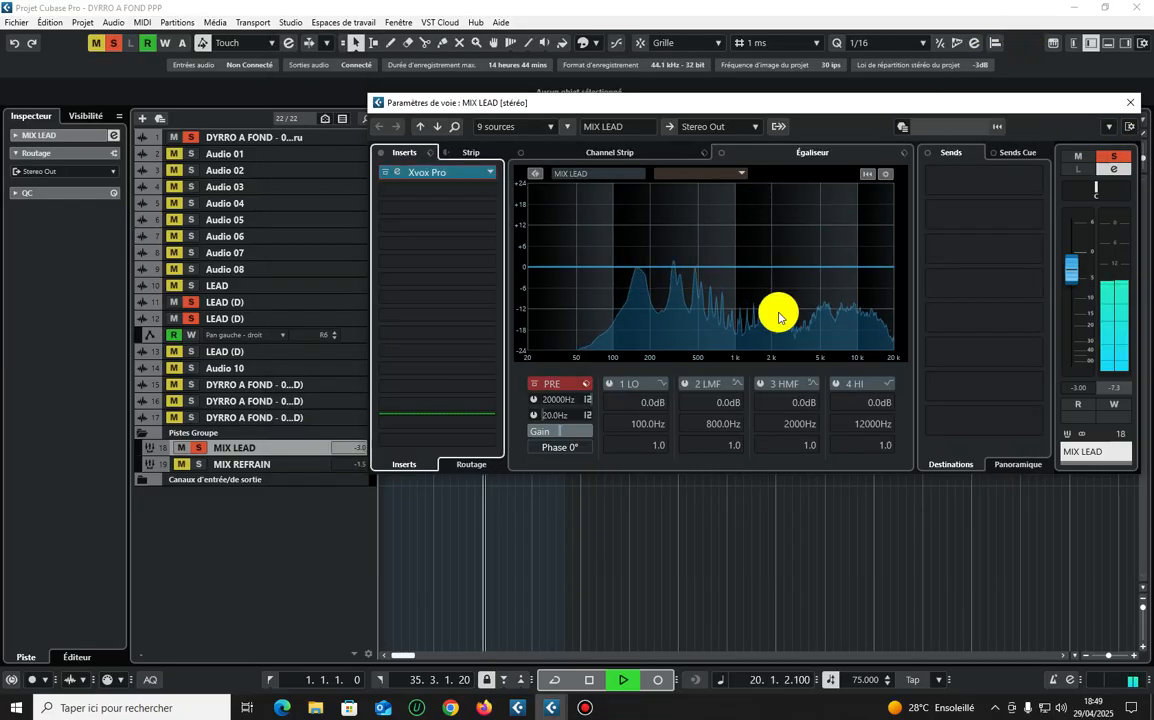
click(714, 576)
key(space)
click(447, 123)
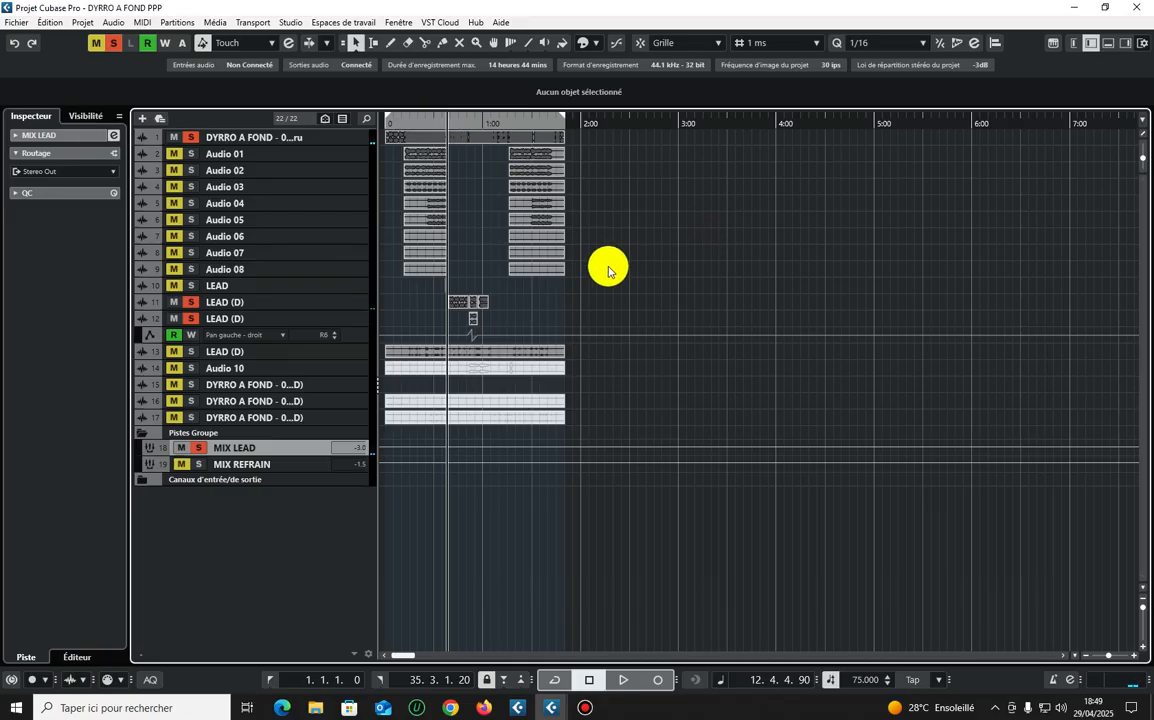
- Show the volume and pan settings of the DYRRO A FOND instrumental track and turn on cycle playback for the song
click(330, 137)
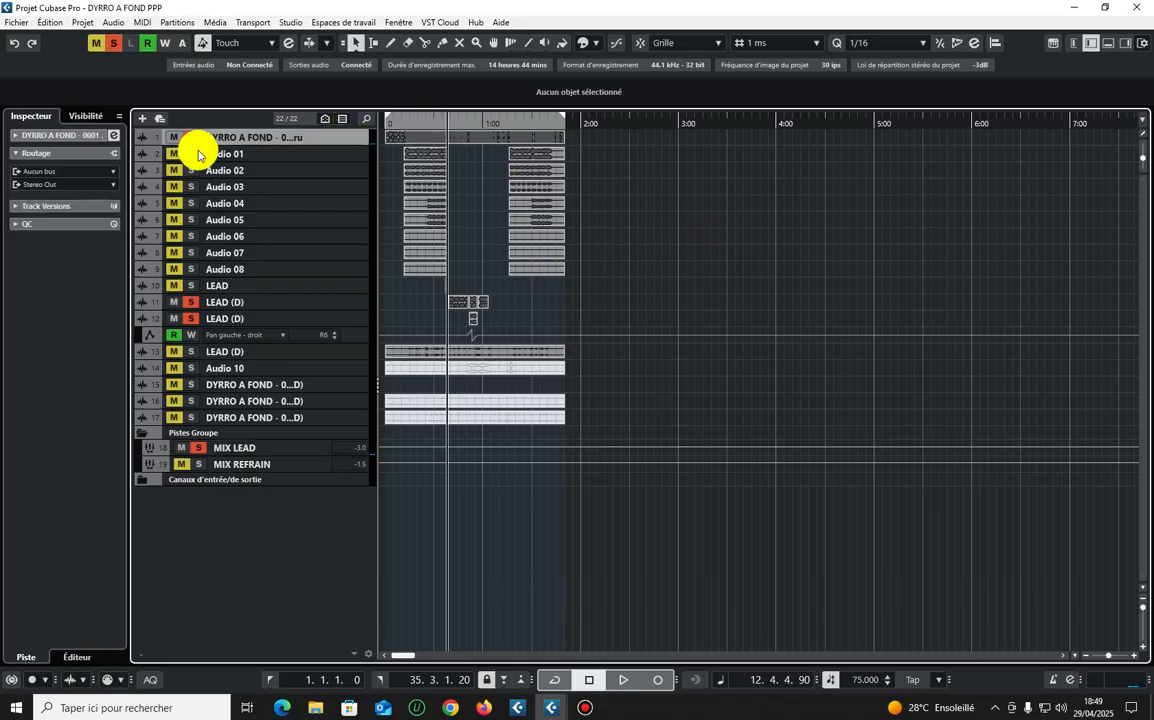
click(83, 137)
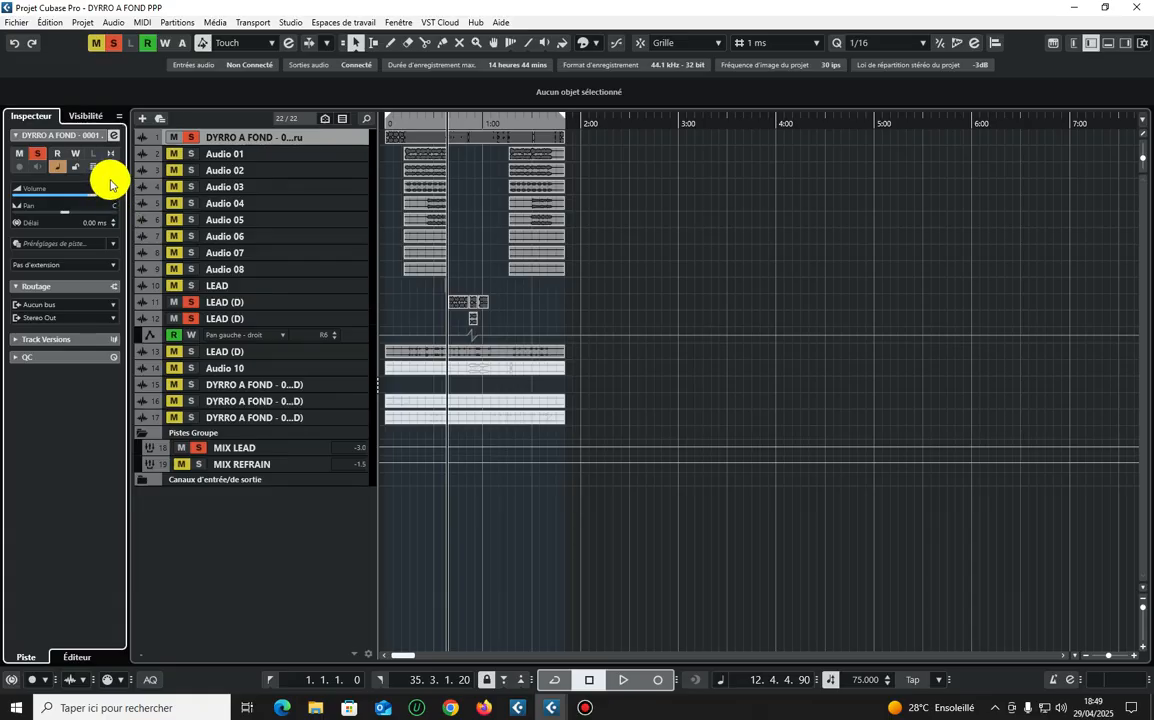
click(710, 236)
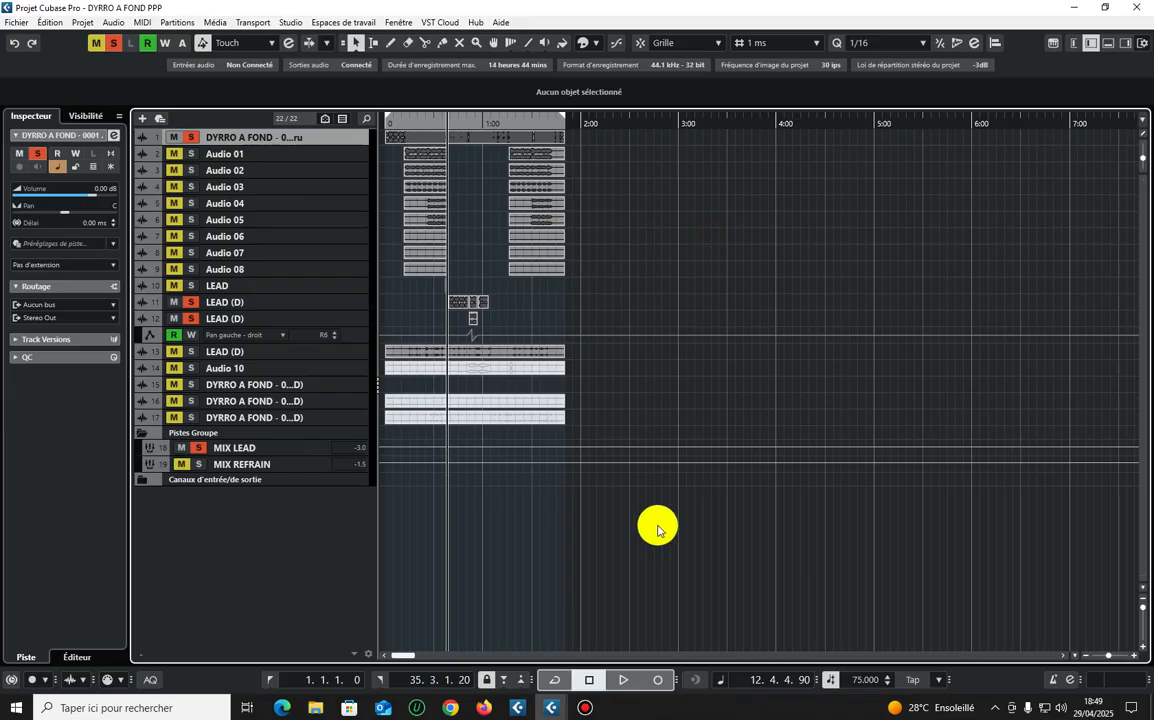
click(554, 679)
drag(610, 512, 345, 118)
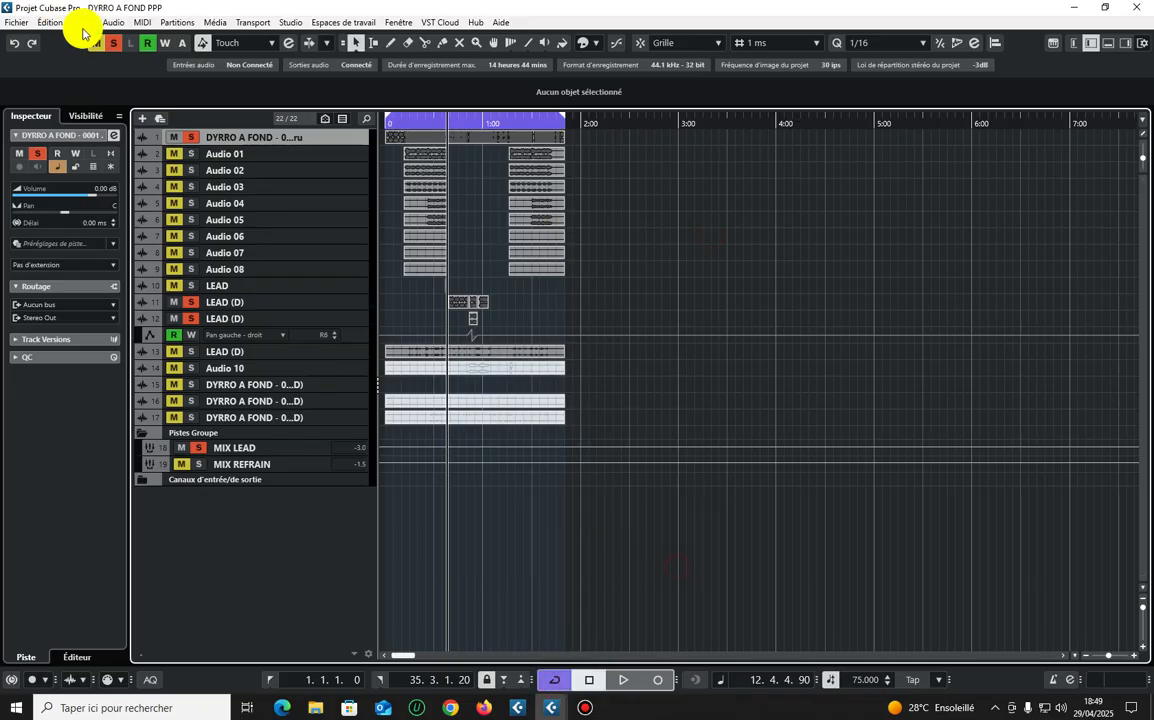
click(730, 222)
- Play the passage from about 0:38 with LEAD (D) track 11 selected, and clear all solos and mutes
click(335, 310)
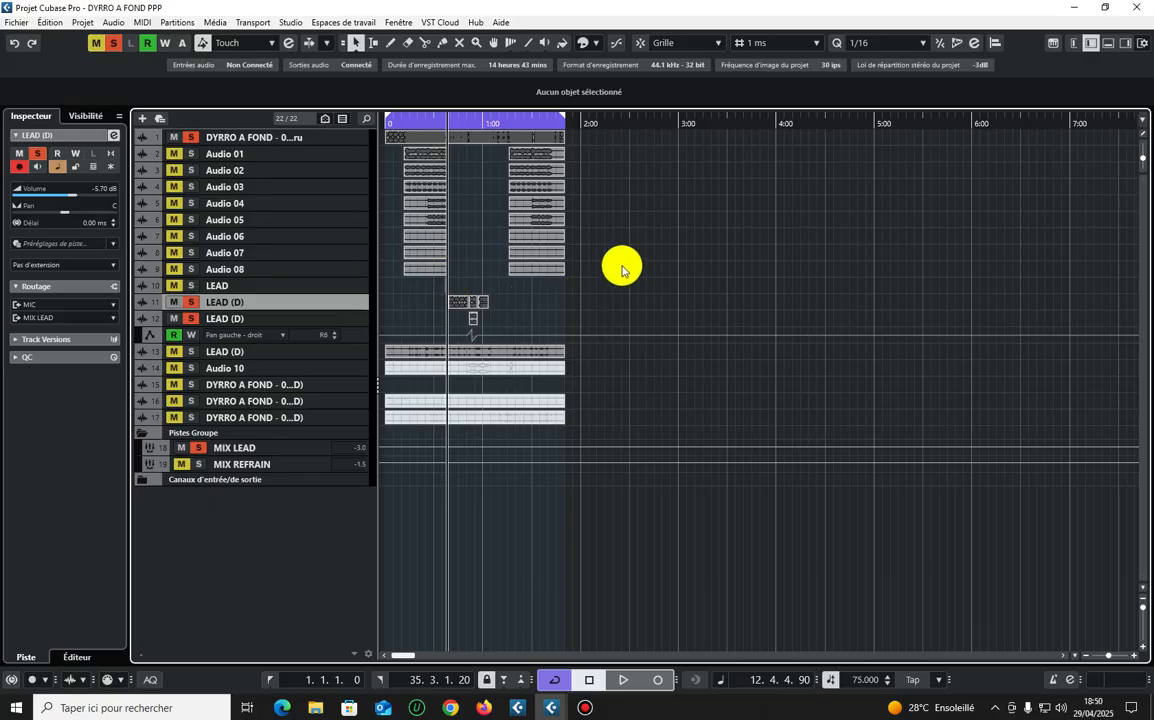
click(349, 288)
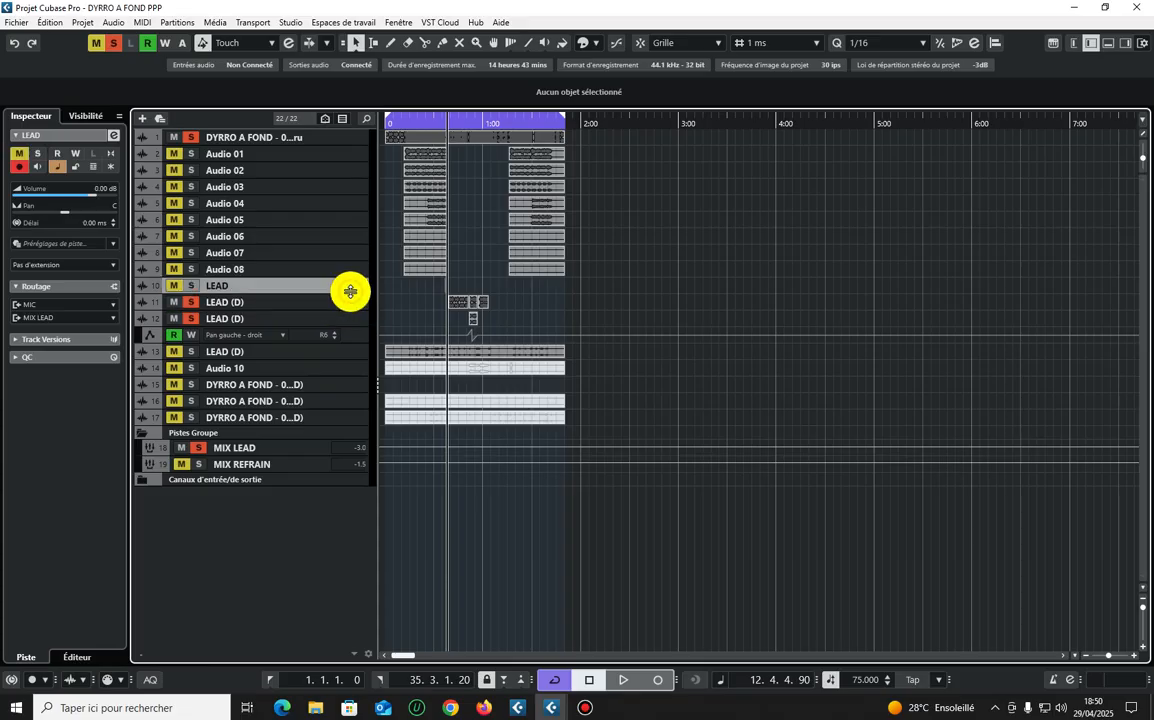
click(346, 304)
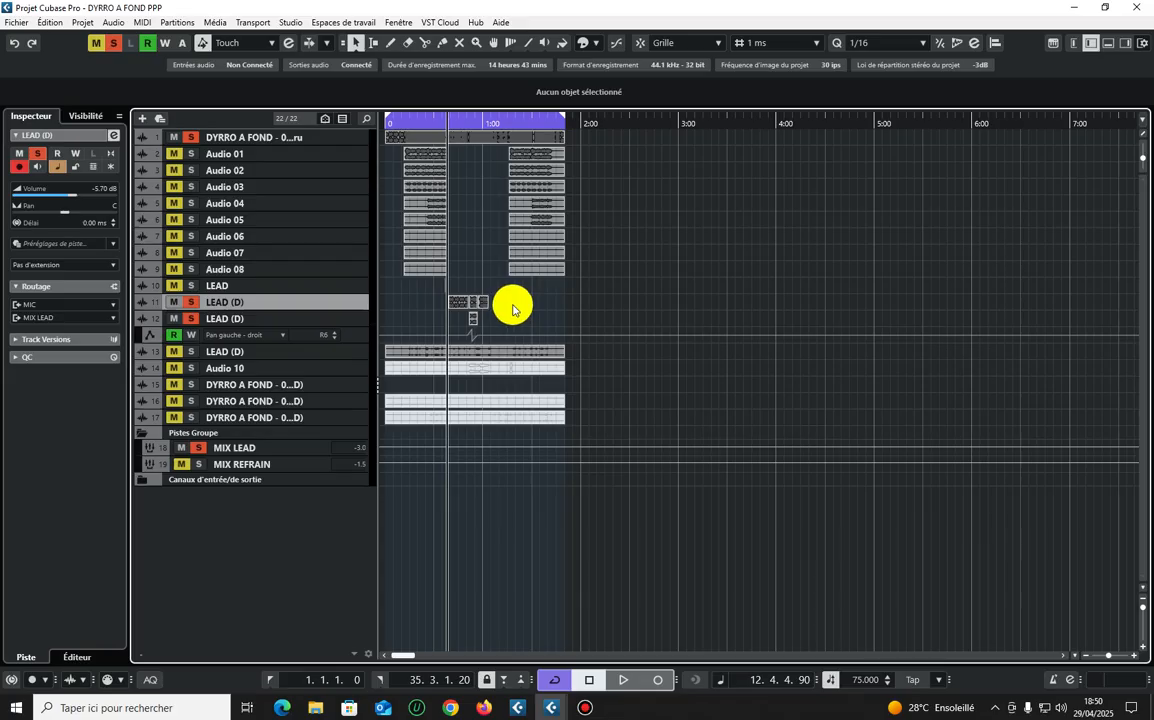
key(space)
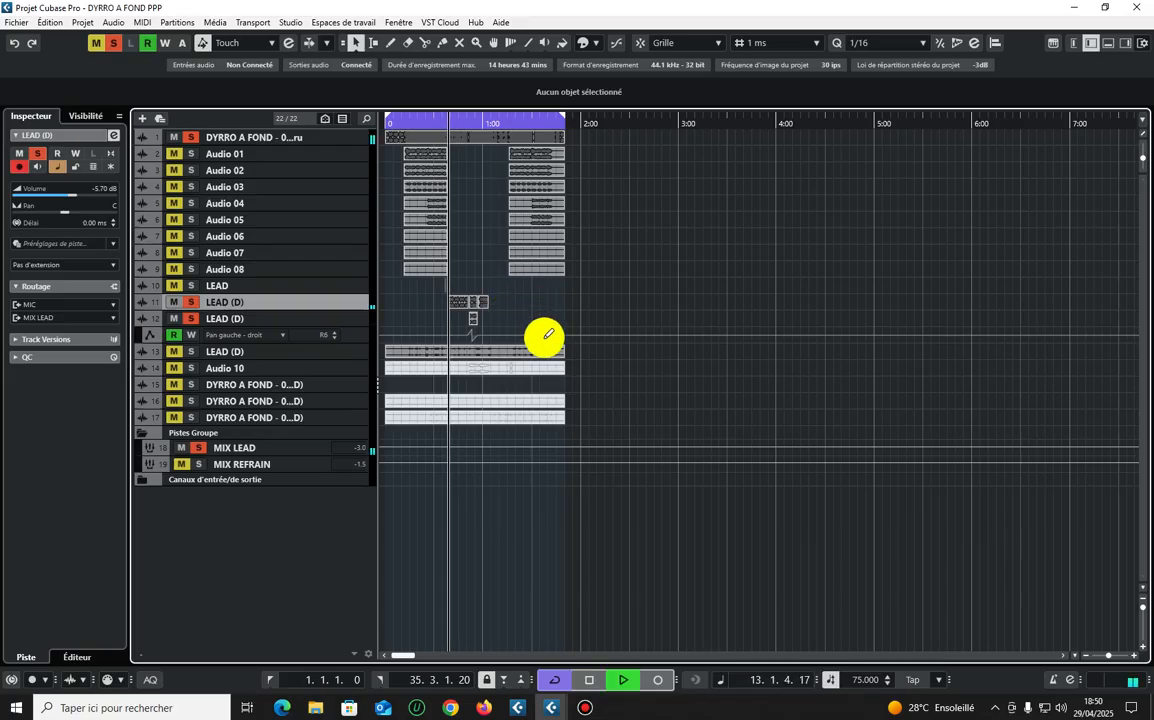
click(113, 42)
click(95, 42)
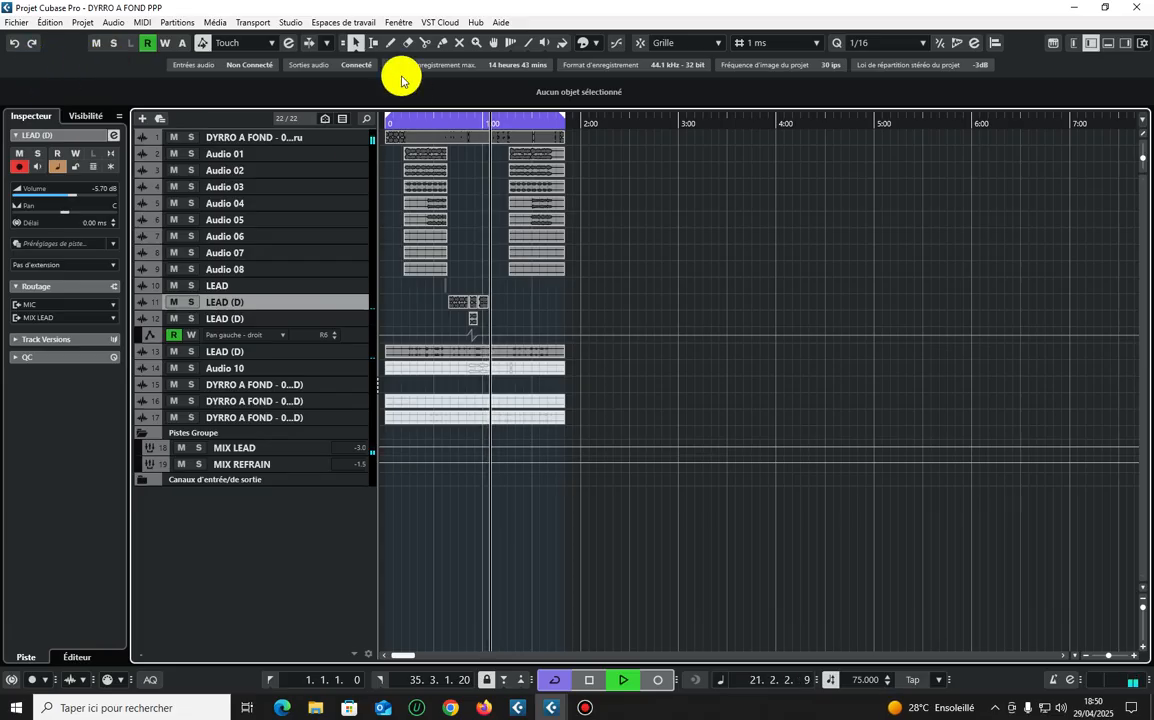
- Restart playback of the full mix at about 0:07, before the refrain, and select the Audio 02 track
click(397, 120)
click(267, 174)
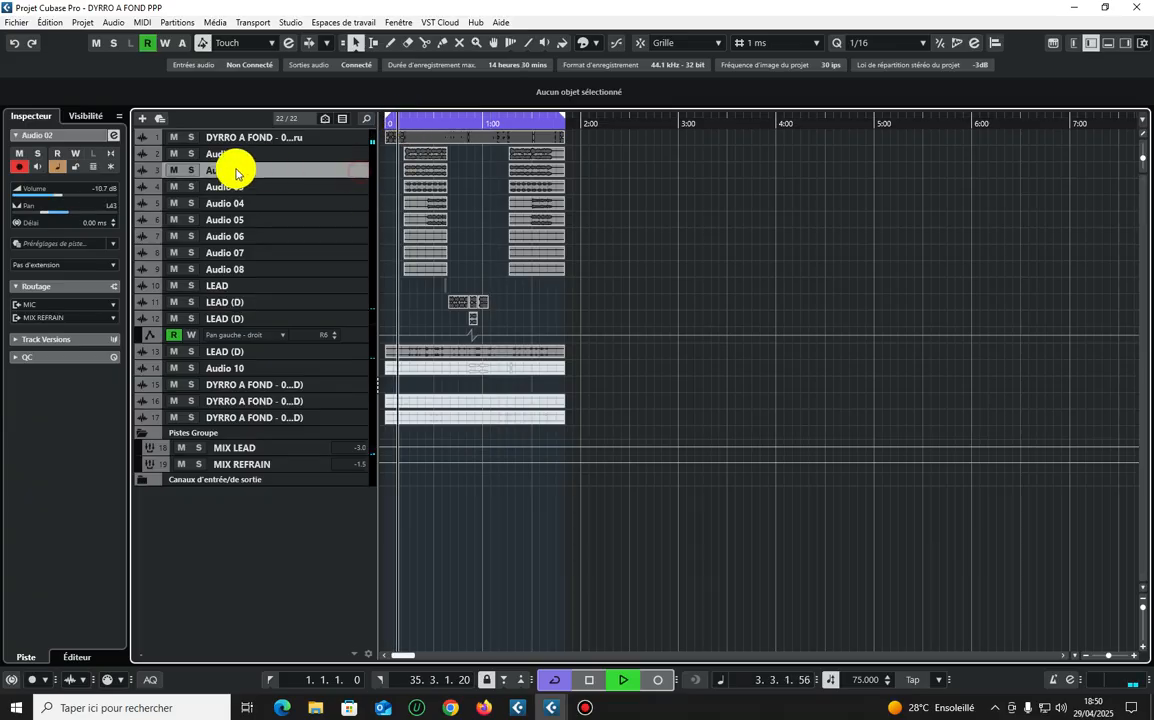